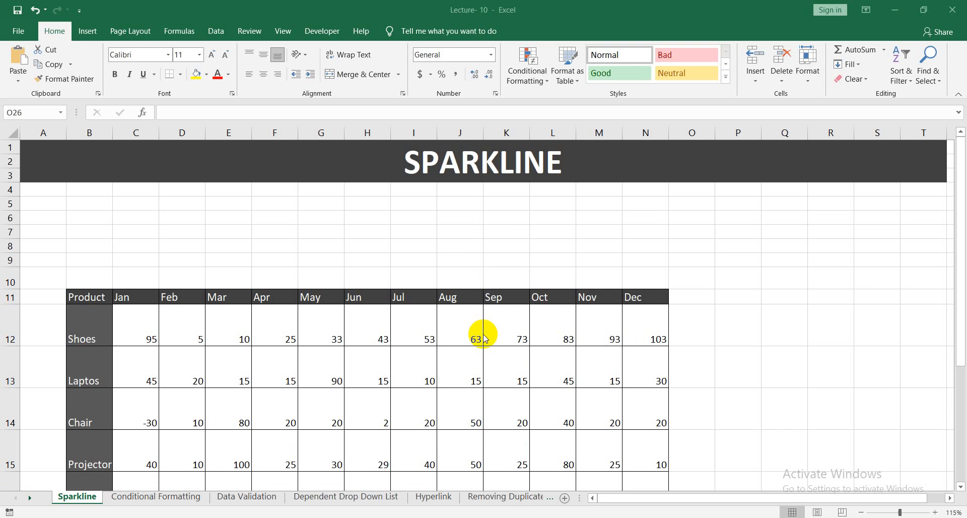
Examine the monthly product table on the Sparkline sheet, especially the Shoes and Laptos rows and their January and February values.
{"action": "scroll", "coordinate": [496, 328], "scroll_direction": "down", "scroll_amount": 1}
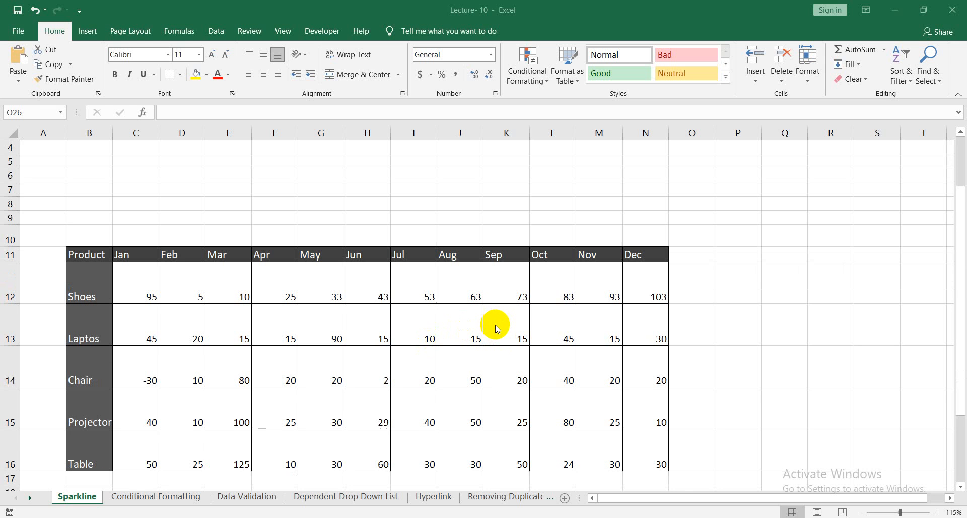
{"action": "scroll", "coordinate": [453, 322], "scroll_direction": "down", "scroll_amount": 1}
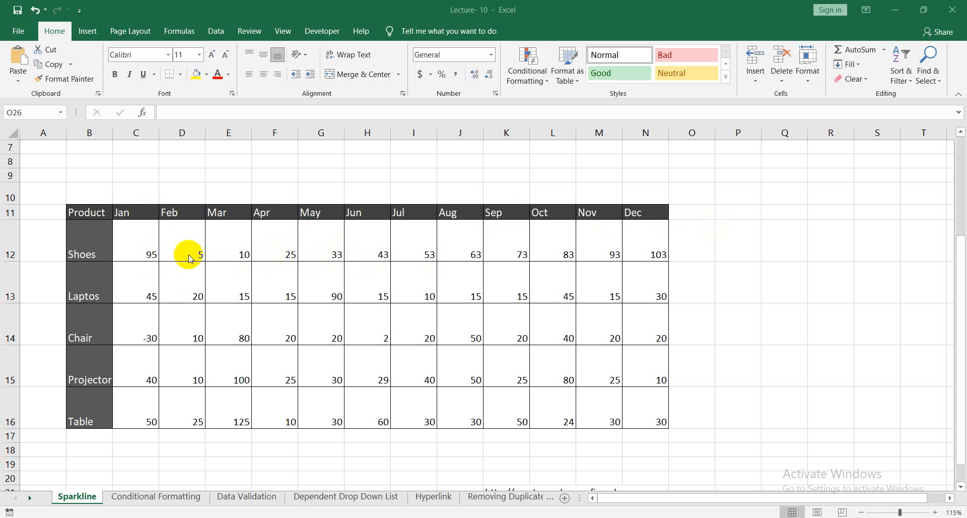
{"action": "left_click", "coordinate": [145, 254]}
{"action": "left_click", "coordinate": [138, 249]}
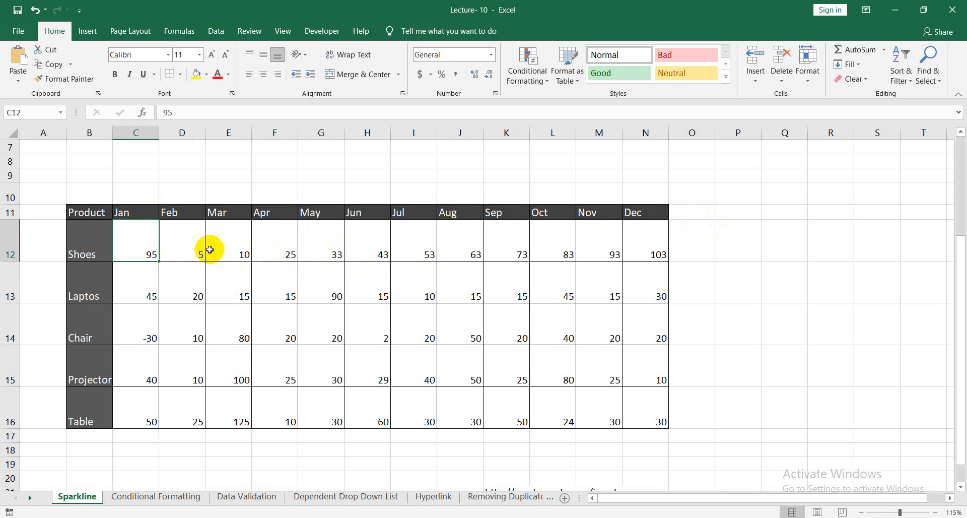
{"action": "left_click", "coordinate": [183, 249]}
{"action": "left_click", "coordinate": [140, 245]}
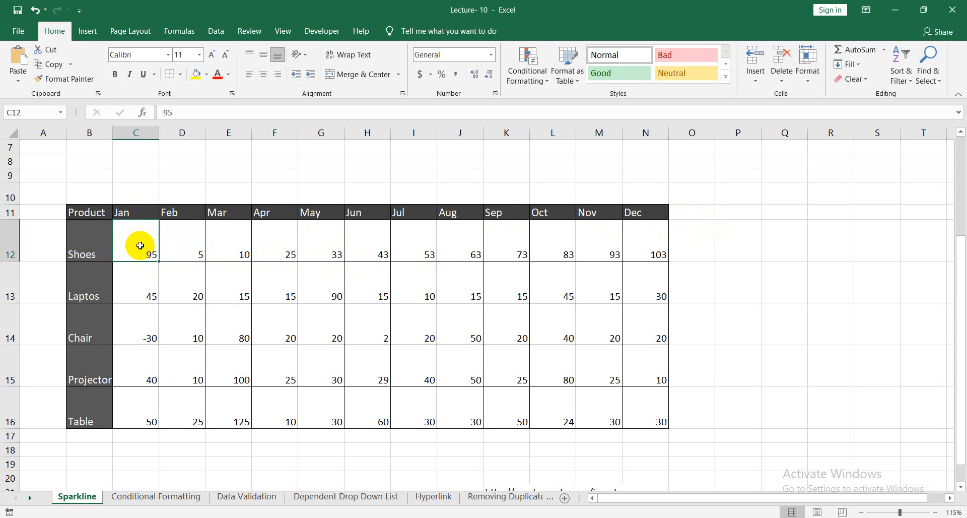
{"action": "left_click", "coordinate": [101, 251]}
{"action": "left_click", "coordinate": [152, 247]}
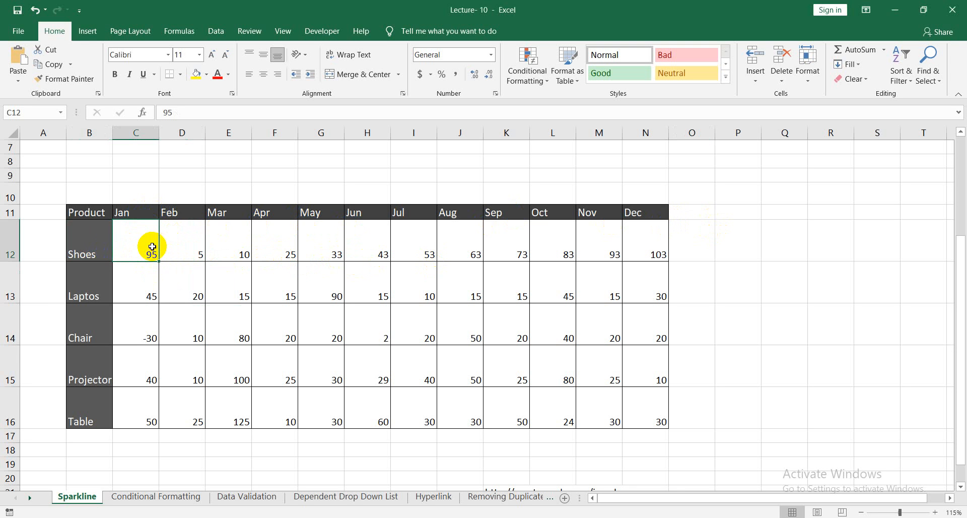
{"action": "left_click", "coordinate": [135, 215]}
{"action": "left_click", "coordinate": [142, 255]}
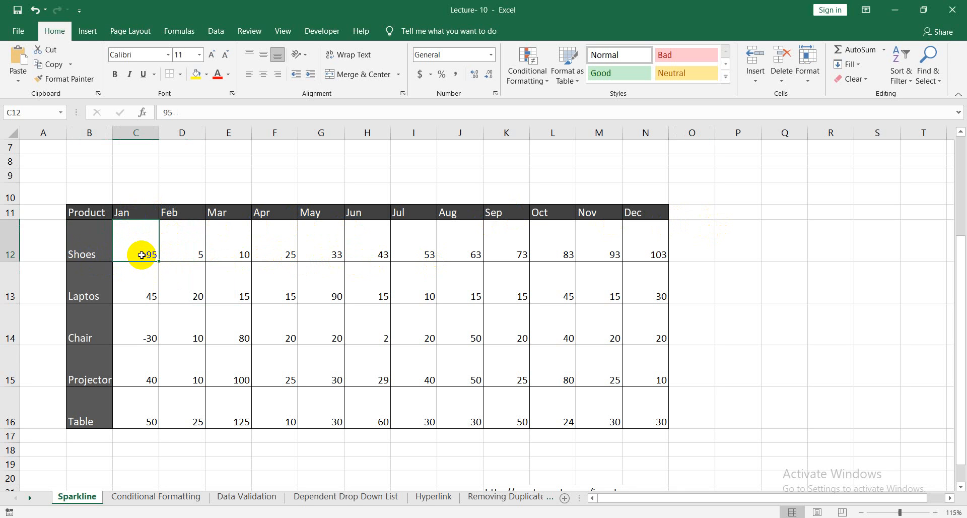
{"action": "left_click", "coordinate": [90, 257]}
{"action": "left_click", "coordinate": [198, 254]}
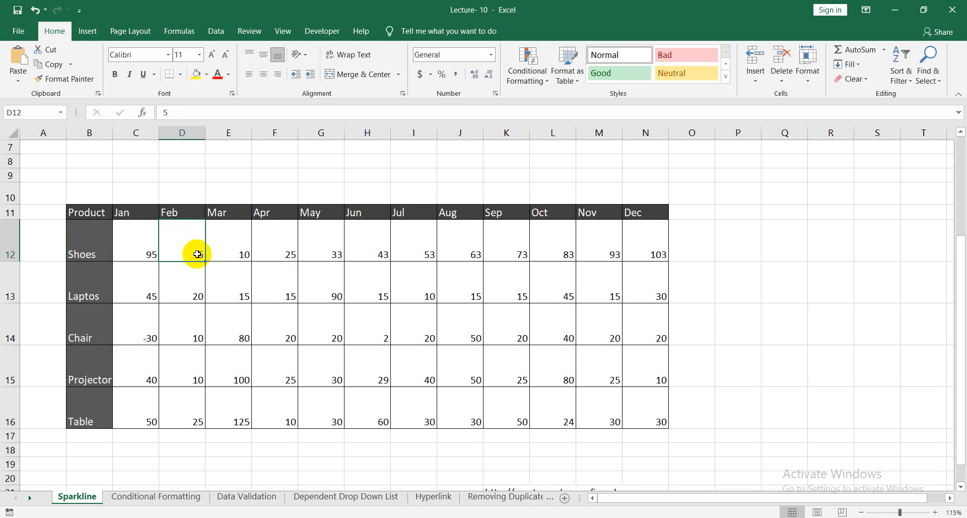
{"action": "left_click", "coordinate": [94, 292]}
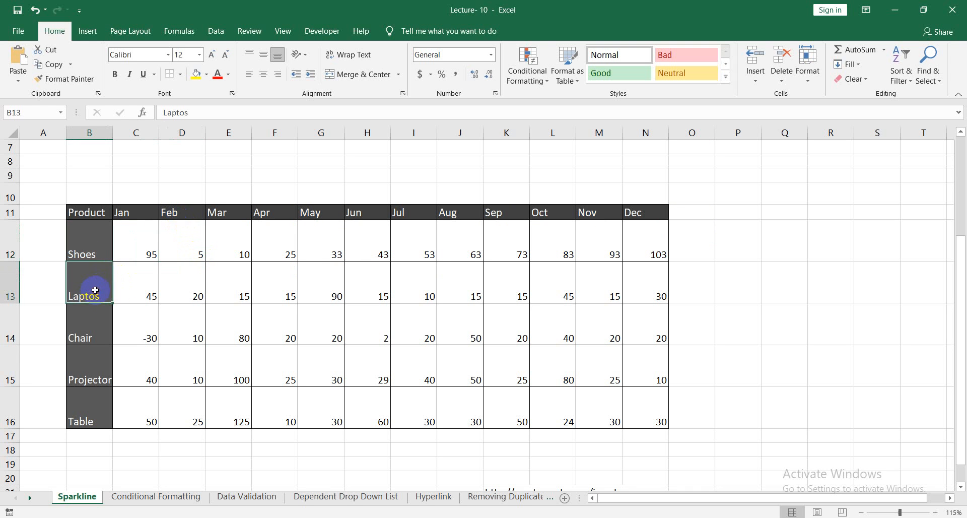
{"action": "left_click", "coordinate": [150, 291]}
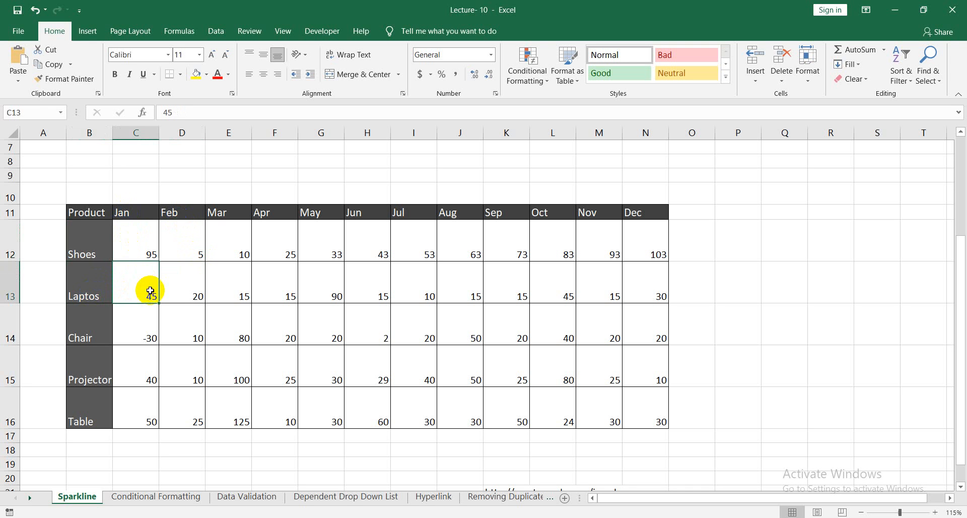
Correct the product name in B13 to Laptops, and widen the empty column O beside the table to nearly three times its width.
{"action": "left_click", "coordinate": [97, 297]}
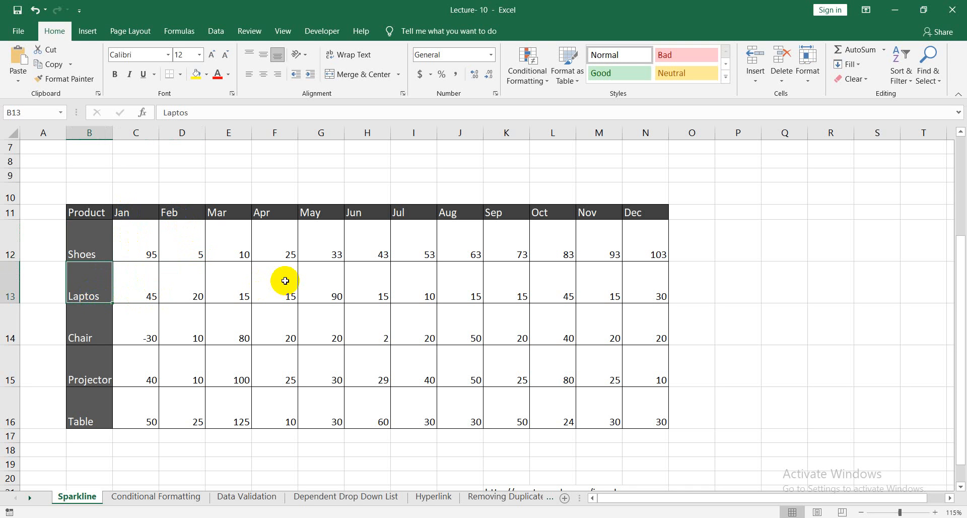
{"action": "left_click", "coordinate": [97, 280]}
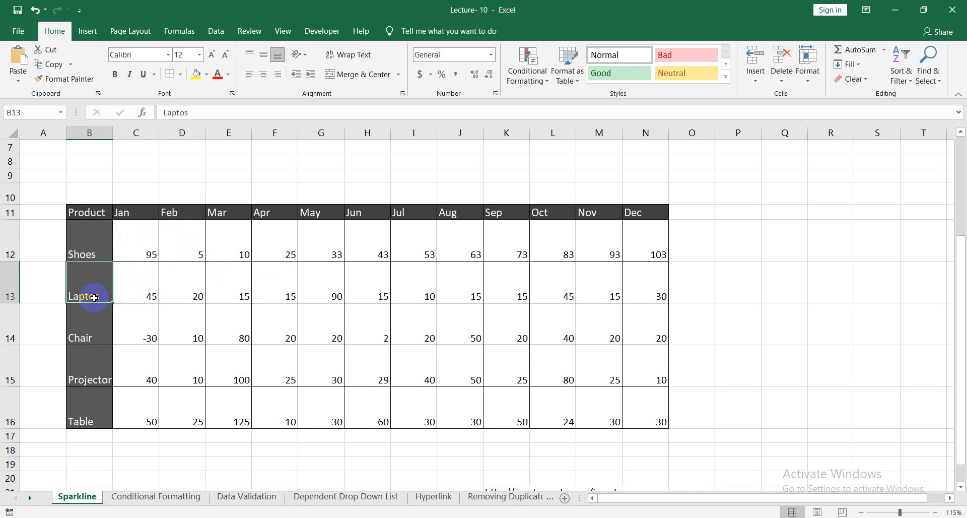
{"action": "double_click", "coordinate": [94, 297]}
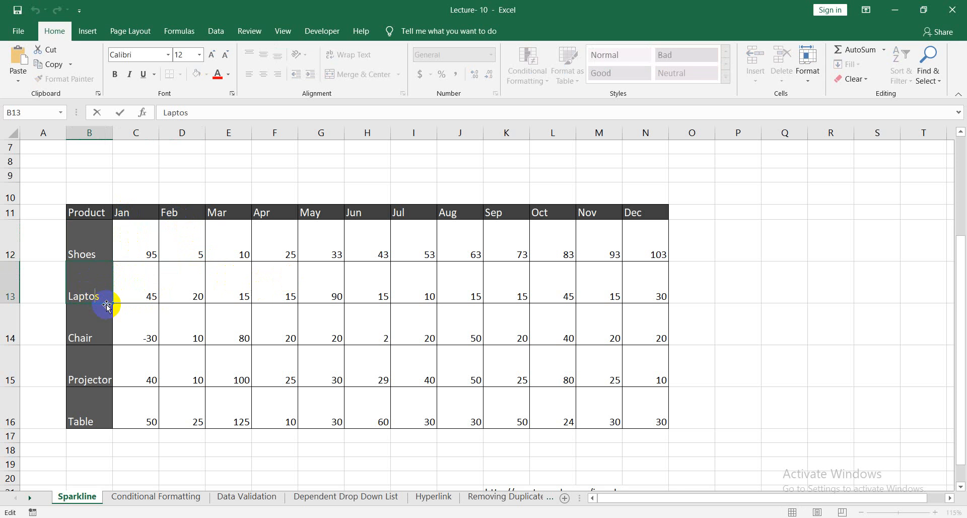
{"action": "type", "text": "p"}
{"action": "left_click", "coordinate": [189, 305]}
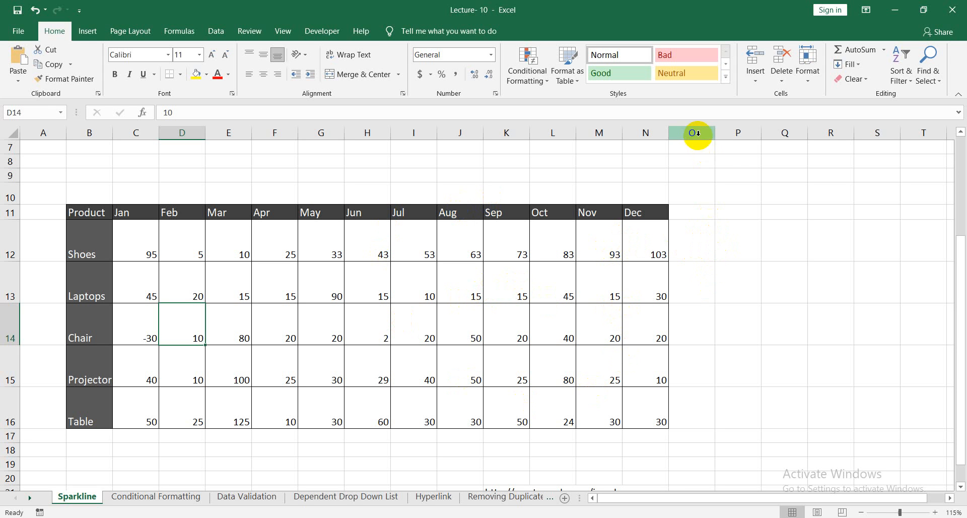
{"action": "left_click_drag", "start_coordinate": [716, 132], "coordinate": [798, 130]}
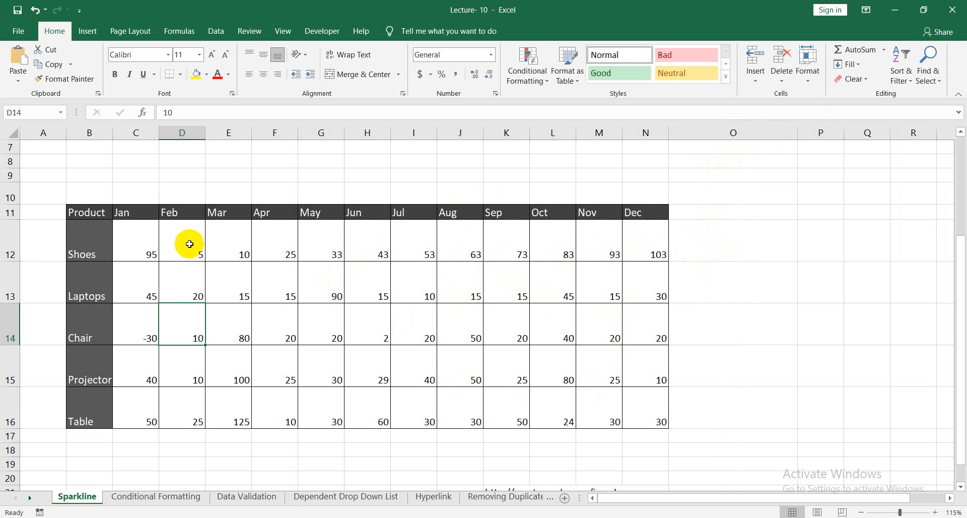
{"action": "scroll", "coordinate": [134, 247], "scroll_direction": "up", "scroll_amount": 1}
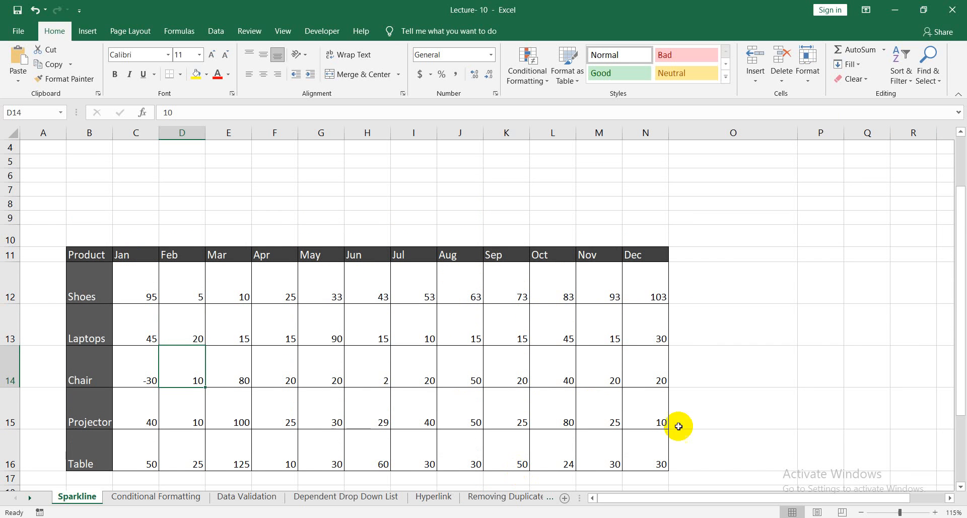
Switch to the Google Meet call, admit the person waiting to join, and return to the Excel workbook.
{"action": "left_click", "coordinate": [895, 10]}
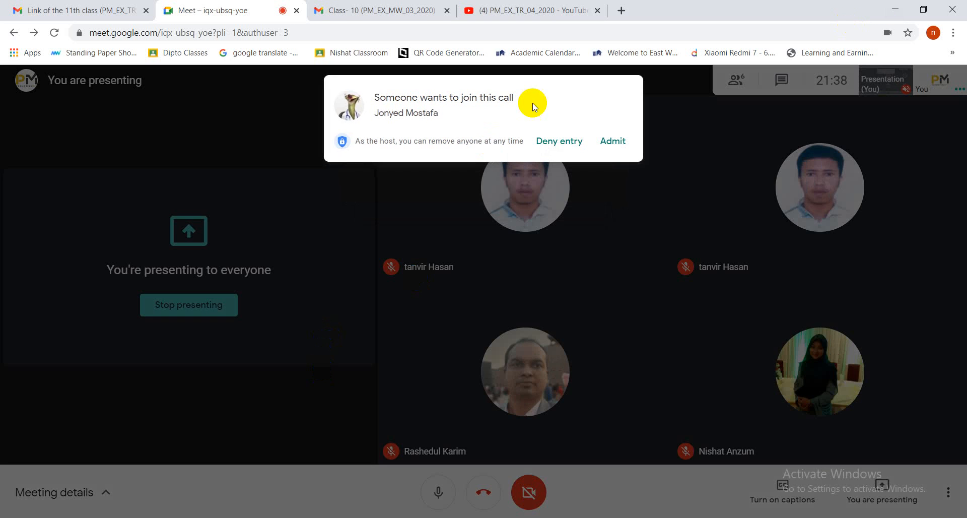
{"action": "left_click", "coordinate": [615, 141]}
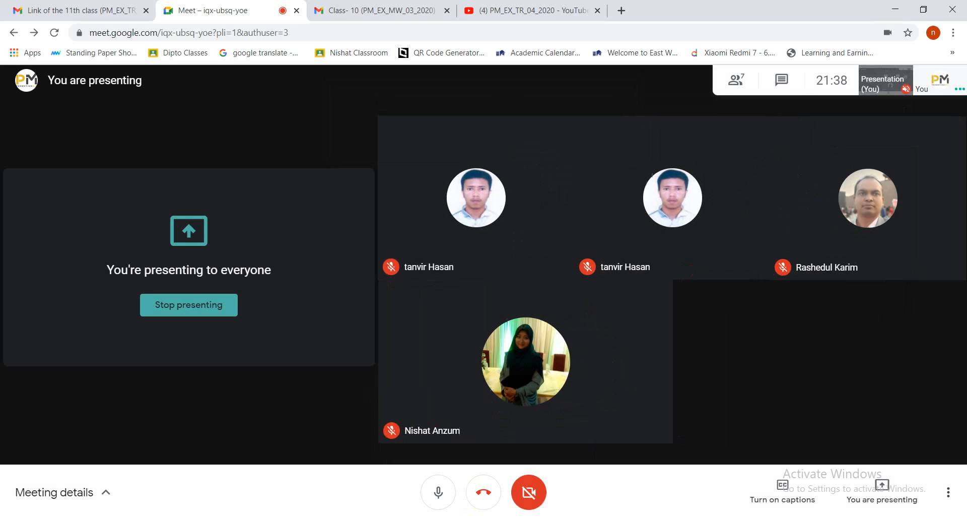
{"action": "key", "text": "alt+Tab"}
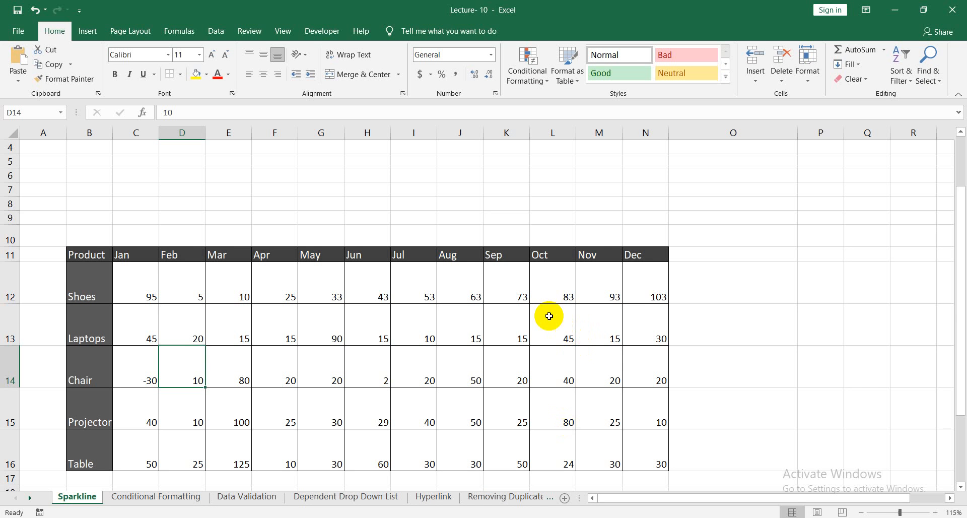
Insert a Line sparkline in cell O12 from the Shoes row's monthly values in C12:N12.
{"action": "scroll", "coordinate": [554, 312], "scroll_direction": "down", "scroll_amount": 1}
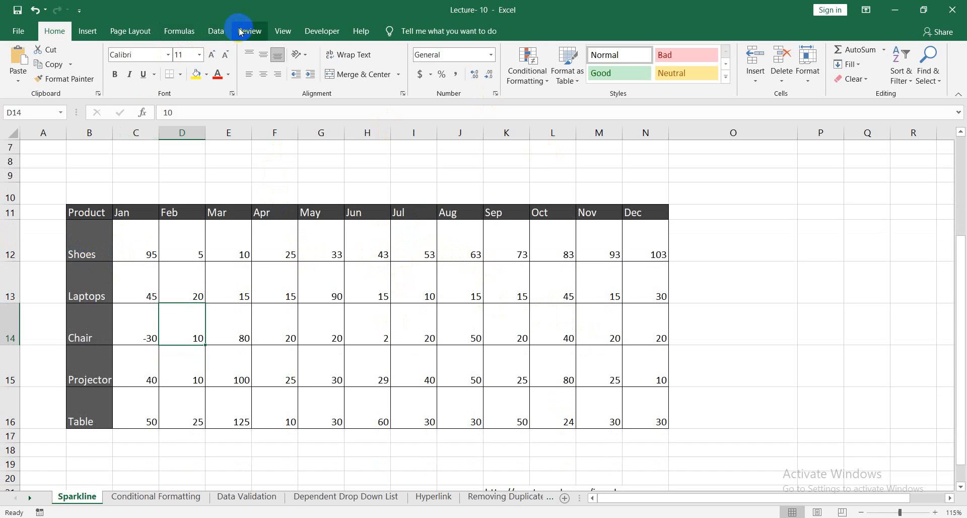
{"action": "left_click", "coordinate": [226, 35]}
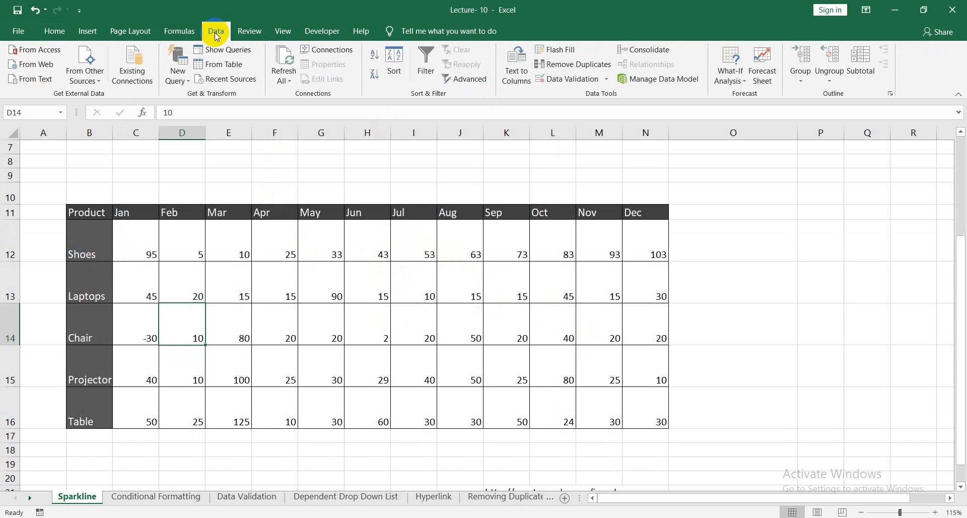
{"action": "left_click", "coordinate": [95, 33]}
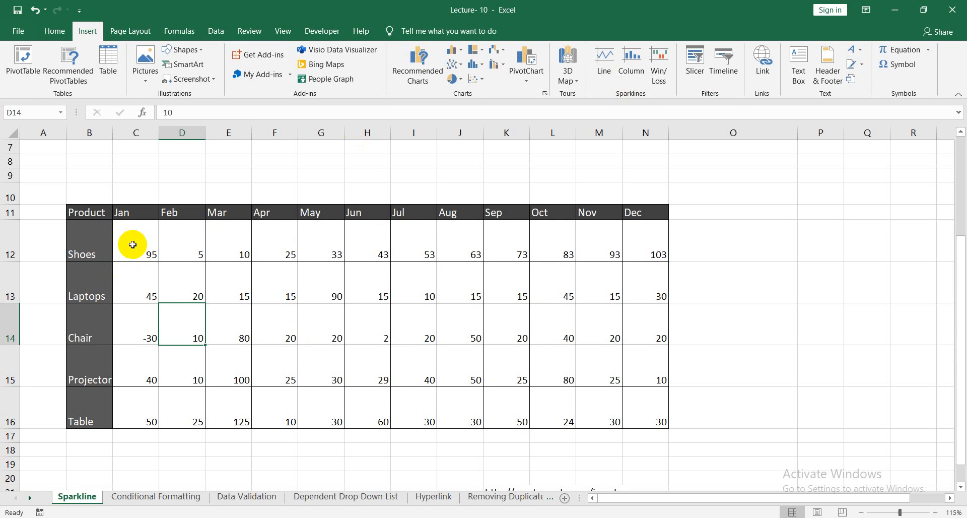
{"action": "left_click_drag", "start_coordinate": [132, 244], "coordinate": [655, 253]}
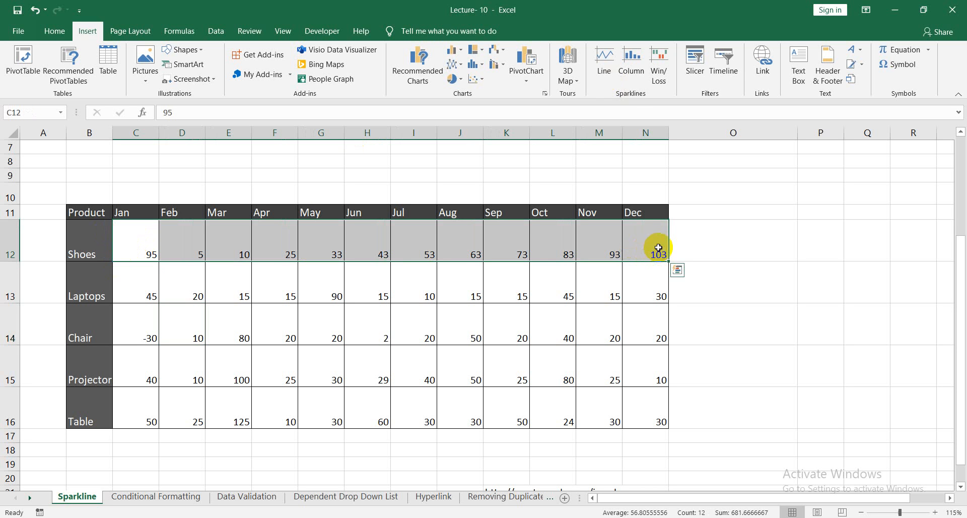
{"action": "left_click", "coordinate": [605, 79]}
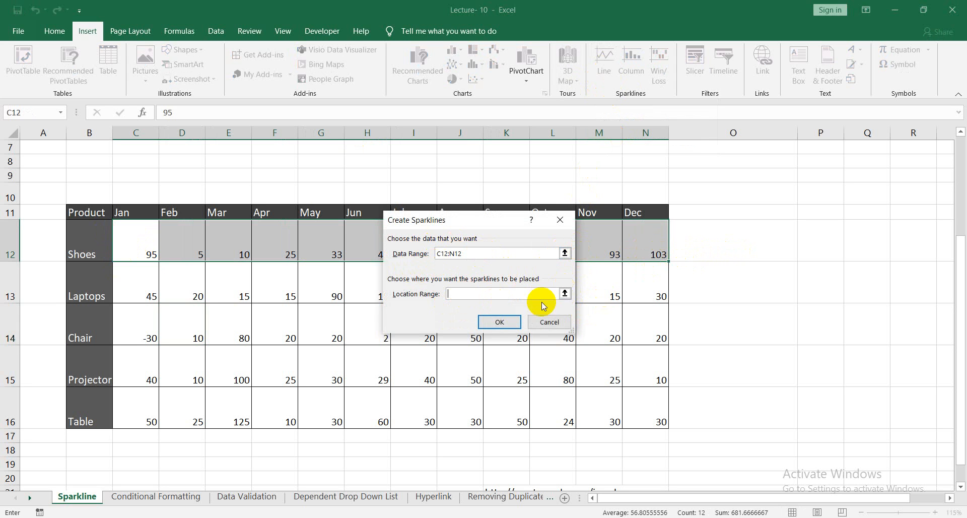
{"action": "left_click", "coordinate": [565, 295]}
{"action": "left_click", "coordinate": [719, 241]}
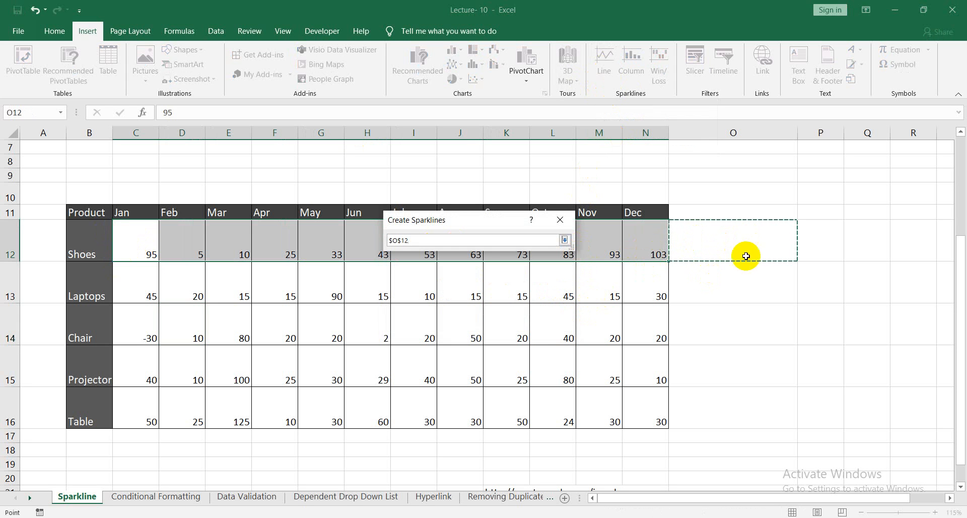
{"action": "left_click", "coordinate": [566, 240]}
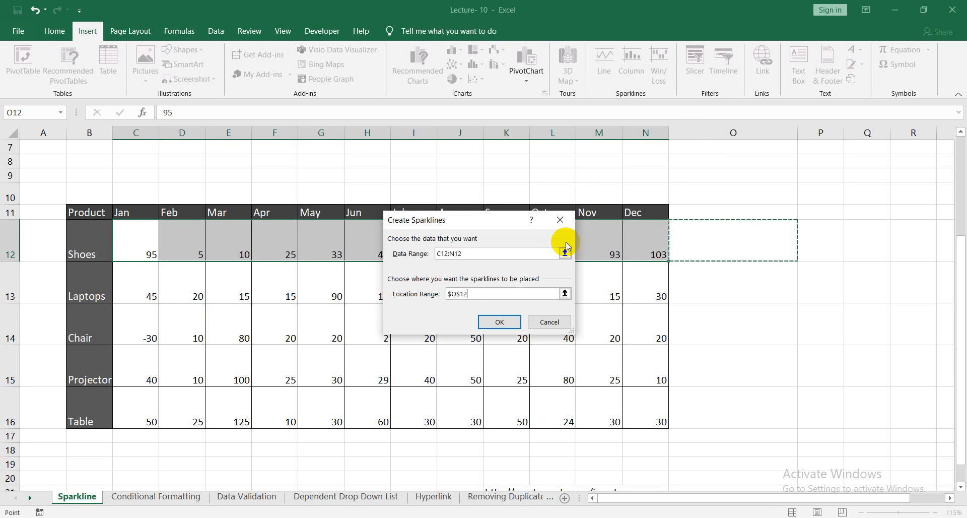
{"action": "left_click", "coordinate": [510, 324]}
{"action": "left_click", "coordinate": [676, 276]}
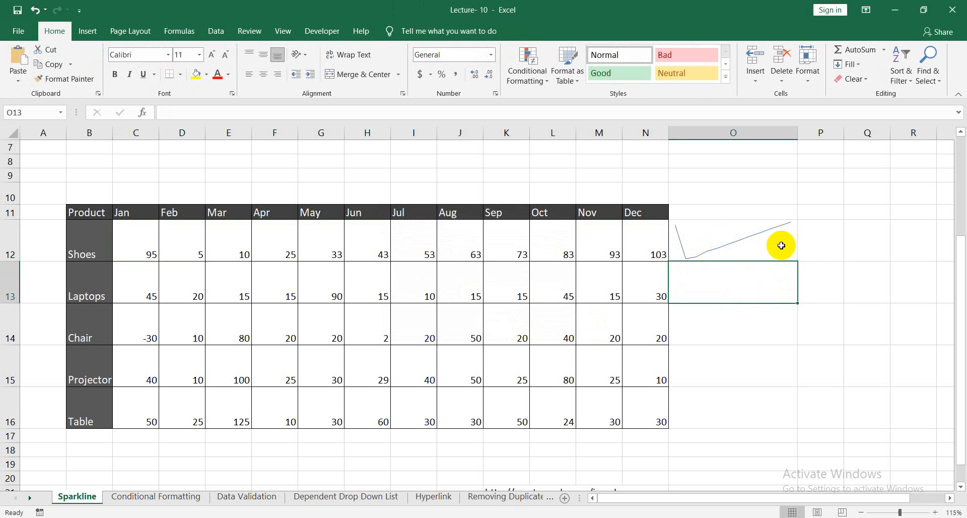
Widen column O by almost half again to stretch the Shoes sparkline.
{"action": "left_click", "coordinate": [795, 237]}
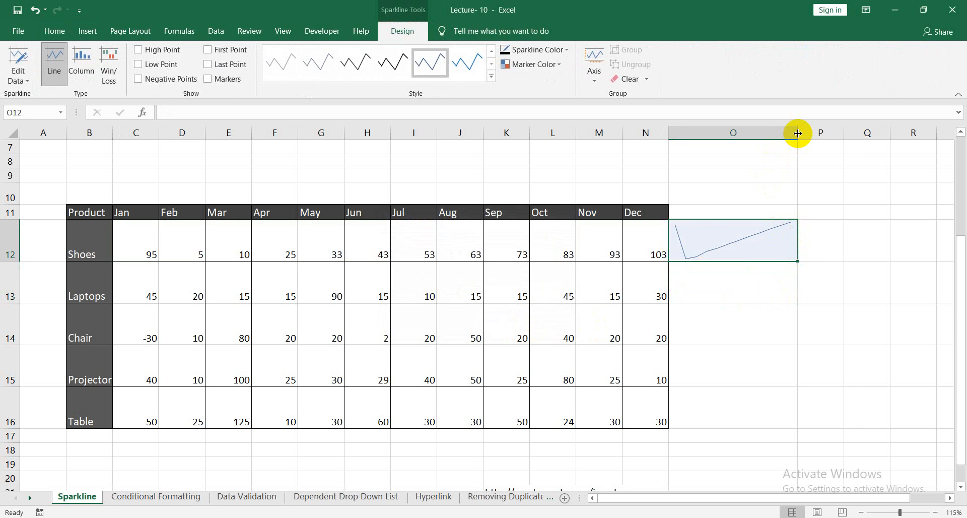
{"action": "left_click_drag", "start_coordinate": [798, 132], "coordinate": [854, 135]}
{"action": "left_click", "coordinate": [793, 323]}
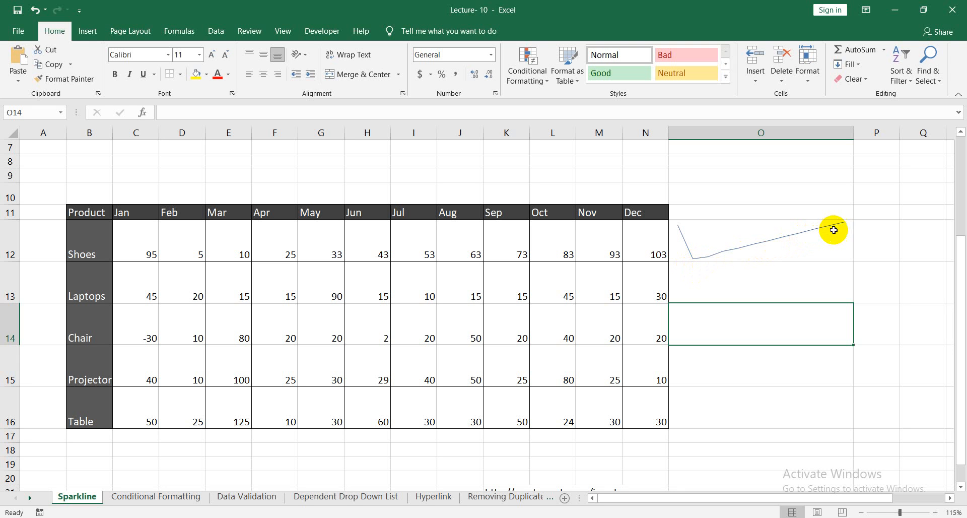
Fill the Shoes sparkline in O12 down through O16 to cover the Laptops, Chair, Projector and Table rows.
{"action": "left_click", "coordinate": [849, 222]}
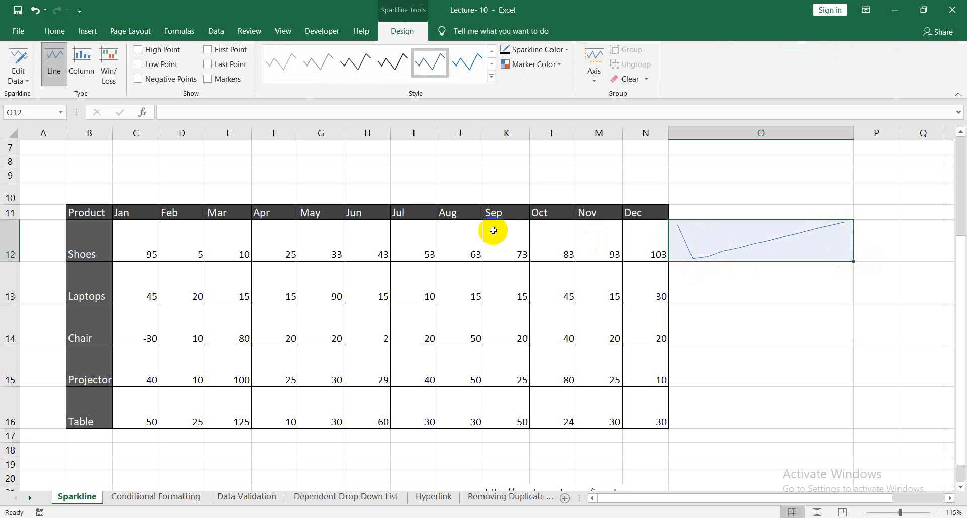
{"action": "left_click", "coordinate": [731, 346]}
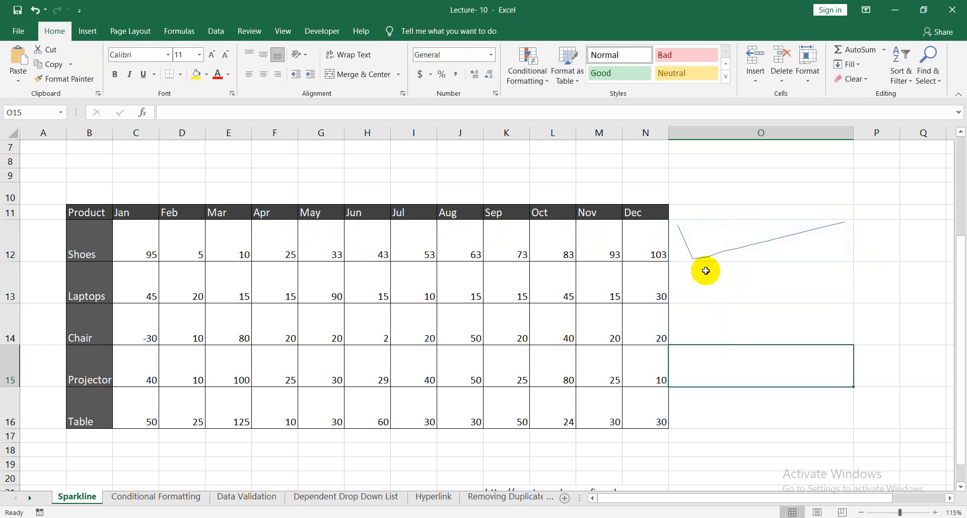
{"action": "left_click", "coordinate": [732, 252]}
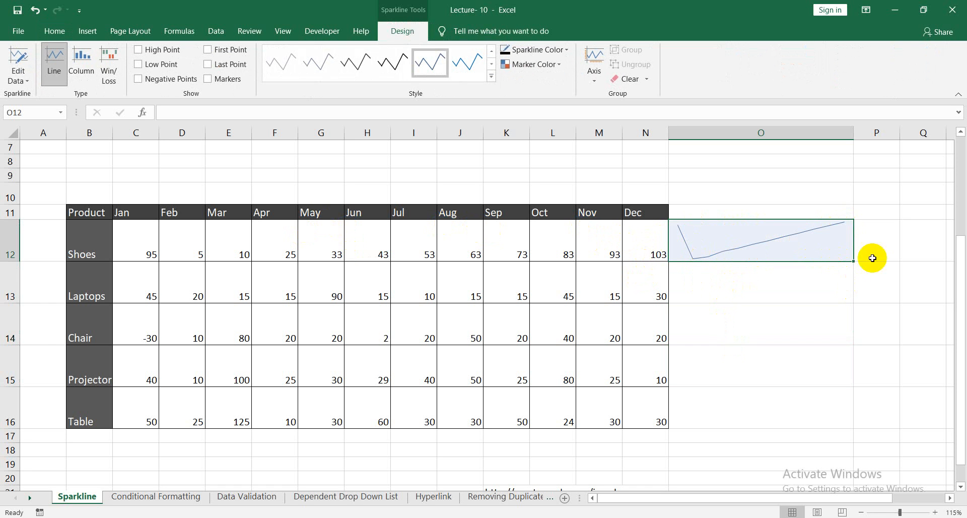
{"action": "left_click_drag", "start_coordinate": [853, 261], "coordinate": [853, 261]}
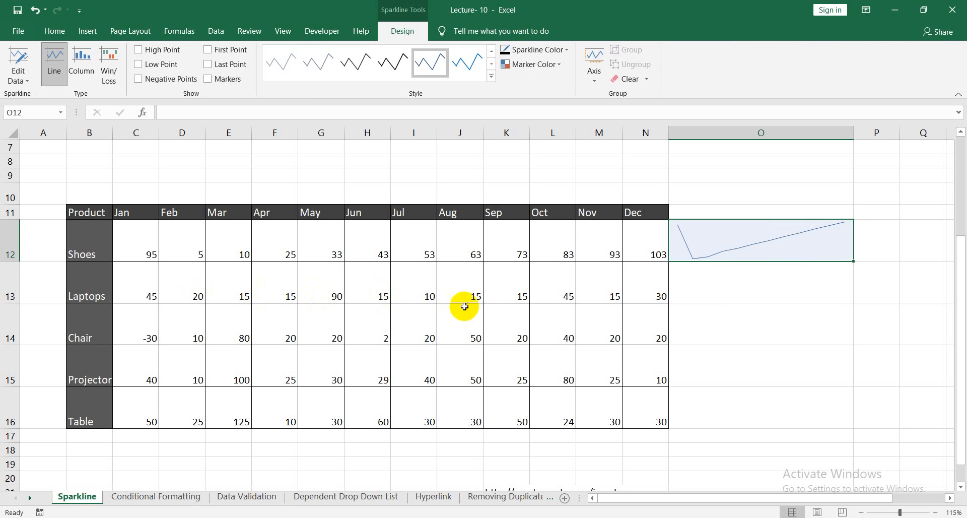
{"action": "left_click_drag", "start_coordinate": [854, 263], "coordinate": [841, 421]}
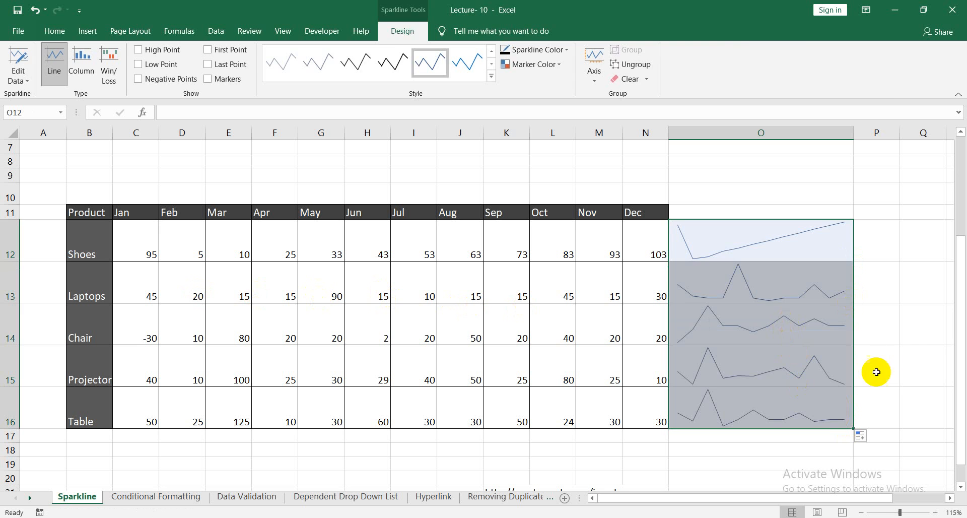
{"action": "left_click", "coordinate": [915, 352]}
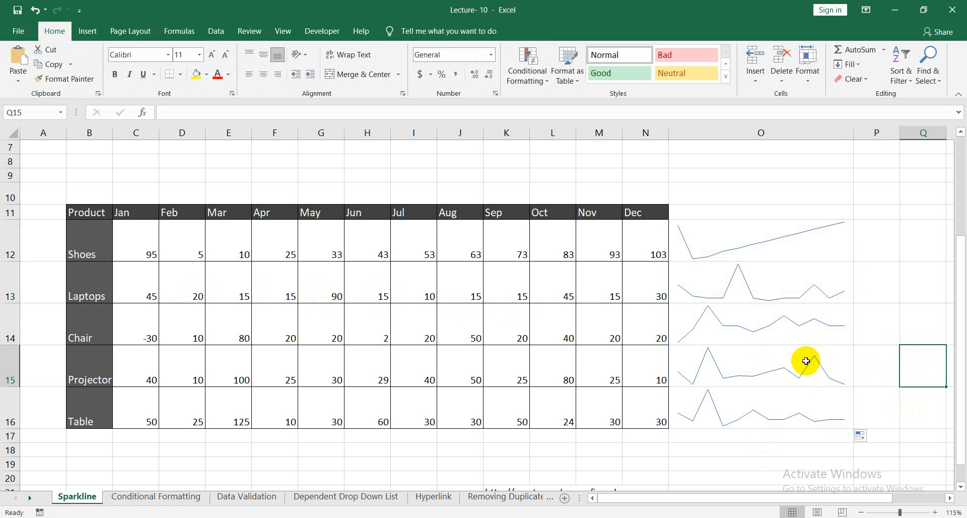
{"action": "left_click", "coordinate": [720, 217]}
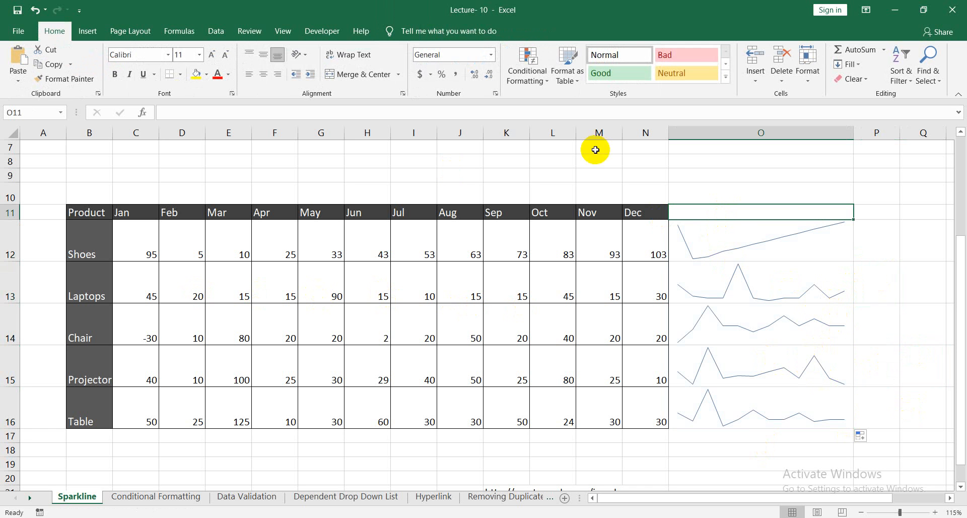
Switch to the Google Meet call, admit the participant requesting entry, and go back to the Excel workbook.
{"action": "left_click", "coordinate": [899, 10]}
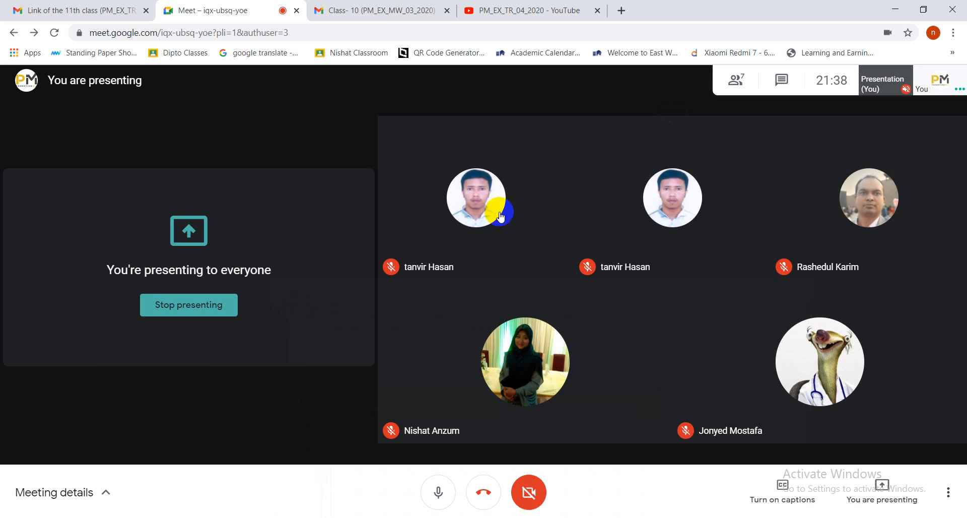
{"action": "left_click", "coordinate": [630, 145]}
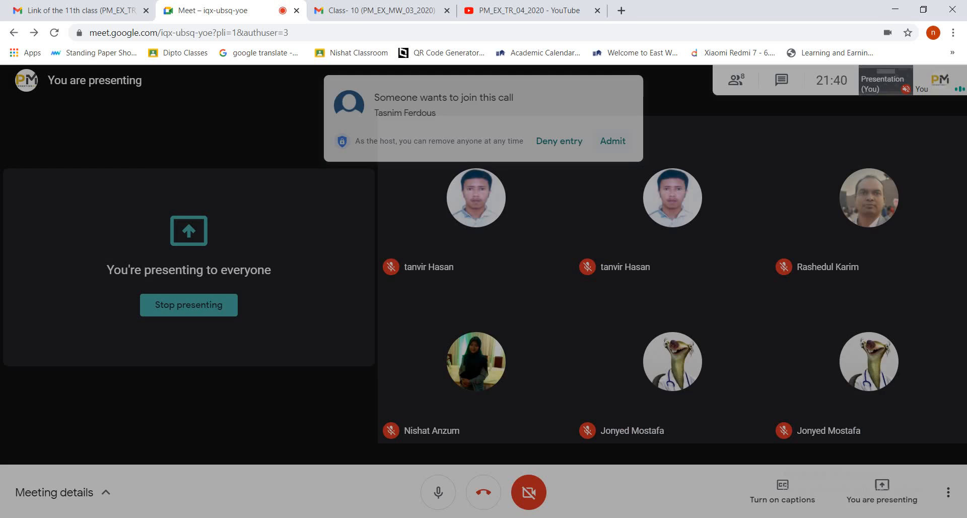
{"action": "key", "text": "alt+Tab"}
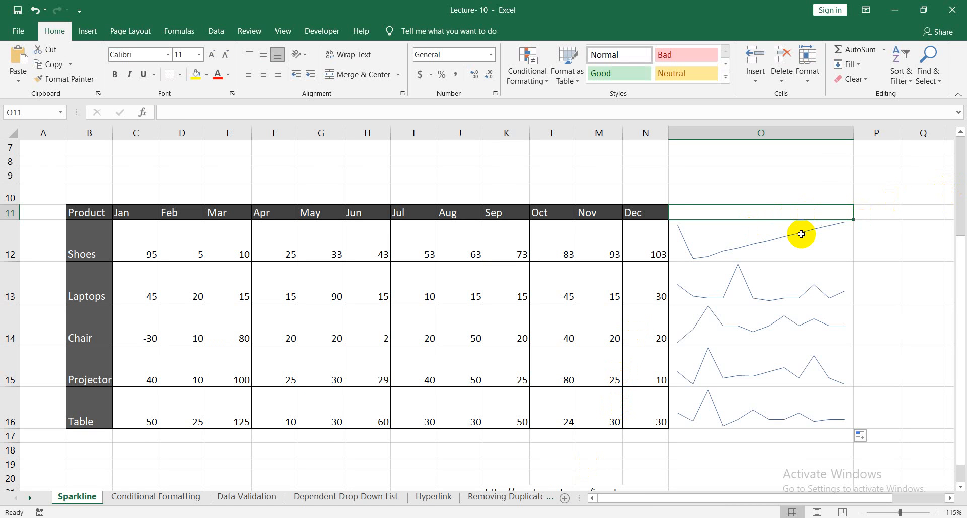
Enter the heading Graphs in O11 and apply all borders to the sparkline cells O12:O16.
{"action": "type", "text": "D"}
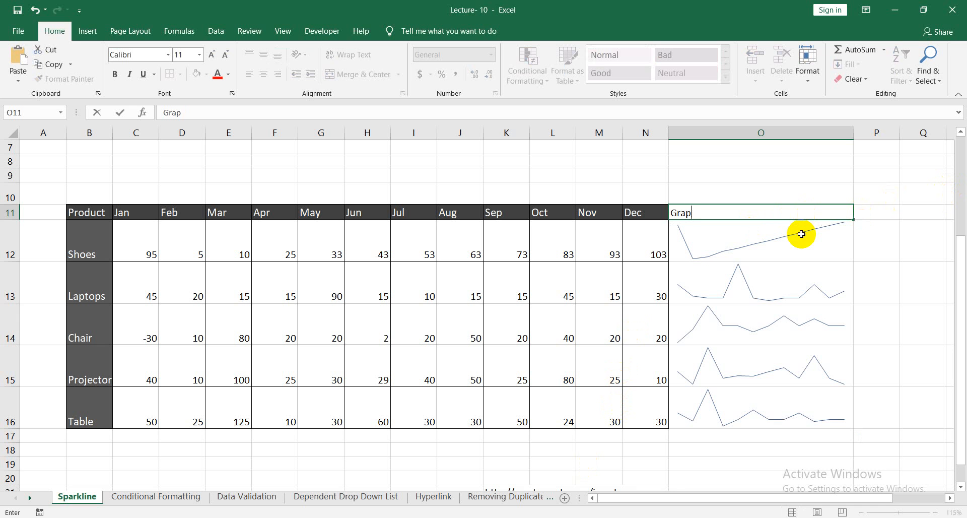
{"action": "left_click", "coordinate": [926, 229]}
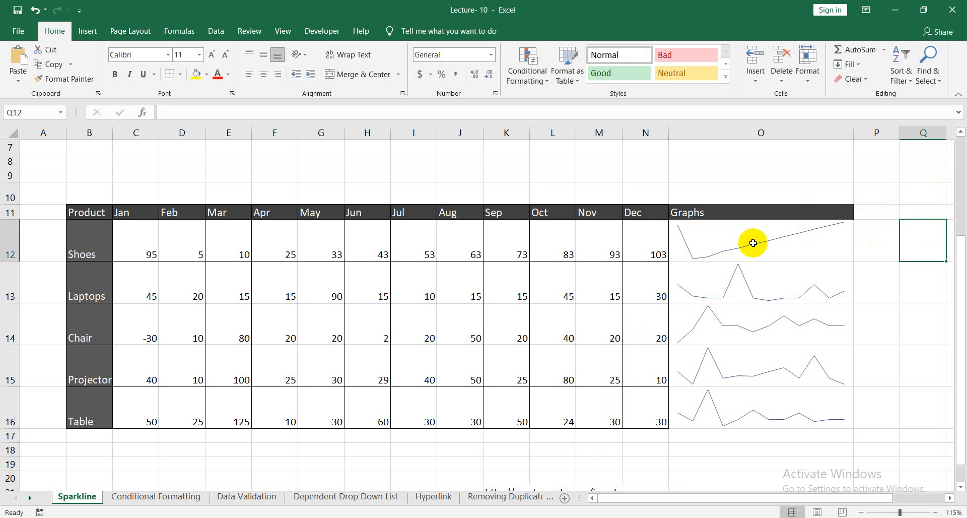
{"action": "left_click_drag", "start_coordinate": [762, 242], "coordinate": [770, 403]}
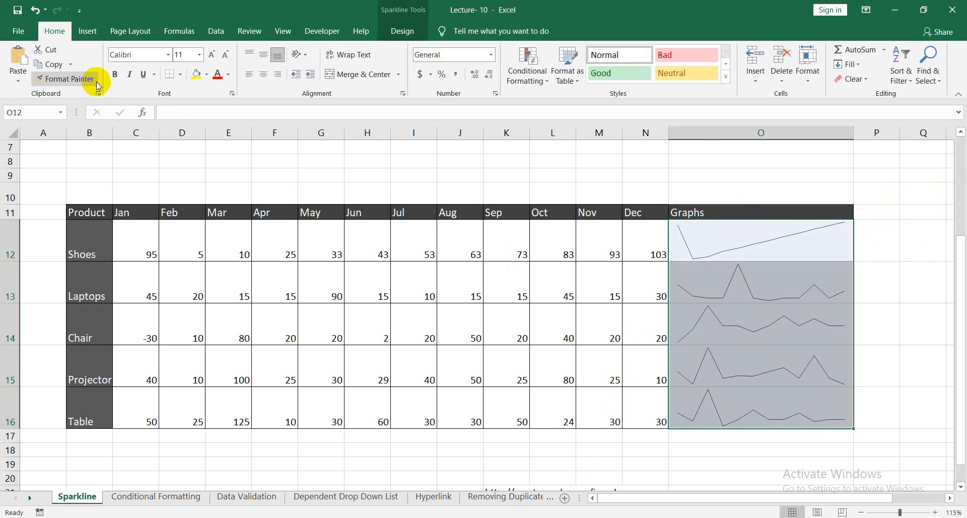
{"action": "left_click", "coordinate": [183, 74]}
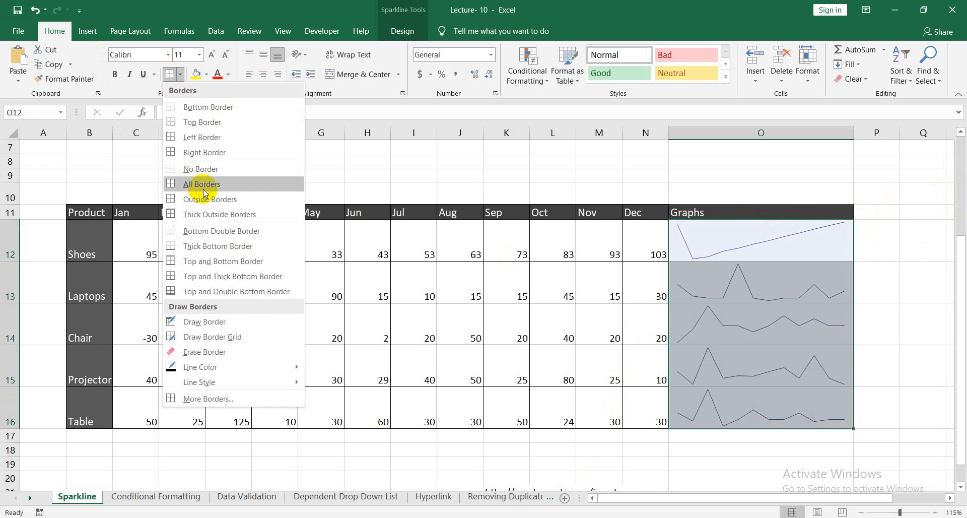
{"action": "left_click", "coordinate": [174, 186]}
{"action": "left_click", "coordinate": [928, 316]}
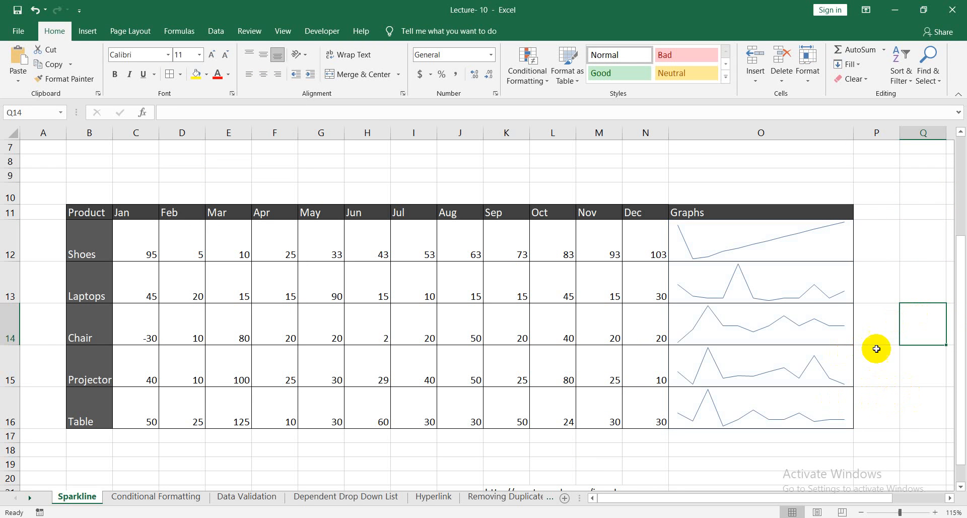
Examine how the line sparklines in O12:O16 respond to selection and cell editing, and view their design options.
{"action": "left_click", "coordinate": [797, 251]}
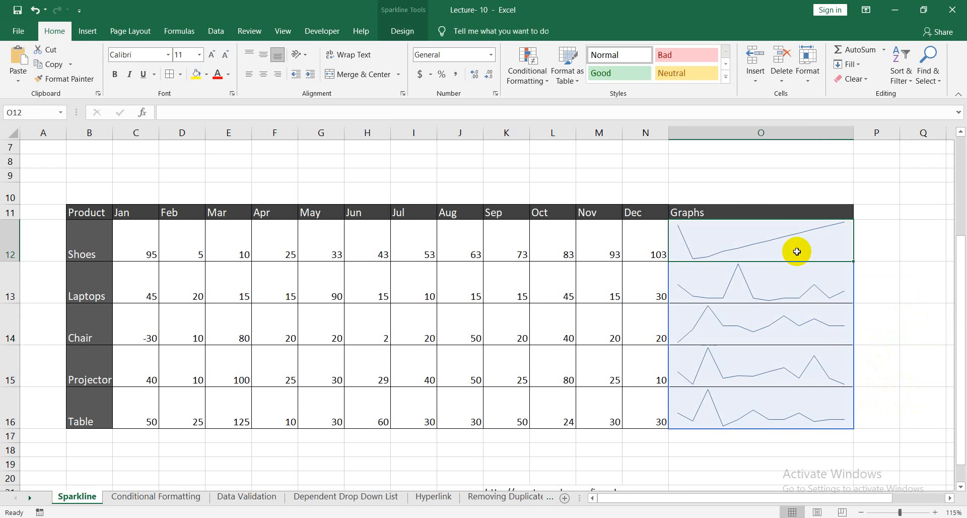
{"action": "left_click", "coordinate": [917, 244]}
{"action": "left_click", "coordinate": [821, 229]}
{"action": "right_click", "coordinate": [821, 230]}
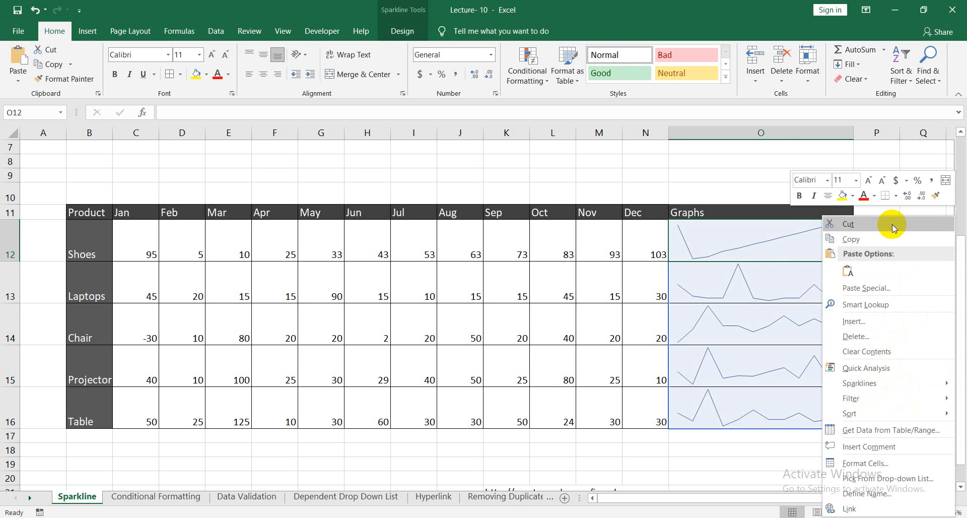
{"action": "left_click", "coordinate": [752, 169]}
{"action": "double_click", "coordinate": [784, 254]}
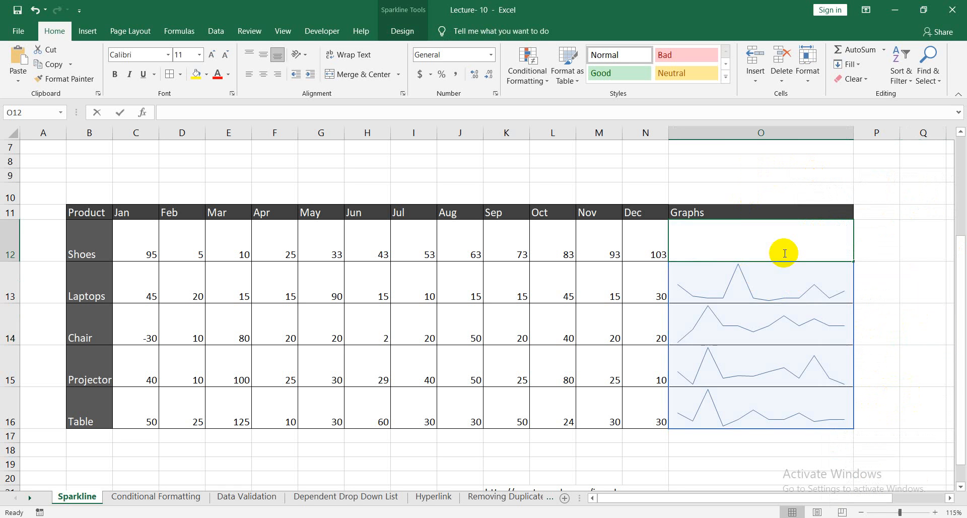
{"action": "left_click", "coordinate": [749, 169]}
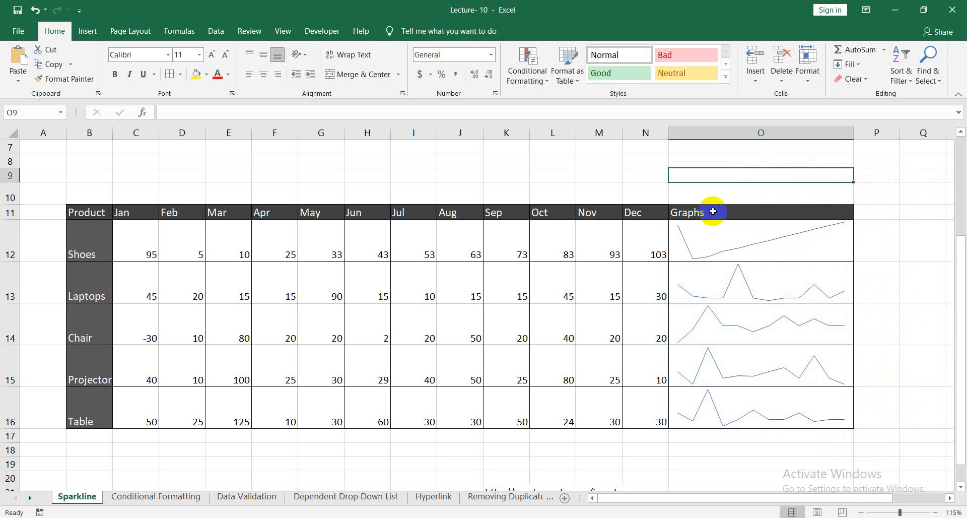
{"action": "left_click", "coordinate": [853, 403]}
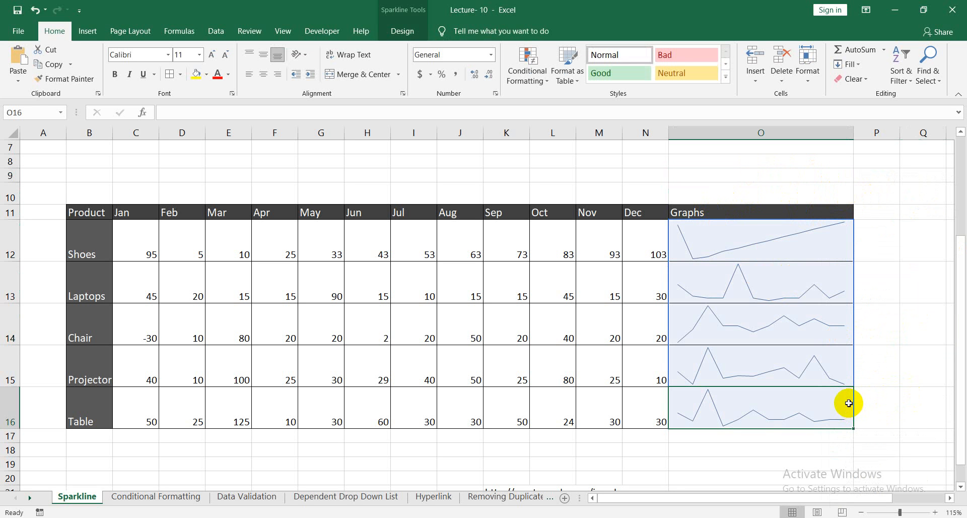
{"action": "left_click", "coordinate": [407, 33]}
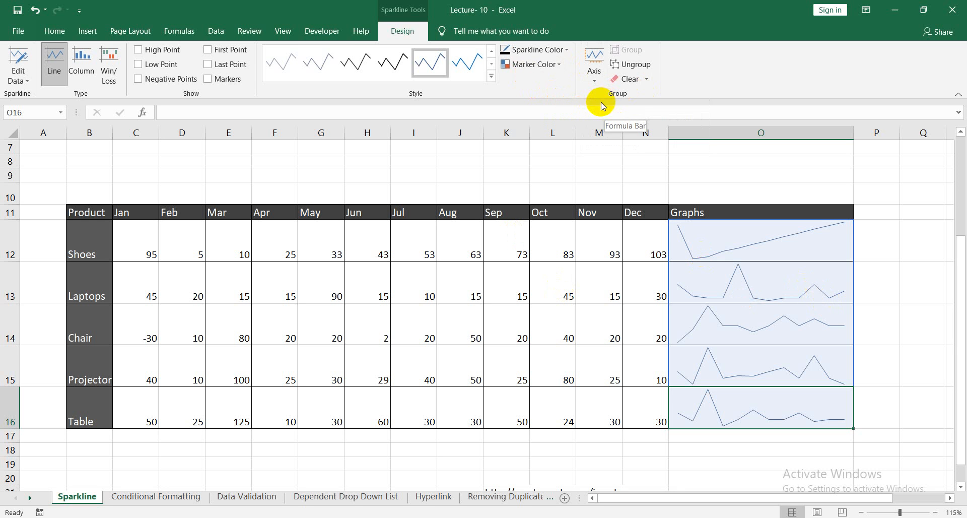
{"action": "left_click", "coordinate": [886, 243]}
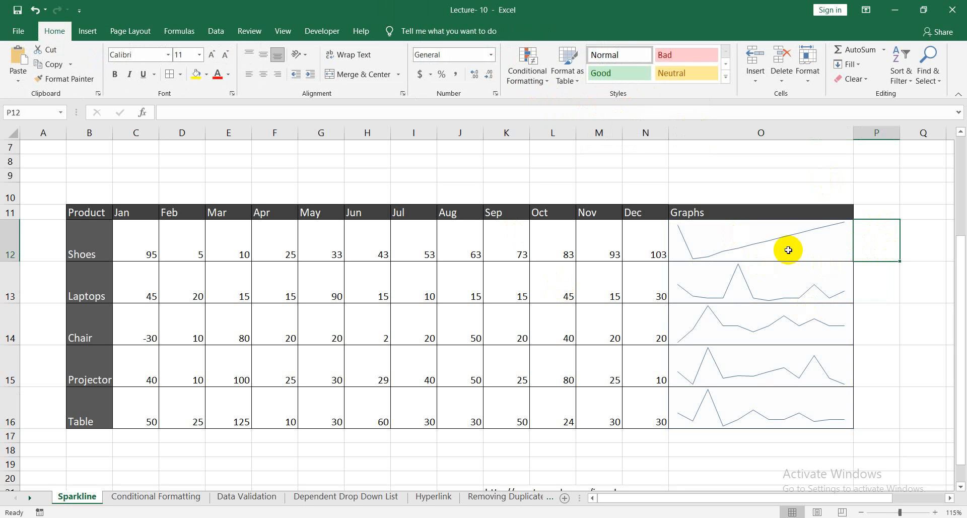
Undo the borders, the Graphs heading, the sparkline fill, the column O widening and the Line sparkline in O12.
{"action": "left_click", "coordinate": [773, 250]}
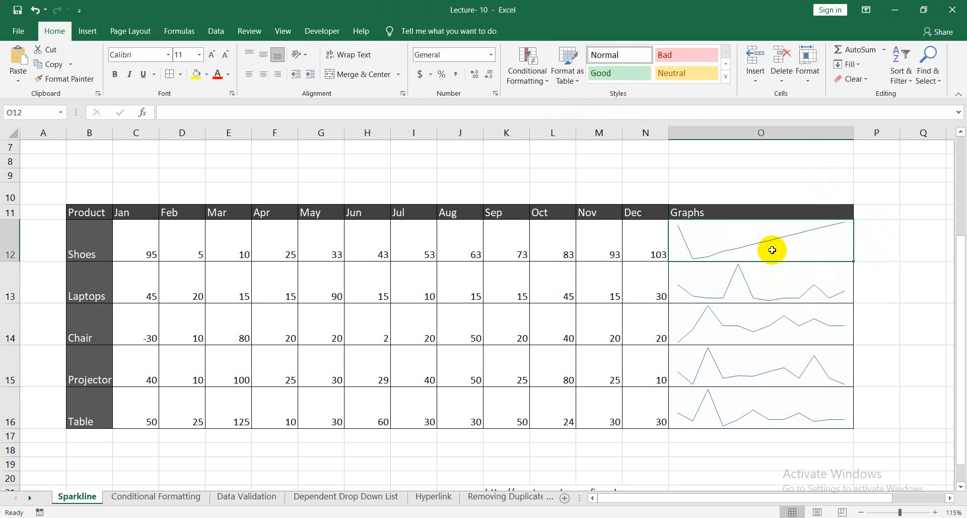
{"action": "key", "text": "ctrl+z"}
{"action": "key", "text": "ctrl+z"}
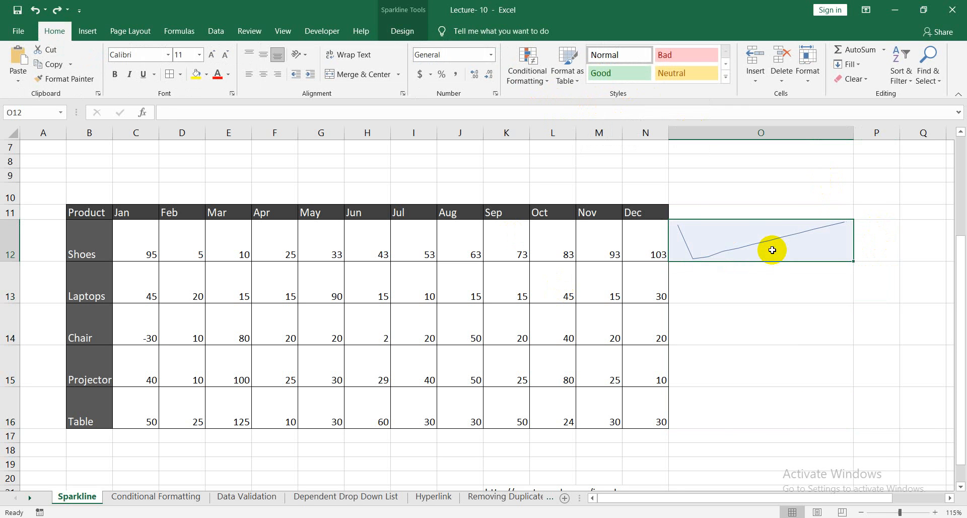
{"action": "key", "text": "ctrl+z"}
{"action": "key", "text": "ctrl+z"}
{"action": "left_click", "coordinate": [733, 240]}
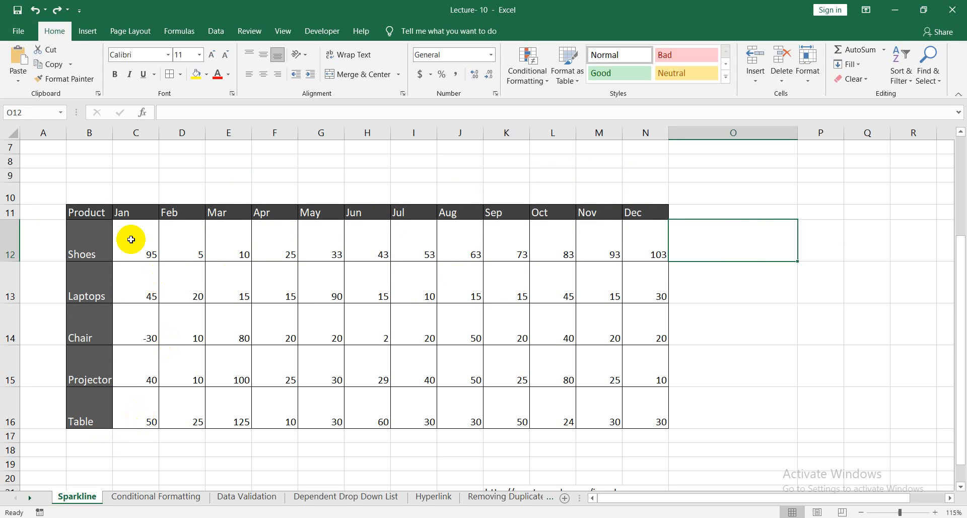
Insert a Column sparkline in cell O12 from the Shoes row's monthly values in C12:N12.
{"action": "left_click_drag", "start_coordinate": [131, 239], "coordinate": [636, 250]}
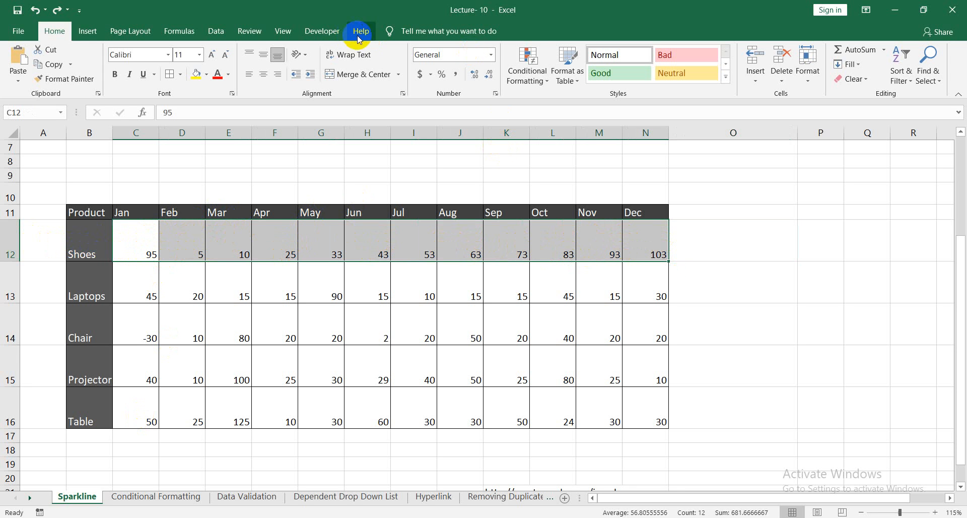
{"action": "left_click", "coordinate": [90, 35]}
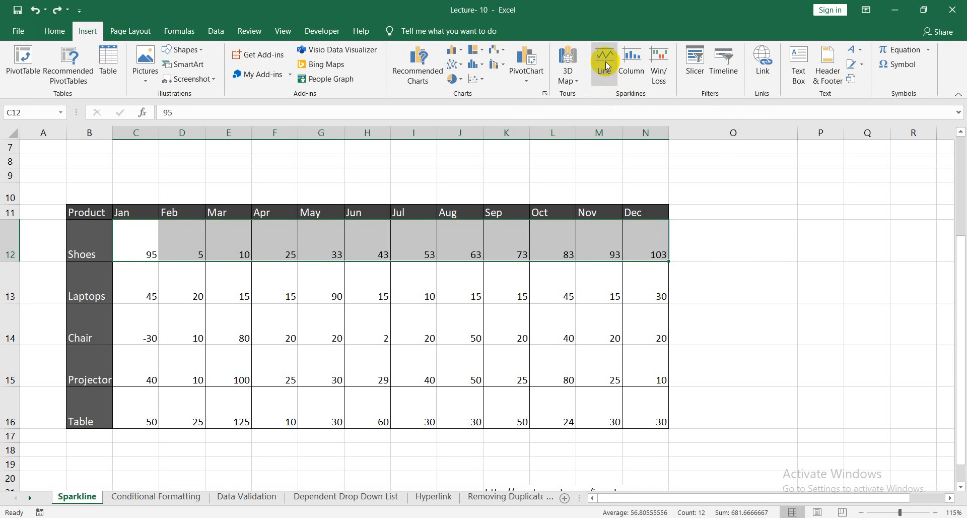
{"action": "left_click", "coordinate": [633, 73]}
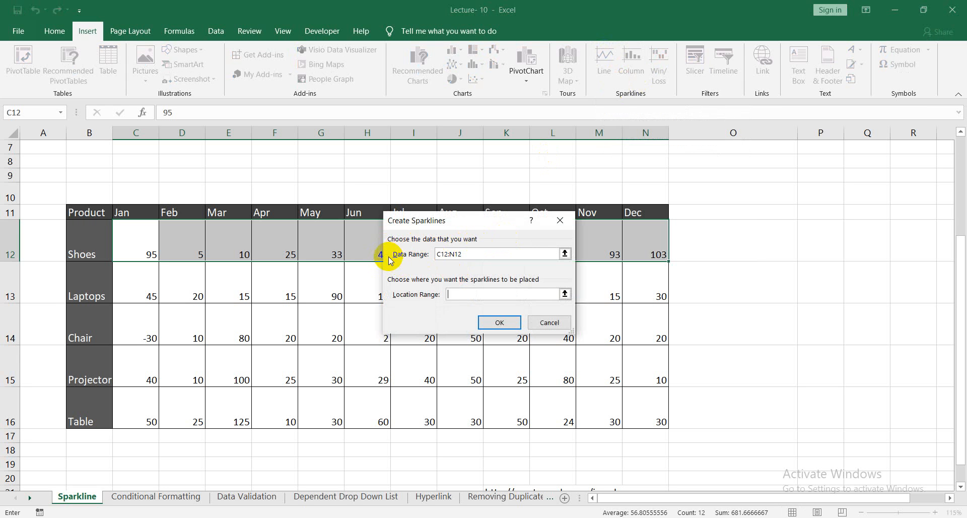
{"action": "left_click_drag", "start_coordinate": [477, 225], "coordinate": [505, 206]}
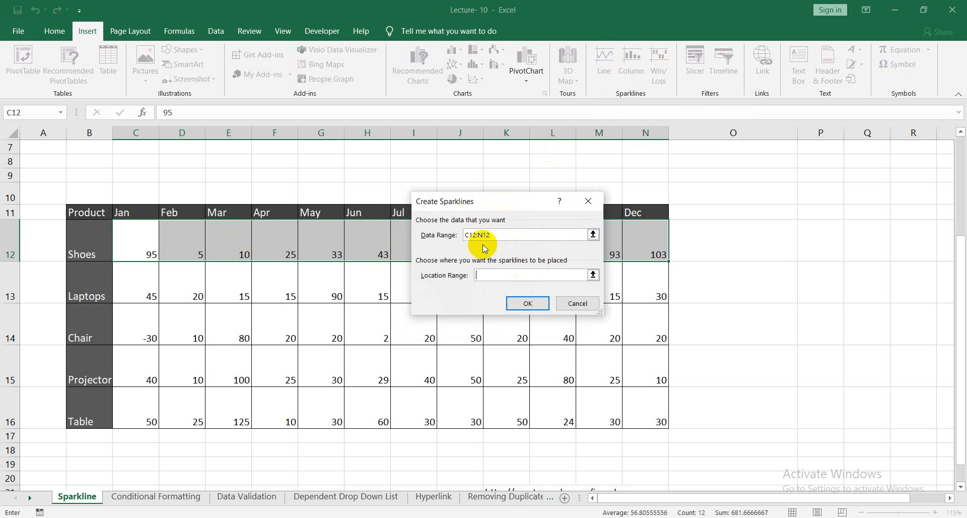
{"action": "left_click", "coordinate": [593, 235]}
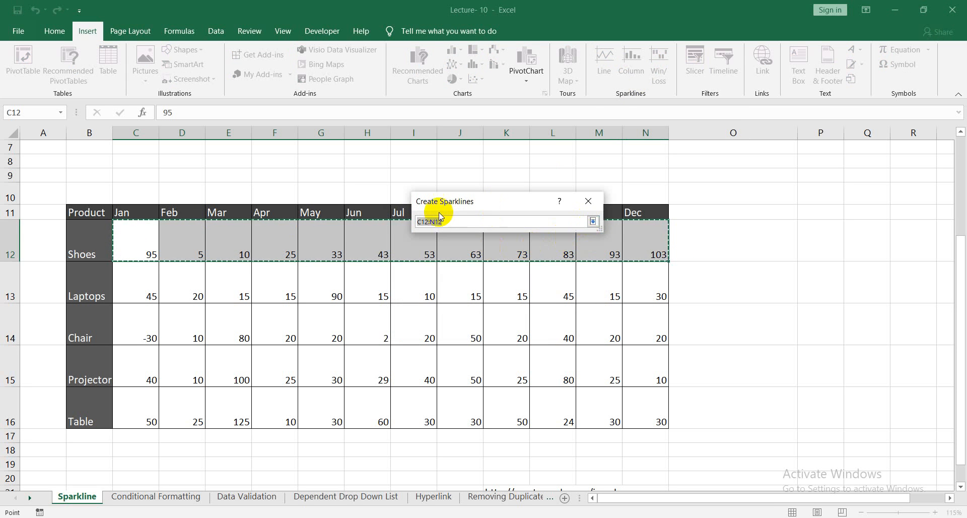
{"action": "left_click", "coordinate": [593, 222]}
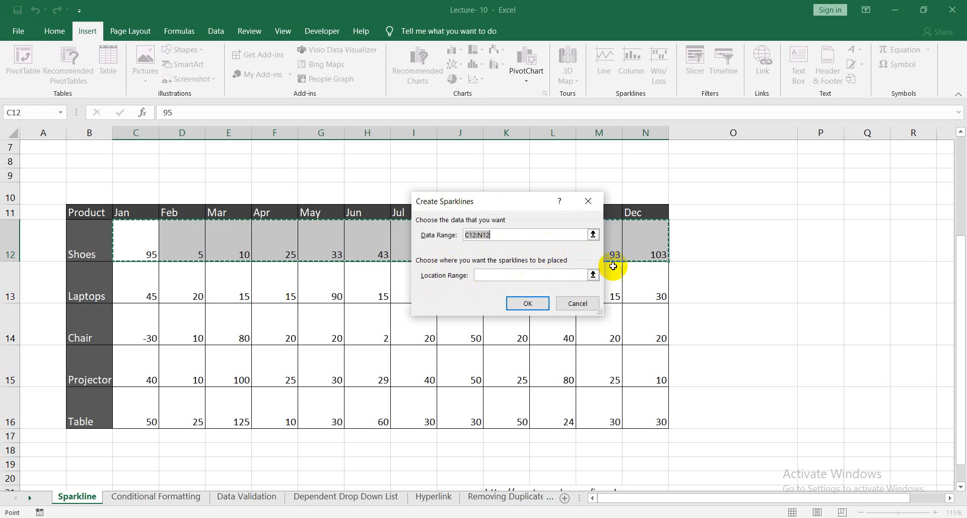
{"action": "left_click", "coordinate": [593, 275]}
{"action": "left_click", "coordinate": [747, 242]}
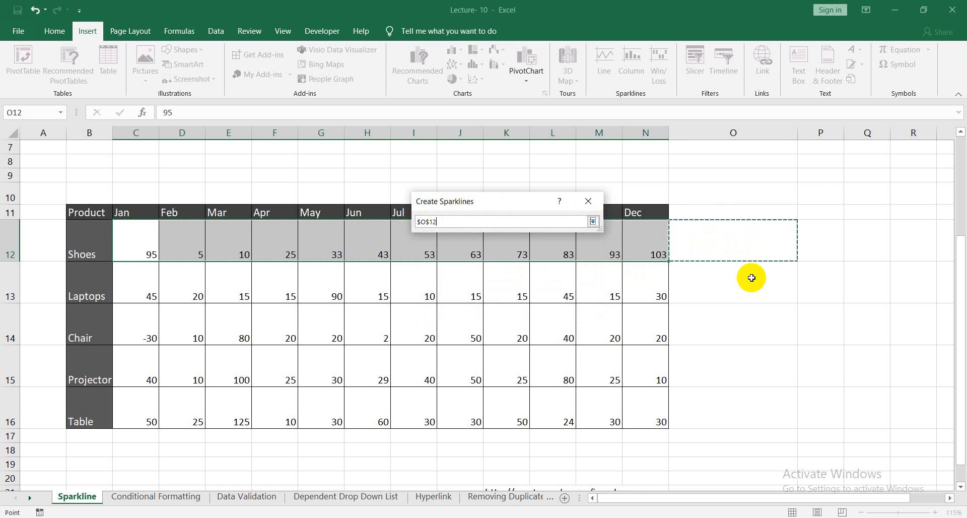
{"action": "left_click", "coordinate": [593, 222]}
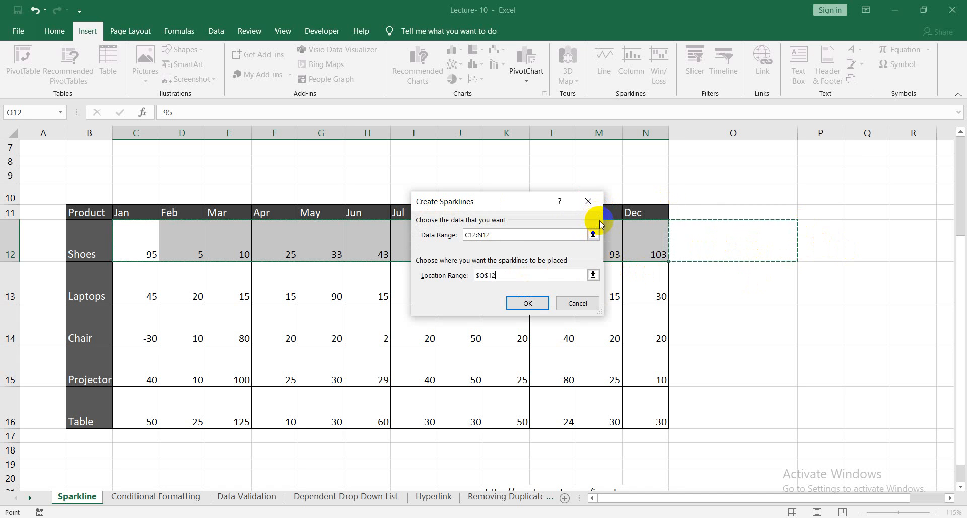
{"action": "left_click", "coordinate": [528, 303]}
{"action": "left_click", "coordinate": [744, 290]}
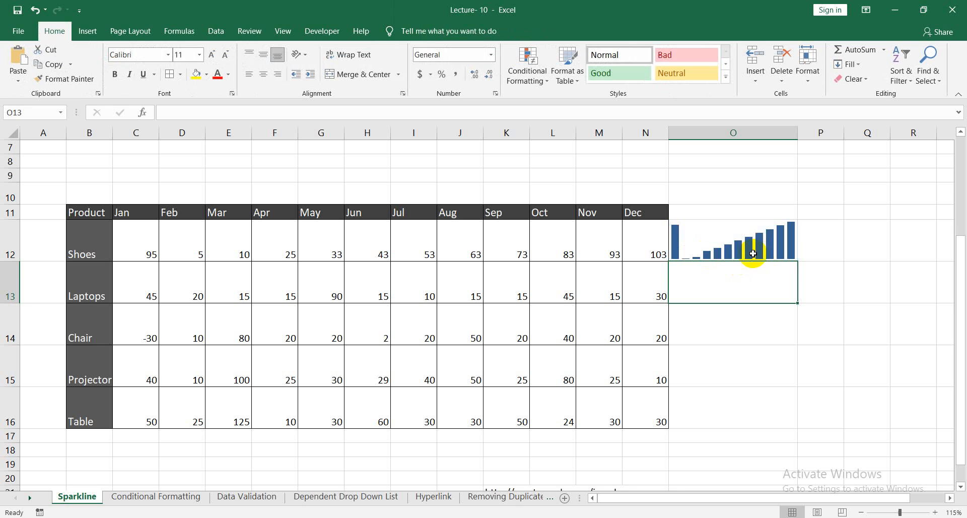
Fill the Shoes column sparkline from O12 down through O16 for the Laptops, Chair, Projector and Table rows.
{"action": "left_click", "coordinate": [753, 253]}
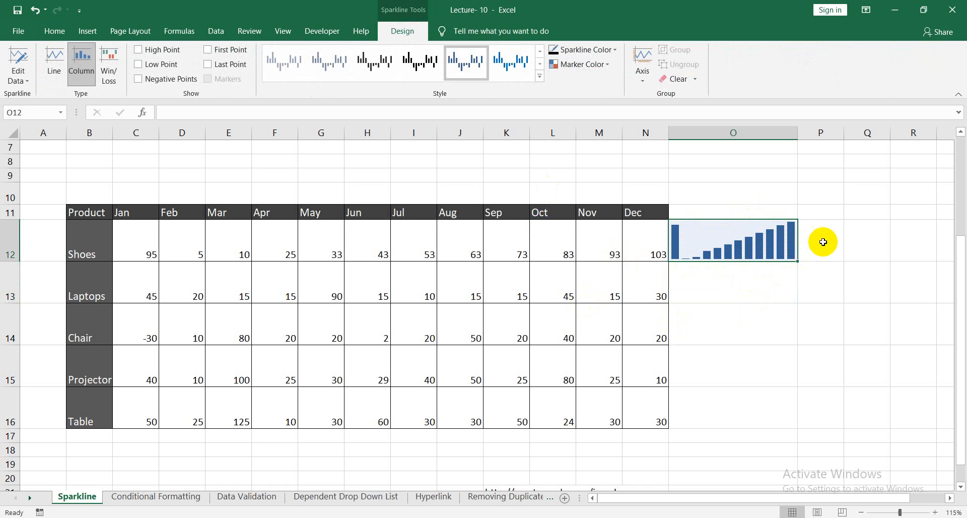
{"action": "left_click", "coordinate": [798, 270]}
{"action": "left_click", "coordinate": [796, 259]}
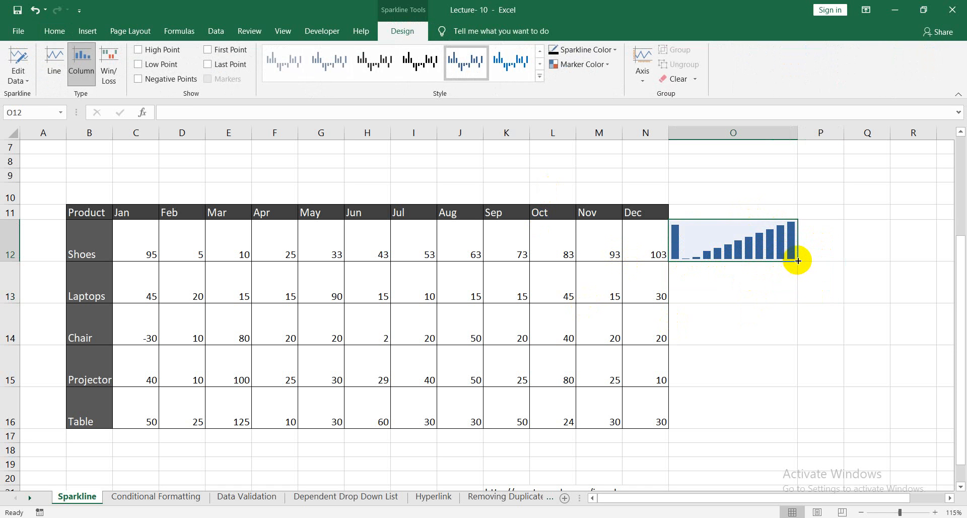
{"action": "left_click_drag", "start_coordinate": [798, 261], "coordinate": [799, 426]}
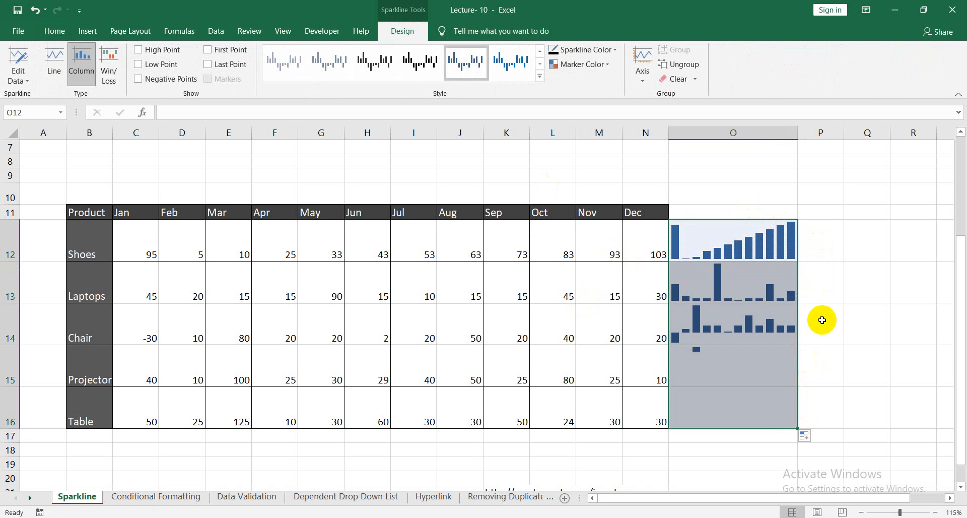
{"action": "left_click", "coordinate": [913, 281]}
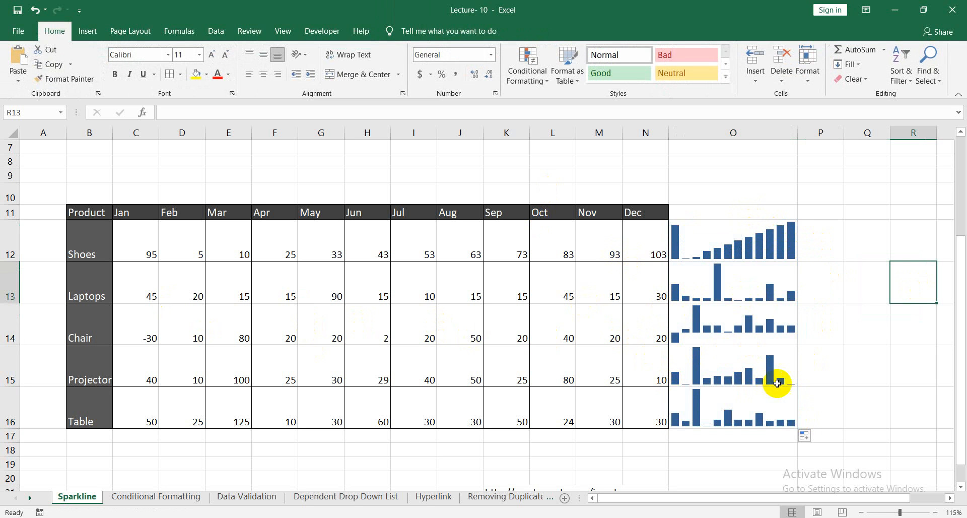
Apply the black preset sparkline style to the column sparkline group in O12:O16.
{"action": "left_click", "coordinate": [730, 369]}
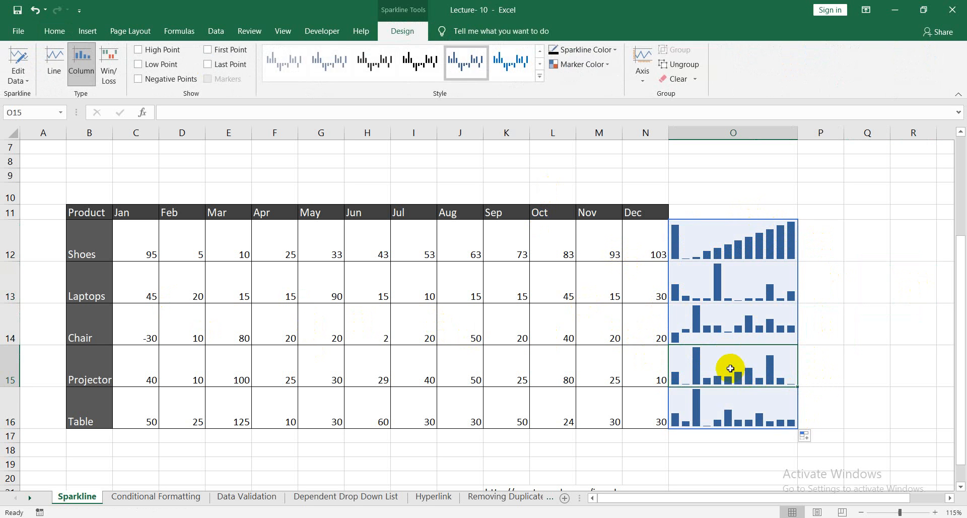
{"action": "left_click", "coordinate": [838, 348]}
{"action": "left_click", "coordinate": [734, 362]}
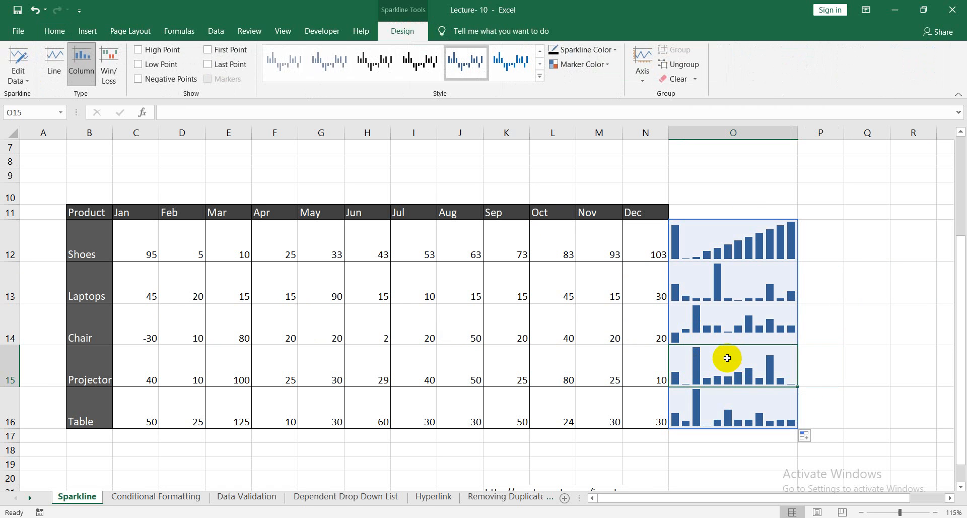
{"action": "left_click", "coordinate": [24, 81]}
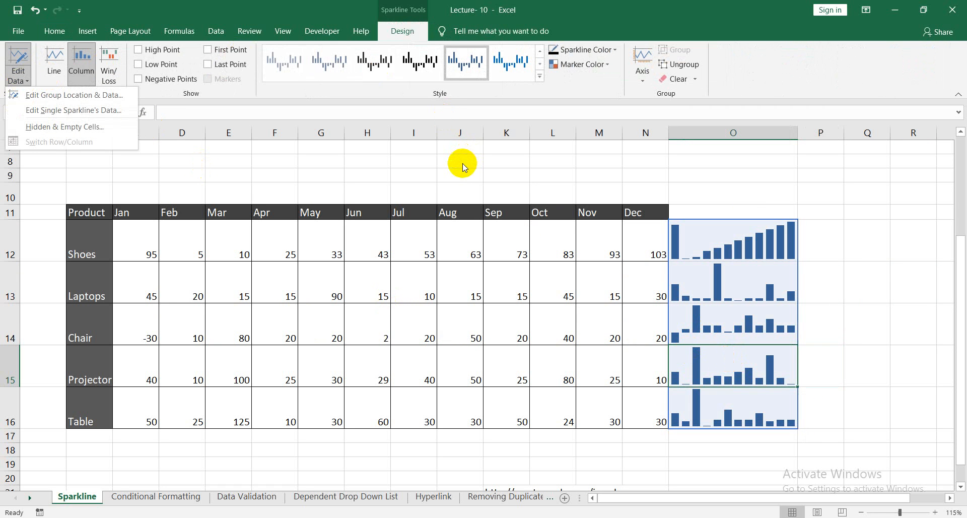
{"action": "left_click", "coordinate": [409, 62]}
{"action": "left_click", "coordinate": [413, 62]}
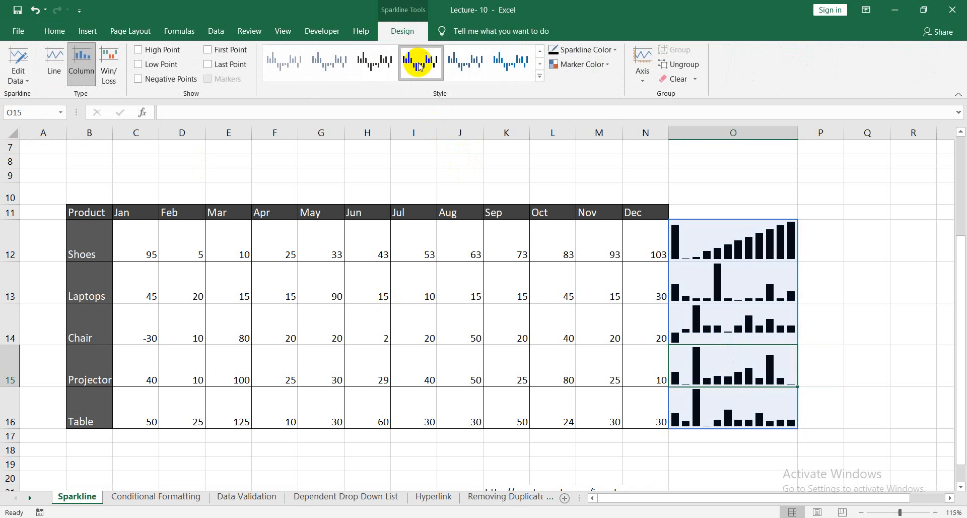
Try to color the low points of the column sparkline group in O12:O16 orange.
{"action": "left_click", "coordinate": [723, 156]}
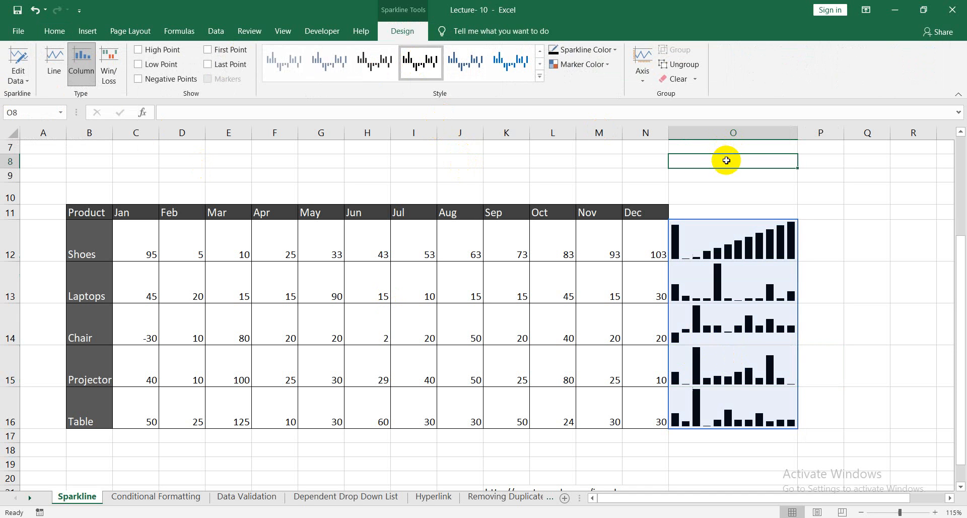
{"action": "left_click", "coordinate": [762, 247]}
{"action": "left_click", "coordinate": [600, 64]}
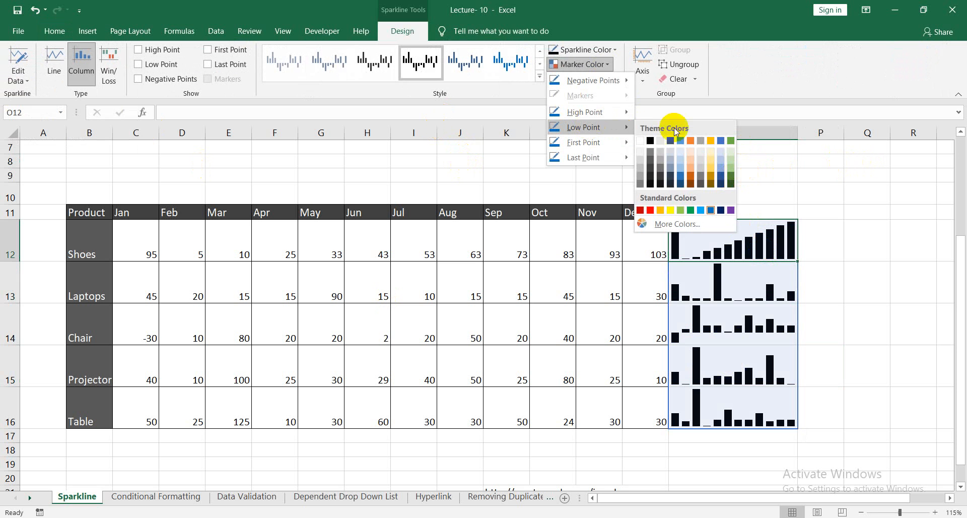
{"action": "mouse_move", "coordinate": [598, 83]}
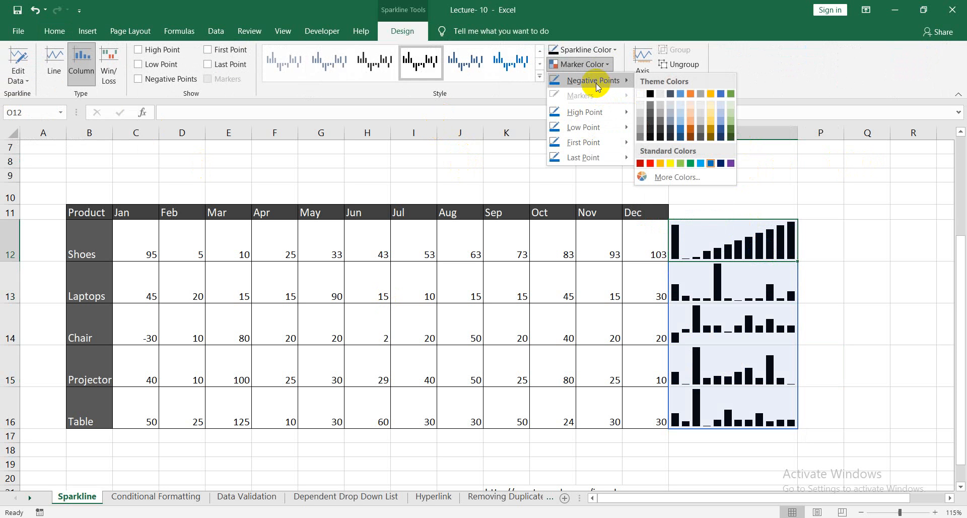
{"action": "mouse_move", "coordinate": [612, 128]}
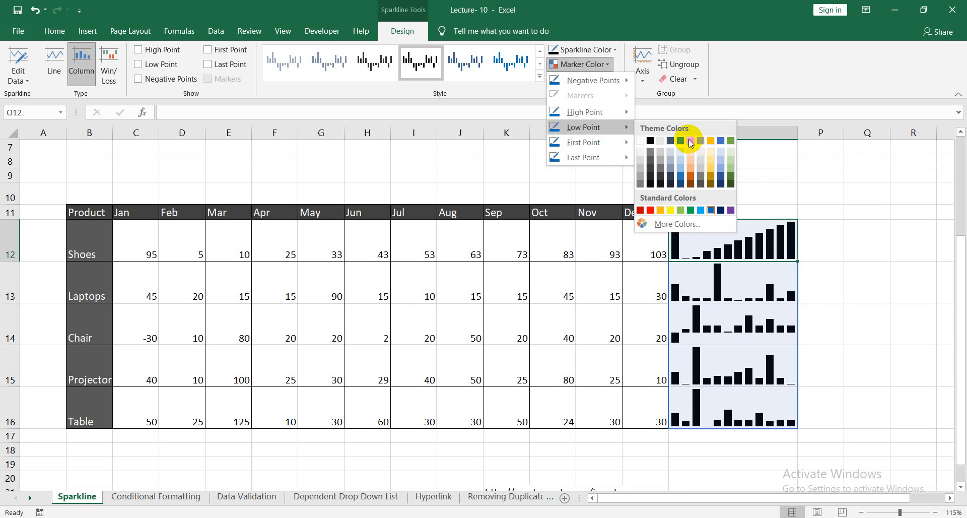
{"action": "left_click", "coordinate": [690, 140]}
{"action": "left_click", "coordinate": [849, 238]}
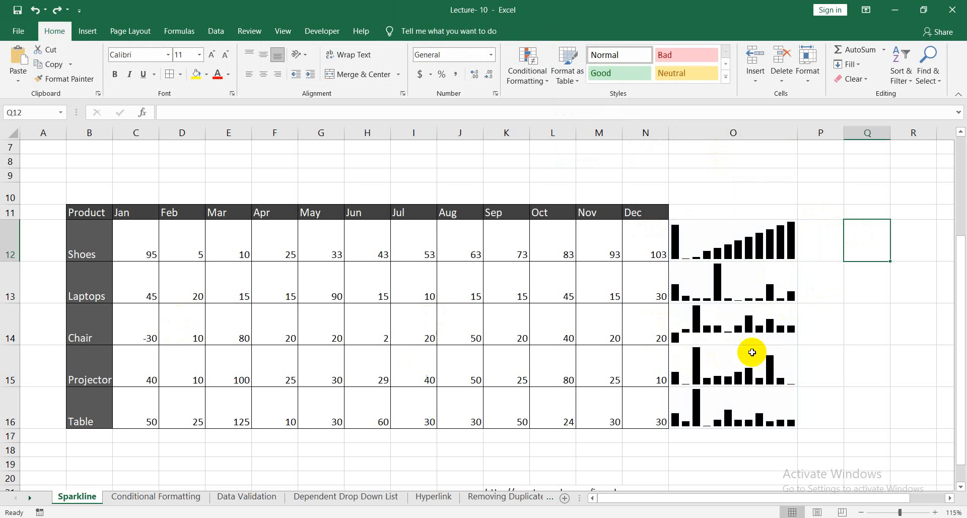
Set the low point marker color of the column sparkline group in O12:O16 to red.
{"action": "left_click", "coordinate": [738, 340]}
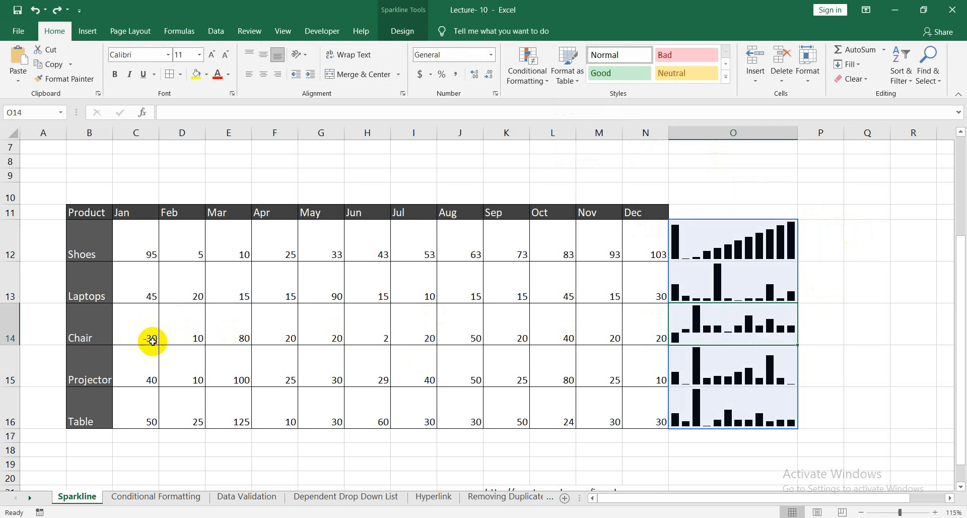
{"action": "left_click", "coordinate": [848, 363]}
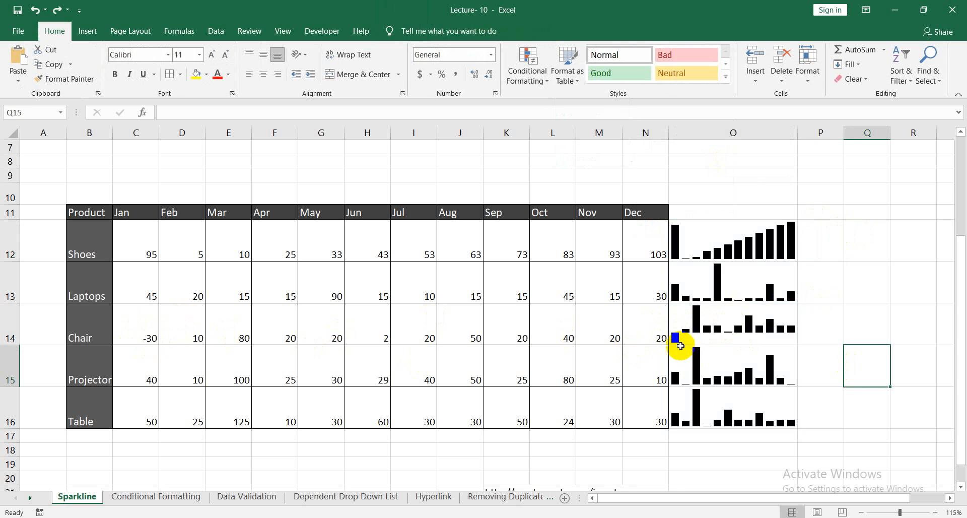
{"action": "left_click", "coordinate": [736, 323]}
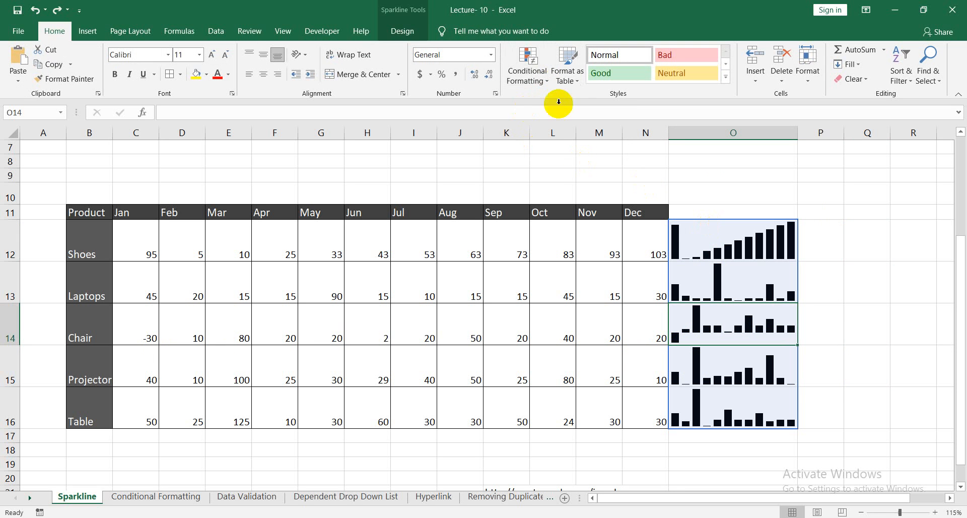
{"action": "left_click", "coordinate": [402, 31]}
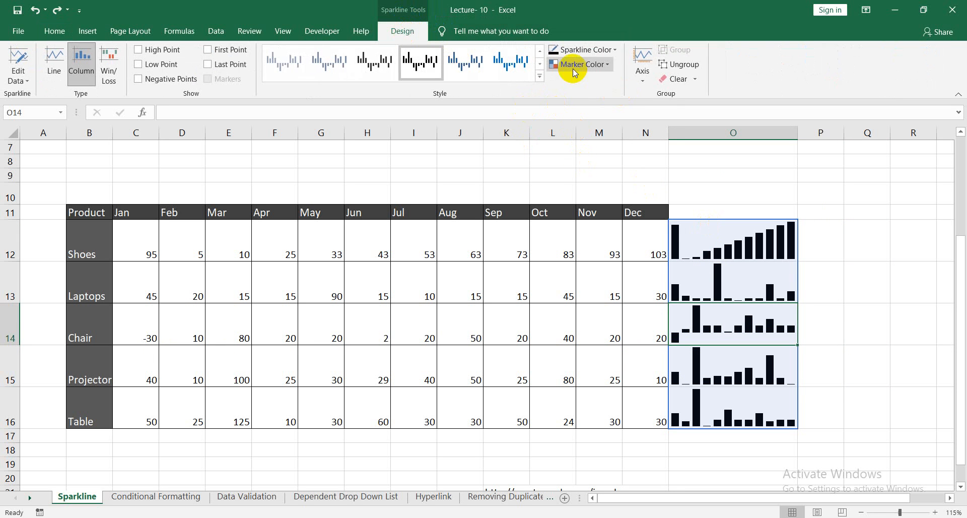
{"action": "left_click", "coordinate": [608, 66]}
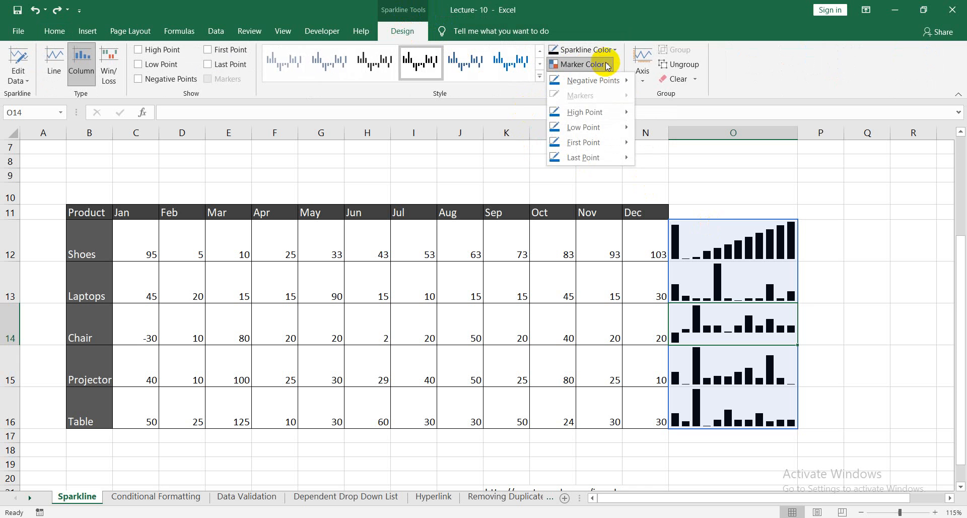
{"action": "mouse_move", "coordinate": [576, 128]}
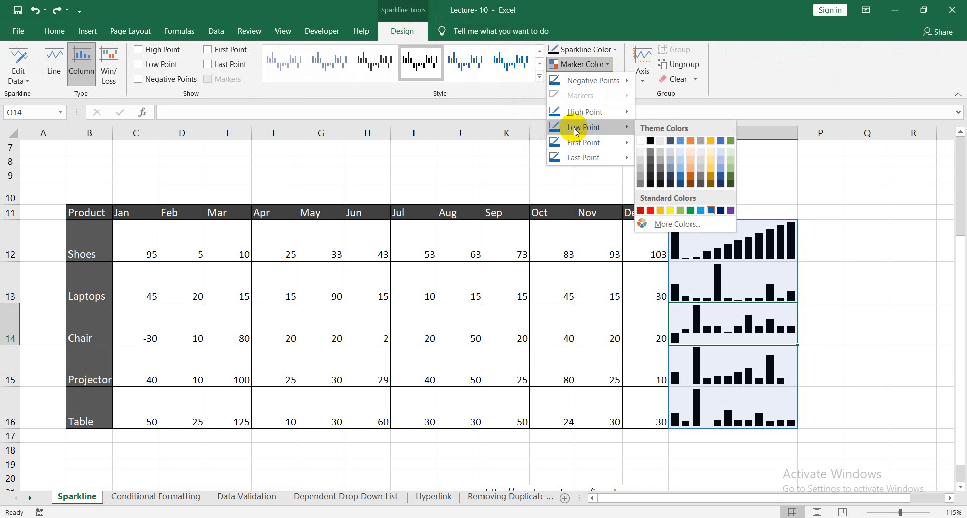
{"action": "left_click", "coordinate": [651, 210]}
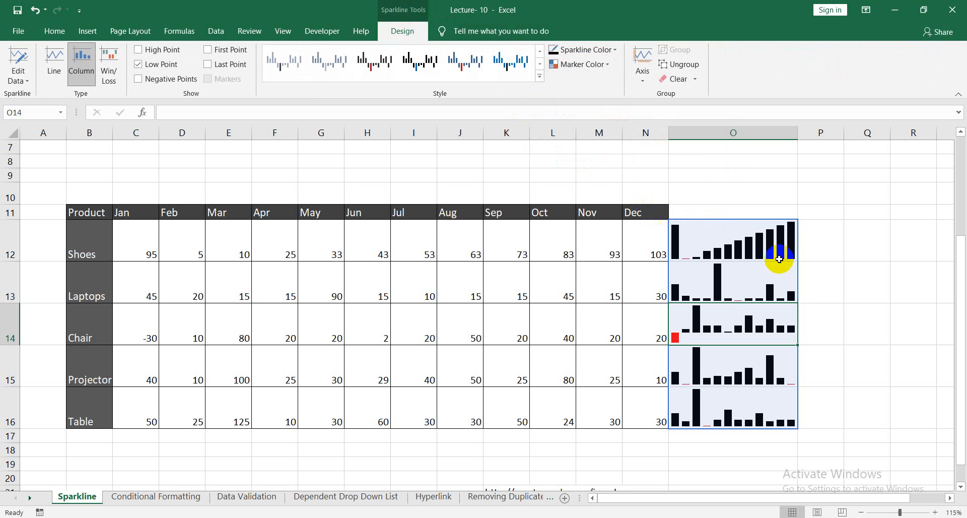
{"action": "left_click", "coordinate": [913, 283]}
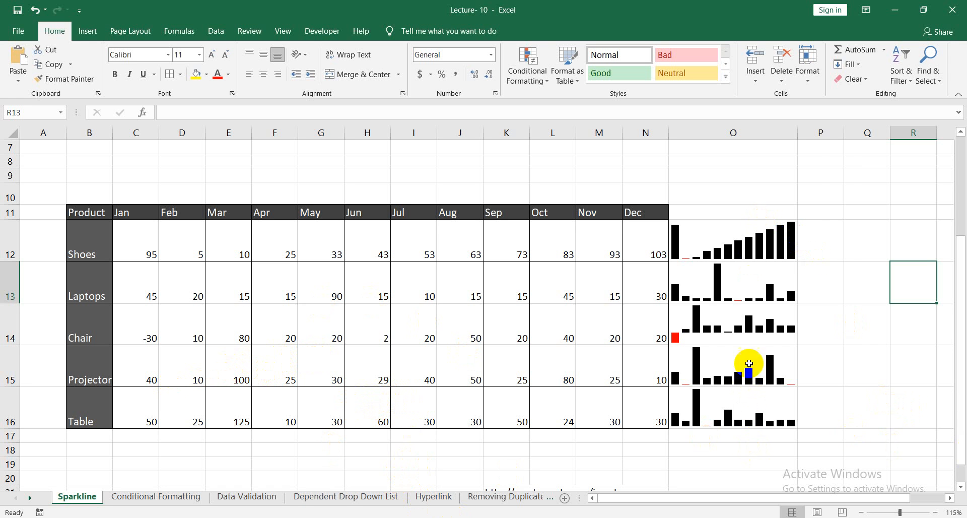
{"action": "left_click", "coordinate": [743, 211]}
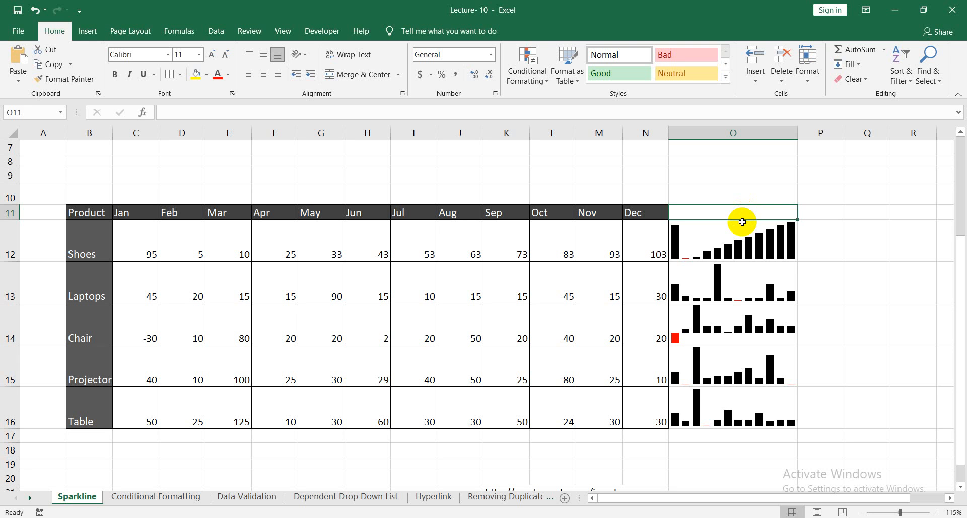
{"action": "left_click", "coordinate": [853, 222]}
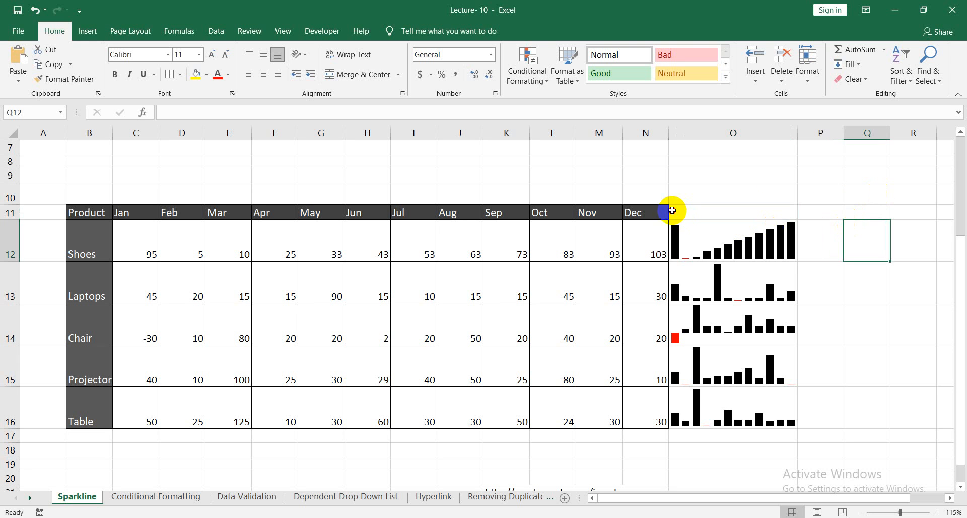
{"action": "left_click", "coordinate": [748, 211]}
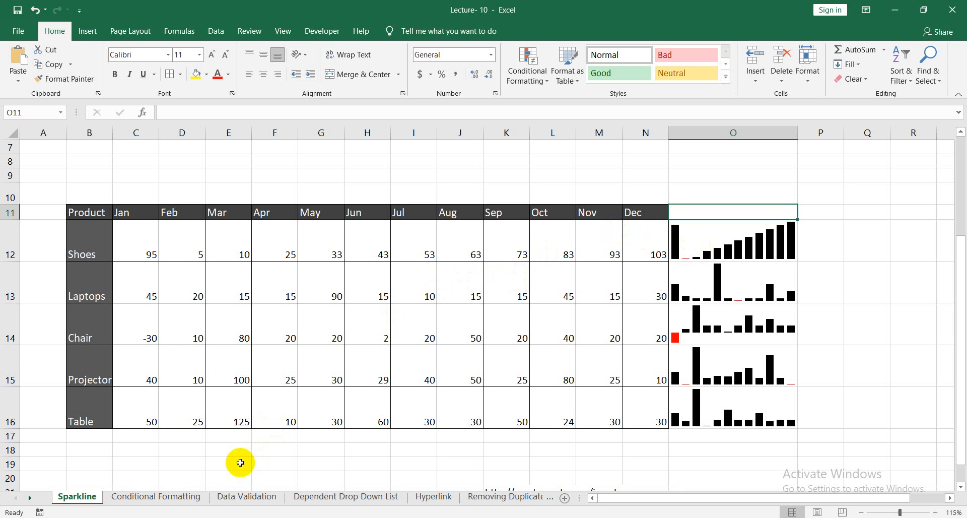
Switch to the Conditional Formatting sheet and autofit column E so the dates fit.
{"action": "left_click", "coordinate": [174, 498]}
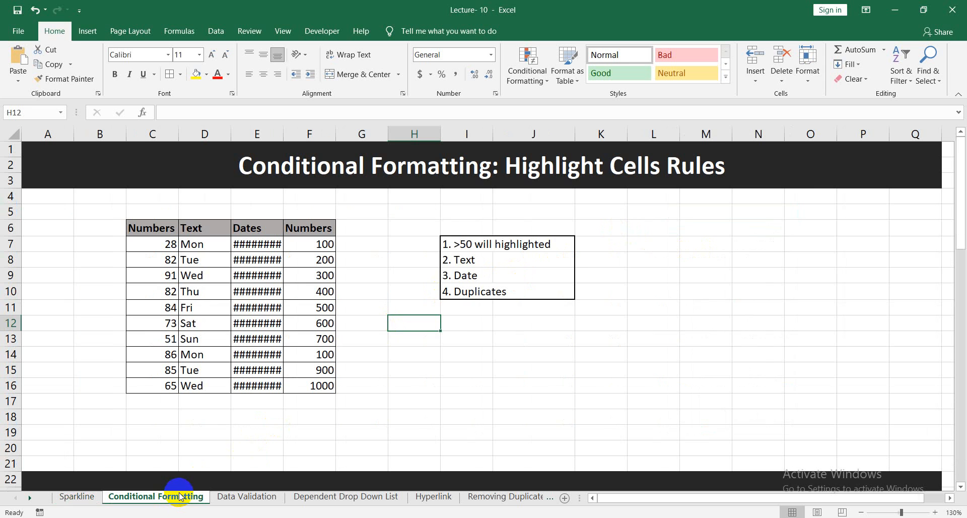
{"action": "double_click", "coordinate": [284, 135]}
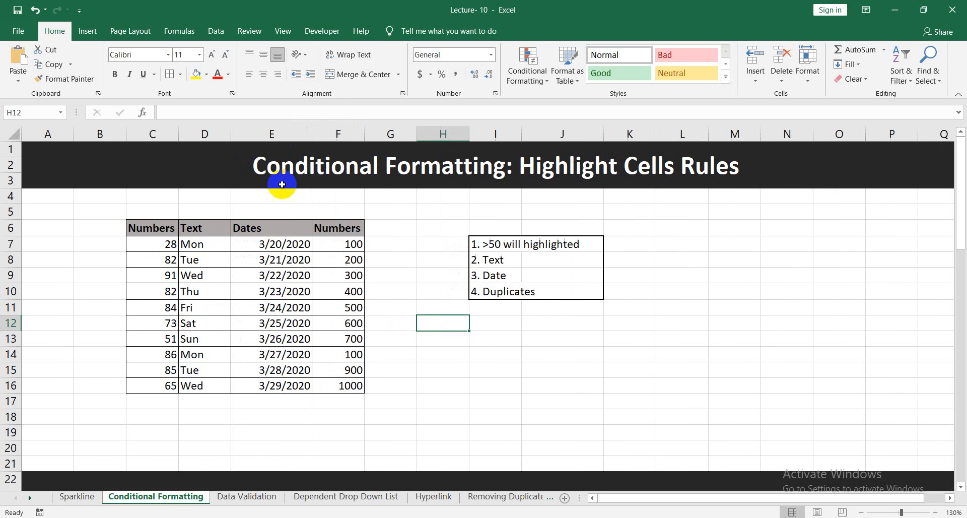
Look over the sheet's sections on Highlight Cells Rules, Top/Bottom Rules, and Data Bars, Color Scales and Icon Sets.
{"action": "left_click", "coordinate": [378, 402]}
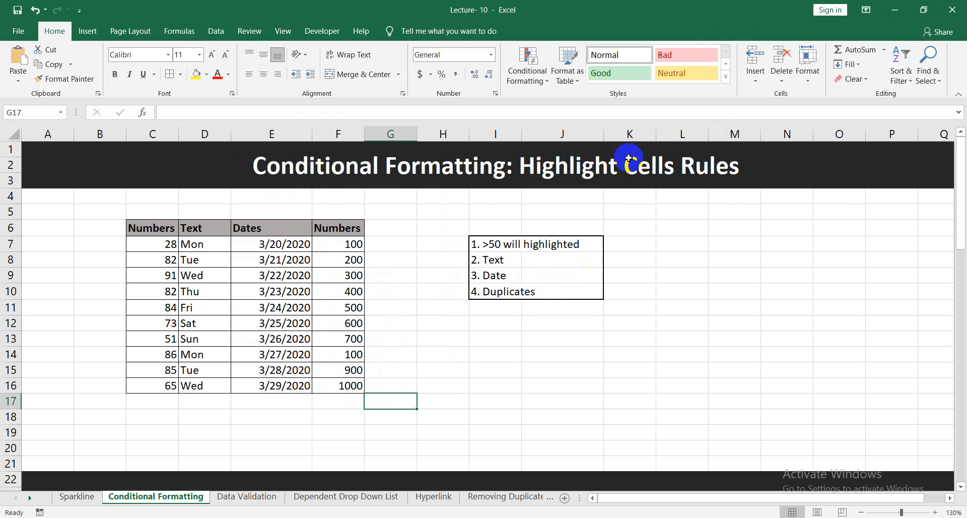
{"action": "scroll", "coordinate": [675, 173], "scroll_direction": "down", "scroll_amount": 5}
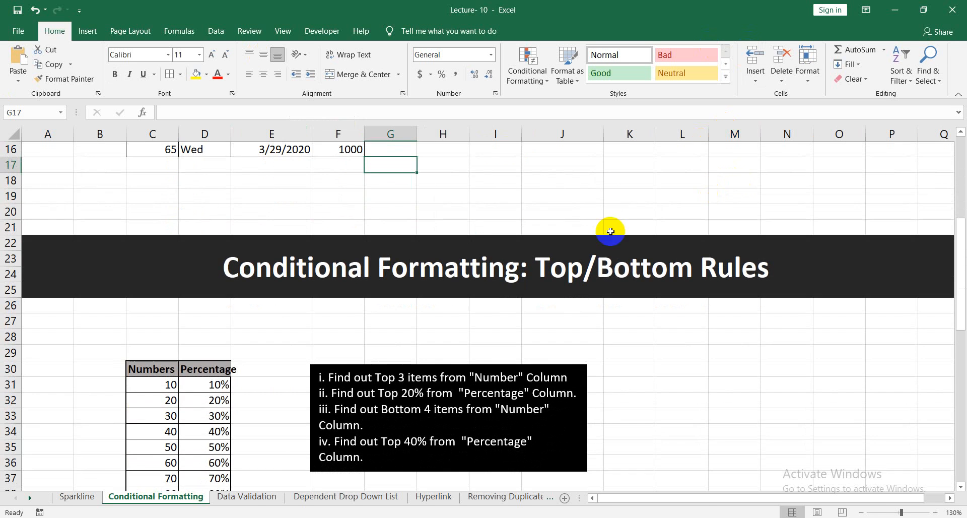
{"action": "scroll", "coordinate": [773, 268], "scroll_direction": "down", "scroll_amount": 5}
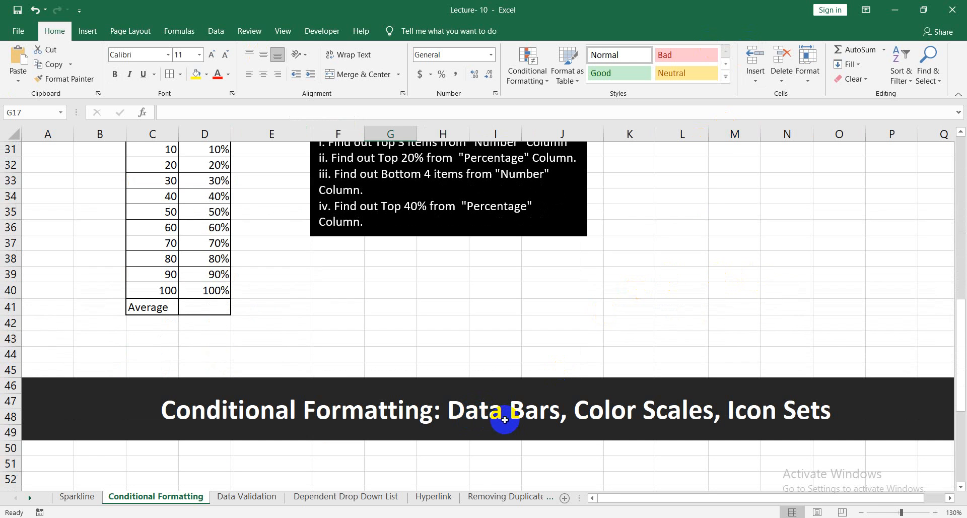
{"action": "scroll", "coordinate": [816, 423], "scroll_direction": "down", "scroll_amount": 5}
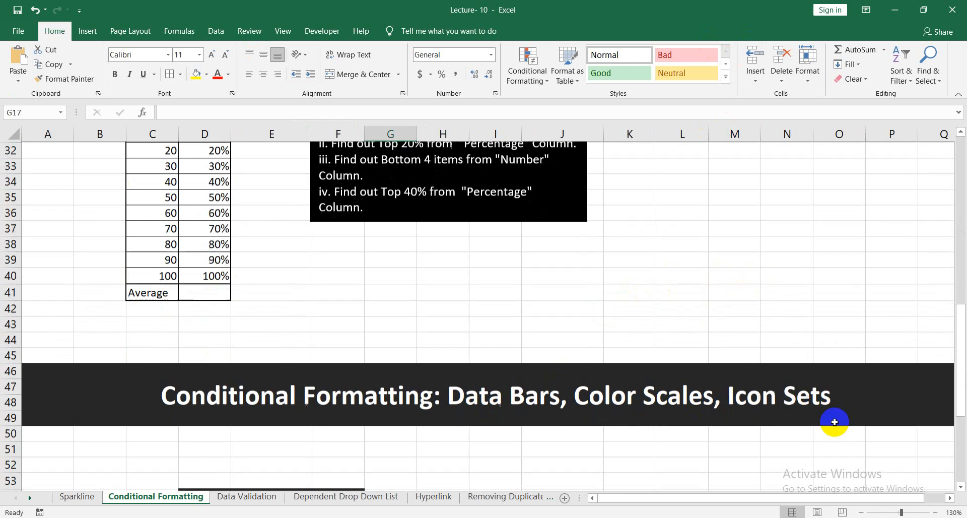
{"action": "scroll", "coordinate": [706, 390], "scroll_direction": "up", "scroll_amount": 12}
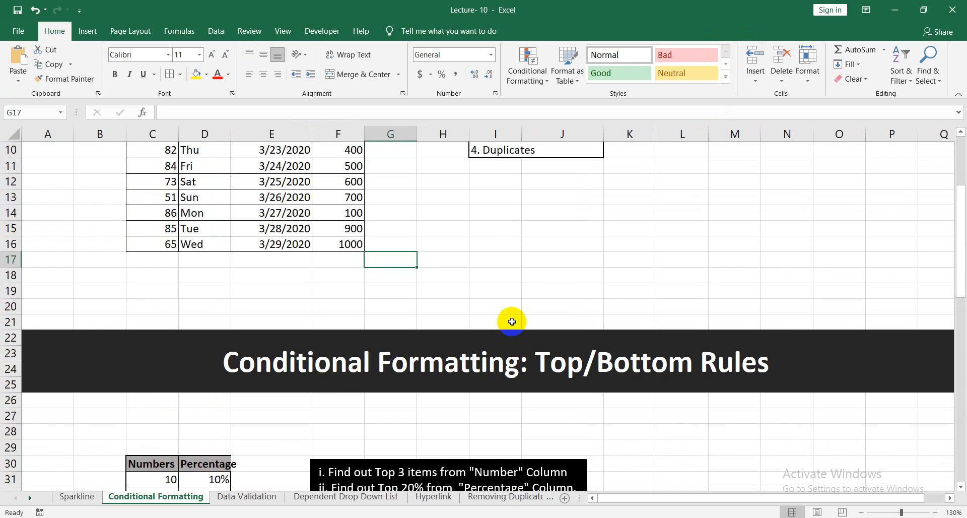
{"action": "scroll", "coordinate": [512, 321], "scroll_direction": "up", "scroll_amount": 3}
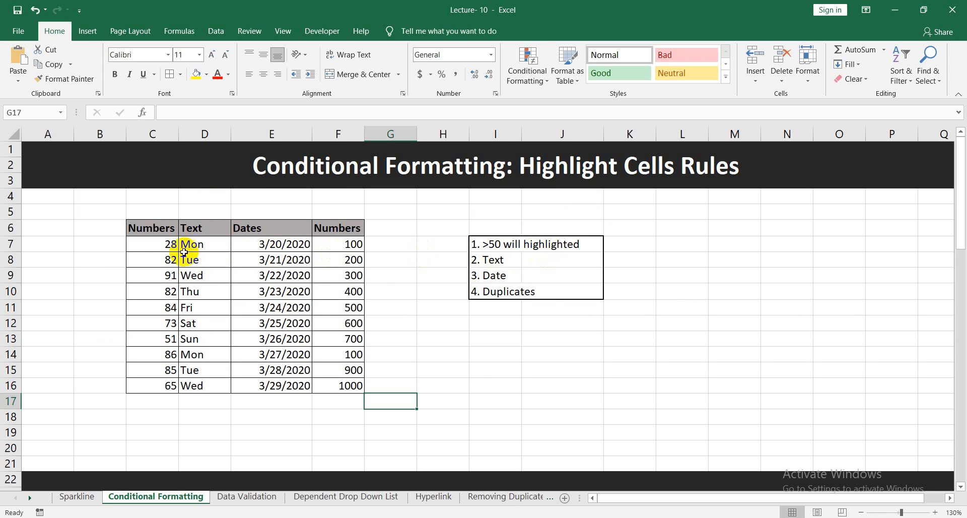
Manually fill cells C8 and C9 in the first Numbers column with yellow.
{"action": "left_click", "coordinate": [157, 243]}
{"action": "left_click", "coordinate": [158, 259]}
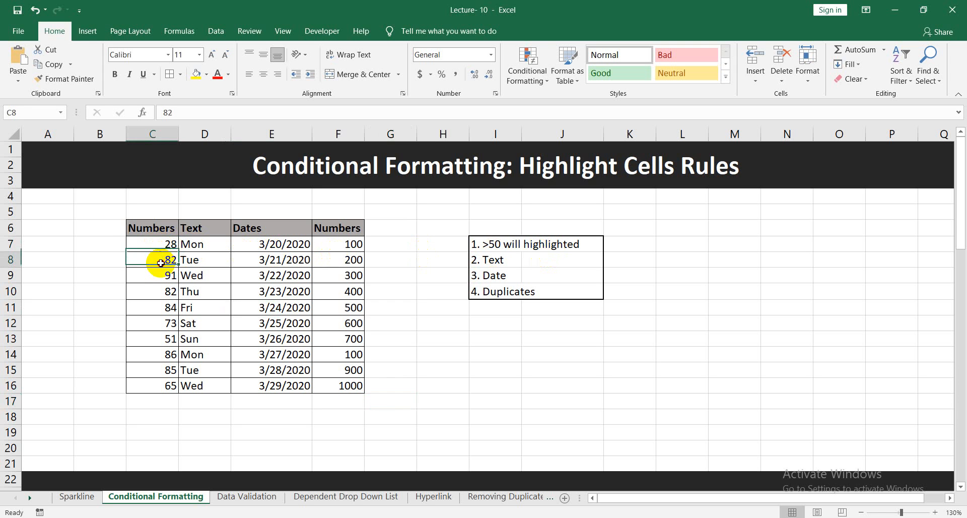
{"action": "left_click", "coordinate": [163, 277]}
{"action": "left_click", "coordinate": [166, 260]}
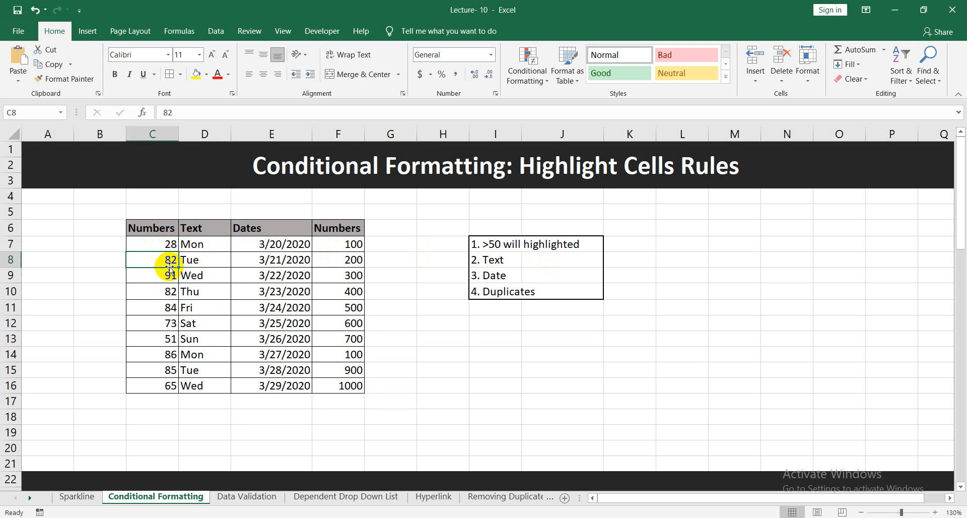
{"action": "left_click", "coordinate": [196, 75]}
{"action": "key", "text": "Down"}
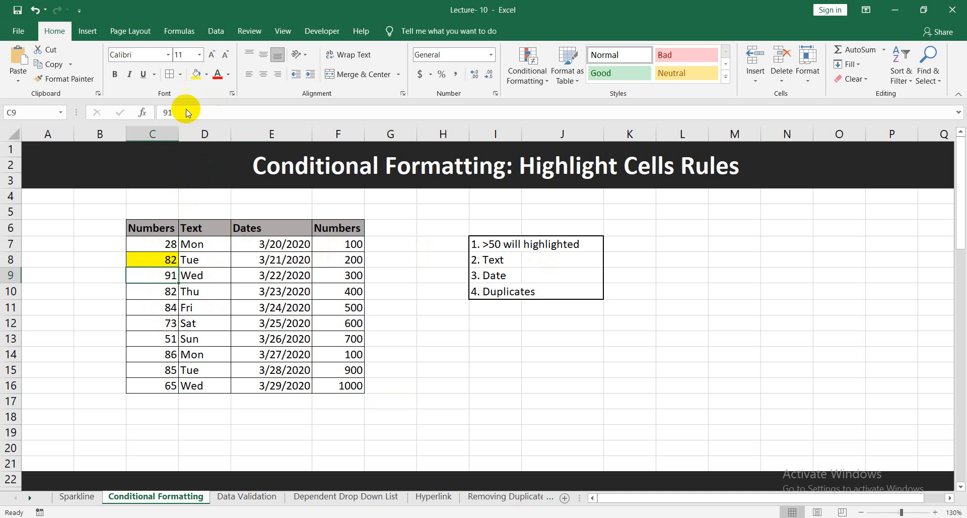
{"action": "left_click", "coordinate": [196, 75]}
{"action": "left_click", "coordinate": [203, 305]}
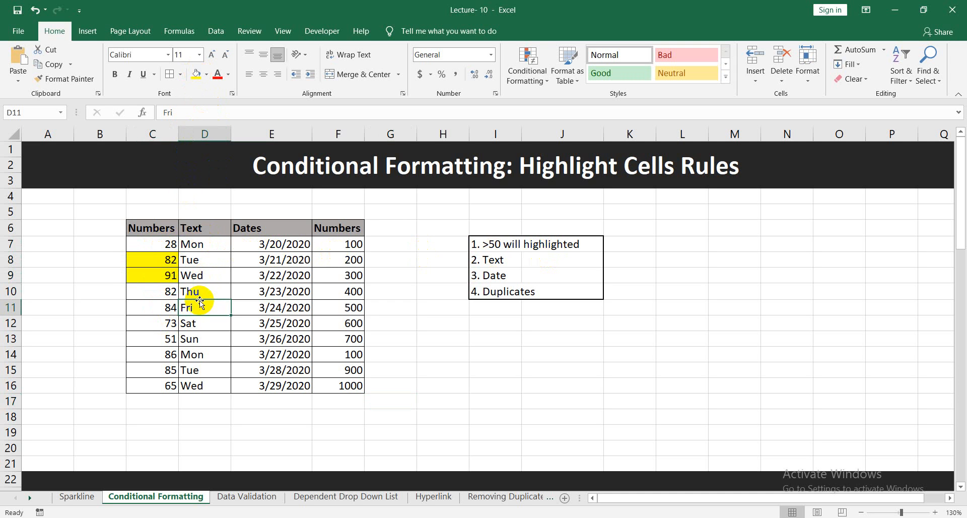
Undo the yellow fills on cells C8 and C9.
{"action": "key", "text": "ctrl+z"}
{"action": "key", "text": "ctrl+z"}
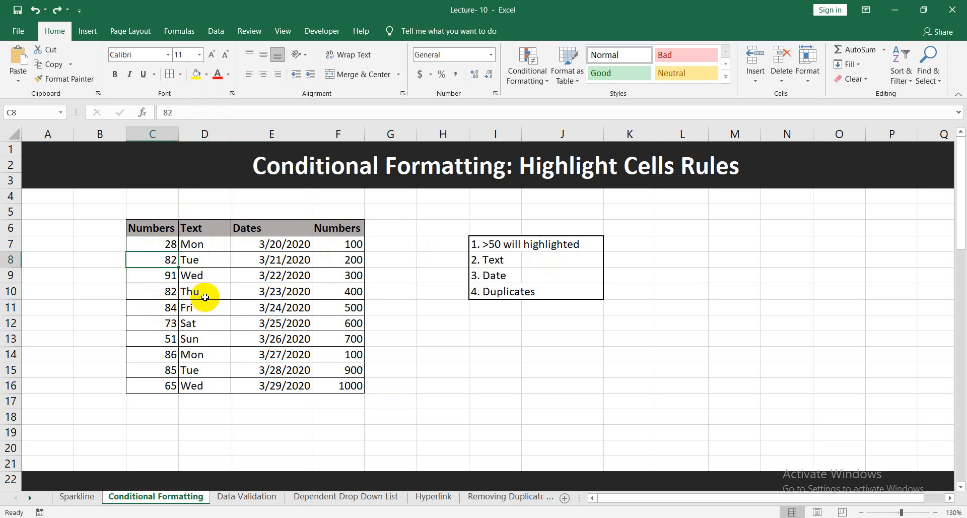
{"action": "left_click", "coordinate": [422, 279]}
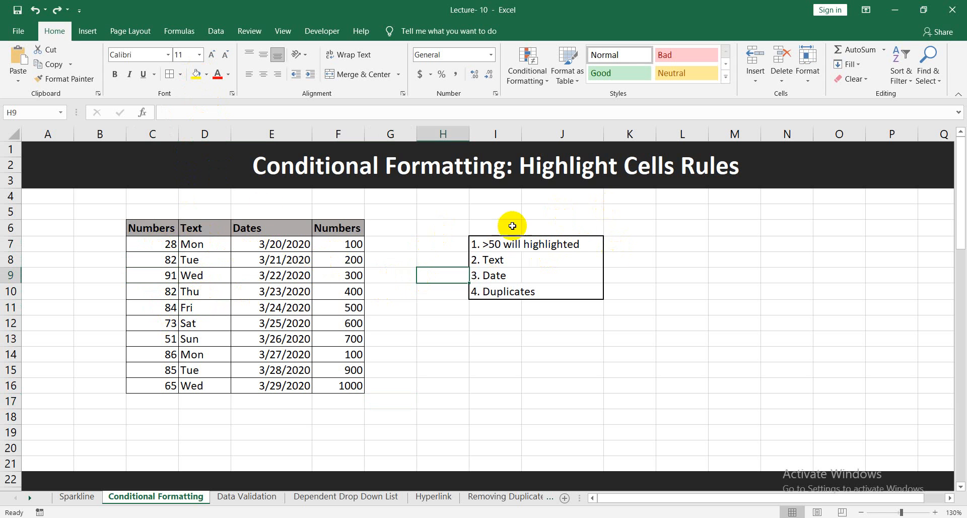
Highlight the values greater than 50 in the first Numbers column (C7:C16) with the Red Text format.
{"action": "left_click", "coordinate": [163, 243]}
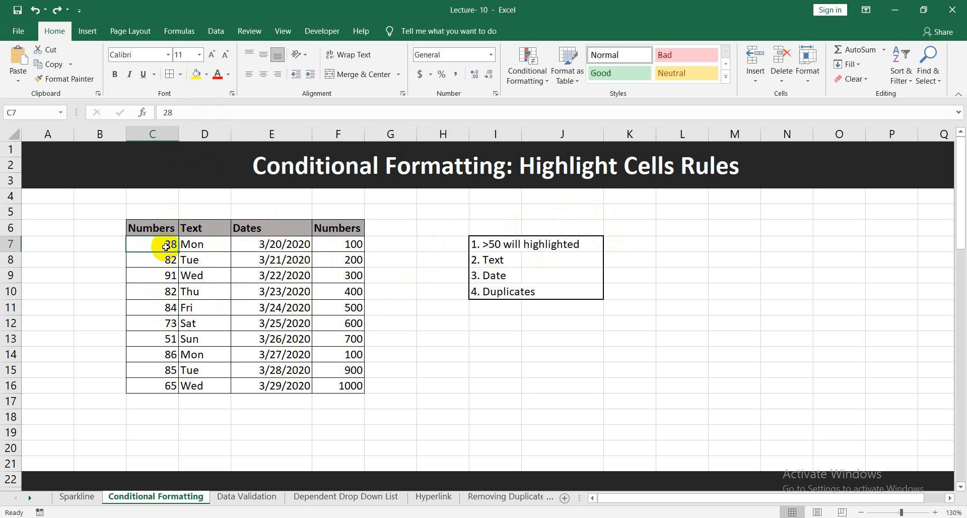
{"action": "key", "text": "ctrl+shift+Down"}
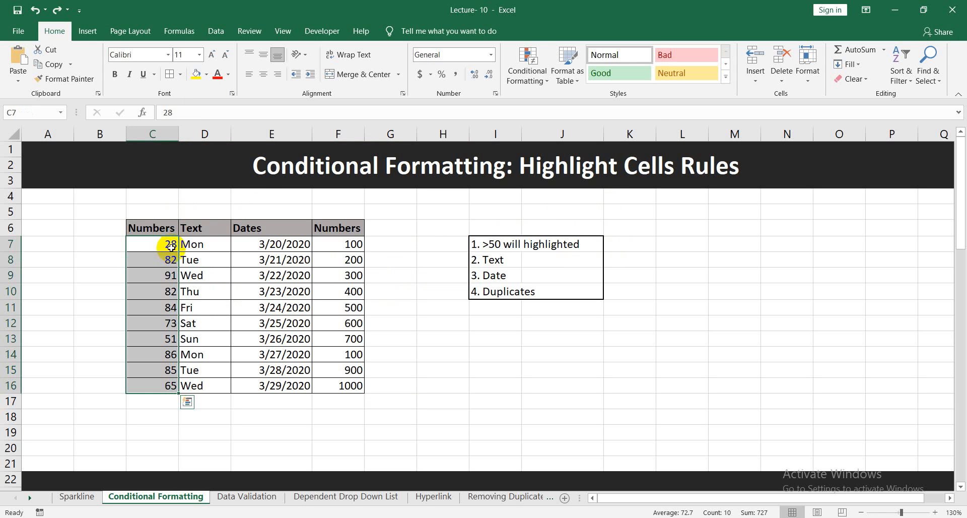
{"action": "left_click", "coordinate": [535, 80]}
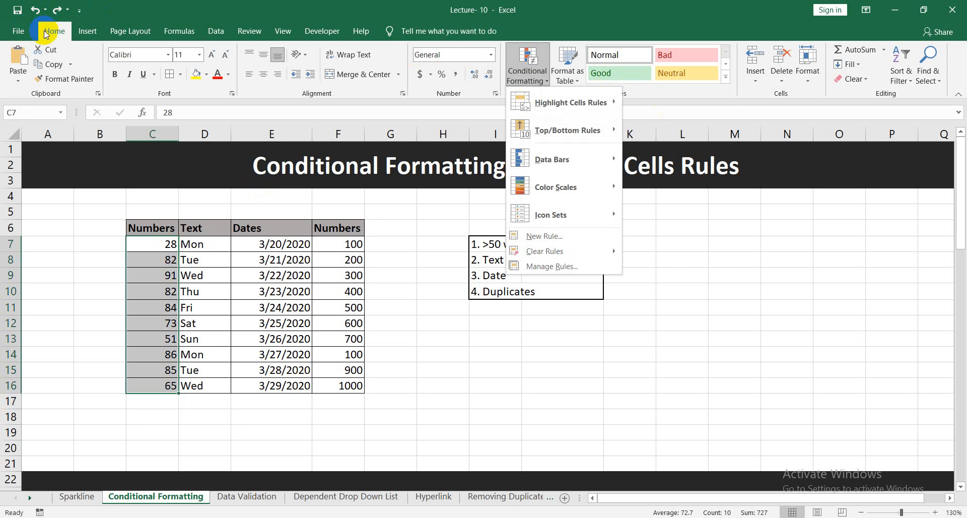
{"action": "mouse_move", "coordinate": [600, 102]}
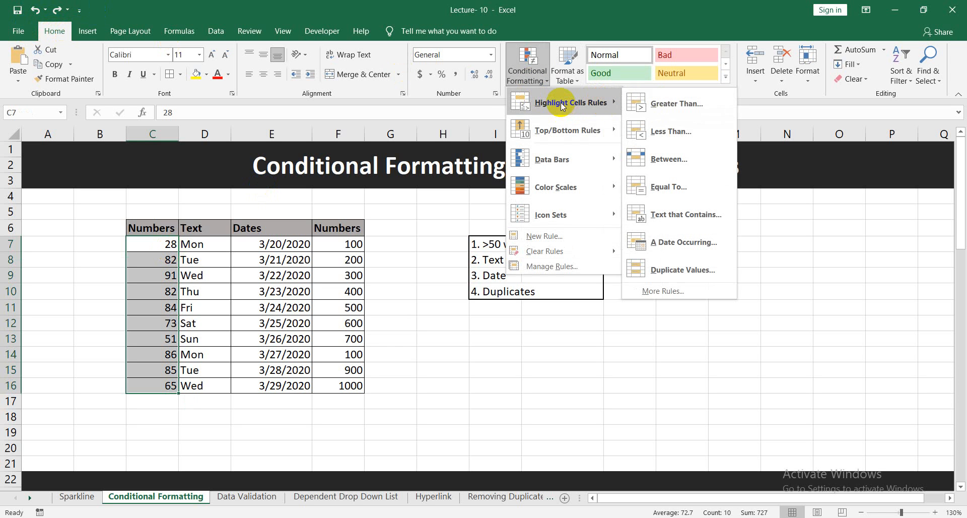
{"action": "left_click", "coordinate": [698, 105]}
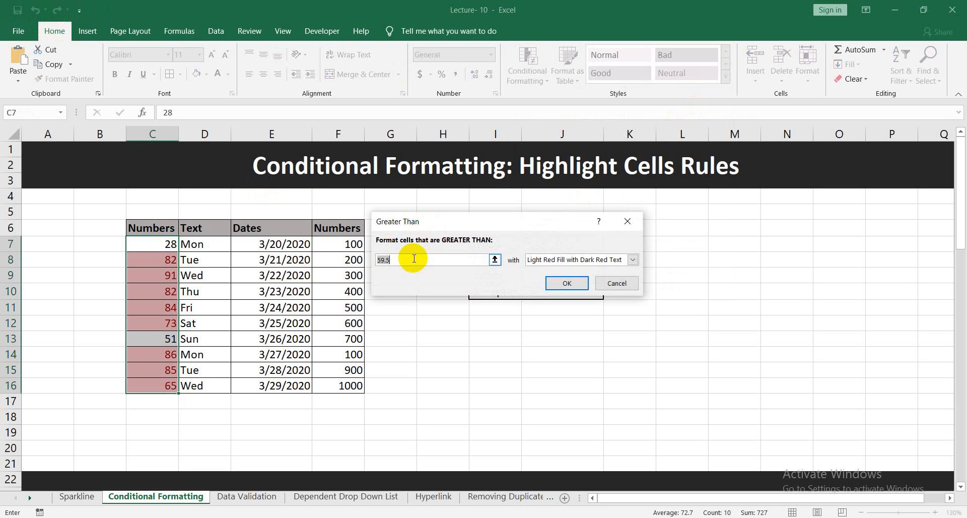
{"action": "key", "text": "BackSpace"}
{"action": "type", "text": "50"}
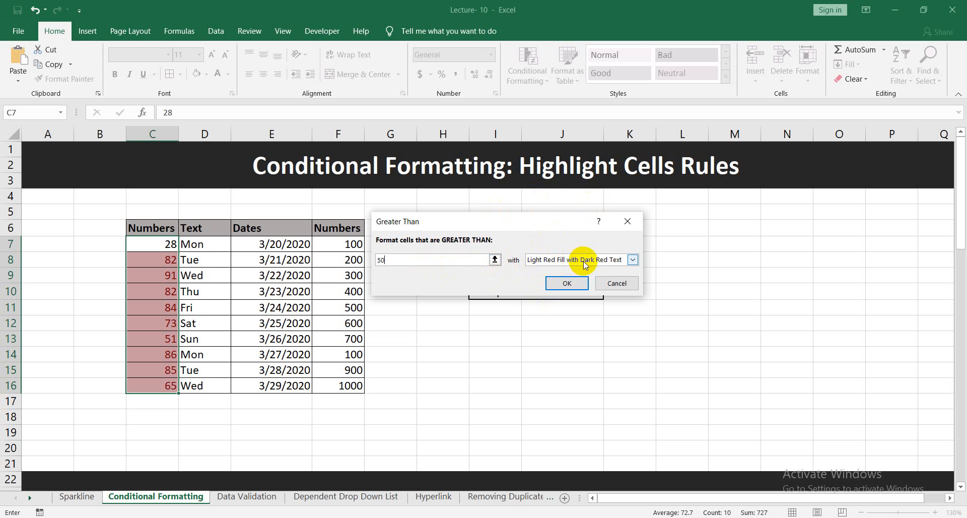
{"action": "left_click", "coordinate": [632, 260]}
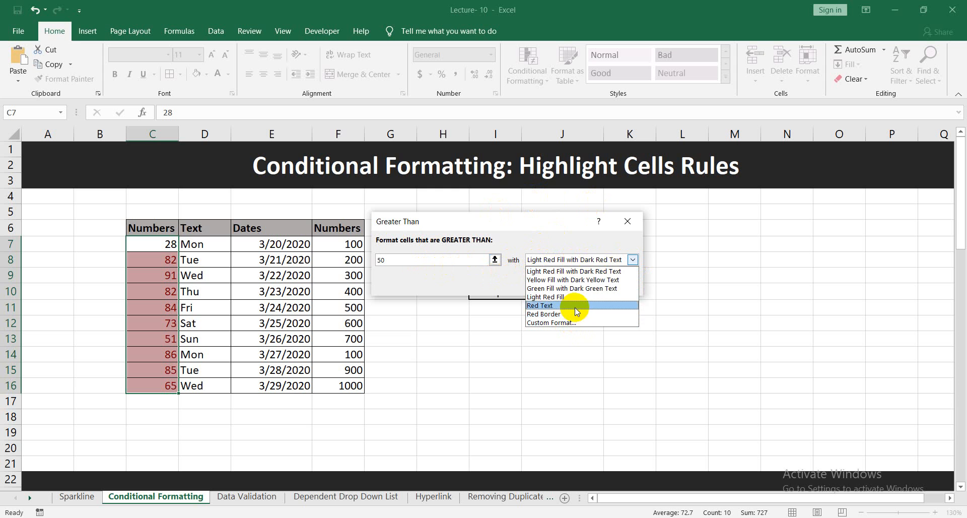
{"action": "left_click", "coordinate": [556, 305]}
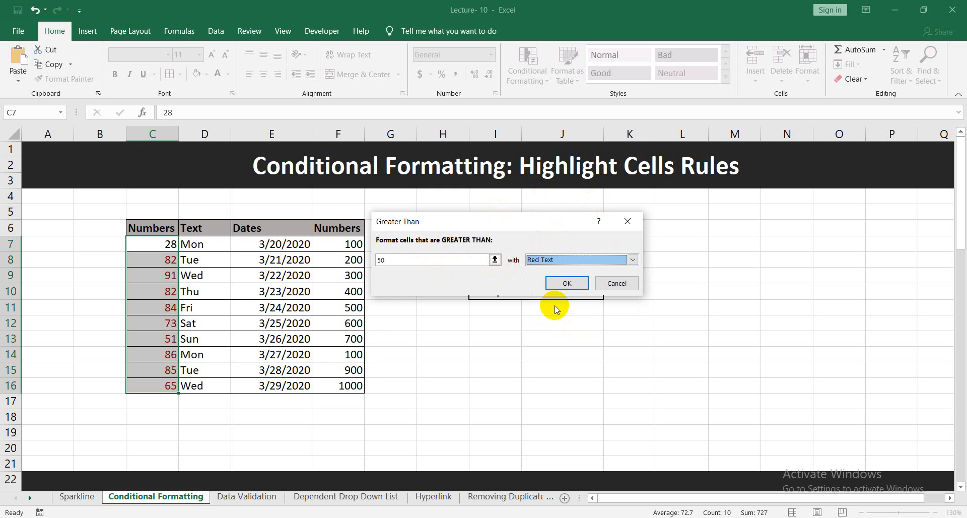
{"action": "left_click", "coordinate": [566, 282]}
{"action": "left_click", "coordinate": [443, 334]}
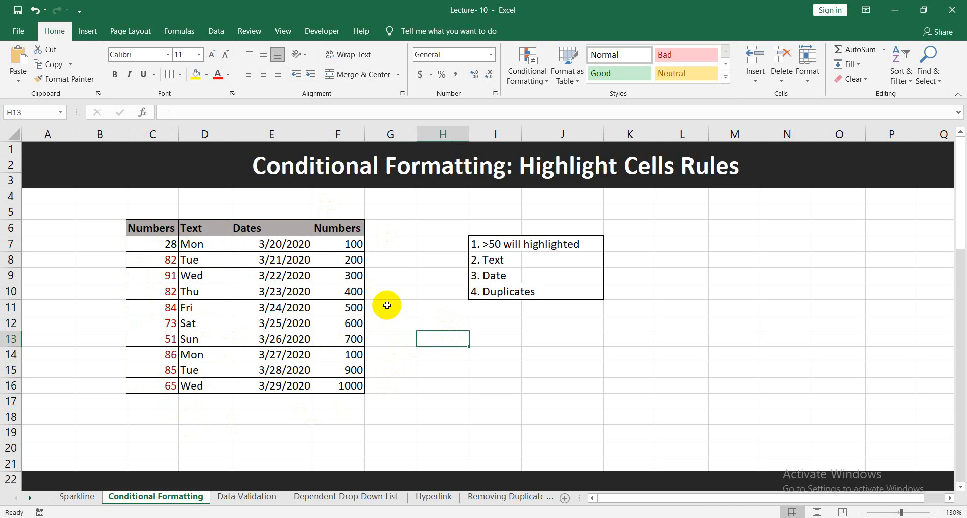
Undo the greater-than-50 highlight rule on the first Numbers column.
{"action": "left_click", "coordinate": [182, 270]}
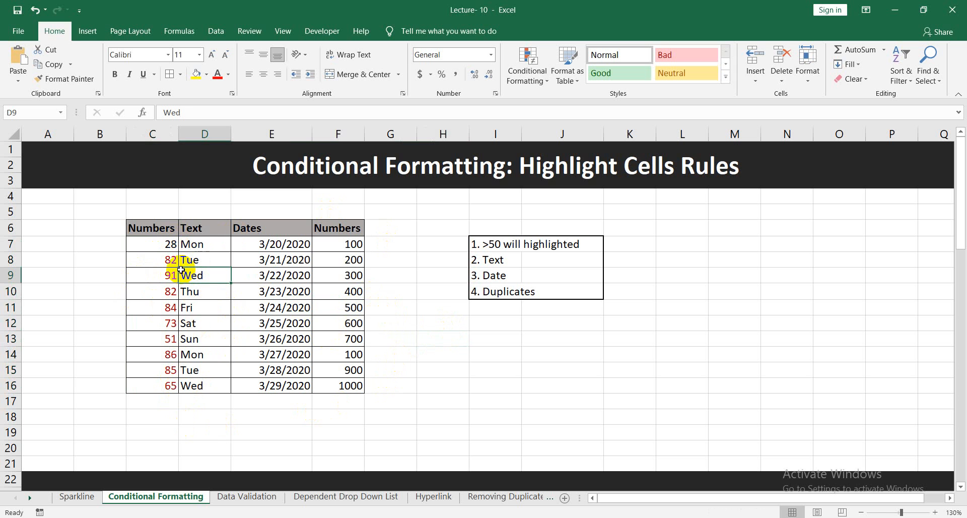
{"action": "left_click", "coordinate": [154, 246]}
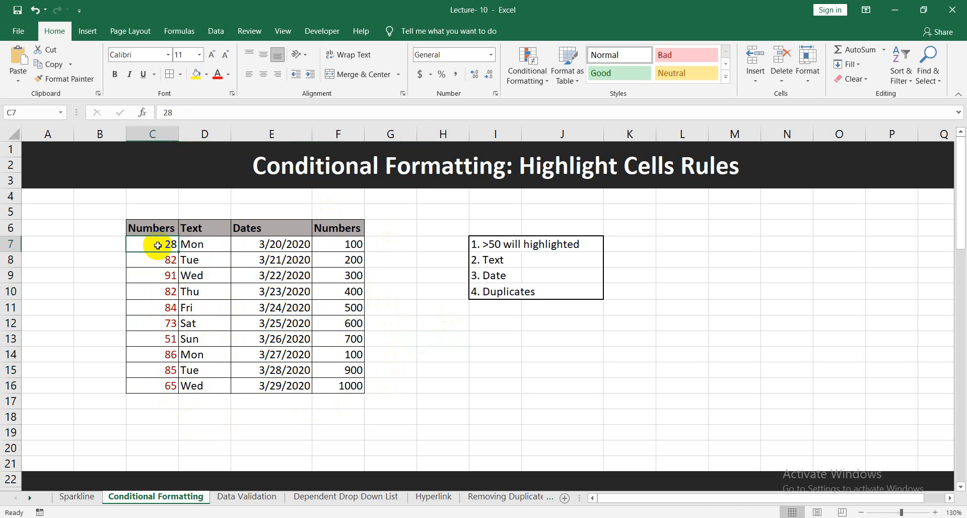
{"action": "key", "text": "ctrl+z"}
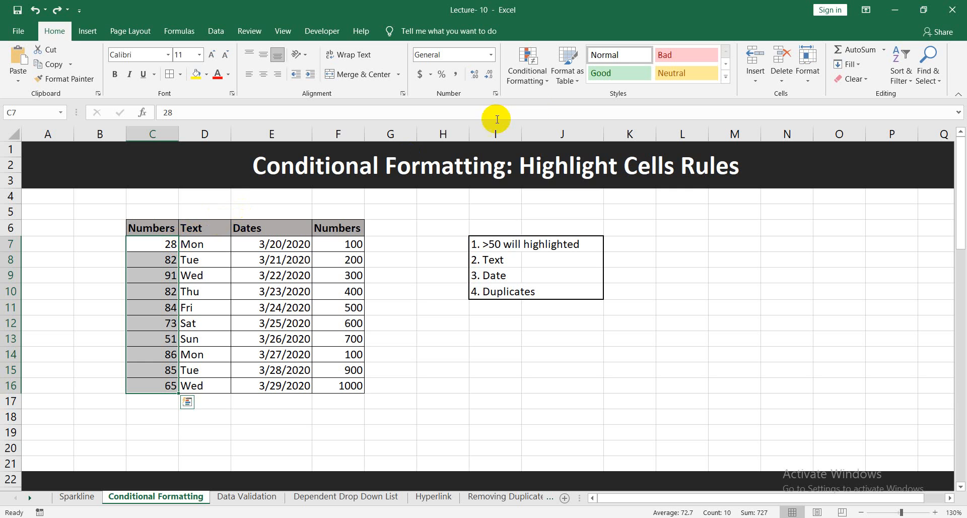
{"action": "left_click", "coordinate": [528, 70]}
{"action": "mouse_move", "coordinate": [572, 100]}
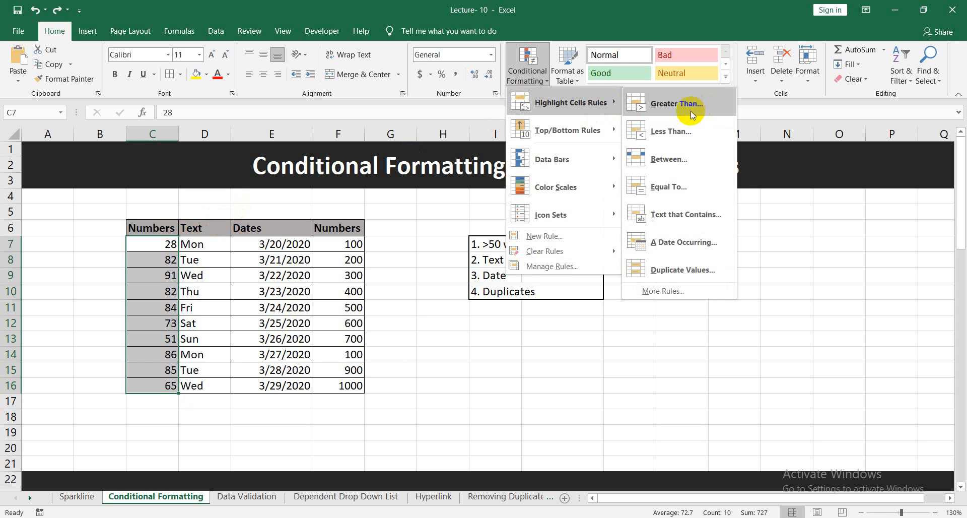
{"action": "left_click", "coordinate": [559, 371]}
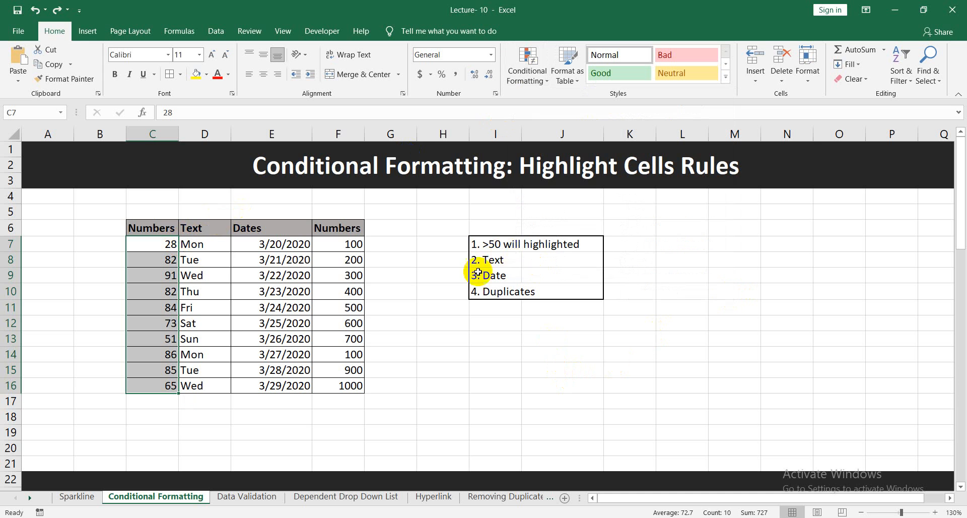
{"action": "left_click", "coordinate": [522, 260]}
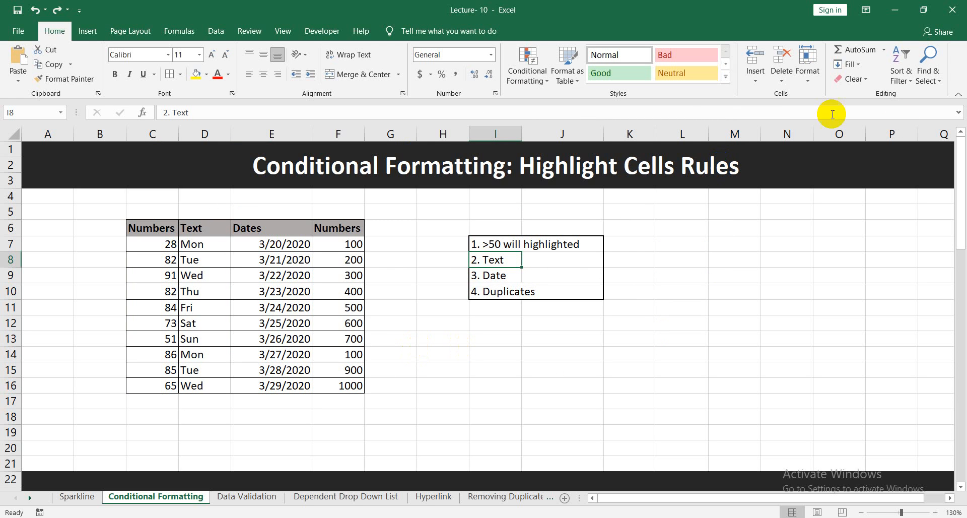
{"action": "left_click", "coordinate": [929, 67]}
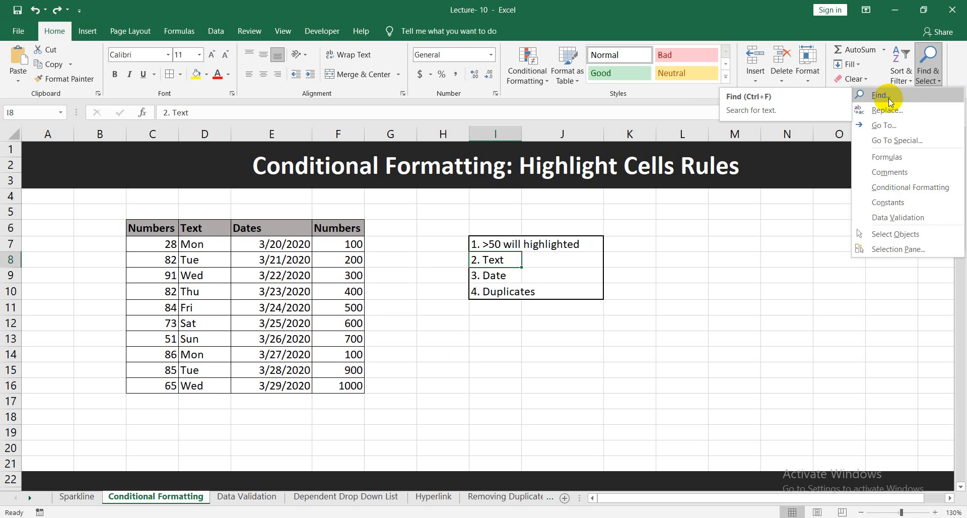
{"action": "left_click", "coordinate": [637, 321]}
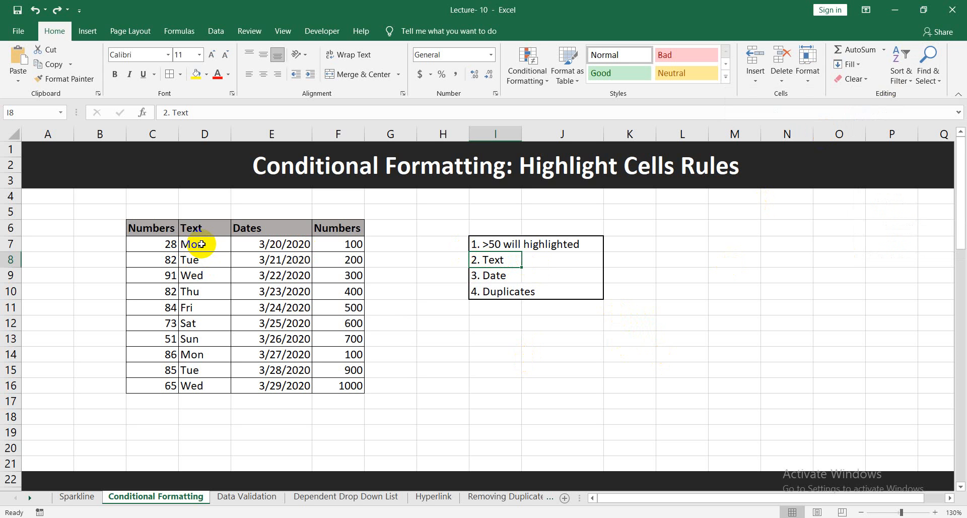
Highlight cells containing the text Mon in the Text column (D7:D16) with Light Red Fill with Dark Red Text.
{"action": "left_click_drag", "start_coordinate": [202, 244], "coordinate": [217, 386]}
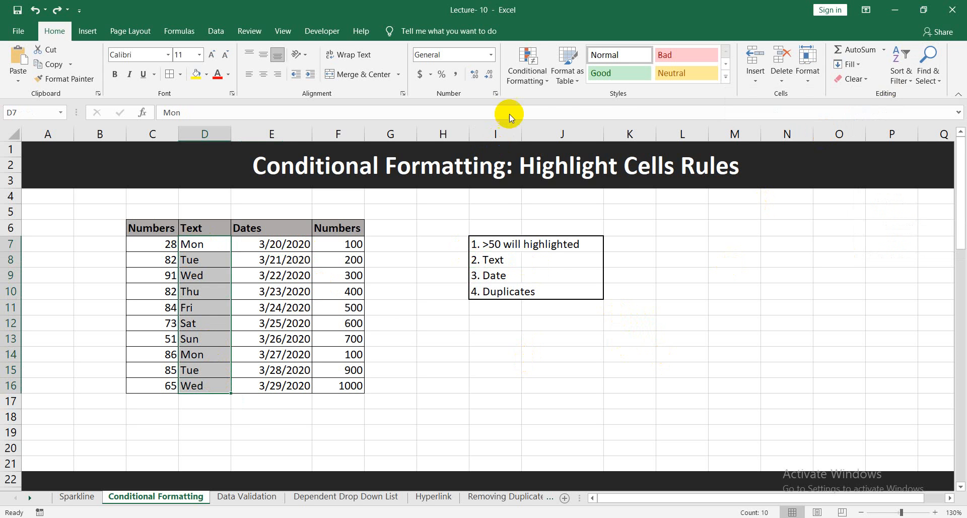
{"action": "left_click", "coordinate": [527, 77]}
{"action": "mouse_move", "coordinate": [568, 105]}
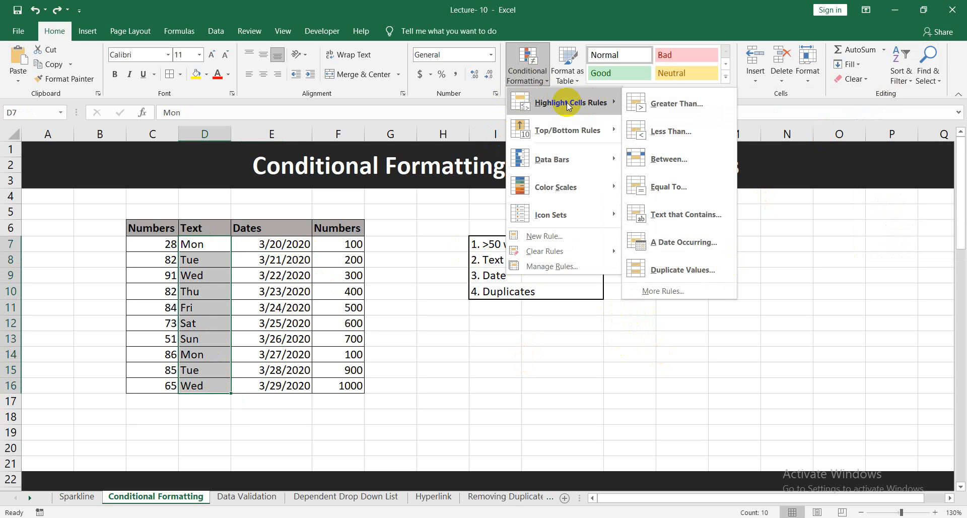
{"action": "left_click", "coordinate": [687, 216]}
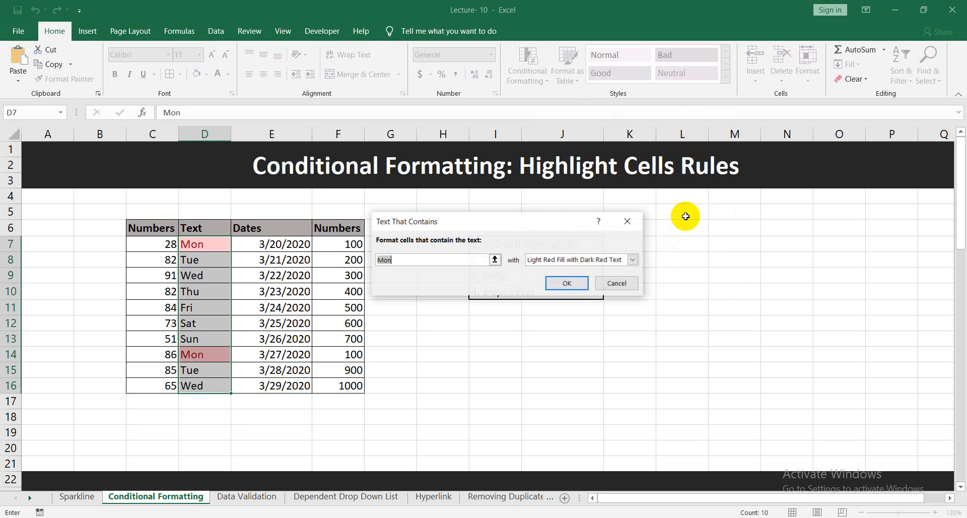
{"action": "double_click", "coordinate": [393, 261]}
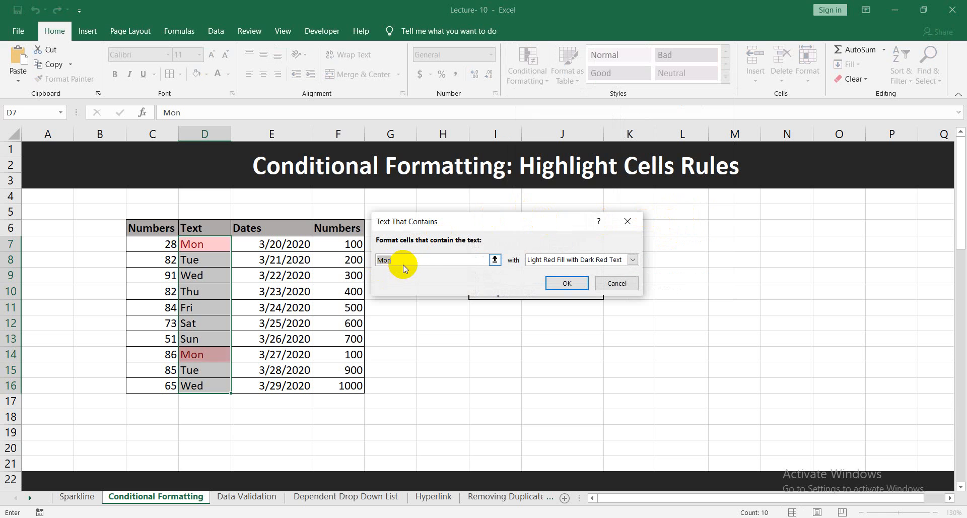
{"action": "left_click", "coordinate": [400, 262]}
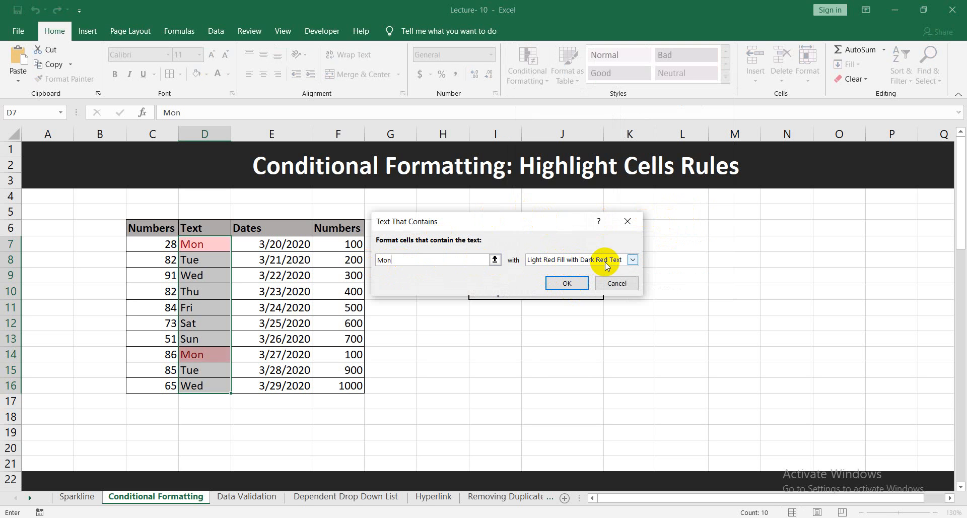
{"action": "left_click", "coordinate": [580, 287]}
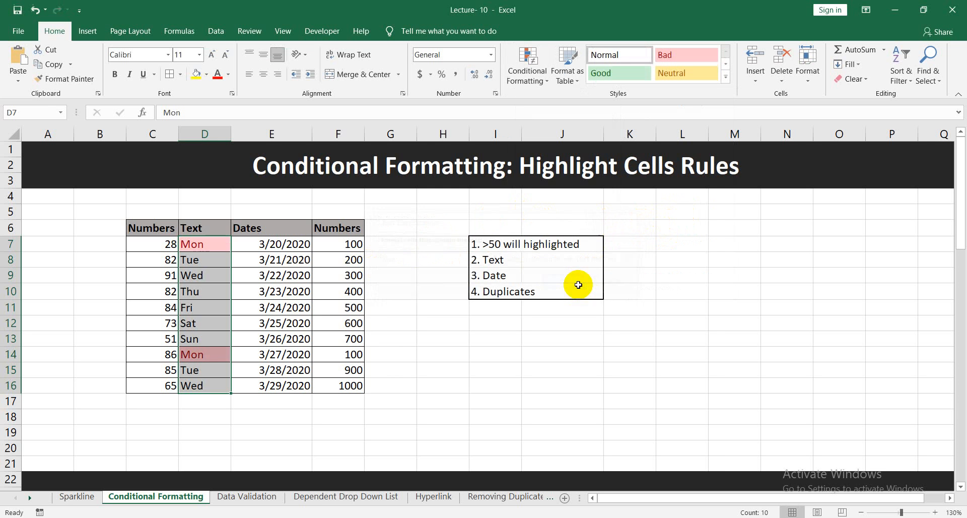
{"action": "left_click", "coordinate": [728, 289]}
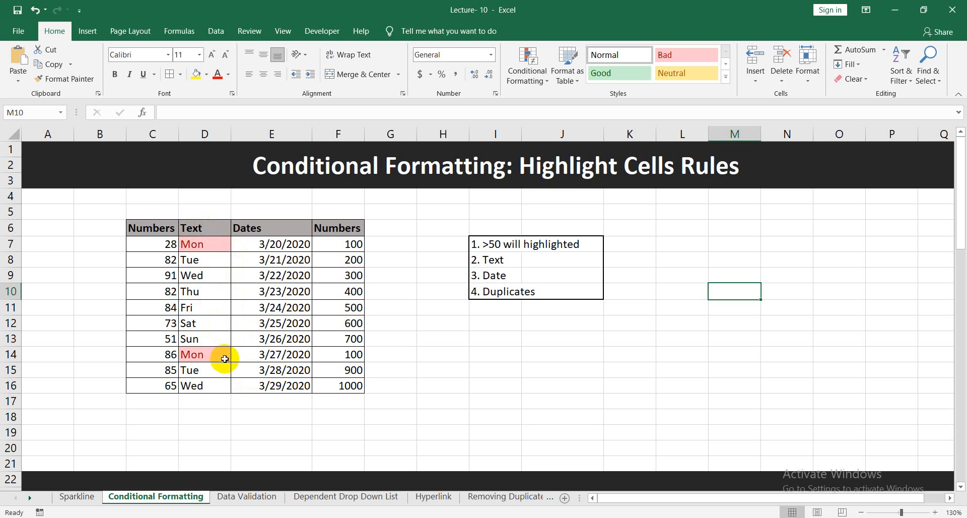
Undo the highlight rule for Mon on the Text column.
{"action": "left_click", "coordinate": [532, 336]}
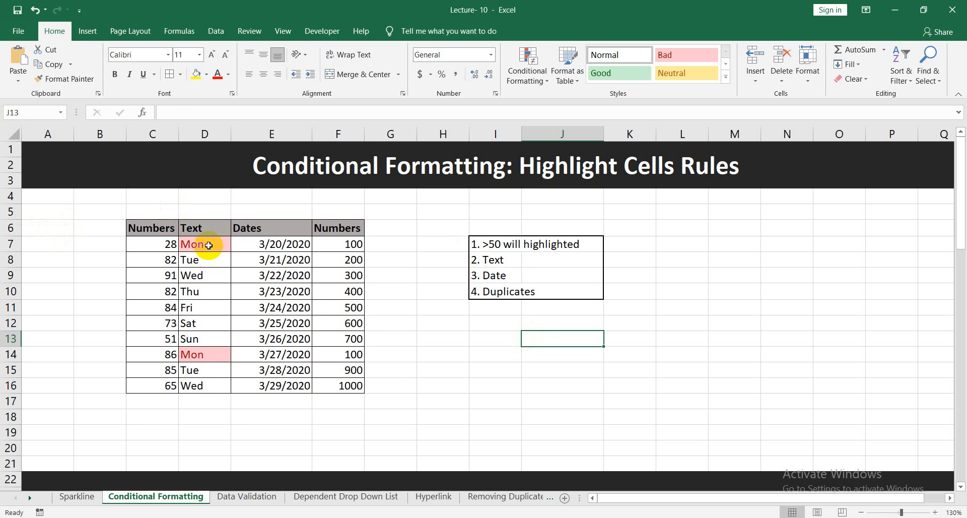
{"action": "key", "text": "ctrl+z"}
{"action": "left_click", "coordinate": [225, 281]}
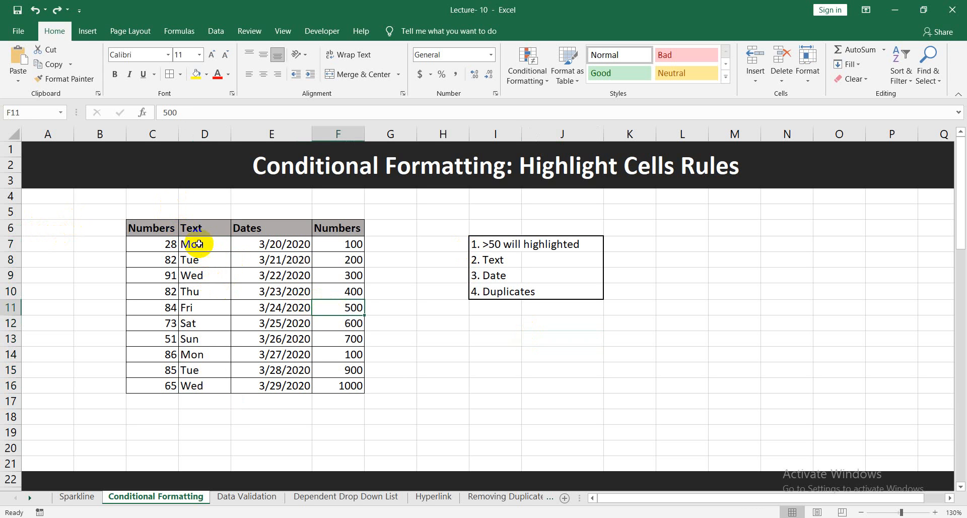
Highlight cells containing the text Mon in the Text column (D7:D16) using a custom format with a plain red fill.
{"action": "left_click_drag", "start_coordinate": [204, 245], "coordinate": [211, 384]}
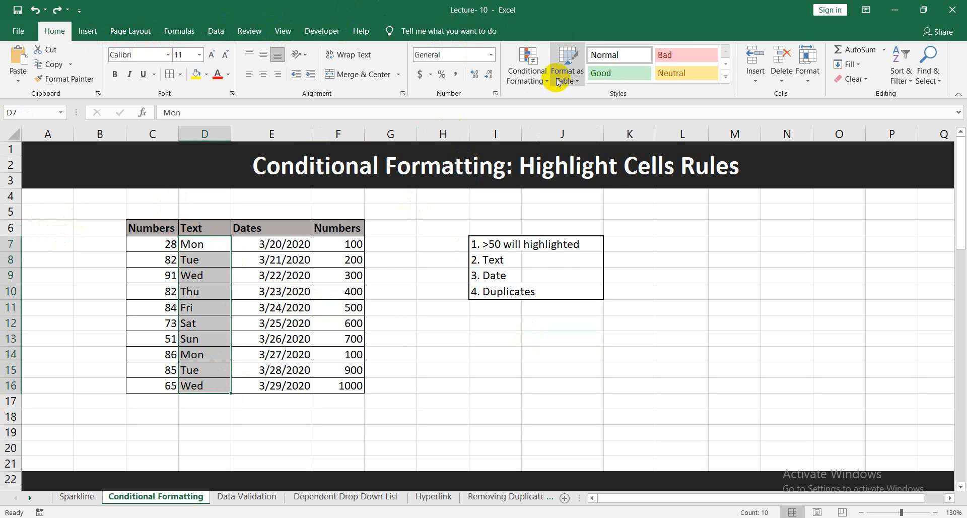
{"action": "left_click", "coordinate": [513, 80]}
{"action": "mouse_move", "coordinate": [584, 102]}
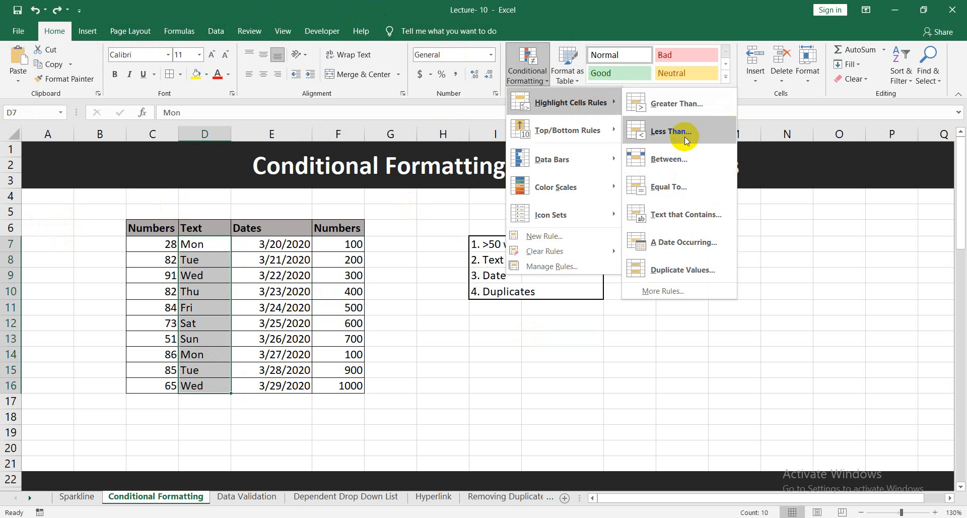
{"action": "left_click", "coordinate": [685, 214]}
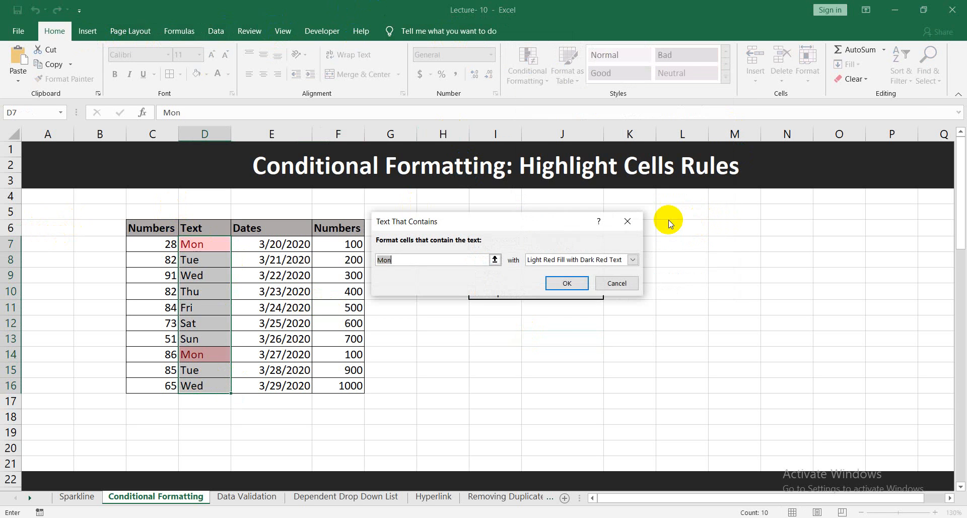
{"action": "left_click", "coordinate": [633, 260]}
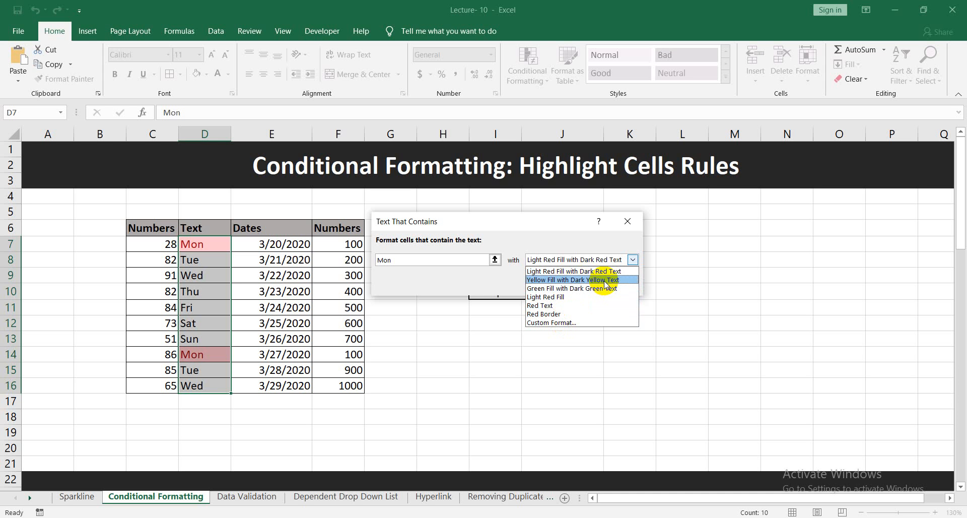
{"action": "left_click", "coordinate": [587, 323]}
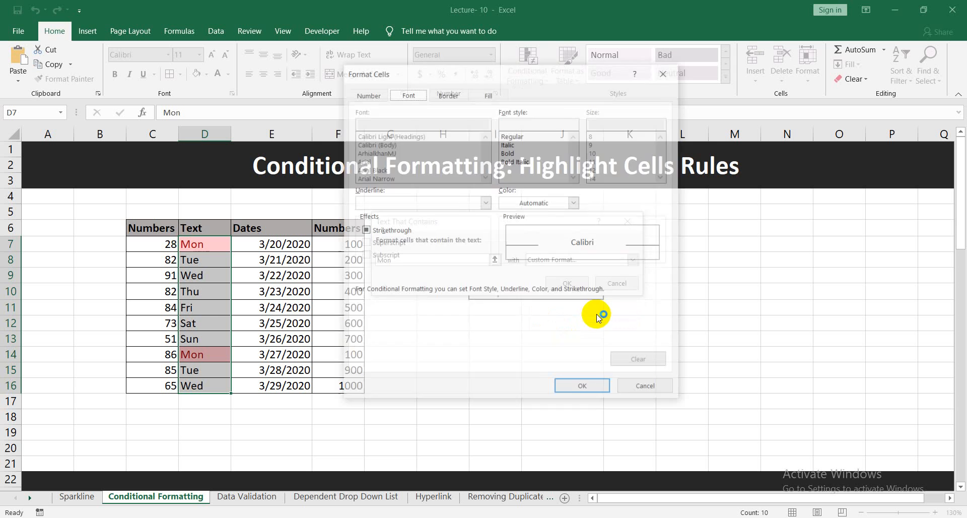
{"action": "left_click", "coordinate": [489, 94]}
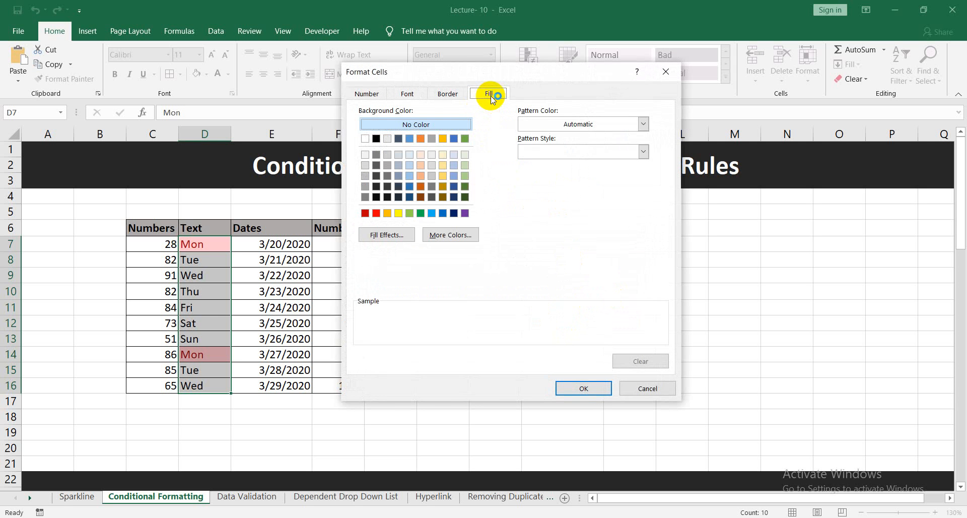
{"action": "left_click", "coordinate": [379, 215]}
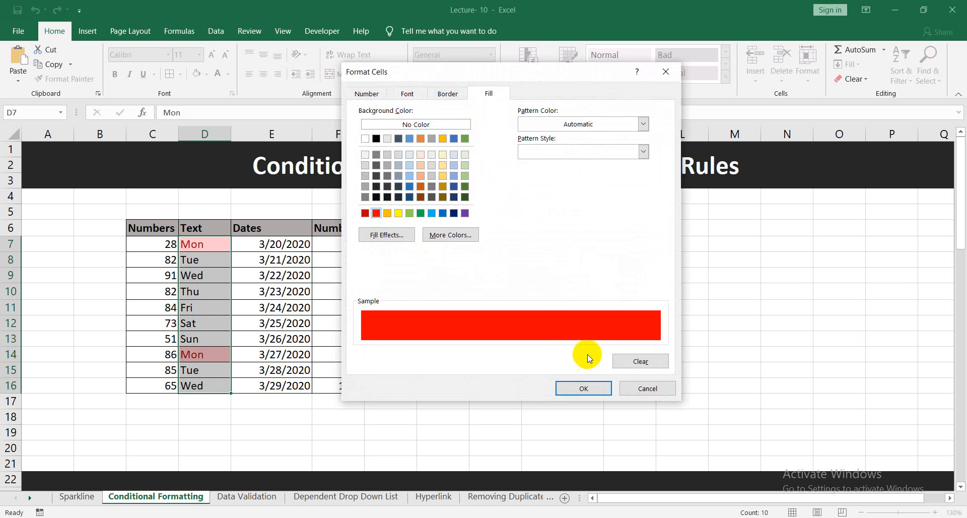
{"action": "left_click", "coordinate": [591, 390]}
{"action": "left_click", "coordinate": [579, 285]}
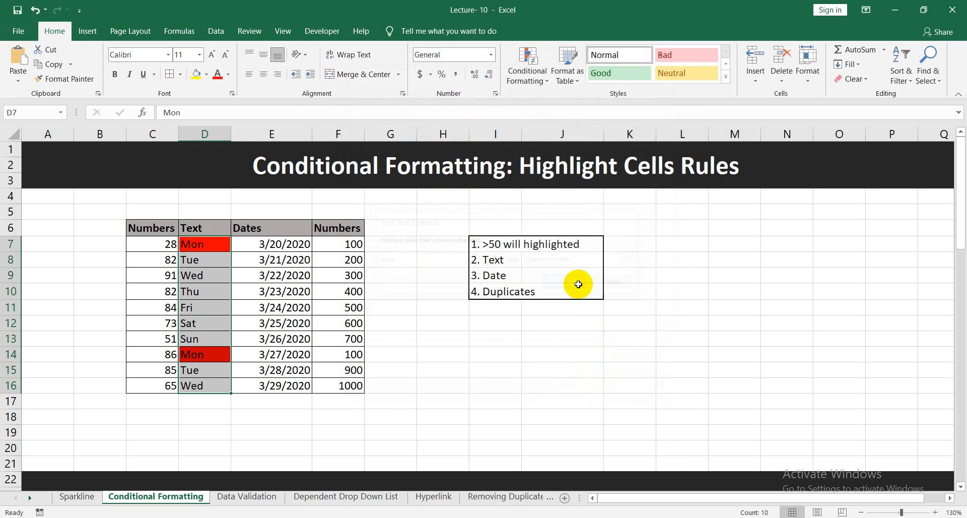
{"action": "left_click", "coordinate": [477, 422]}
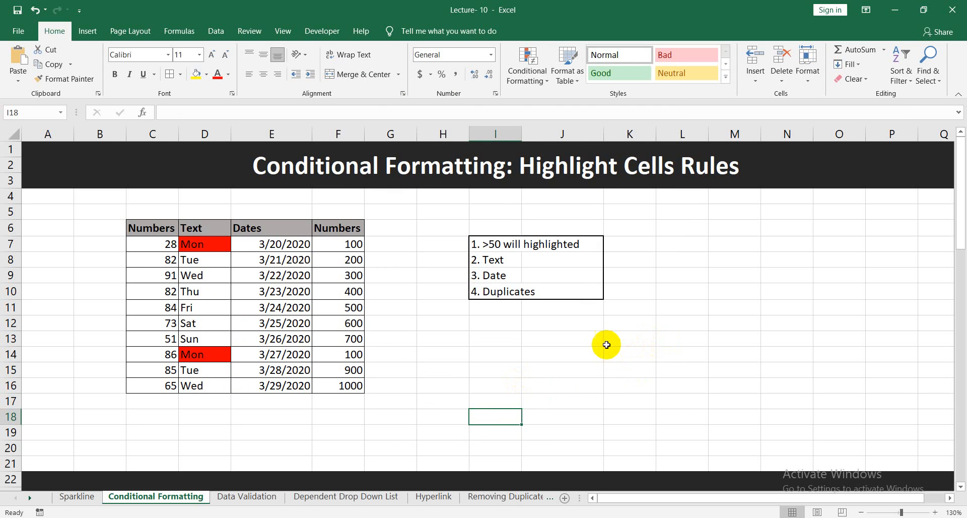
Set the first date in E7 to 3/20/2021 and fill the date series down through E16.
{"action": "left_click", "coordinate": [506, 279]}
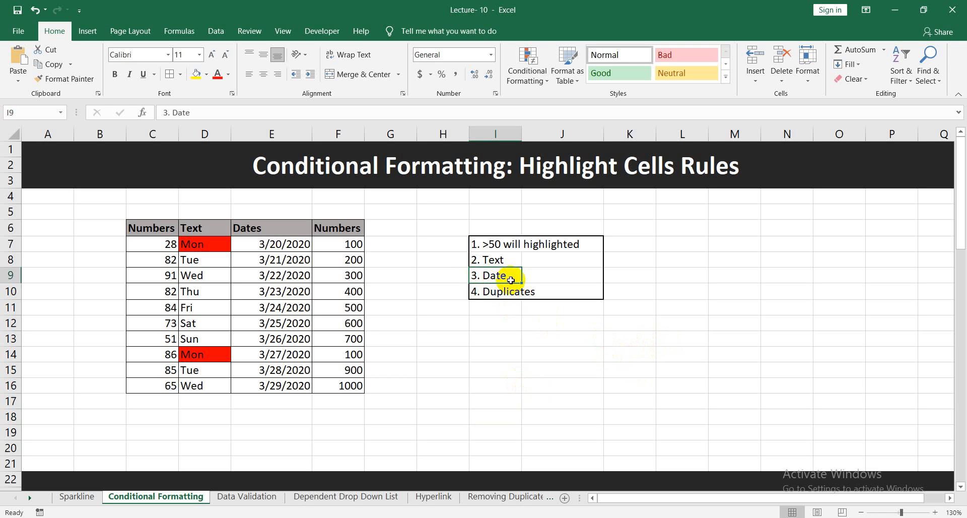
{"action": "double_click", "coordinate": [306, 244]}
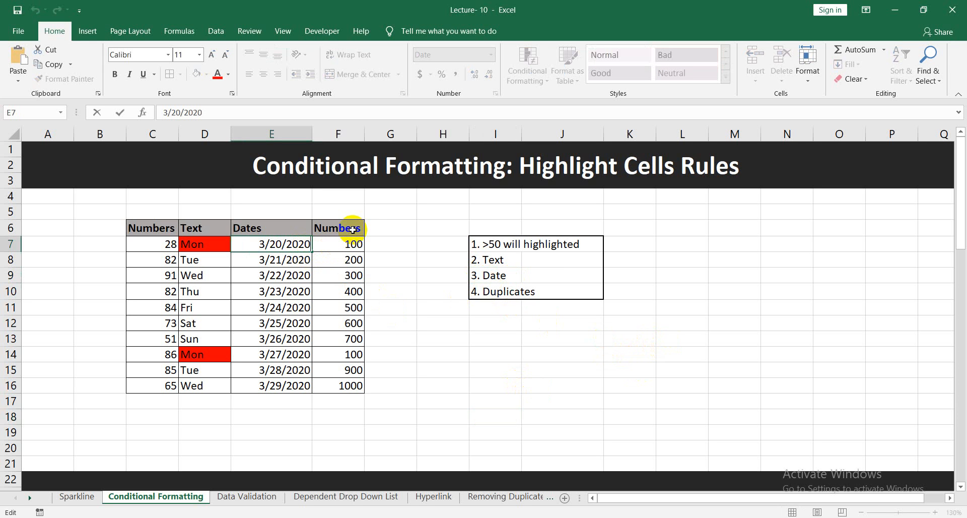
{"action": "key", "text": "BackSpace"}
{"action": "type", "text": "1"}
{"action": "key", "text": "Return"}
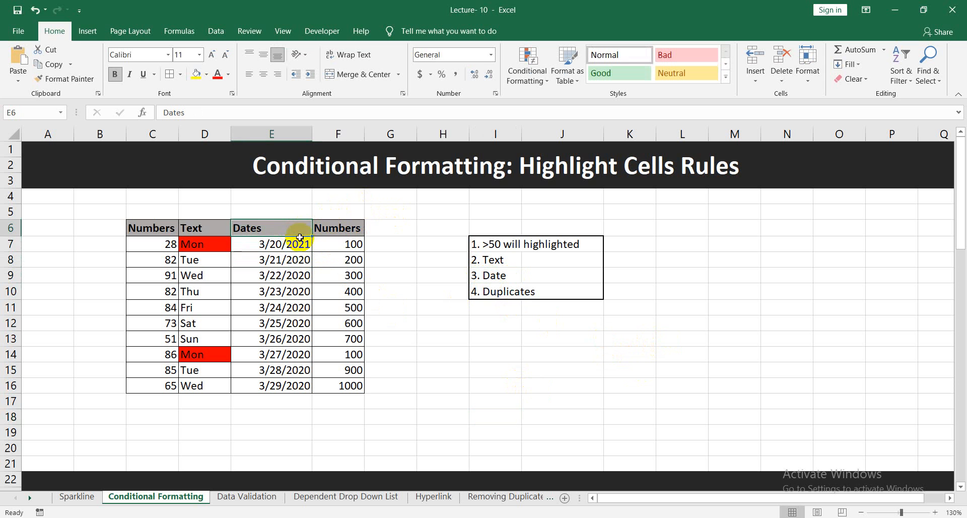
{"action": "left_click", "coordinate": [308, 247]}
{"action": "left_click_drag", "start_coordinate": [311, 250], "coordinate": [318, 391]}
{"action": "left_click", "coordinate": [491, 382]}
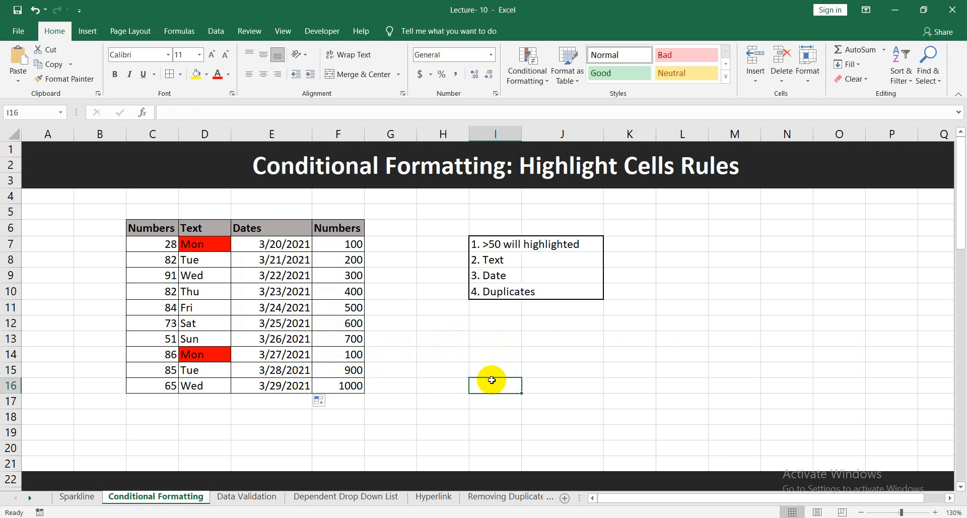
{"action": "left_click", "coordinate": [291, 245]}
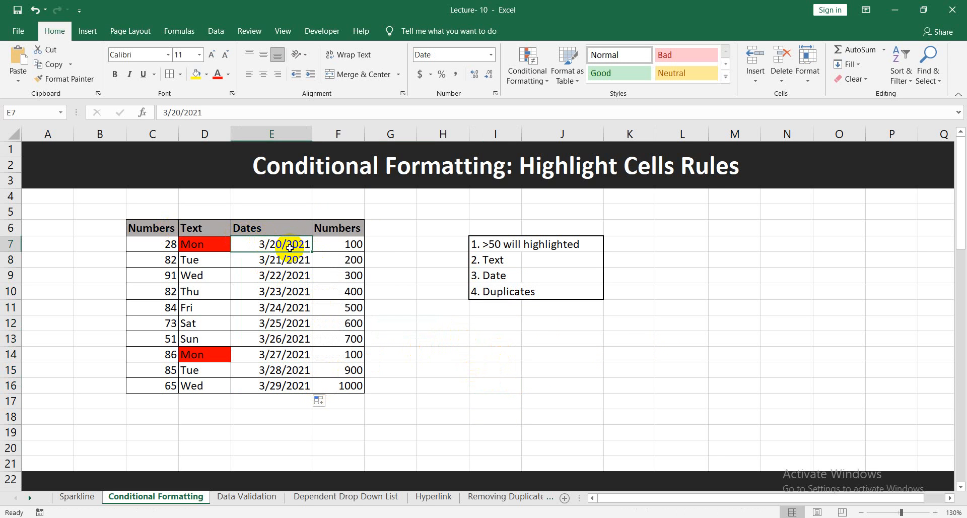
{"action": "key", "text": "ctrl+shift+Down"}
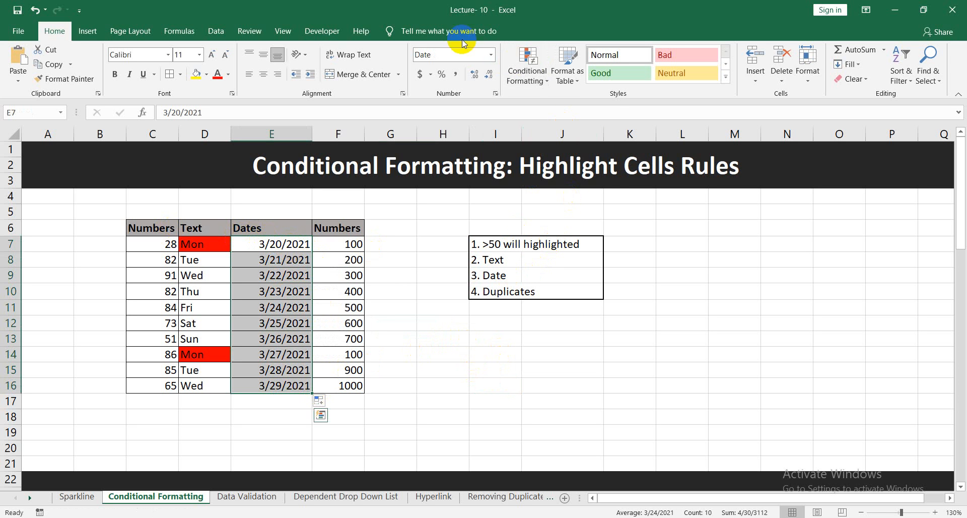
{"action": "left_click", "coordinate": [521, 81]}
{"action": "mouse_move", "coordinate": [567, 102]}
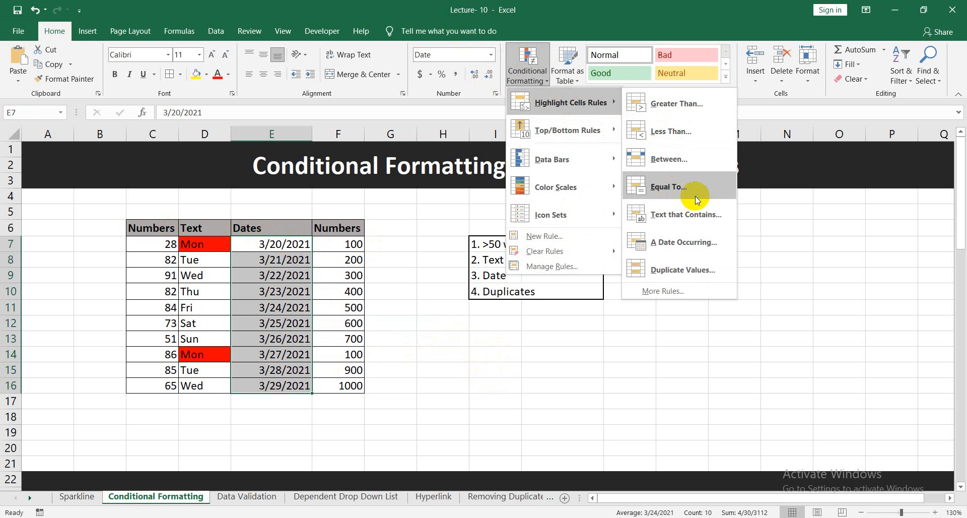
{"action": "left_click", "coordinate": [691, 245]}
{"action": "left_click_drag", "start_coordinate": [536, 204], "coordinate": [732, 211]}
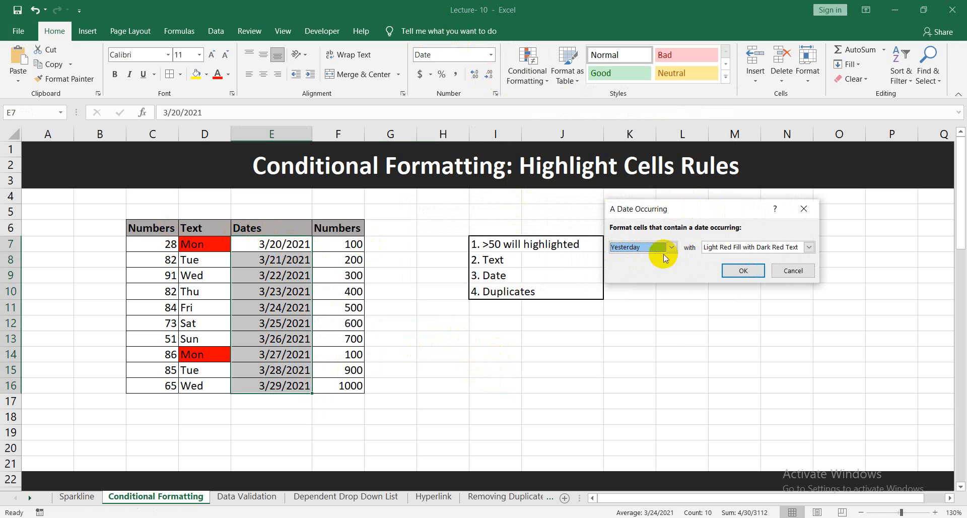
{"action": "left_click", "coordinate": [672, 248]}
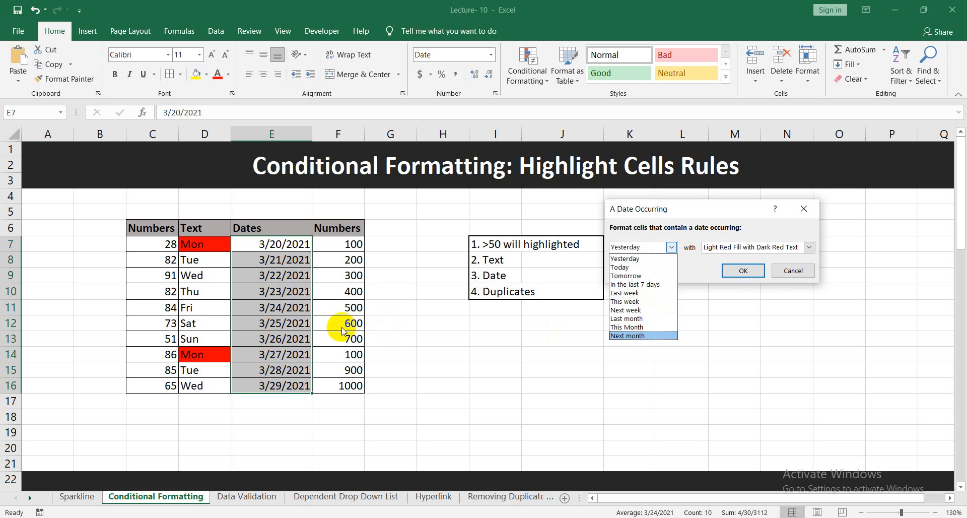
{"action": "left_click", "coordinate": [275, 323]}
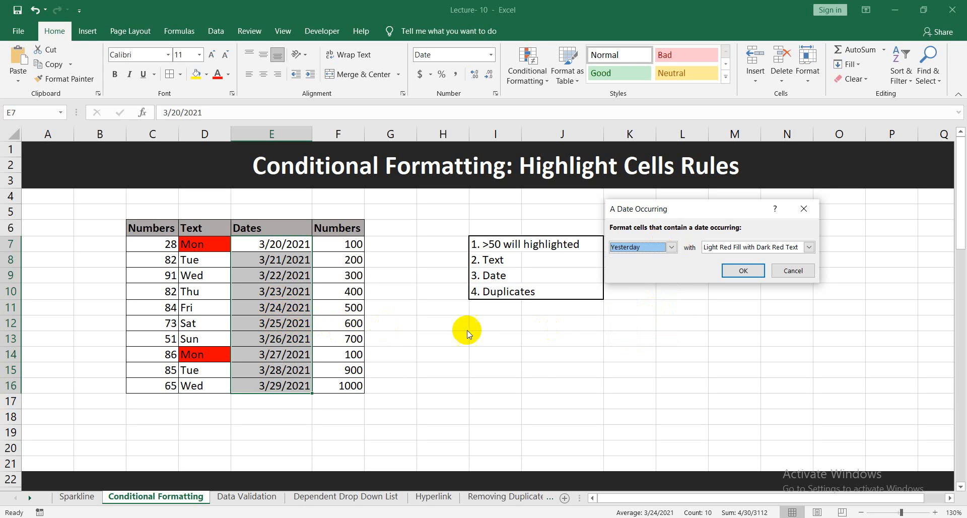
{"action": "left_click", "coordinate": [787, 271]}
Highlight the dates in E7:E16 that occur Next month with Light Red Fill with Dark Red Text.
{"action": "double_click", "coordinate": [281, 258]}
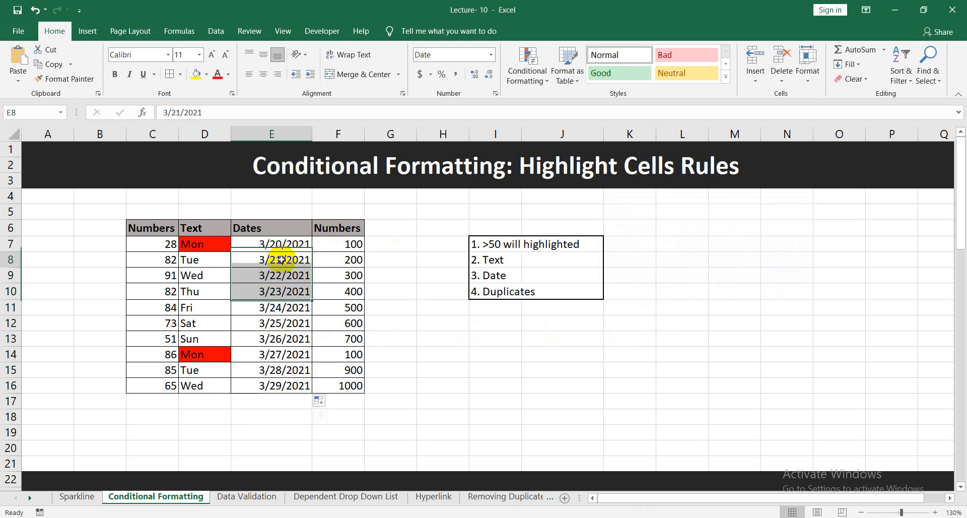
{"action": "left_click", "coordinate": [280, 244]}
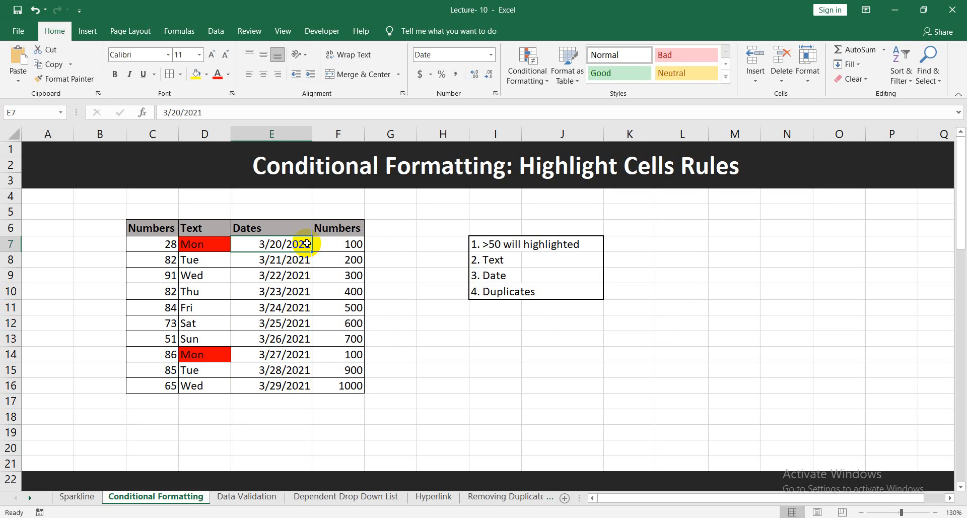
{"action": "left_click_drag", "start_coordinate": [307, 243], "coordinate": [302, 385]}
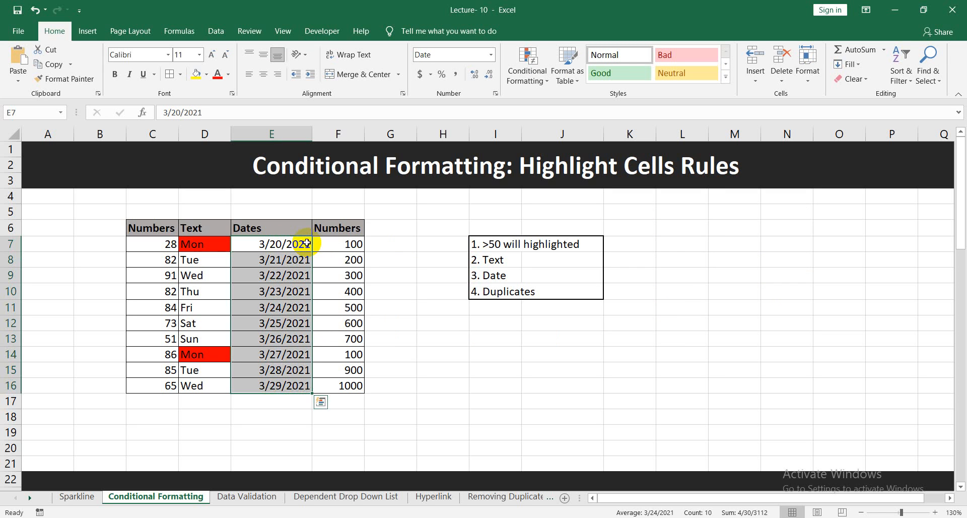
{"action": "left_click", "coordinate": [543, 86]}
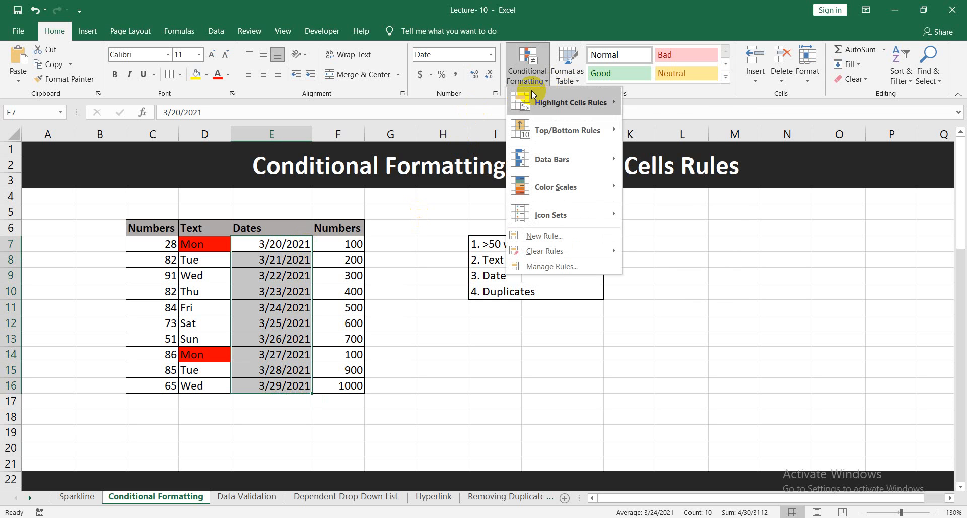
{"action": "mouse_move", "coordinate": [578, 110]}
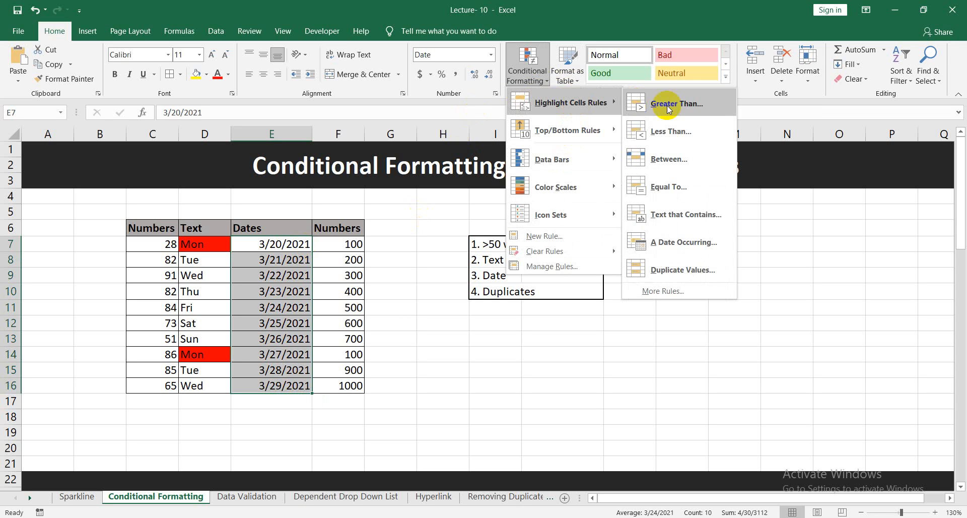
{"action": "left_click", "coordinate": [709, 239]}
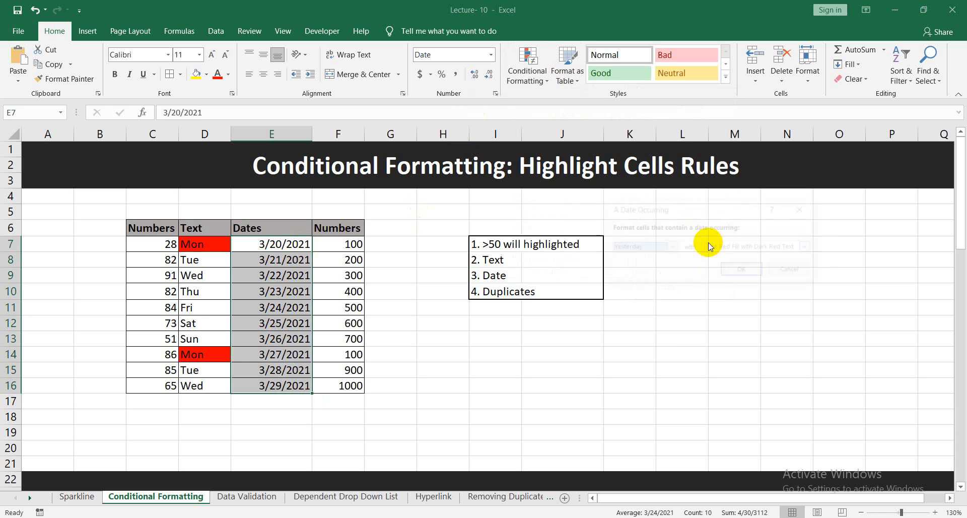
{"action": "left_click", "coordinate": [671, 247]}
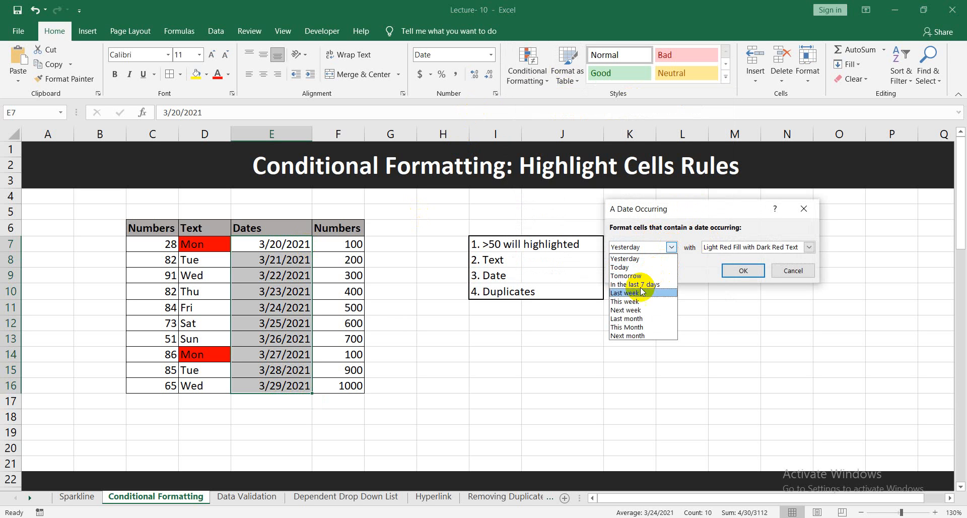
{"action": "left_click", "coordinate": [643, 313]}
{"action": "left_click", "coordinate": [671, 248]}
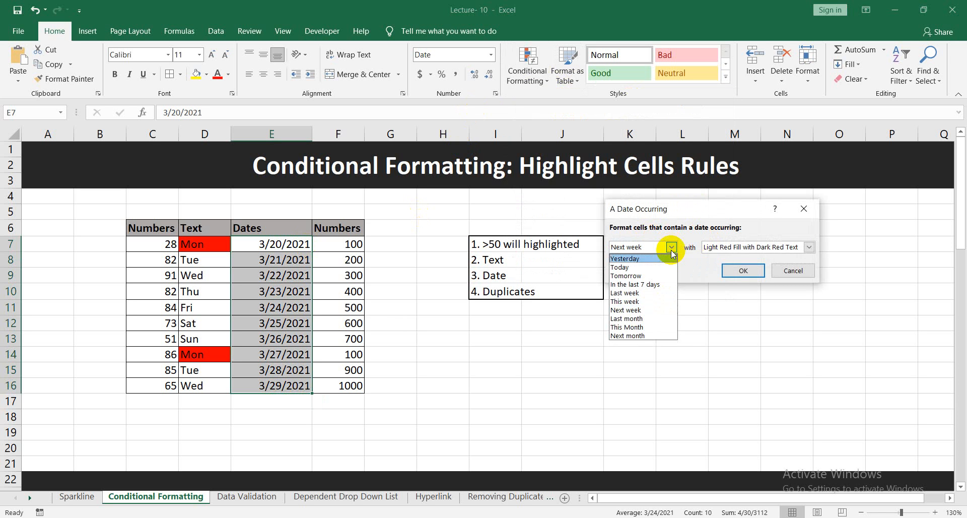
{"action": "left_click", "coordinate": [644, 336]}
{"action": "left_click", "coordinate": [745, 271]}
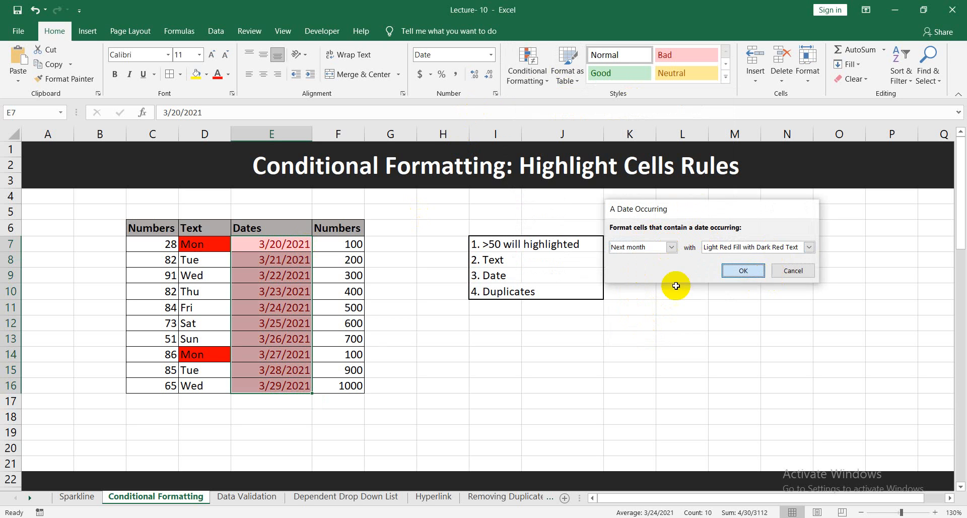
{"action": "left_click", "coordinate": [388, 352]}
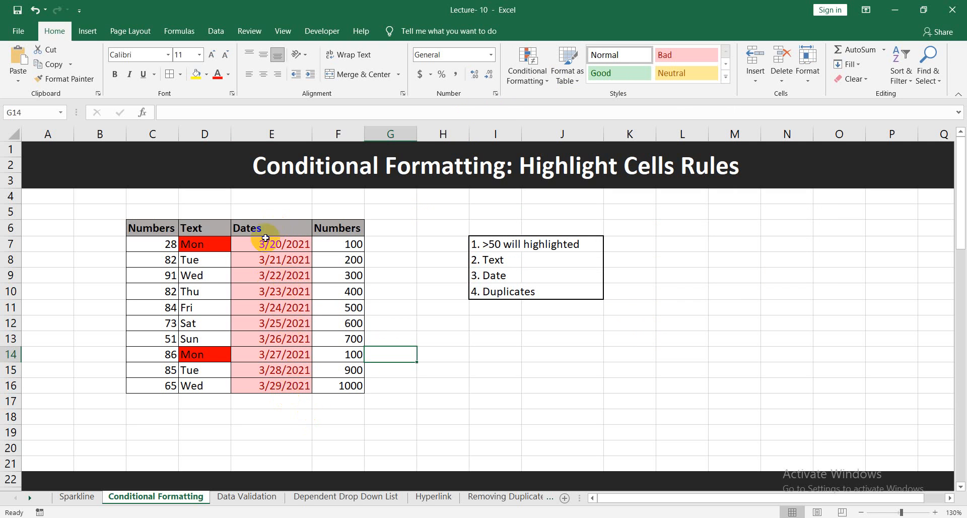
Move the dates in E16 and E12 to April, making them 4/29/2021 and 4/25/2021.
{"action": "double_click", "coordinate": [266, 387]}
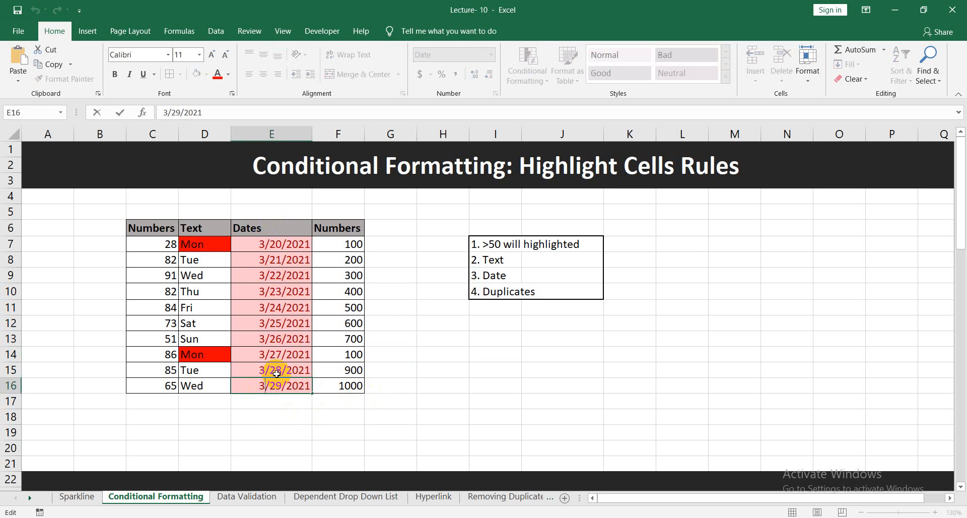
{"action": "key", "text": "BackSpace"}
{"action": "left_click", "coordinate": [512, 437]}
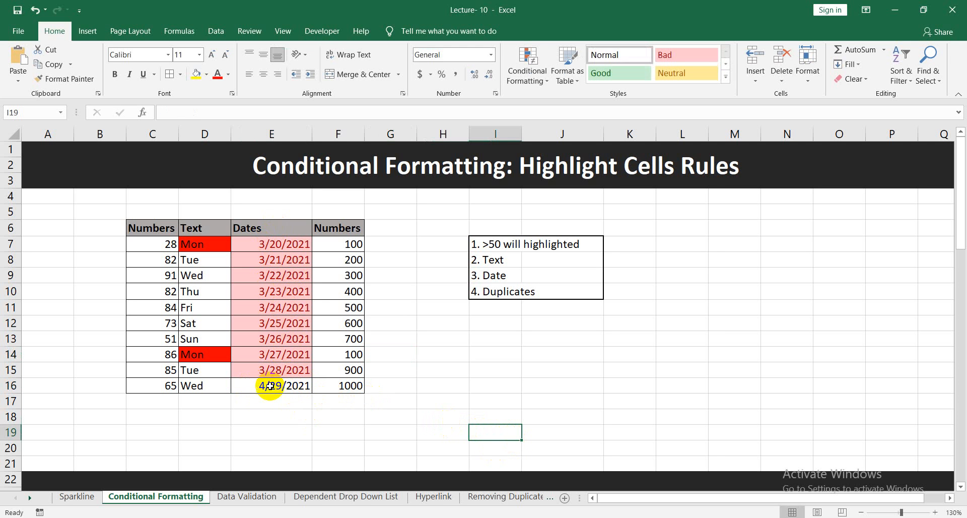
{"action": "double_click", "coordinate": [266, 323]}
{"action": "key", "text": "BackSpace"}
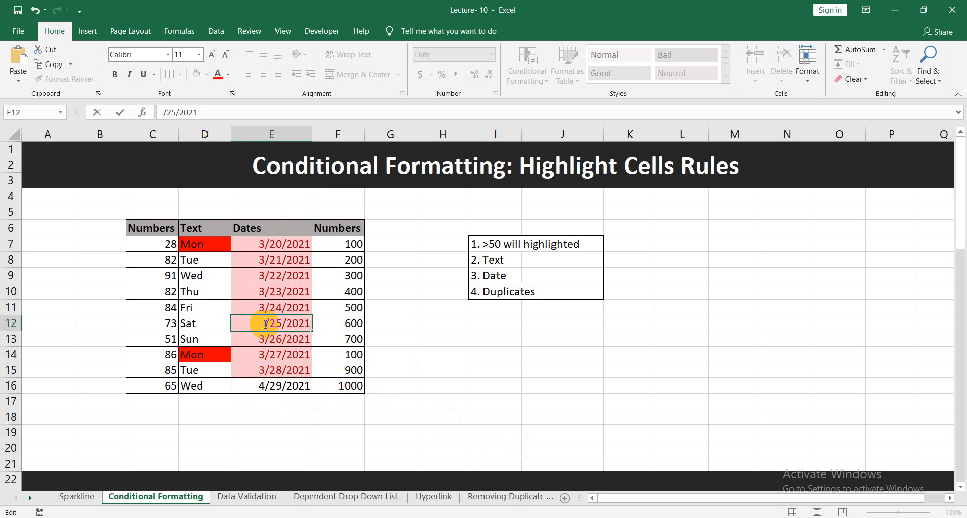
{"action": "left_click", "coordinate": [413, 370]}
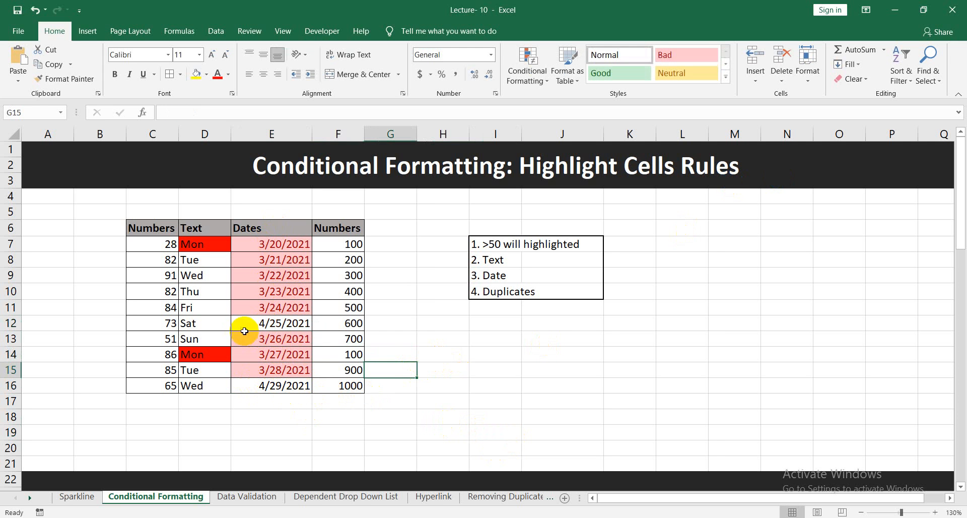
{"action": "left_click", "coordinate": [420, 318]}
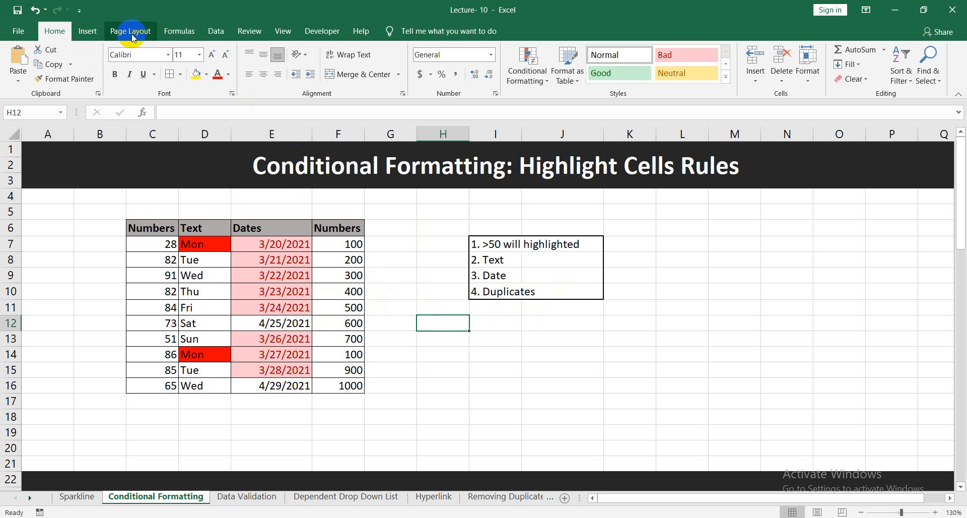
{"action": "left_click", "coordinate": [216, 30]}
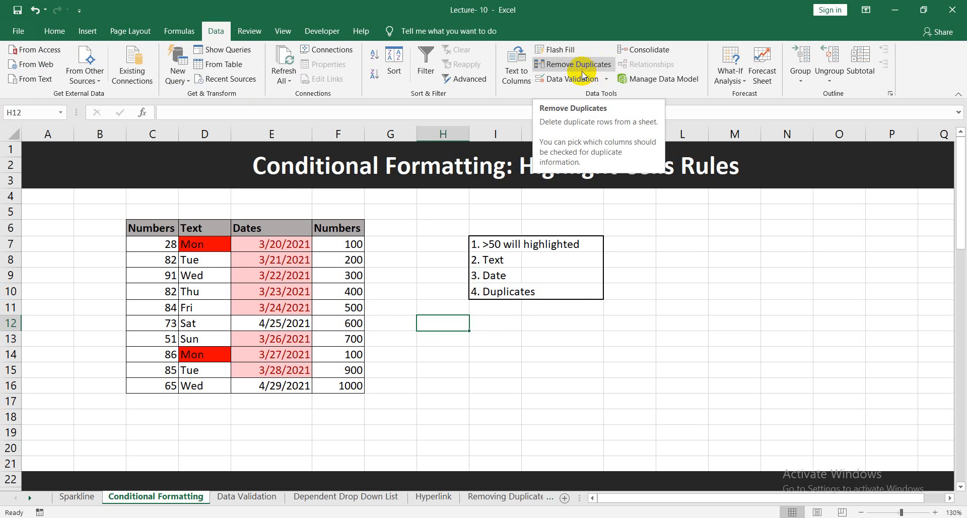
{"action": "left_click", "coordinate": [457, 358]}
{"action": "left_click", "coordinate": [363, 250]}
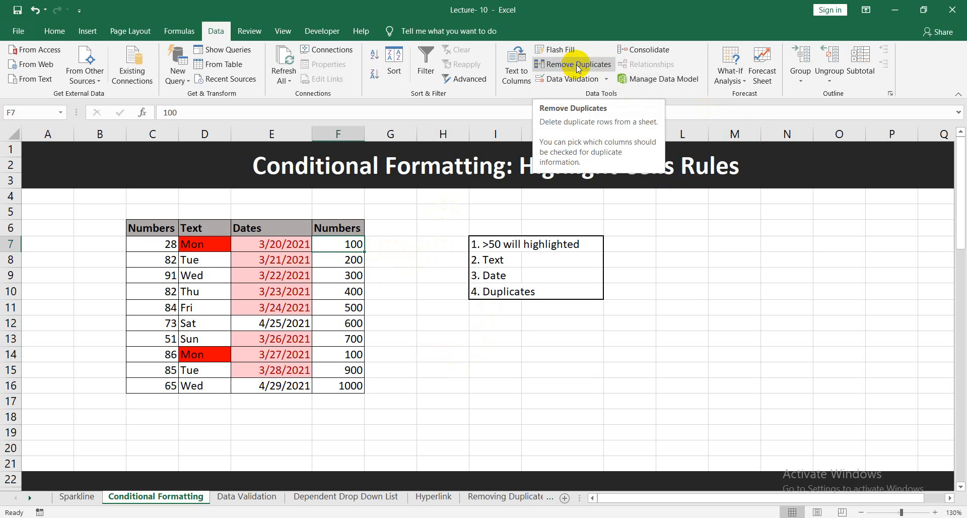
{"action": "left_click", "coordinate": [448, 270]}
Highlight the duplicate values in F7:F16 with Light Red Fill with Dark Red Text.
{"action": "left_click", "coordinate": [347, 243]}
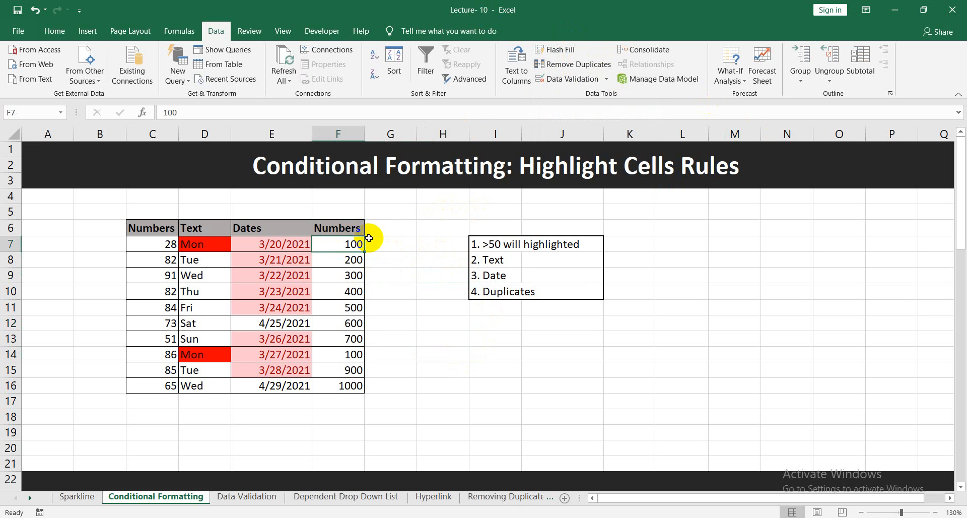
{"action": "key", "text": "ctrl+shift+Down"}
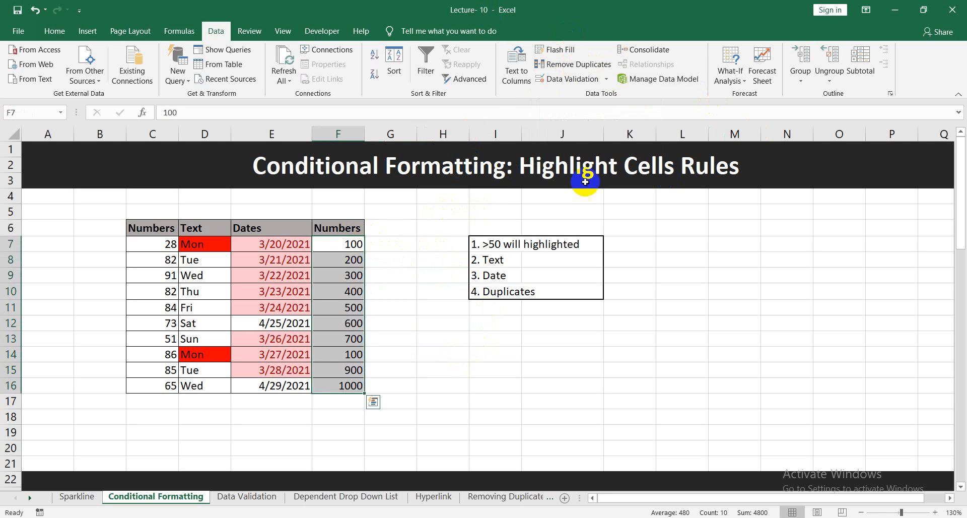
{"action": "left_click", "coordinate": [57, 31]}
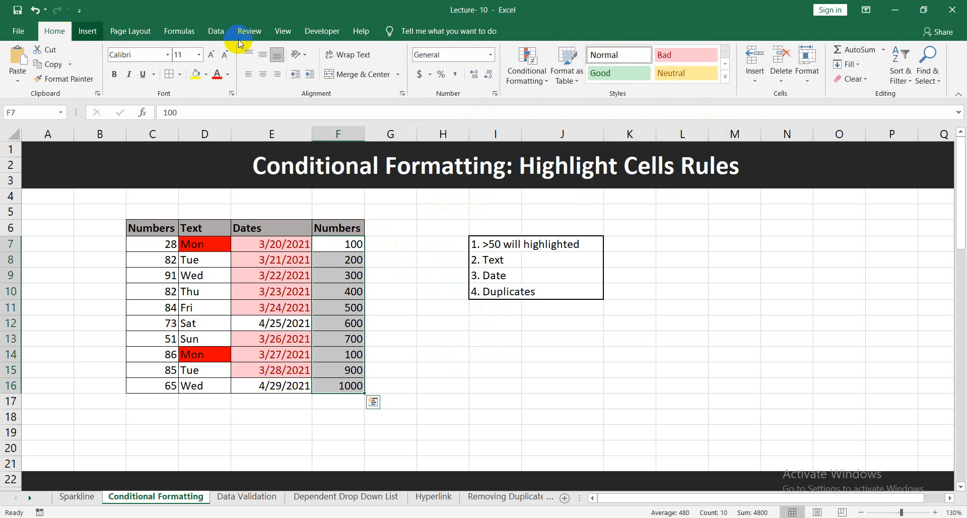
{"action": "left_click", "coordinate": [531, 80]}
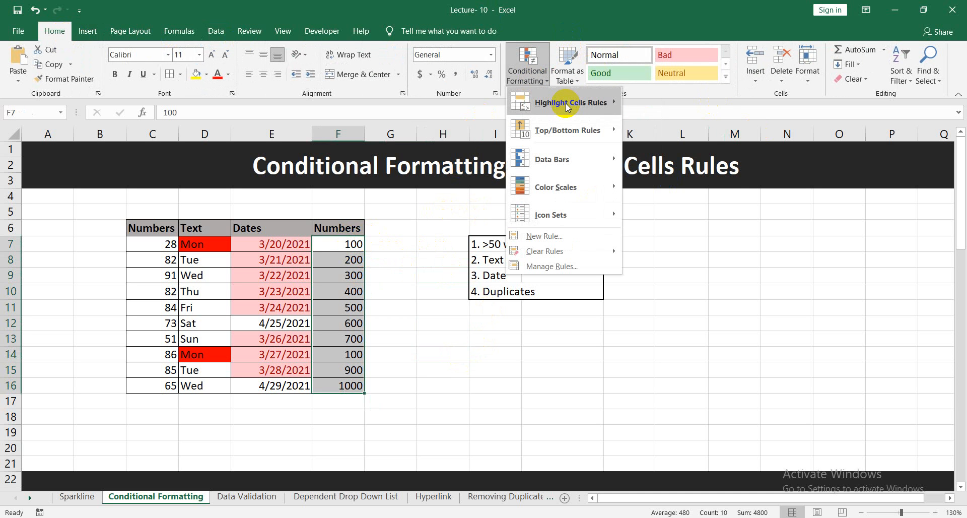
{"action": "mouse_move", "coordinate": [571, 107]}
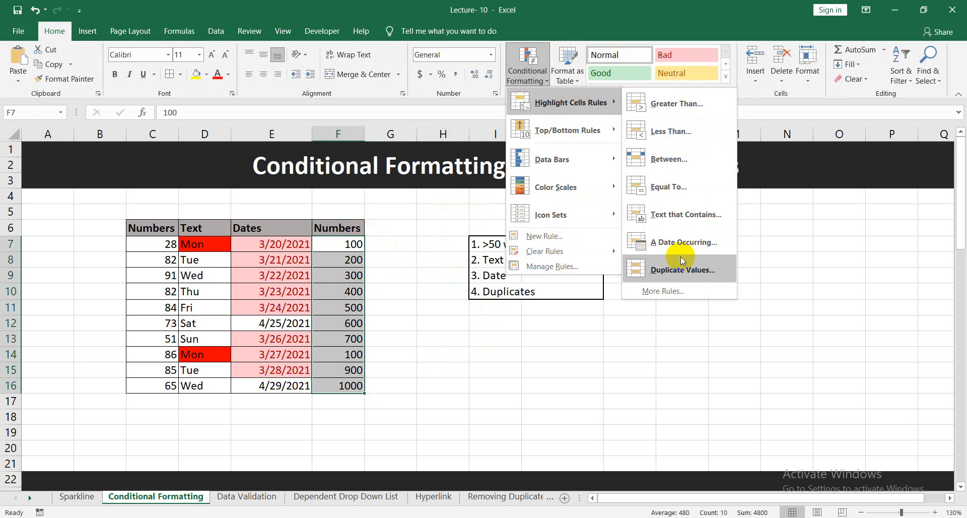
{"action": "left_click", "coordinate": [694, 272]}
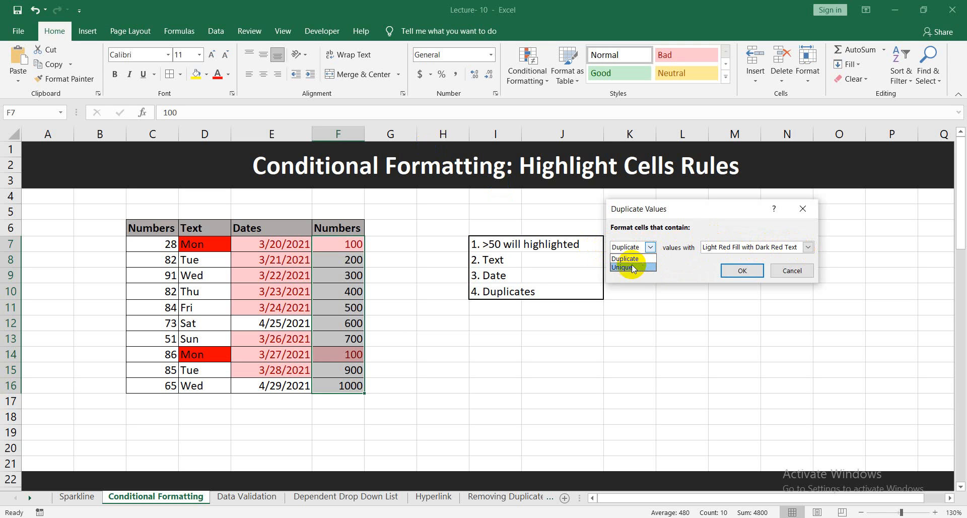
{"action": "left_click", "coordinate": [638, 268]}
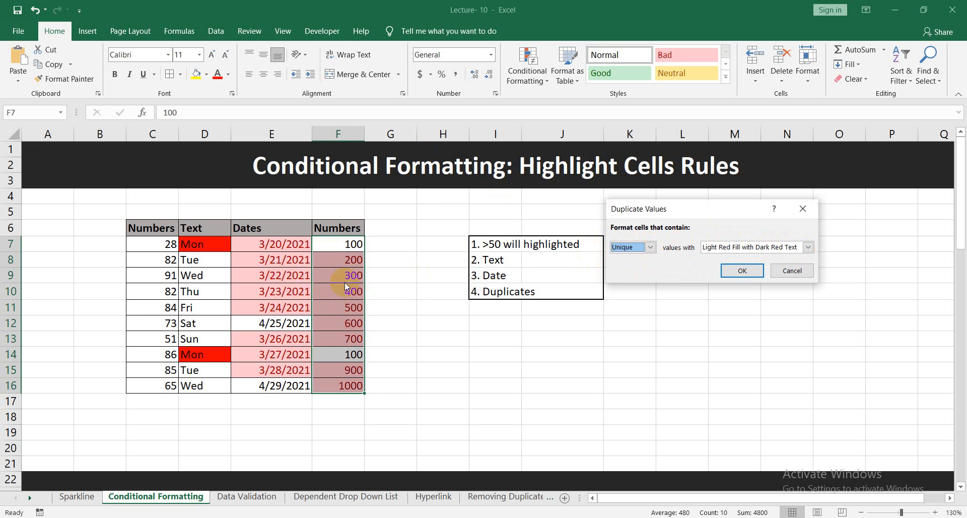
{"action": "left_click", "coordinate": [653, 248]}
{"action": "left_click", "coordinate": [623, 256]}
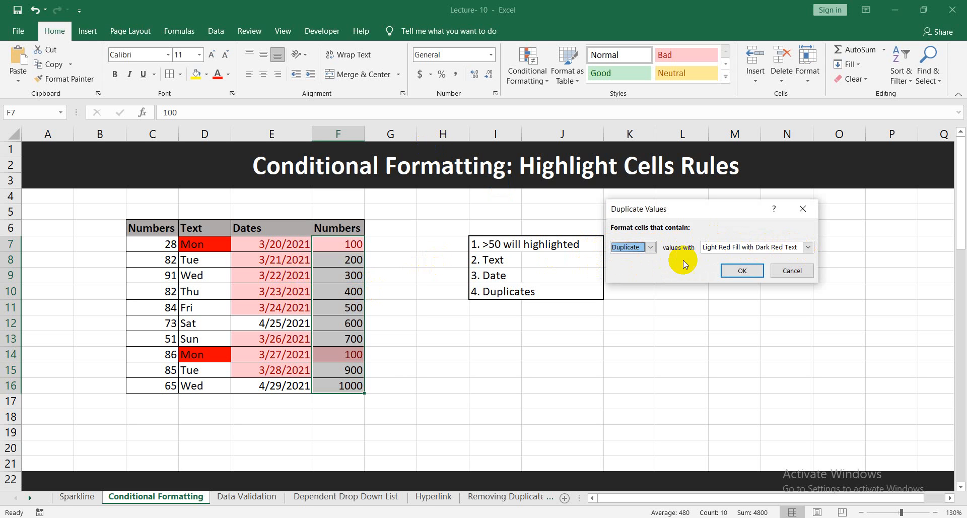
{"action": "left_click", "coordinate": [743, 271]}
{"action": "left_click", "coordinate": [420, 321]}
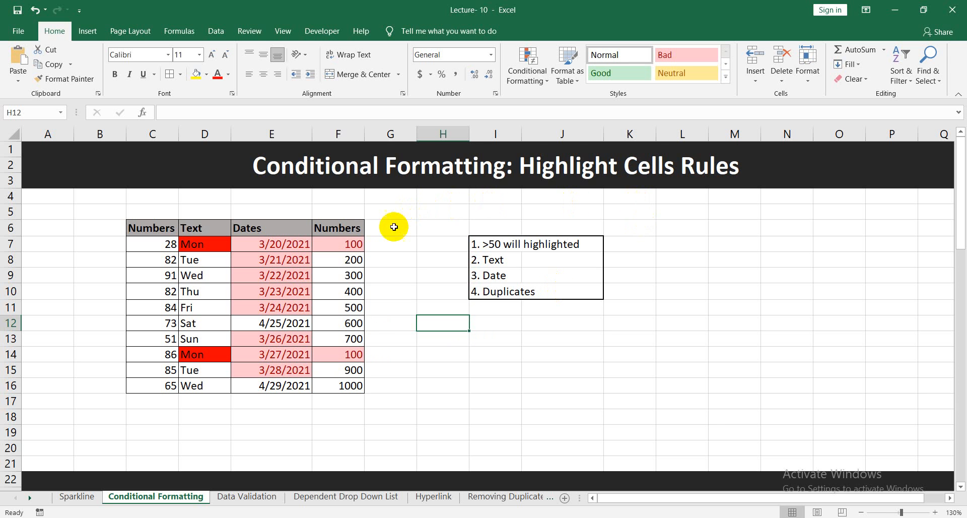
Auto-fit the width of column D to the Percentage header in the Top/Bottom Rules section.
{"action": "scroll", "coordinate": [492, 227], "scroll_direction": "down", "scroll_amount": 2}
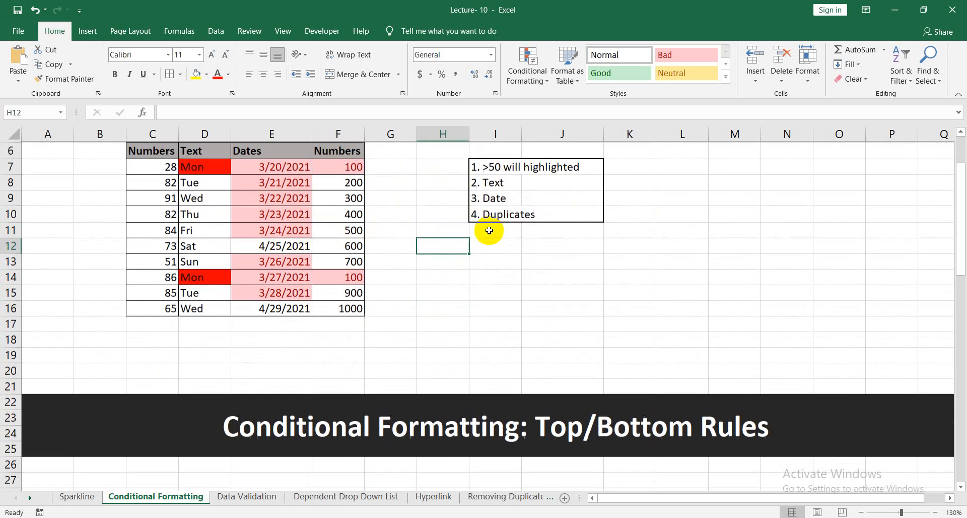
{"action": "scroll", "coordinate": [489, 230], "scroll_direction": "up", "scroll_amount": 2}
{"action": "scroll", "coordinate": [488, 228], "scroll_direction": "down", "scroll_amount": 7}
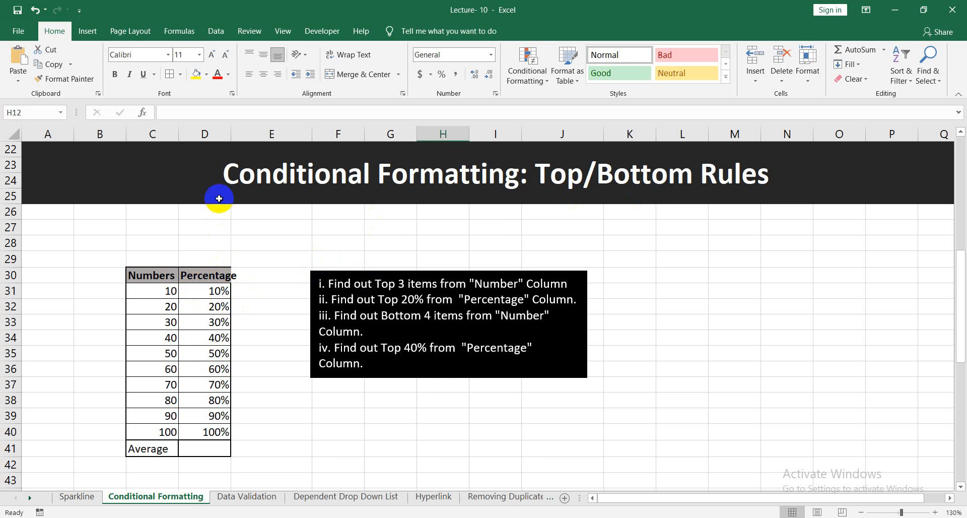
{"action": "double_click", "coordinate": [231, 133]}
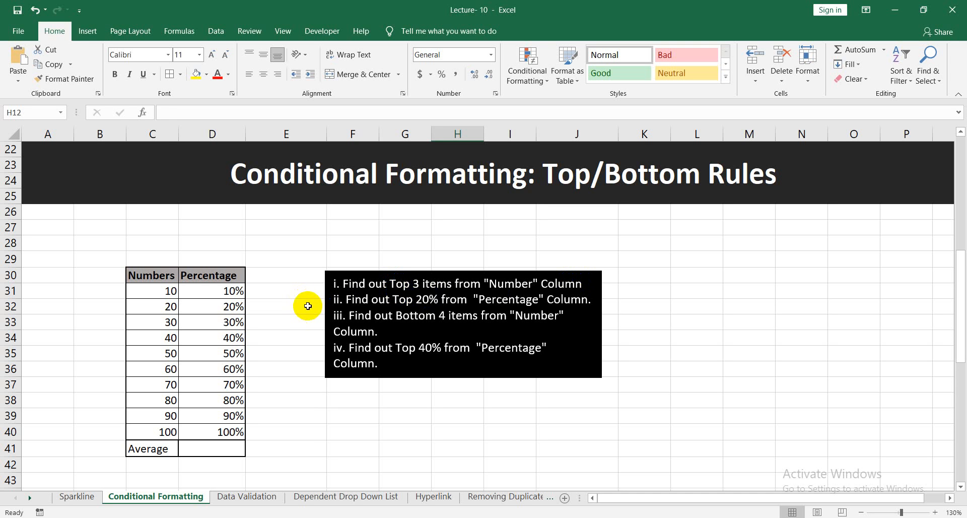
Select the numbers in C31:C40 of the Top/Bottom Rules table, leaving out the header and the Average row.
{"action": "left_click", "coordinate": [149, 291]}
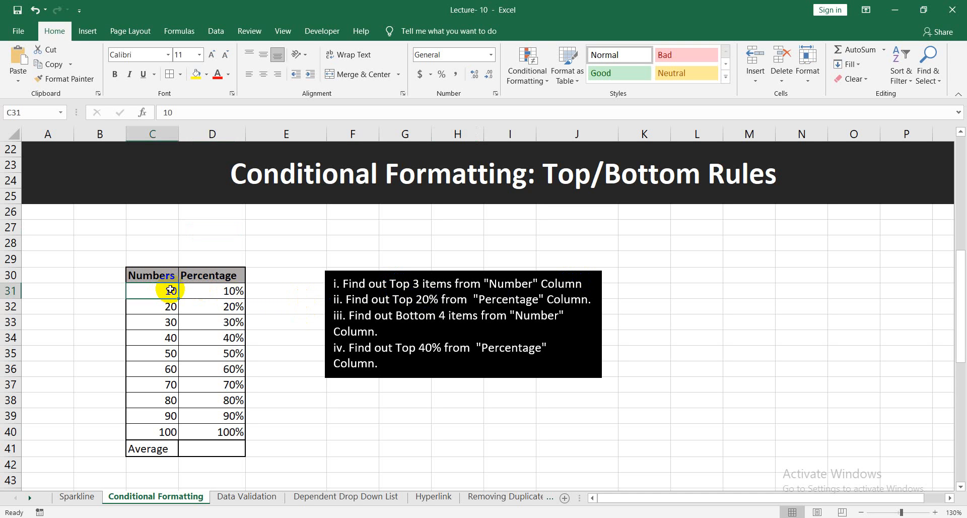
{"action": "key", "text": "ctrl+shift+Down"}
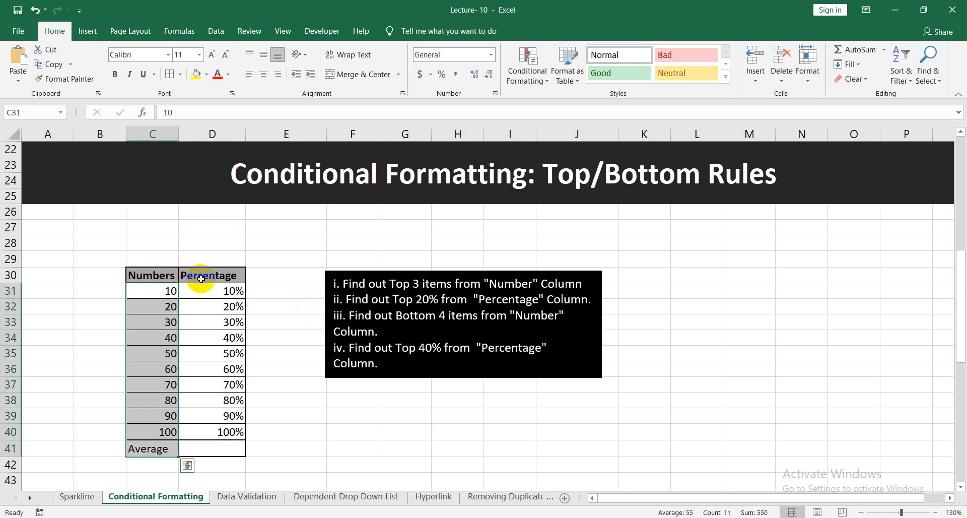
{"action": "key", "text": "ctrl+shift+Up"}
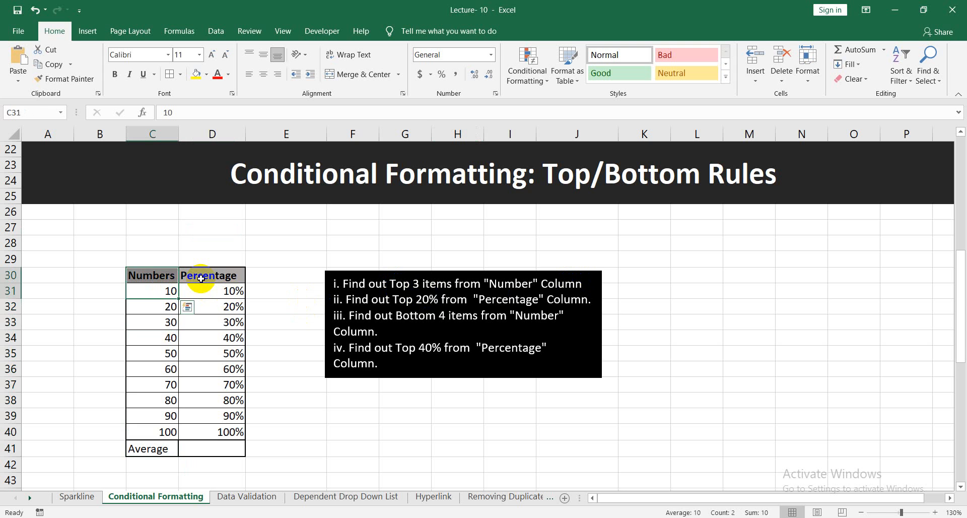
{"action": "key", "text": "ctrl+shift+Down"}
{"action": "key", "text": "shift+Up"}
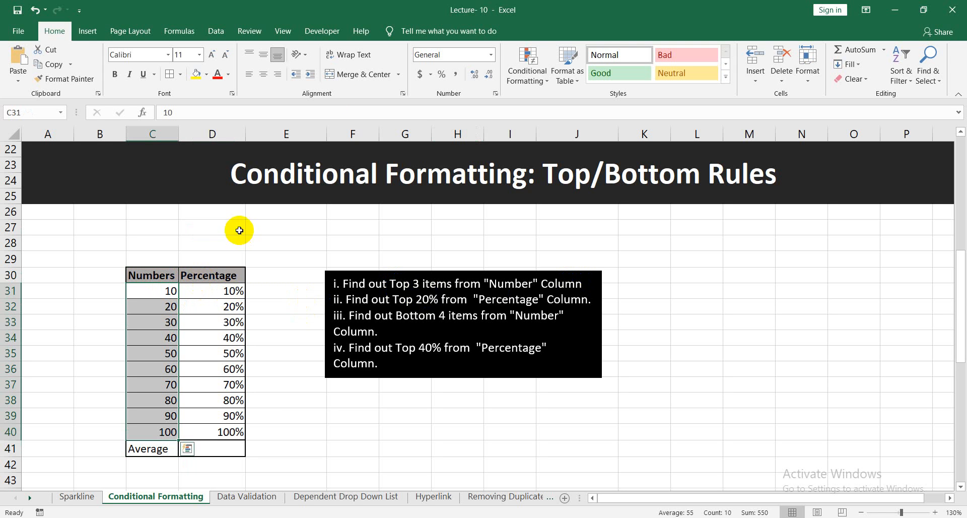
{"action": "left_click", "coordinate": [528, 68]}
{"action": "mouse_move", "coordinate": [570, 133]}
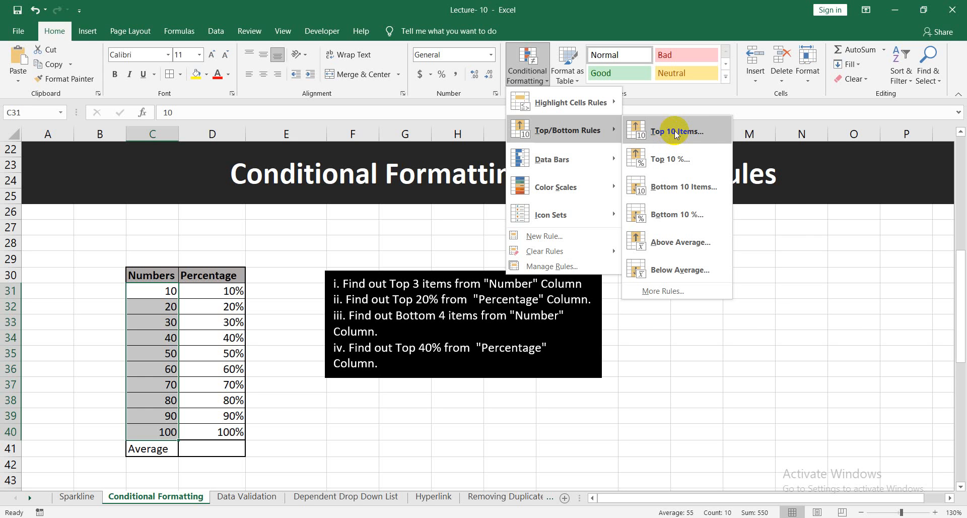
{"action": "left_click", "coordinate": [691, 139]}
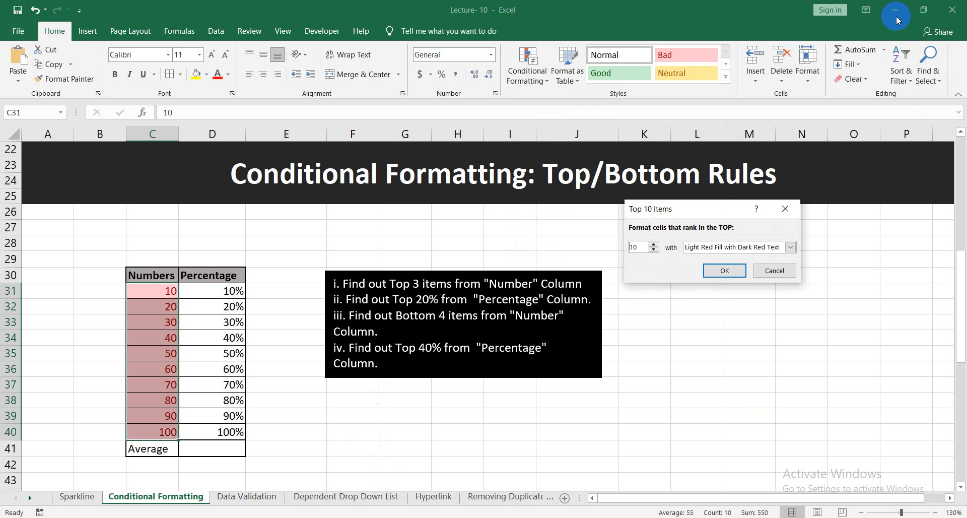
{"action": "left_click", "coordinate": [786, 274]}
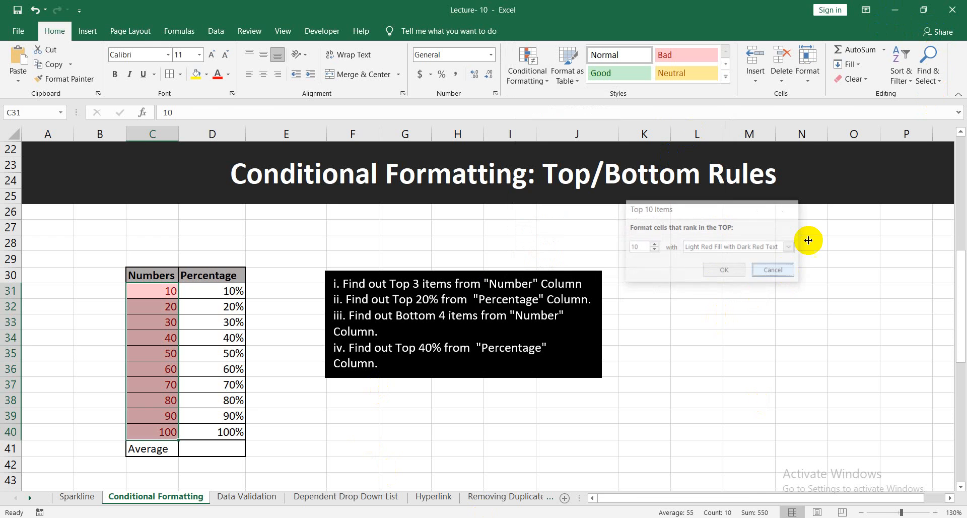
{"action": "left_click", "coordinate": [894, 10]}
{"action": "left_click", "coordinate": [613, 140]}
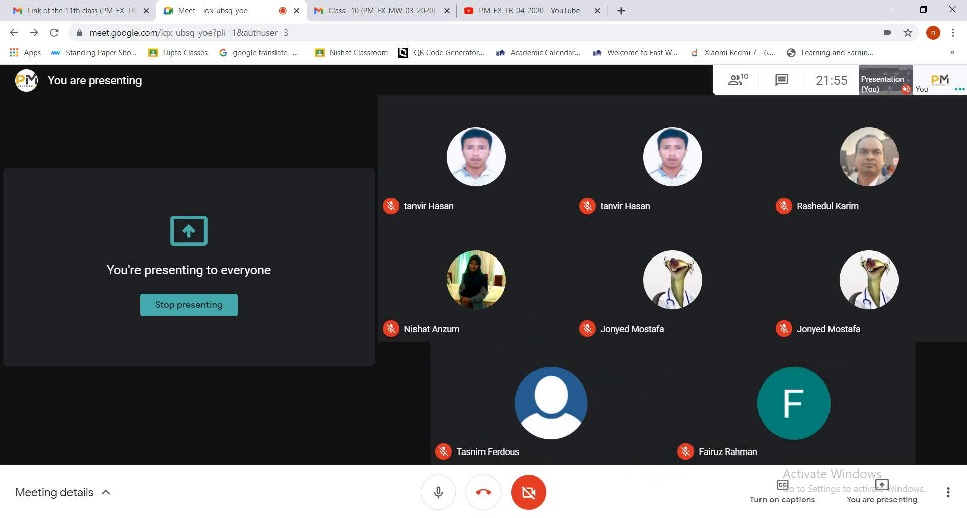
{"action": "left_click", "coordinate": [531, 517]}
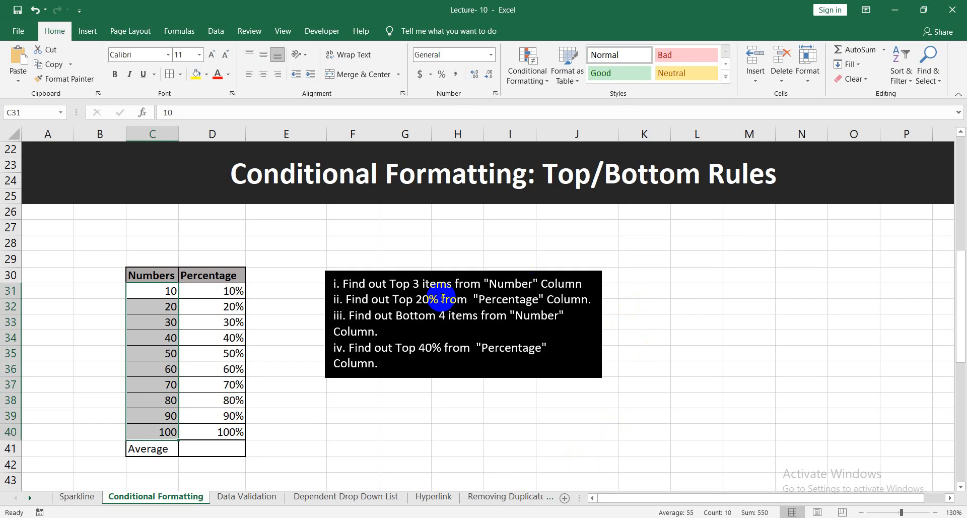
Highlight the top 3 items in C31:C40 with Light Red Fill with Dark Red Text.
{"action": "left_click", "coordinate": [538, 81]}
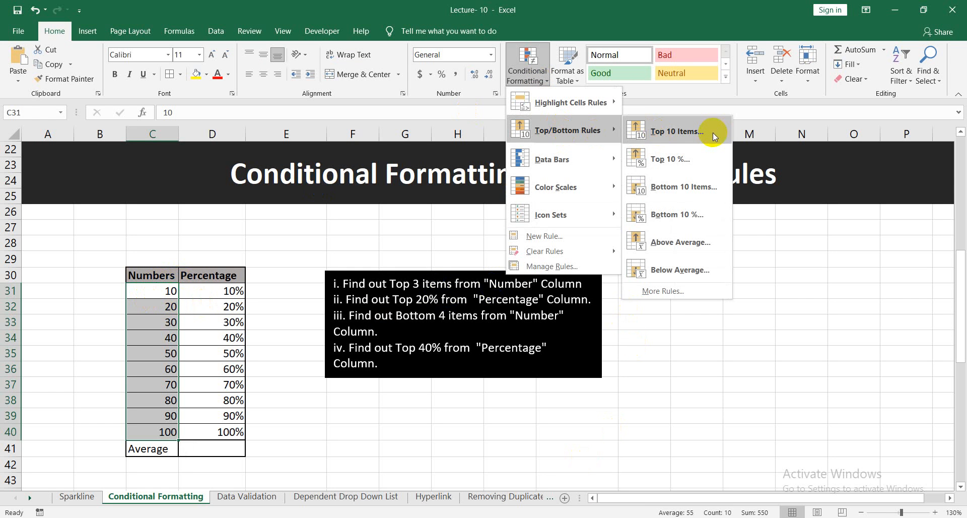
{"action": "left_click", "coordinate": [686, 133]}
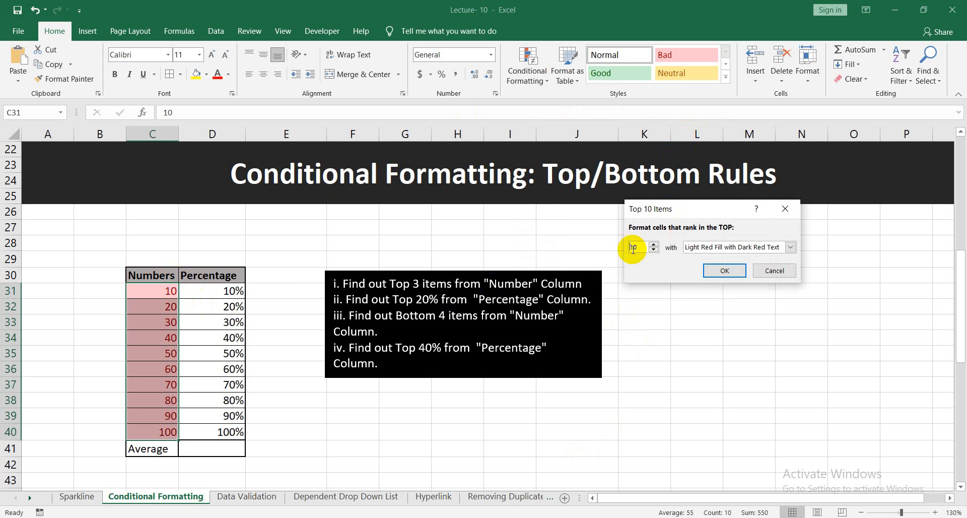
{"action": "left_click_drag", "start_coordinate": [642, 248], "coordinate": [621, 248]}
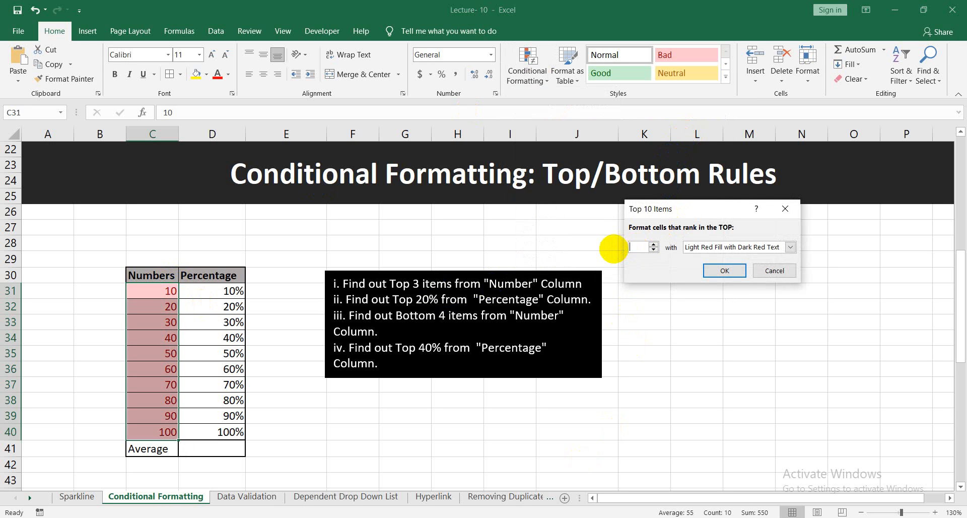
{"action": "type", "text": "3"}
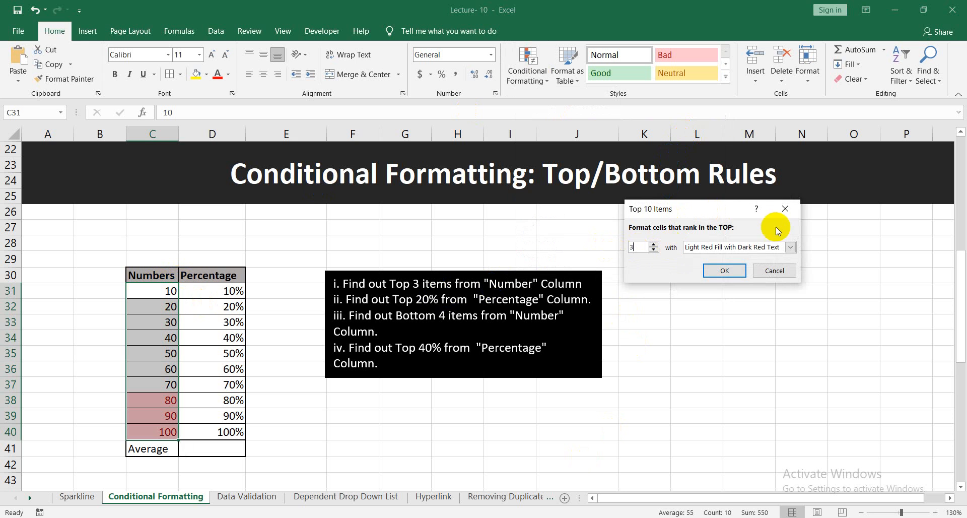
{"action": "left_click", "coordinate": [725, 270]}
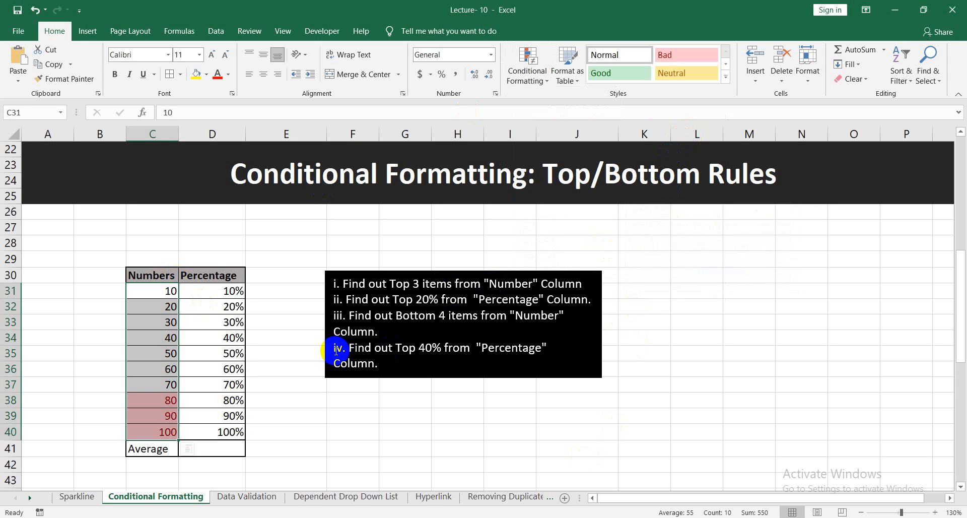
{"action": "left_click", "coordinate": [712, 304]}
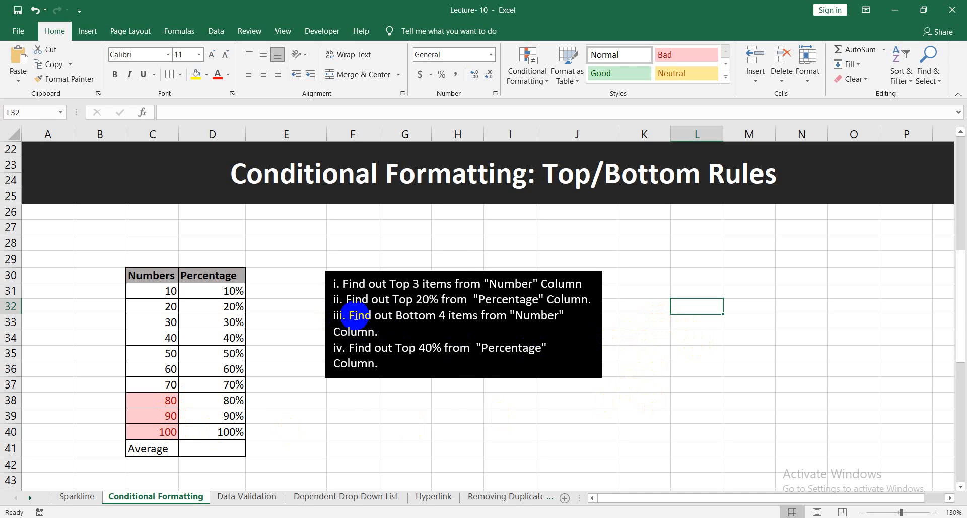
Highlight the bottom 4 items in C31:C40 of the Numbers column with Light Red Fill with Dark Red Text.
{"action": "left_click_drag", "start_coordinate": [353, 316], "coordinate": [381, 329]}
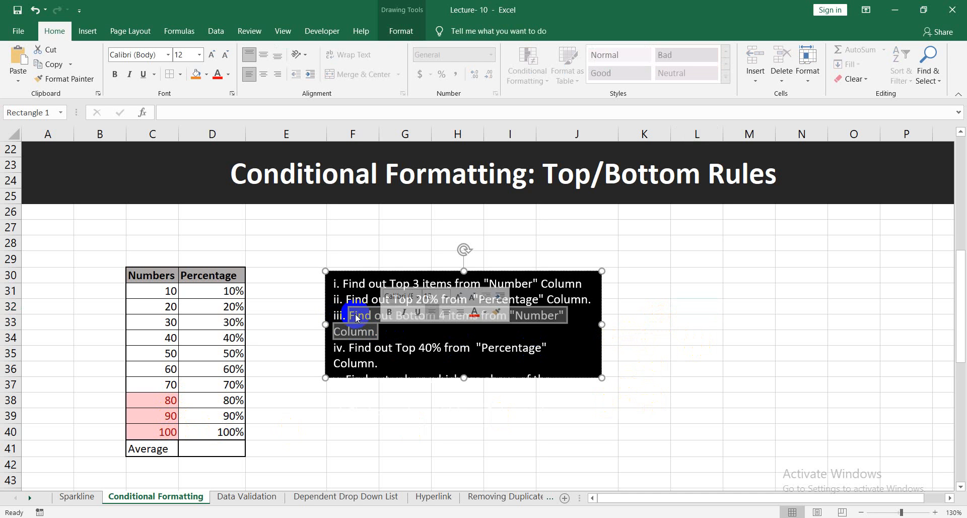
{"action": "left_click", "coordinate": [658, 337]}
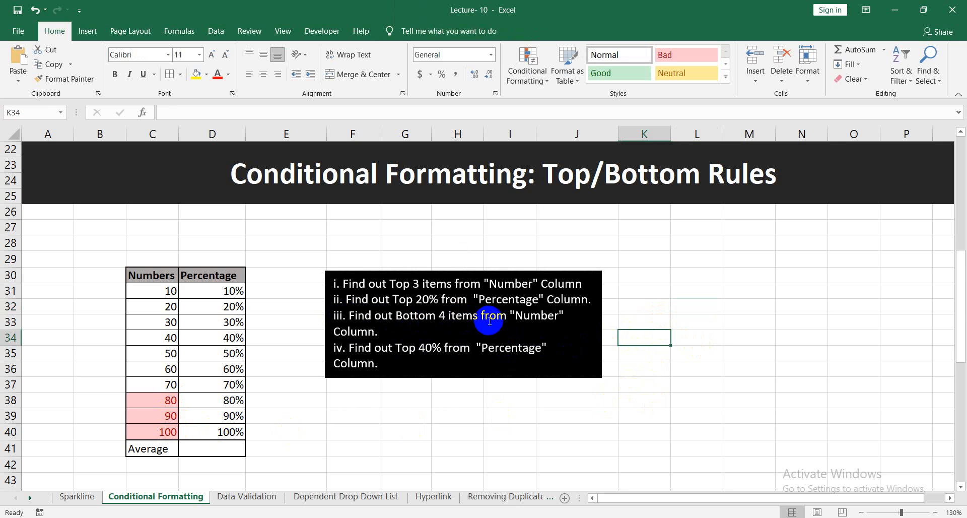
{"action": "left_click_drag", "start_coordinate": [144, 293], "coordinate": [167, 433]}
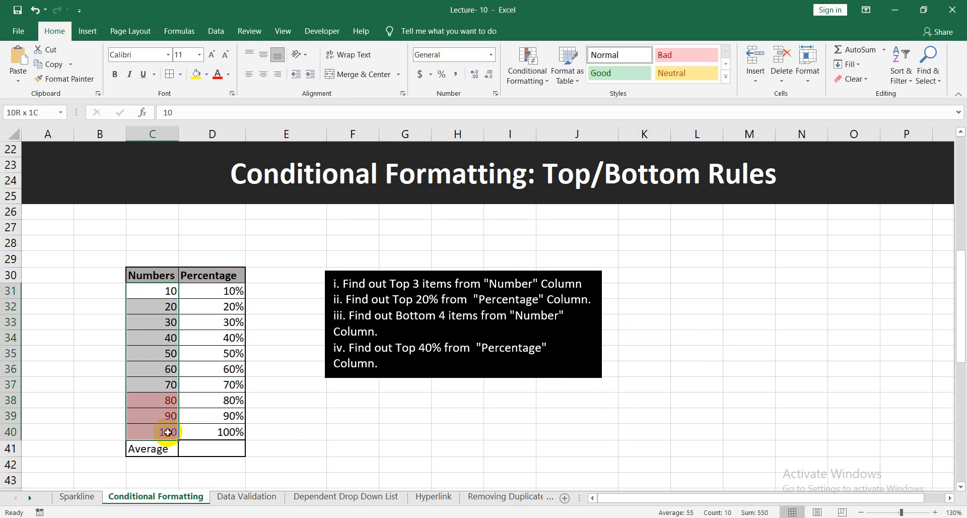
{"action": "left_click", "coordinate": [526, 77]}
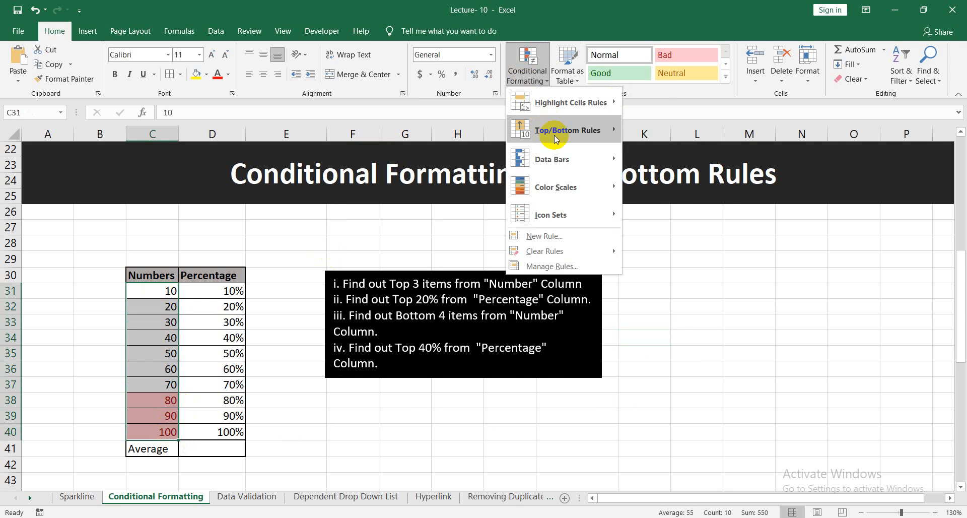
{"action": "mouse_move", "coordinate": [565, 137]}
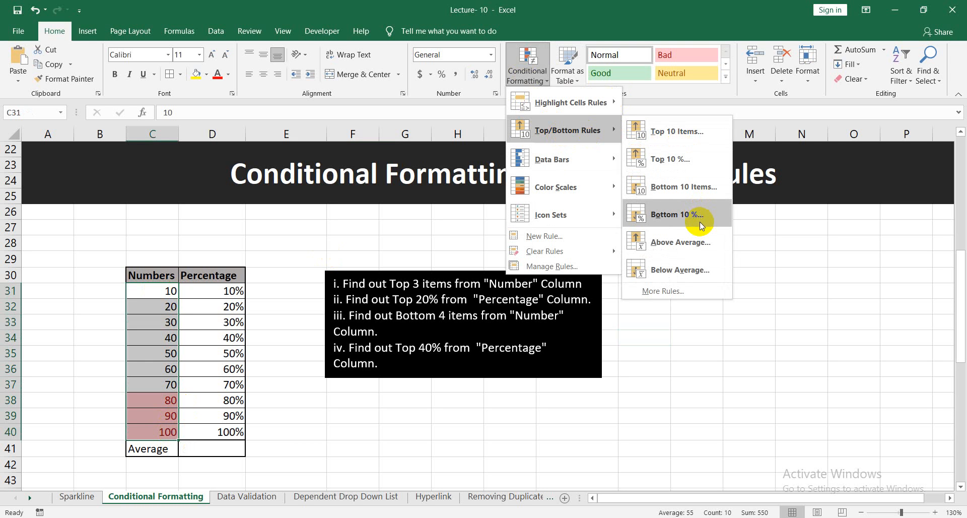
{"action": "left_click", "coordinate": [659, 190]}
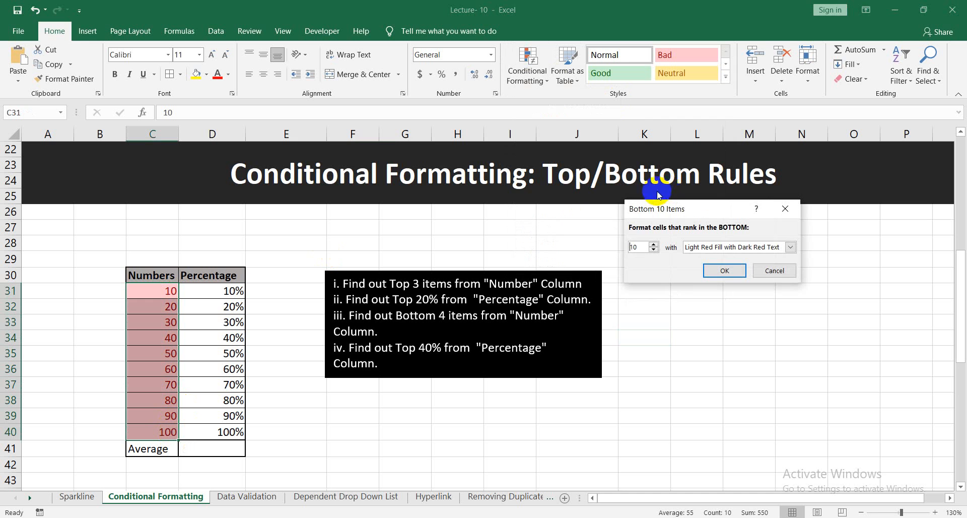
{"action": "double_click", "coordinate": [635, 247]}
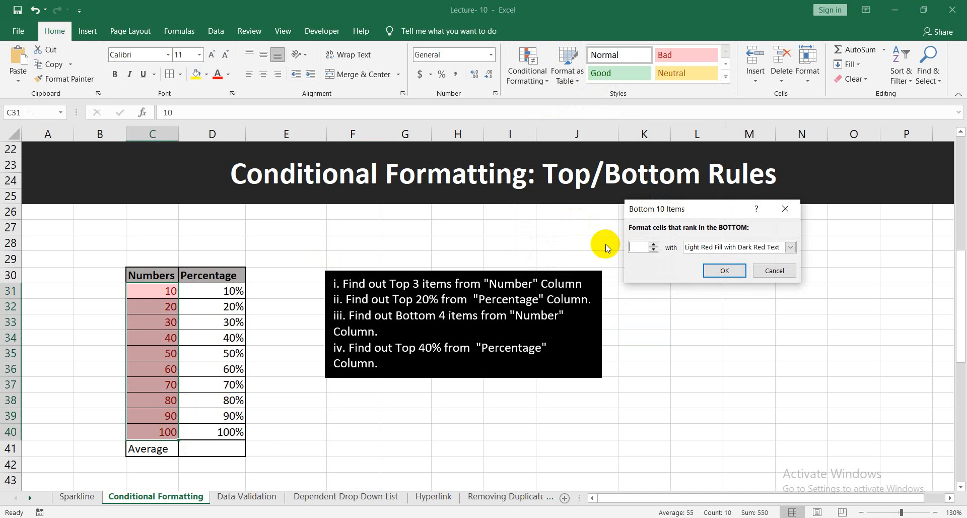
{"action": "type", "text": "4"}
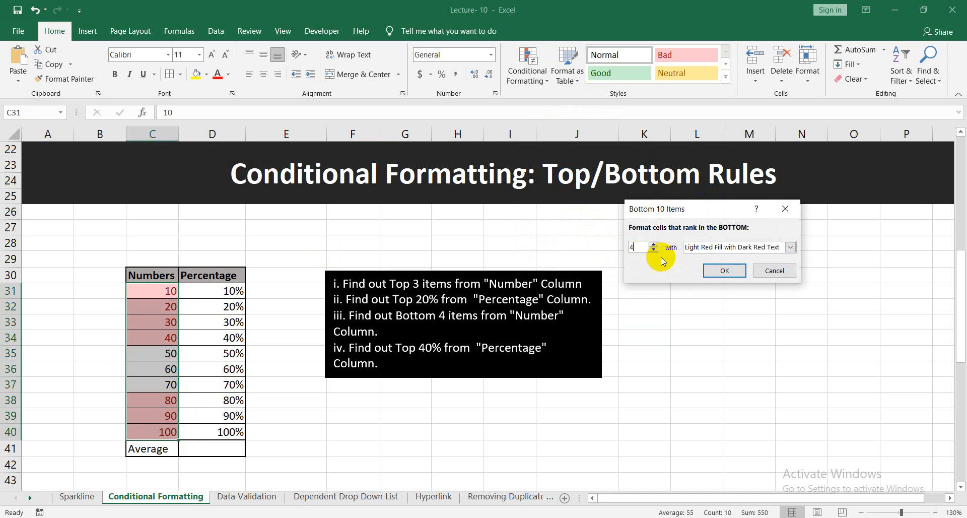
{"action": "left_click", "coordinate": [723, 272]}
{"action": "left_click_drag", "start_coordinate": [636, 401], "coordinate": [602, 401]}
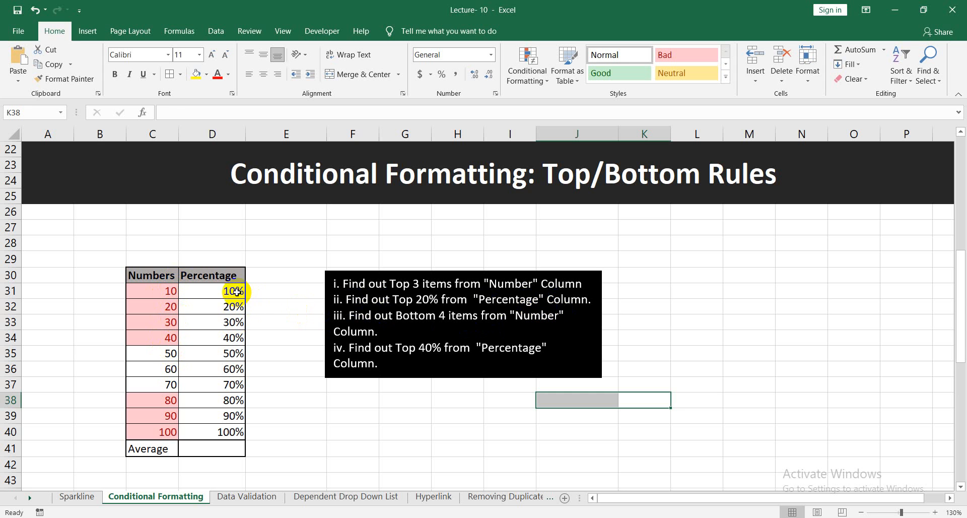
Highlight the top 20% of the values in D31:D40 with Light Red Fill with Dark Red Text.
{"action": "left_click_drag", "start_coordinate": [237, 291], "coordinate": [233, 430]}
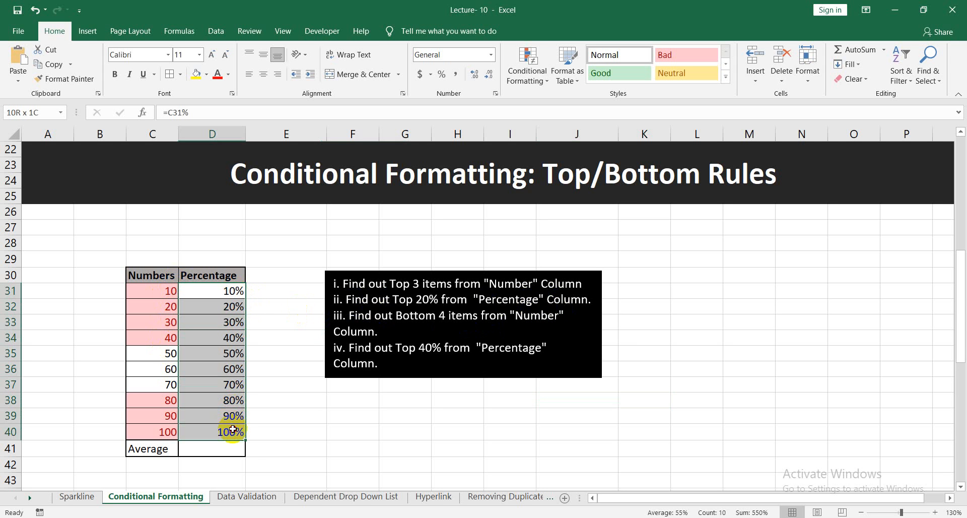
{"action": "left_click", "coordinate": [539, 83]}
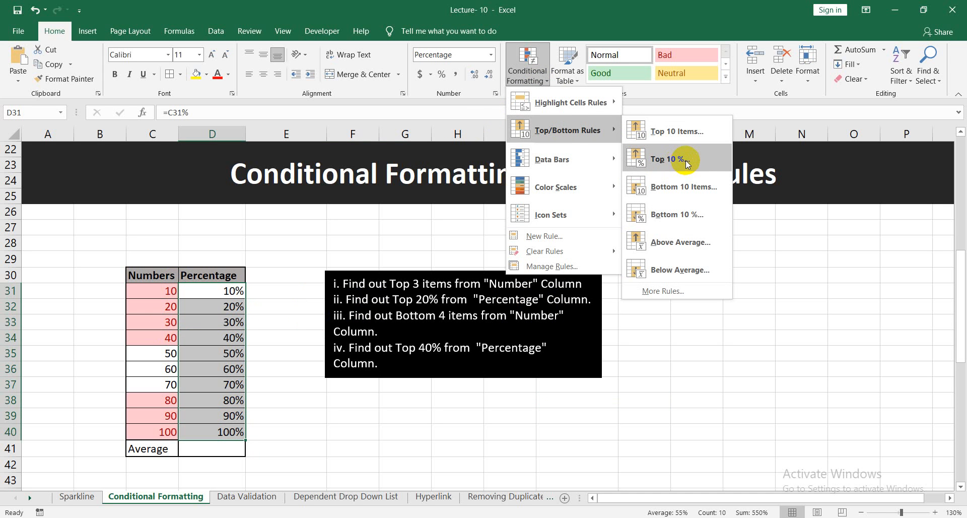
{"action": "left_click", "coordinate": [688, 164]}
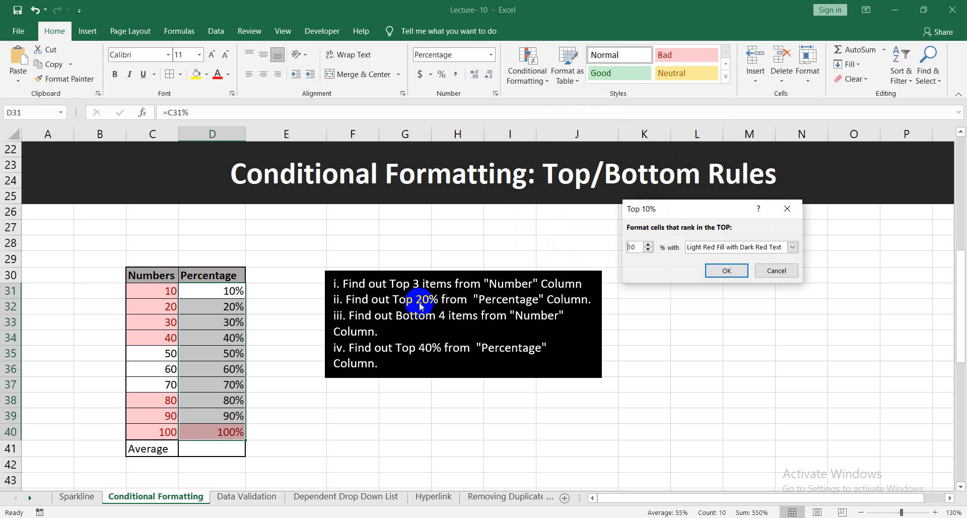
{"action": "double_click", "coordinate": [633, 246]}
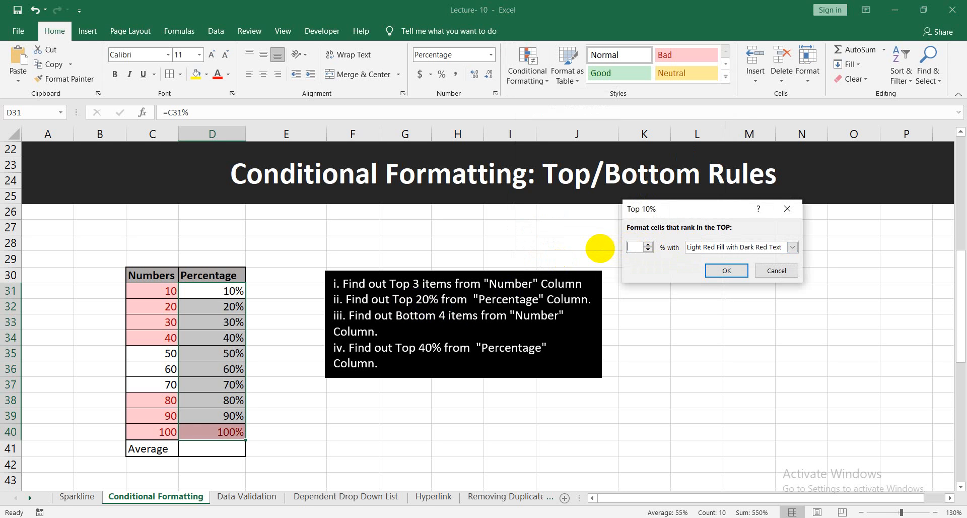
{"action": "type", "text": "20"}
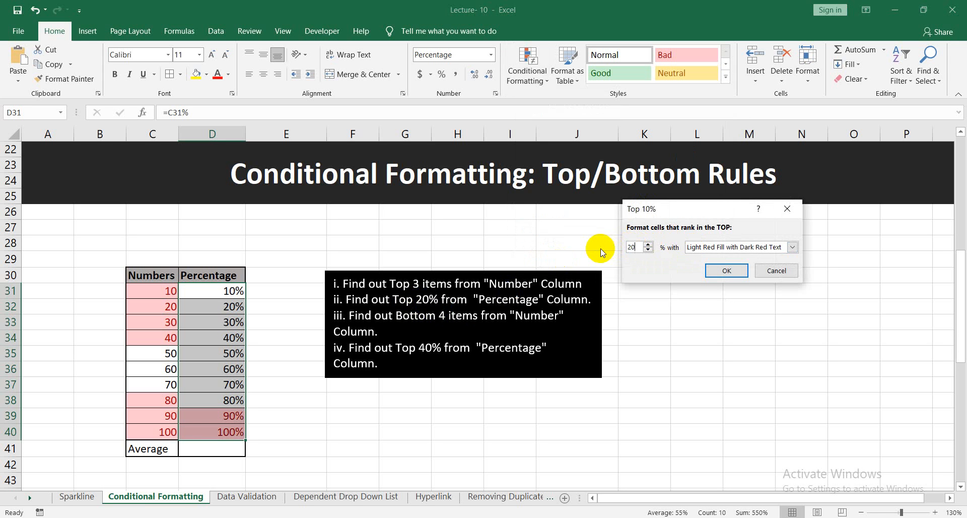
{"action": "left_click", "coordinate": [735, 271]}
{"action": "left_click", "coordinate": [728, 306]}
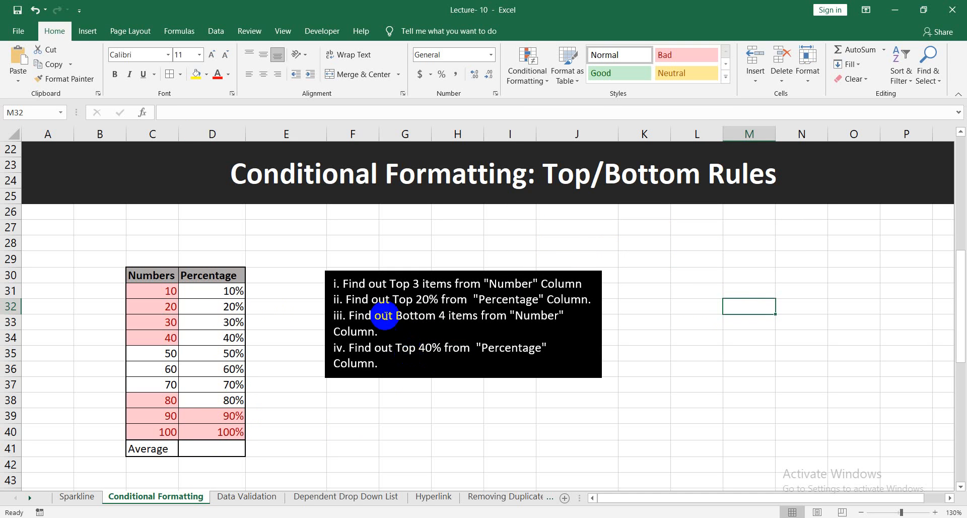
Replace the word "Top" with "Bottom" in task iv of the black instruction box.
{"action": "double_click", "coordinate": [408, 351]}
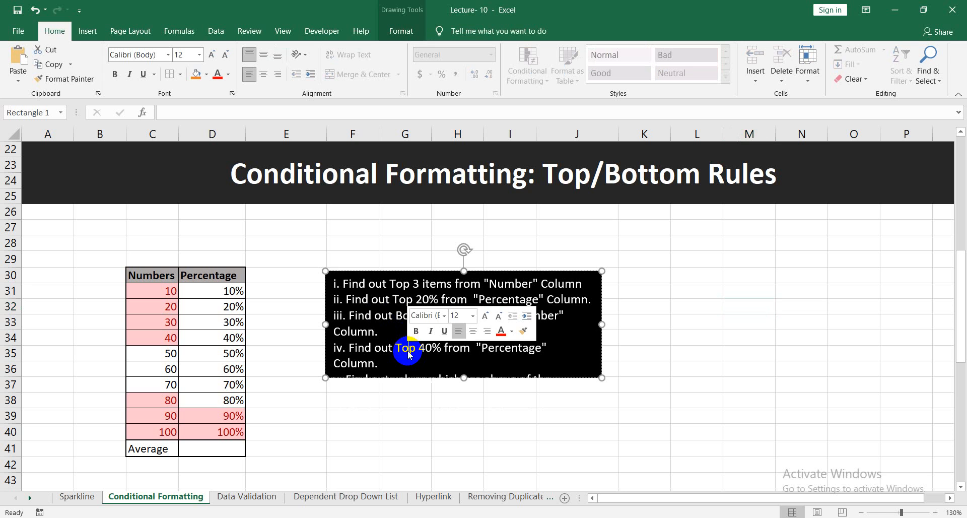
{"action": "type", "text": "Bottom"}
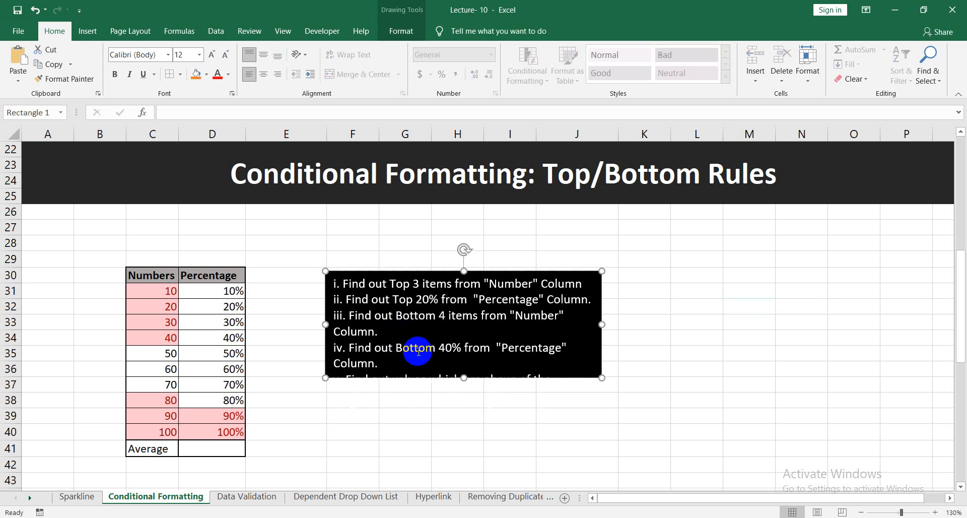
{"action": "left_click", "coordinate": [685, 210]}
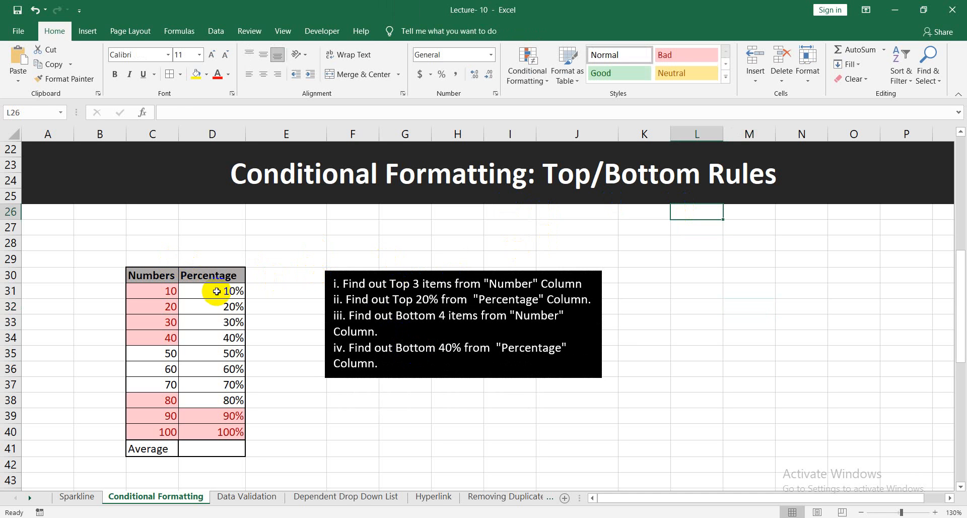
Highlight the bottom 40% of the values in D31:D40 with Light Red Fill with Dark Red Text.
{"action": "left_click_drag", "start_coordinate": [224, 292], "coordinate": [226, 432]}
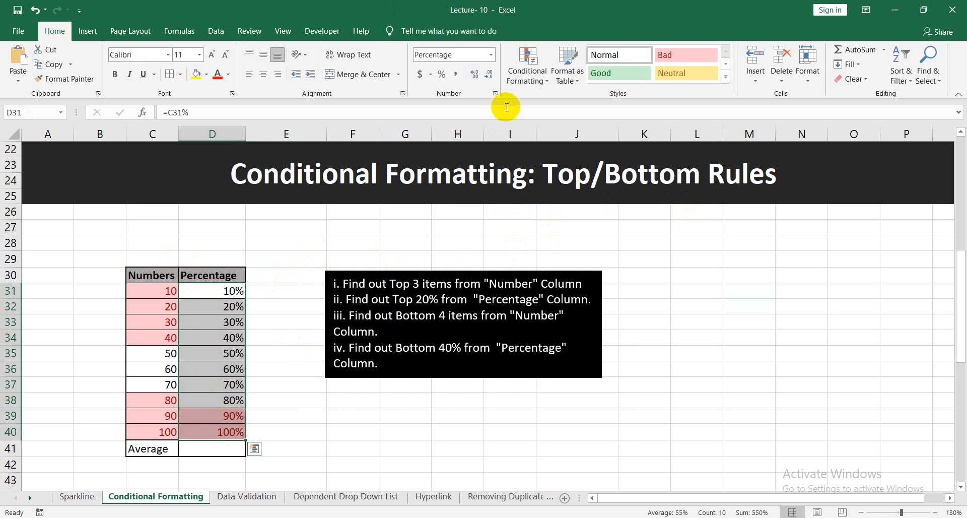
{"action": "left_click", "coordinate": [525, 81]}
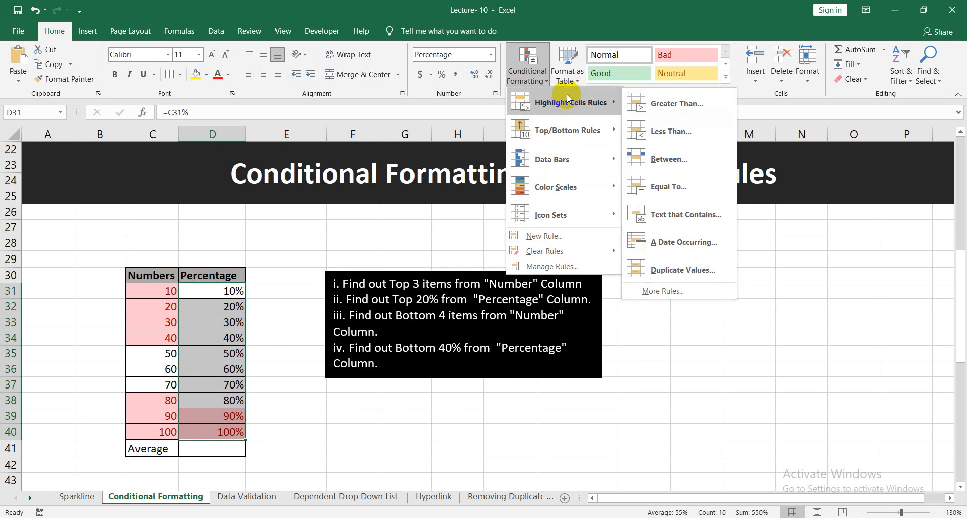
{"action": "mouse_move", "coordinate": [591, 129]}
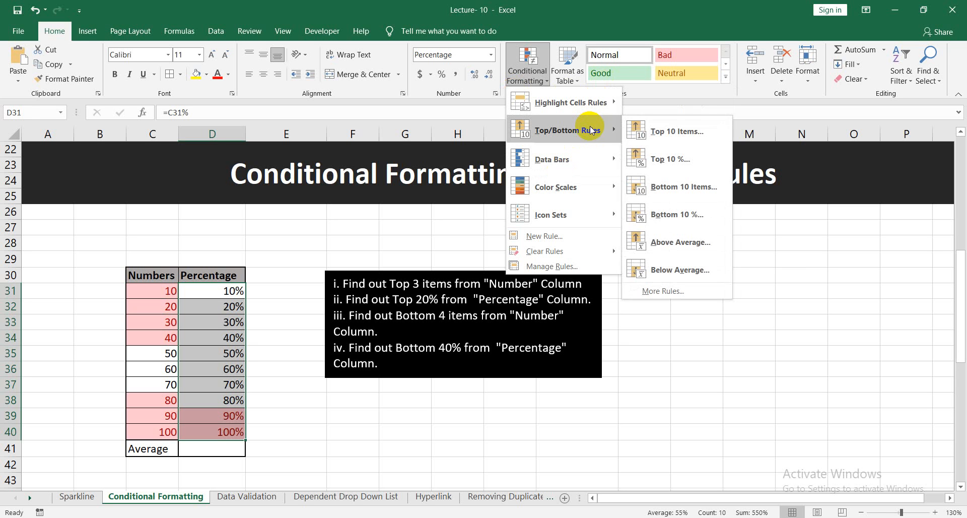
{"action": "left_click", "coordinate": [698, 217]}
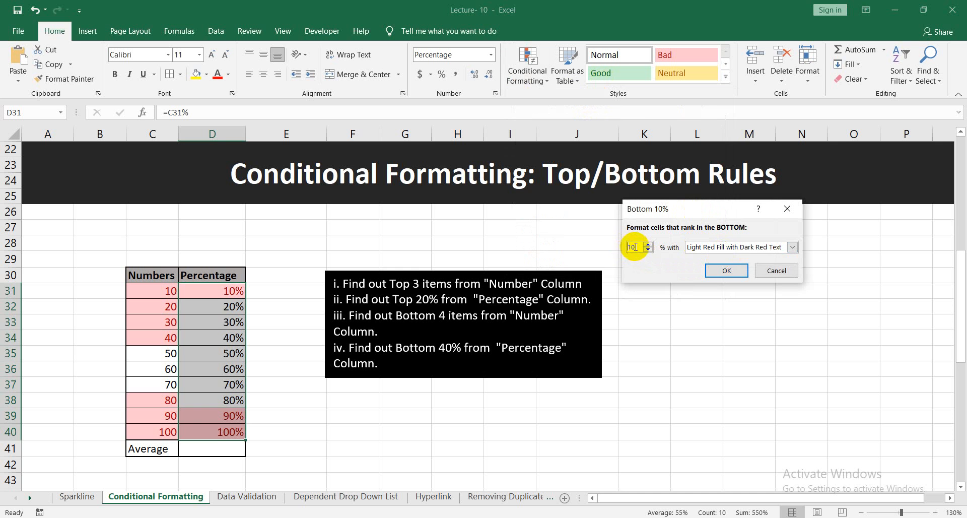
{"action": "key", "text": "BackSpace"}
{"action": "type", "text": "4"}
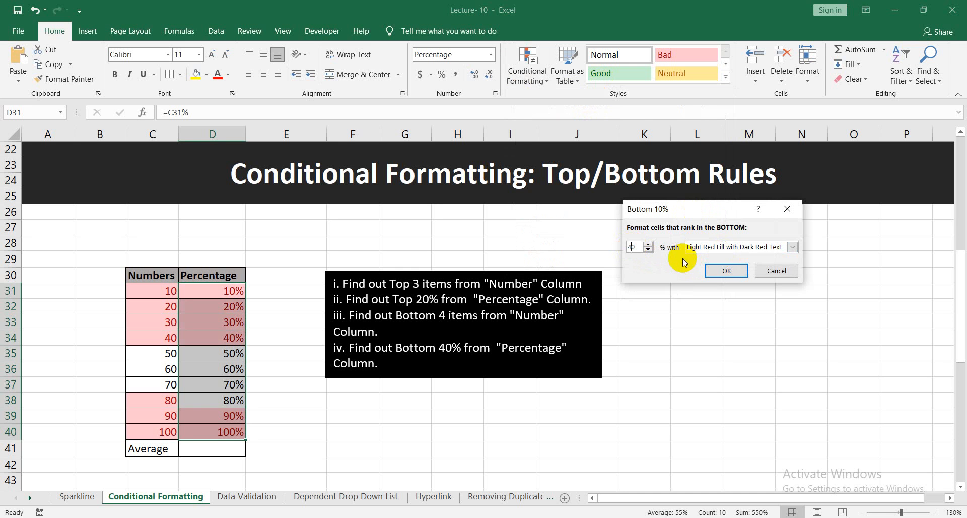
{"action": "left_click", "coordinate": [731, 271]}
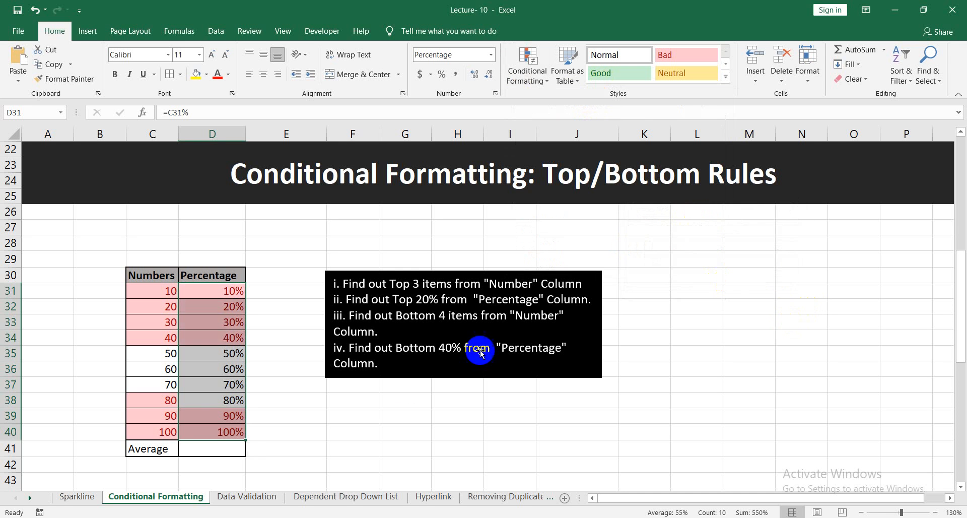
{"action": "scroll", "coordinate": [314, 389], "scroll_direction": "down", "scroll_amount": 1}
{"action": "left_click", "coordinate": [302, 319]}
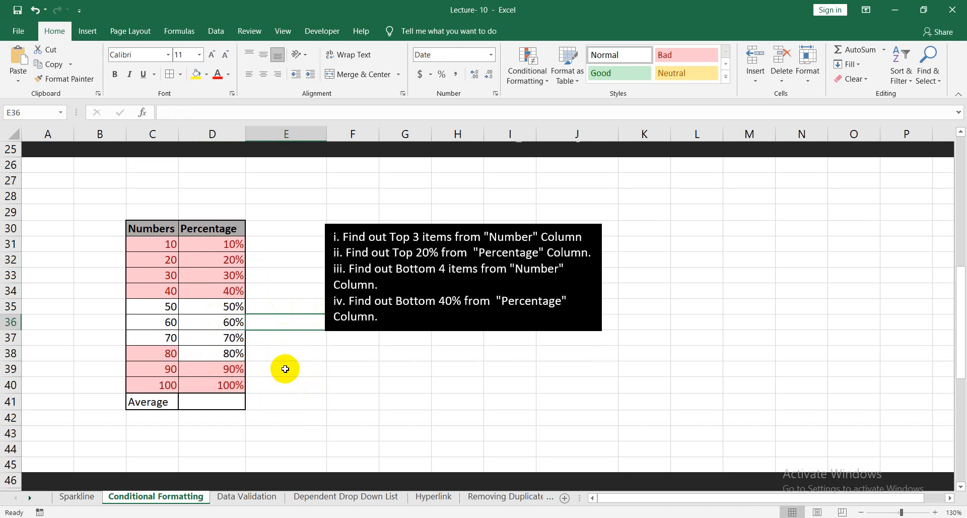
Undo all top and bottom highlighting in the Numbers and Percentage columns, along with the wording change in task iv.
{"action": "key", "text": "ctrl+z"}
{"action": "key", "text": "ctrl+z"}
{"action": "key", "text": "ctrl+z"}
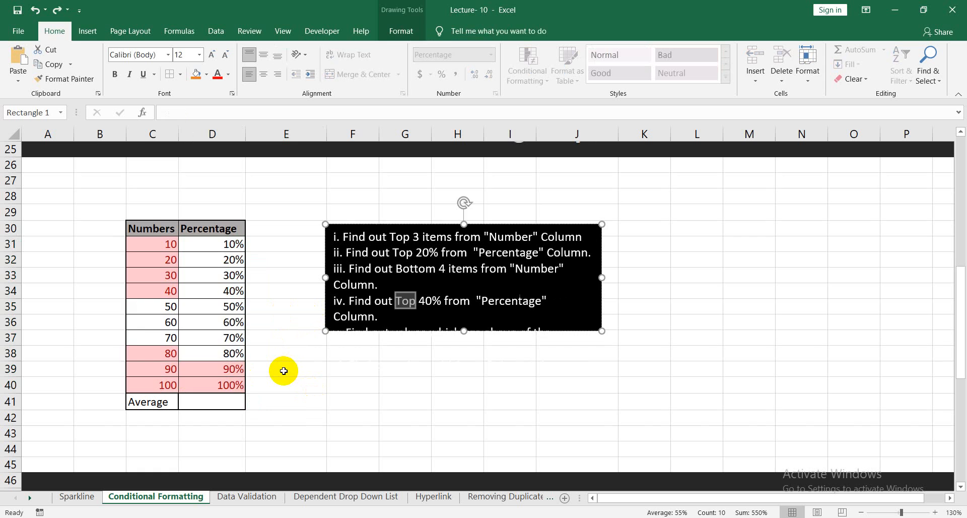
{"action": "key", "text": "ctrl+z"}
{"action": "key", "text": "ctrl+z"}
{"action": "key", "text": "ctrl+z"}
{"action": "left_click", "coordinate": [307, 306]}
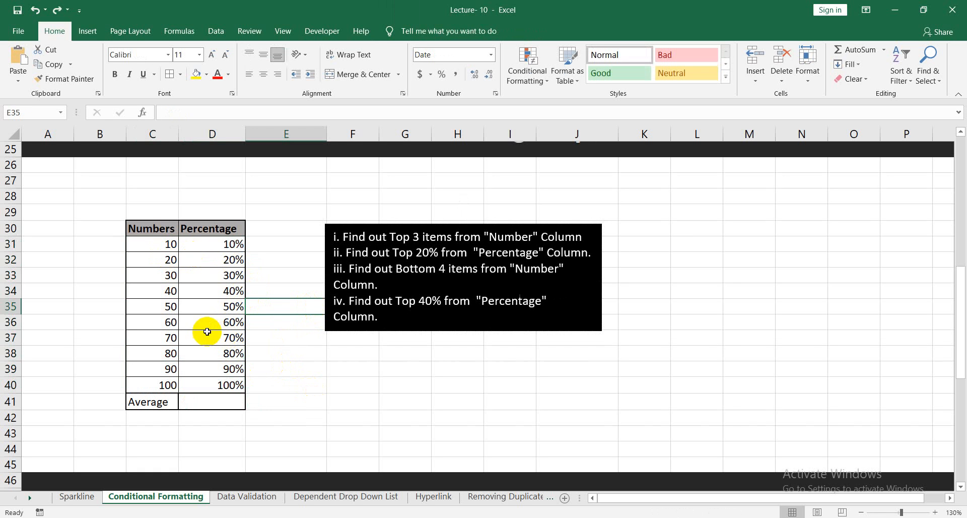
Highlight the above-average numbers in C31:C40 with Light Red Fill with Dark Red Text, and undo that rule.
{"action": "left_click_drag", "start_coordinate": [157, 246], "coordinate": [151, 385]}
{"action": "left_click", "coordinate": [526, 76]}
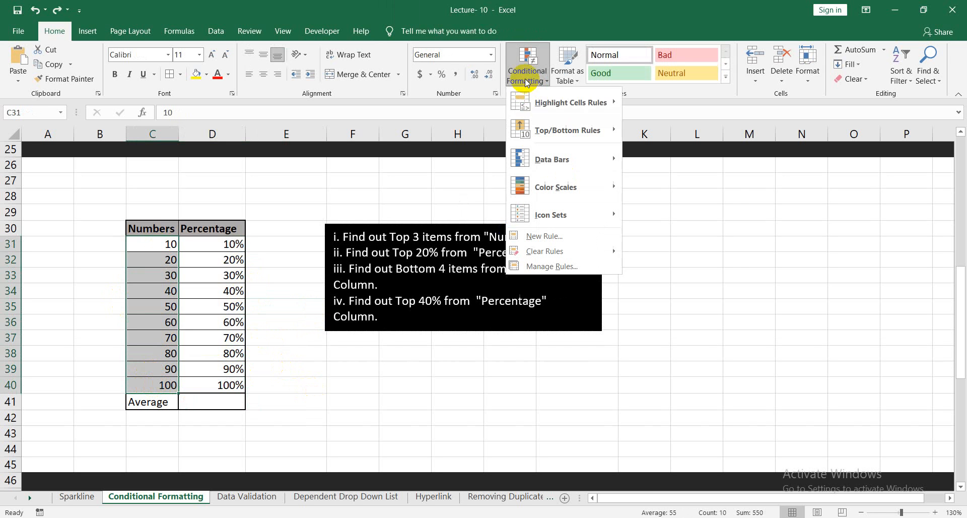
{"action": "mouse_move", "coordinate": [561, 132]}
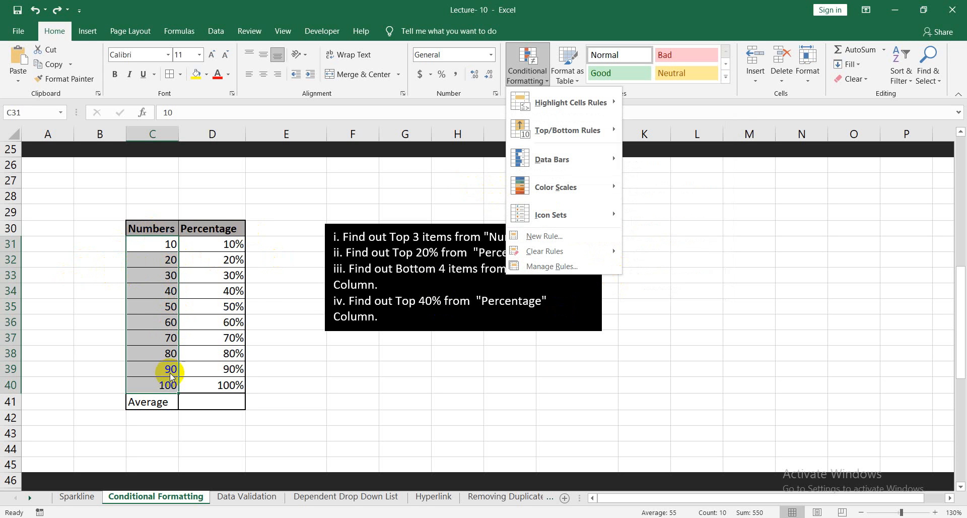
{"action": "mouse_move", "coordinate": [578, 217]}
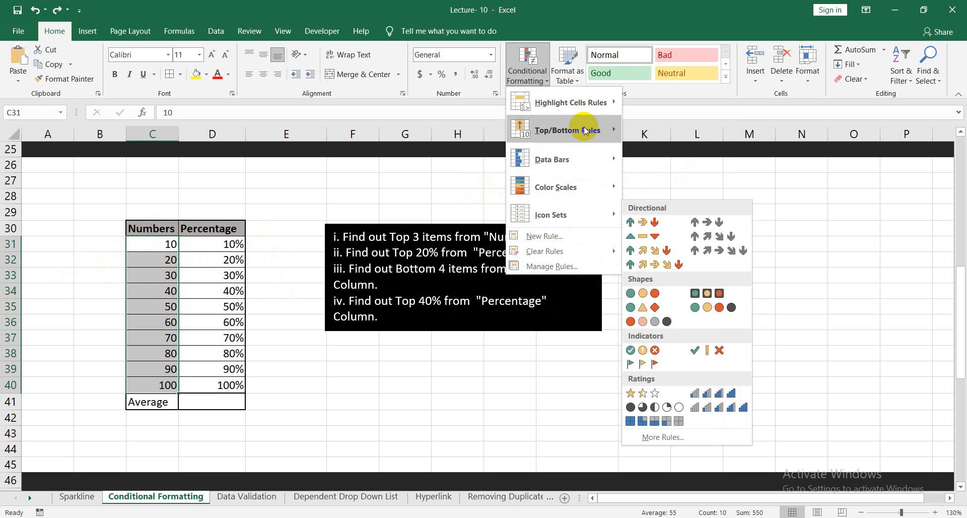
{"action": "mouse_move", "coordinate": [590, 132]}
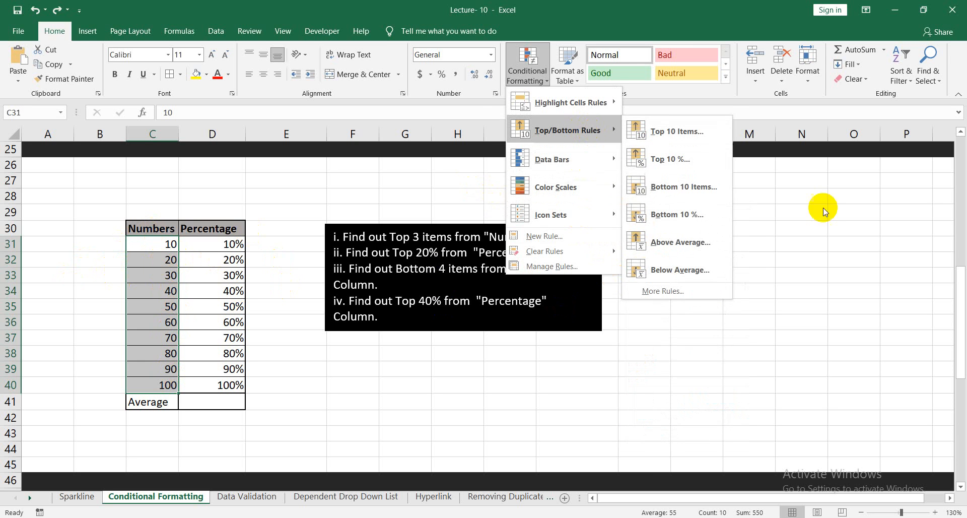
{"action": "left_click", "coordinate": [690, 244]}
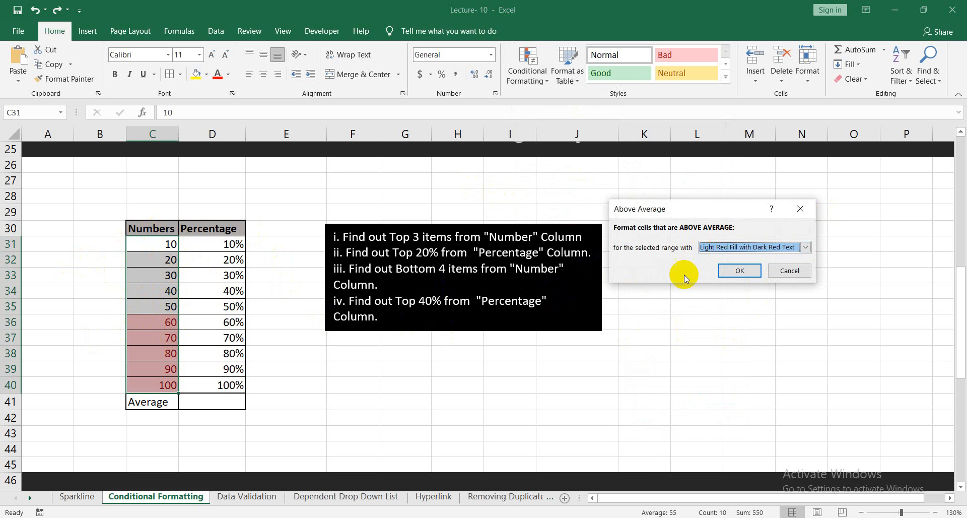
{"action": "left_click", "coordinate": [738, 271]}
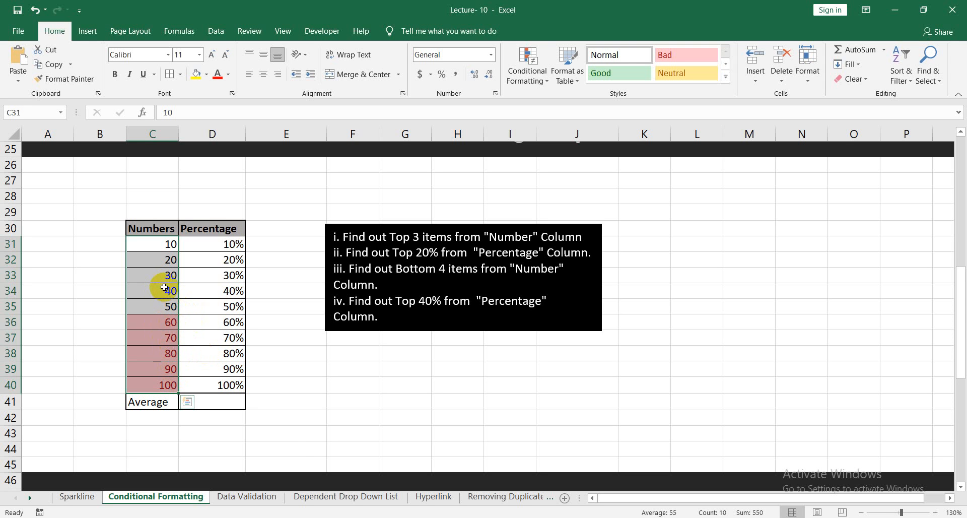
{"action": "key", "text": "ctrl+z"}
{"action": "left_click", "coordinate": [328, 420]}
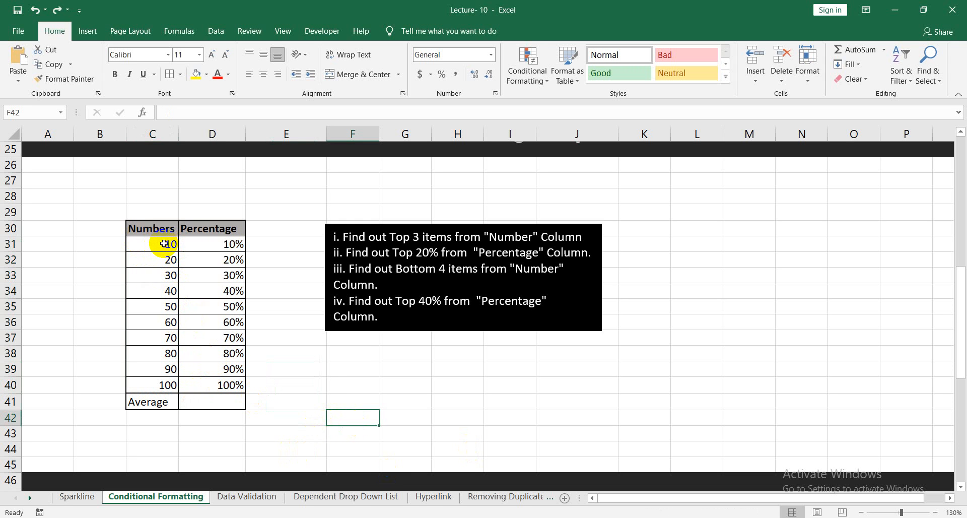
Highlight the below-average numbers in C31:C39 with Light Red Fill with Dark Red Text.
{"action": "left_click_drag", "start_coordinate": [165, 246], "coordinate": [169, 368]}
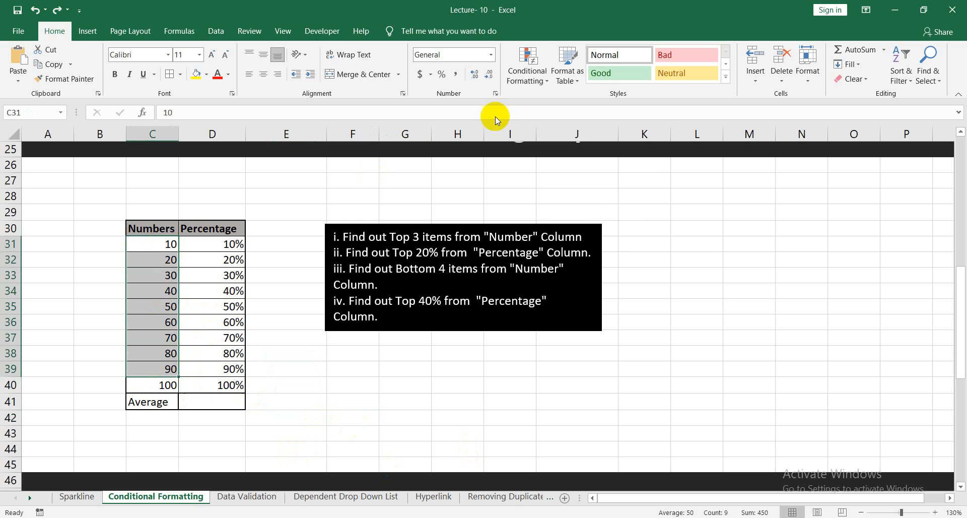
{"action": "left_click", "coordinate": [519, 81]}
{"action": "mouse_move", "coordinate": [570, 130]}
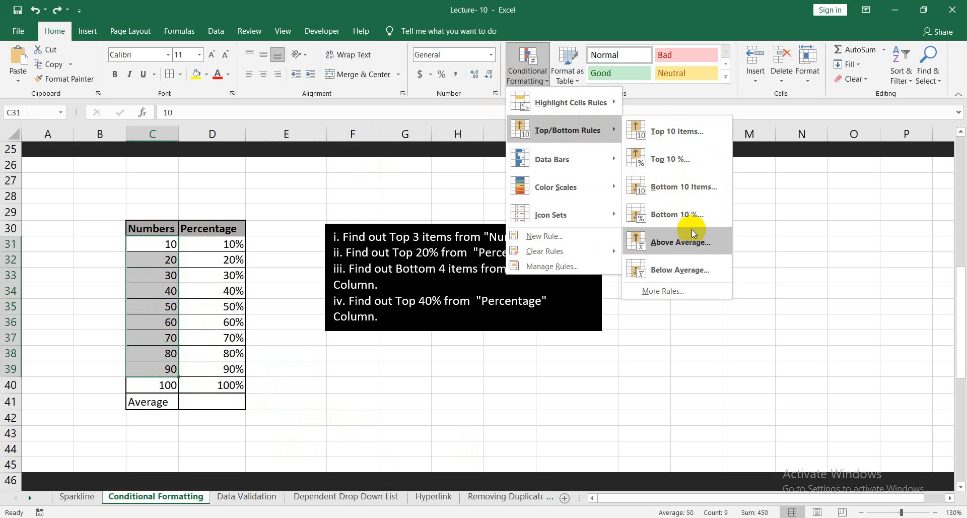
{"action": "left_click", "coordinate": [681, 271]}
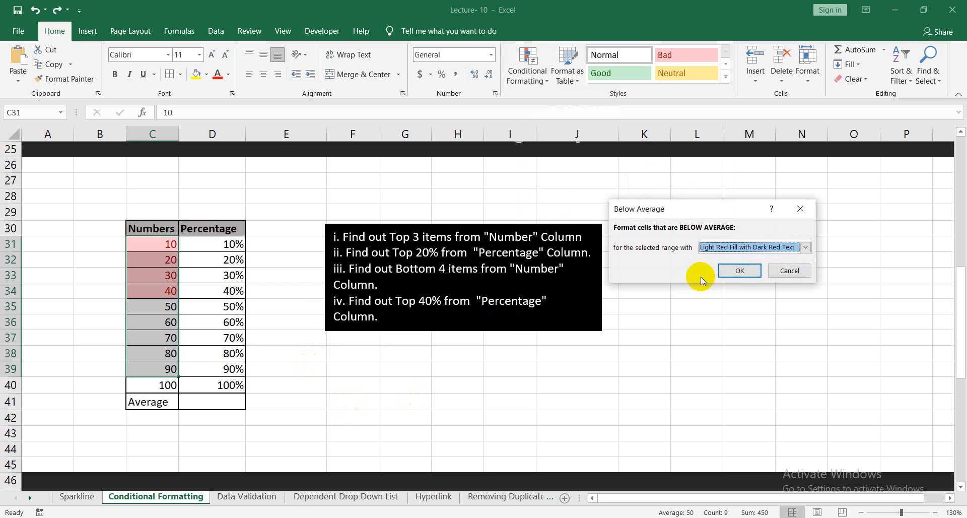
{"action": "left_click", "coordinate": [739, 274]}
{"action": "left_click", "coordinate": [297, 368]}
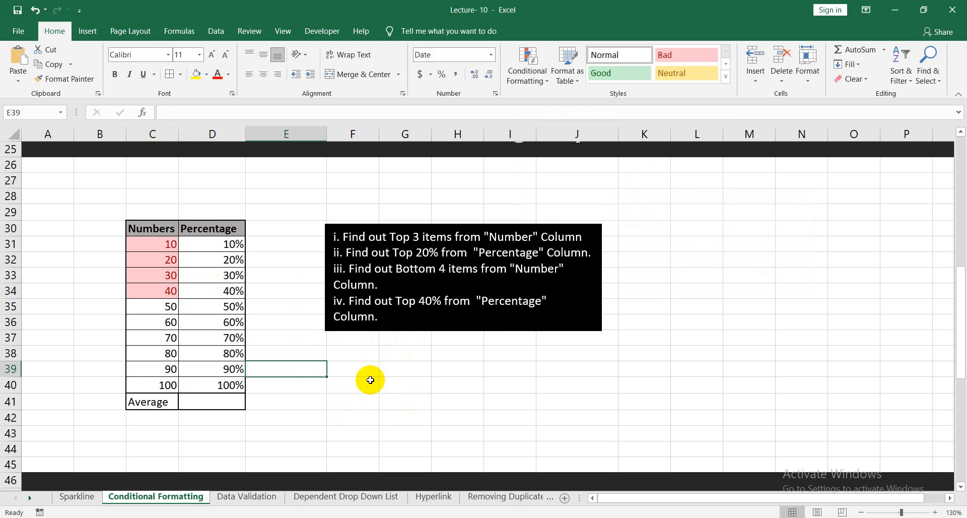
Widen column F to fit its "Icon Sets" header and select the Data Bars values in D55:D64.
{"action": "scroll", "coordinate": [352, 363], "scroll_direction": "down", "scroll_amount": 5}
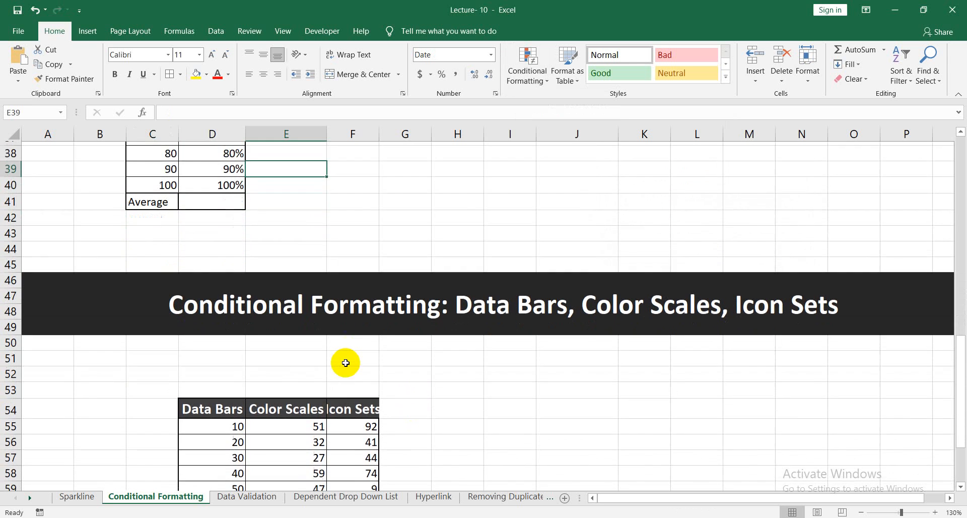
{"action": "scroll", "coordinate": [347, 363], "scroll_direction": "down", "scroll_amount": 2}
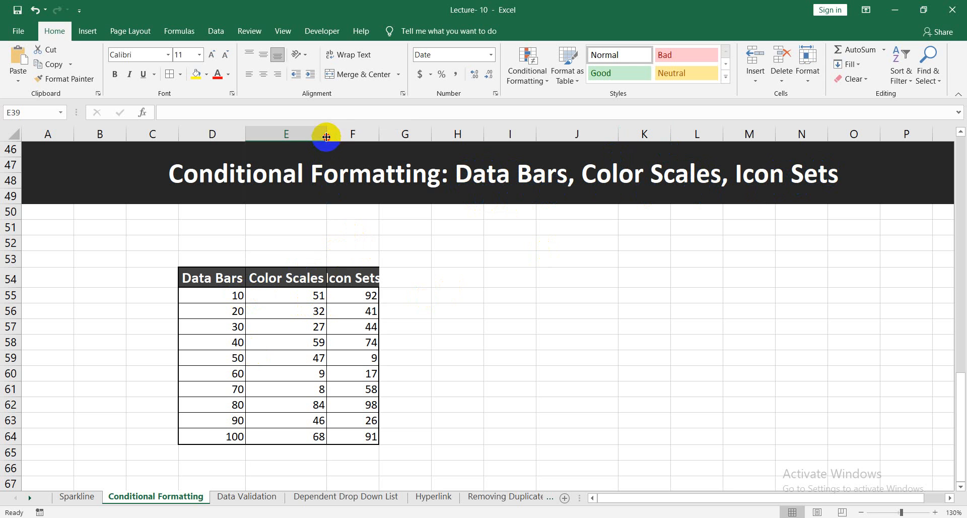
{"action": "mouse_move", "coordinate": [386, 132]}
{"action": "left_mouse_down"}
{"action": "mouse_move", "coordinate": [378, 132]}
{"action": "mouse_move", "coordinate": [388, 133]}
{"action": "left_mouse_up"}
{"action": "left_click", "coordinate": [443, 277]}
{"action": "left_click_drag", "start_coordinate": [226, 298], "coordinate": [222, 436]}
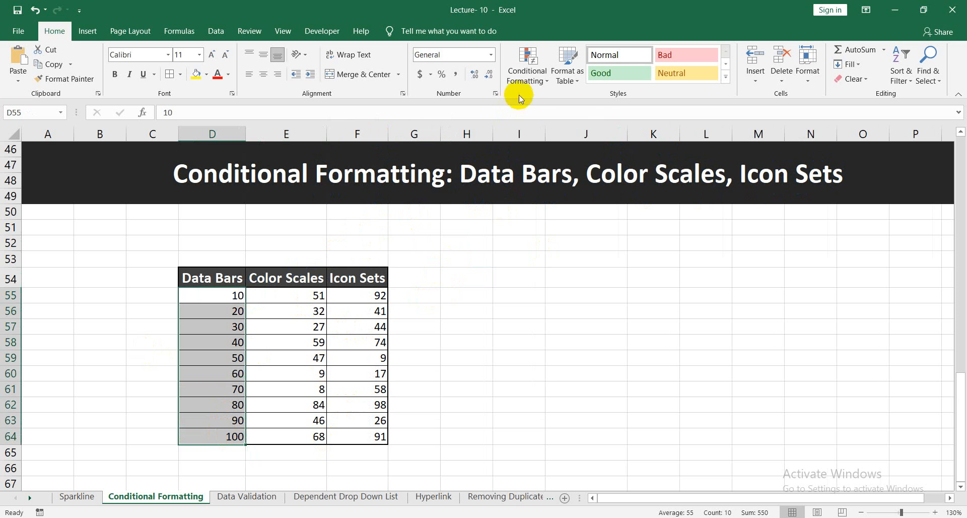
{"action": "left_click", "coordinate": [527, 82]}
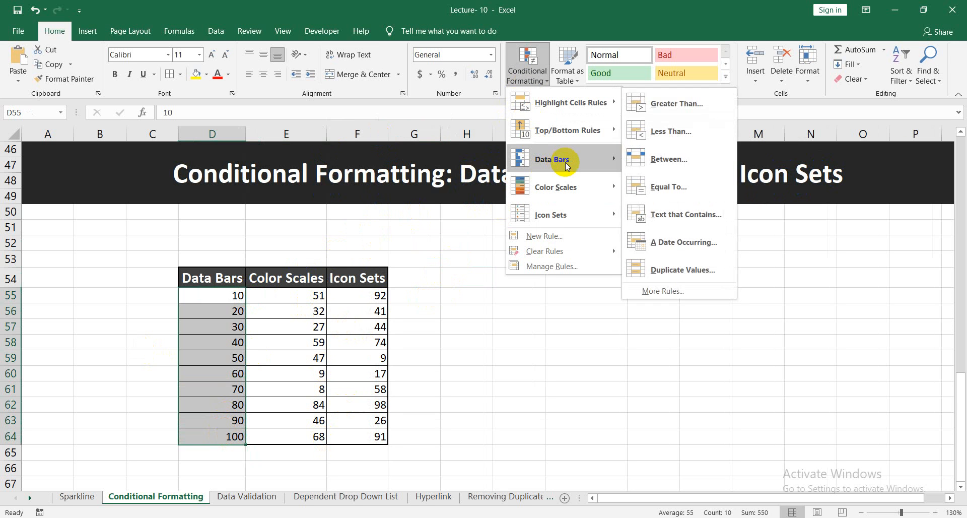
{"action": "mouse_move", "coordinate": [560, 165]}
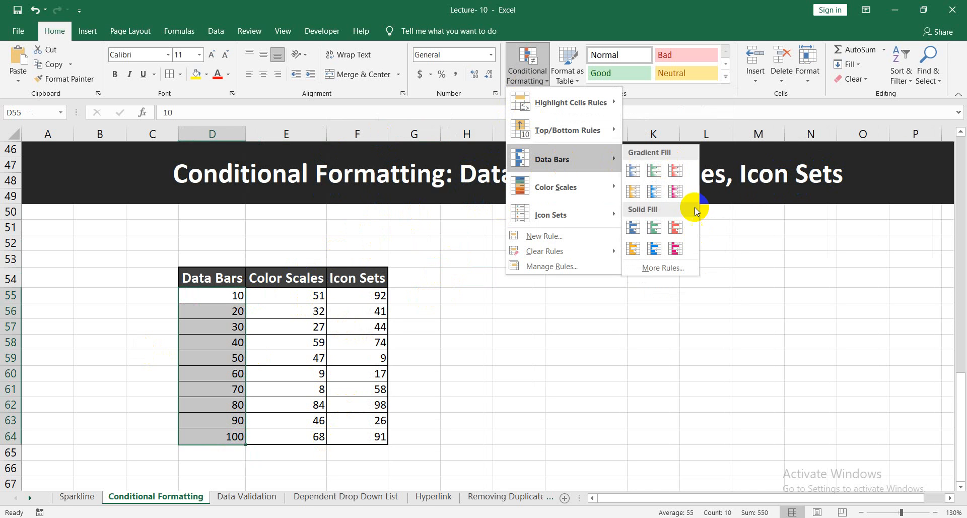
{"action": "left_click", "coordinate": [664, 269]}
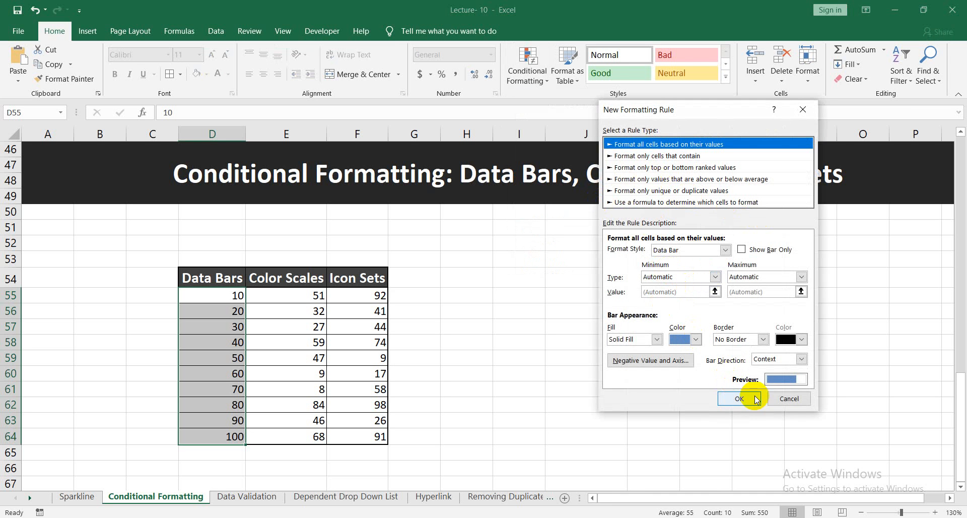
{"action": "left_click", "coordinate": [789, 398]}
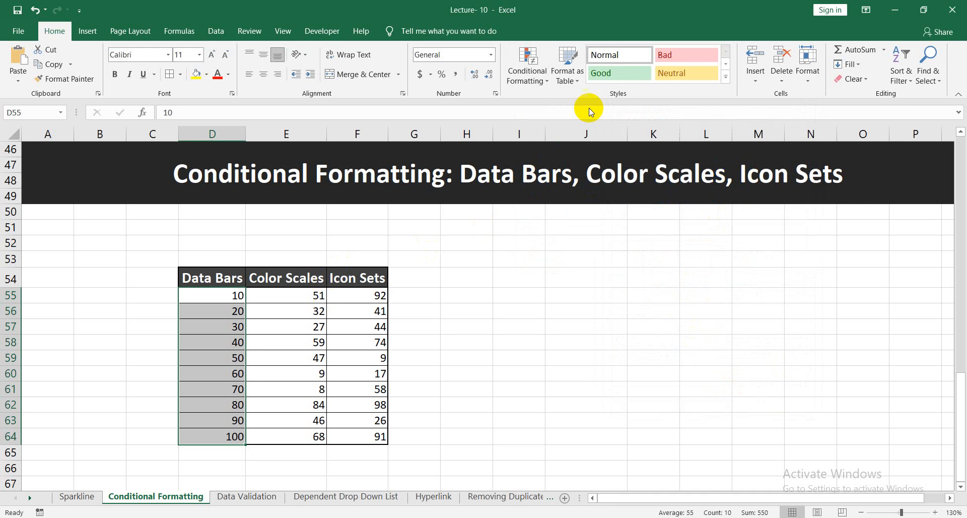
Apply blue gradient-fill data bars to the Data Bars values in D55:D64.
{"action": "left_click", "coordinate": [528, 70]}
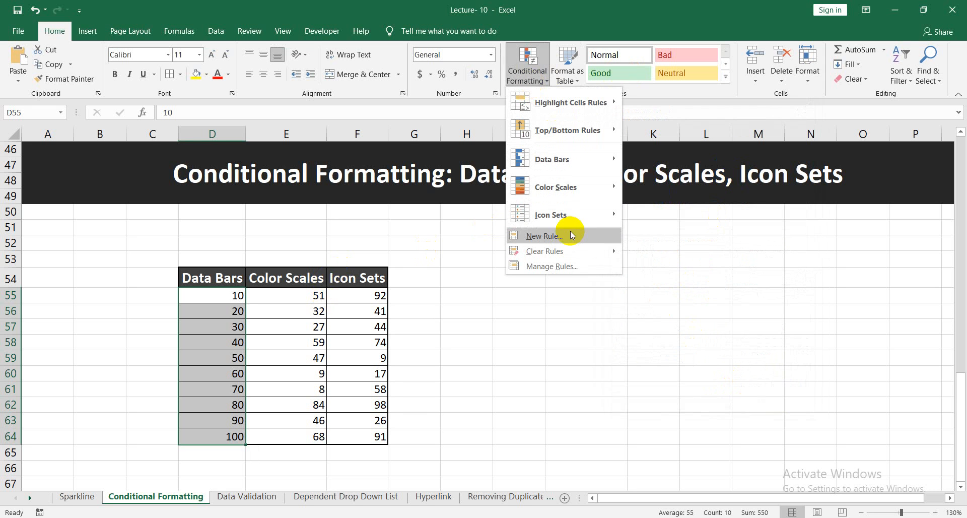
{"action": "mouse_move", "coordinate": [573, 150]}
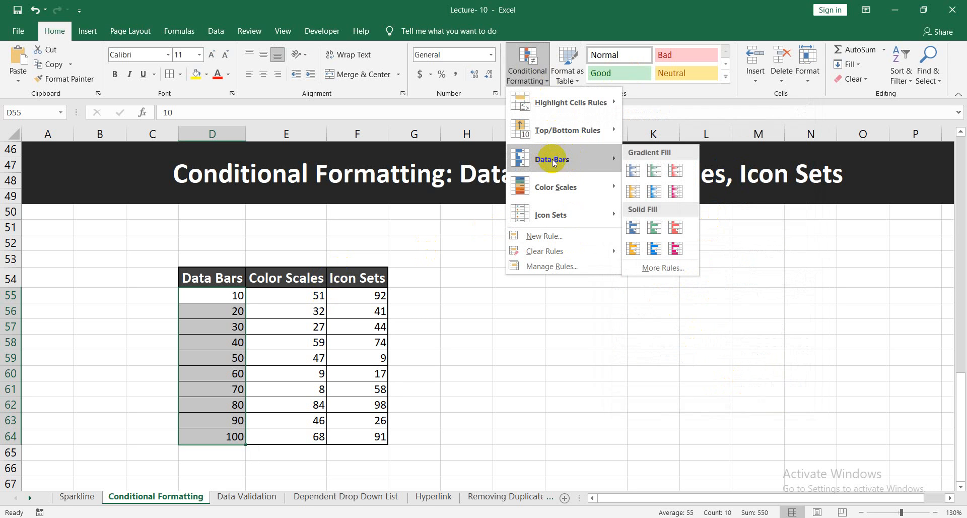
{"action": "left_click", "coordinate": [636, 172]}
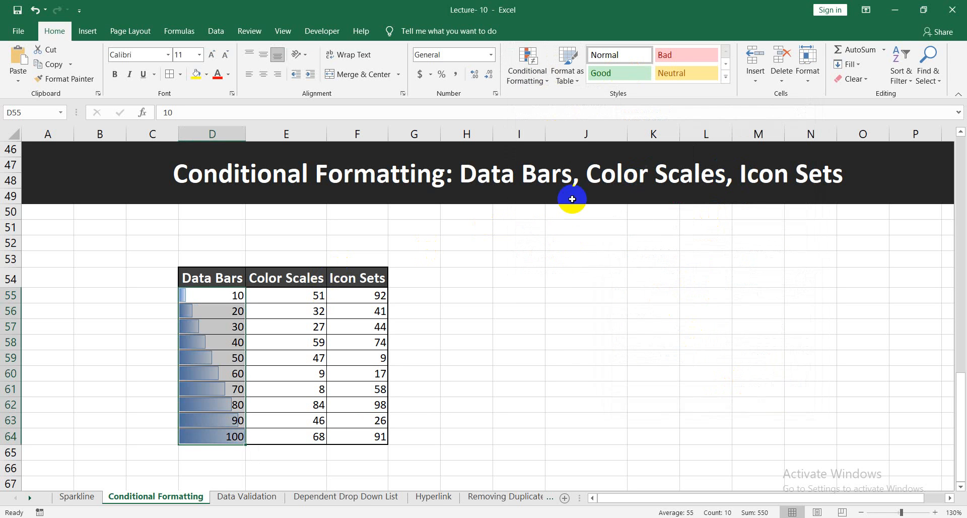
{"action": "left_click", "coordinate": [596, 394]}
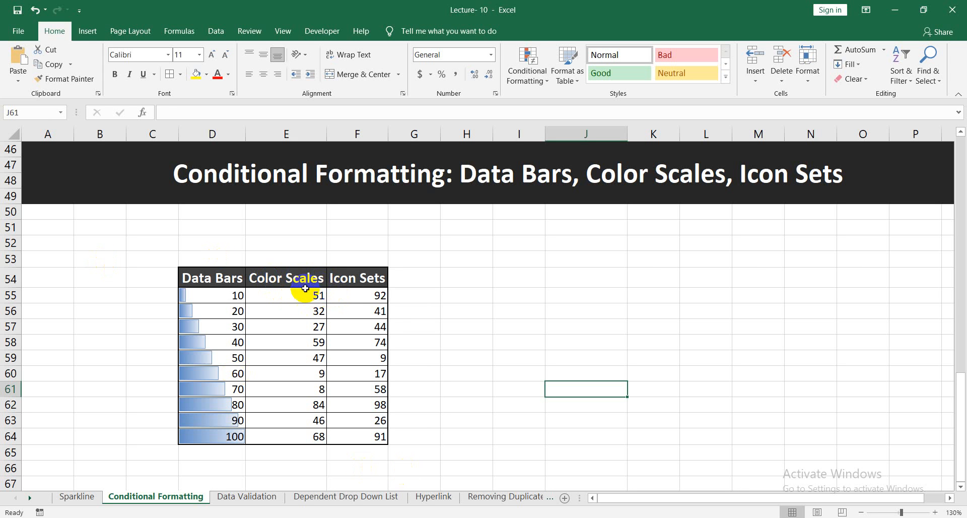
Apply the Green-Yellow-Red color scale to the Color Scales values in E55:E64.
{"action": "left_click_drag", "start_coordinate": [307, 296], "coordinate": [313, 438]}
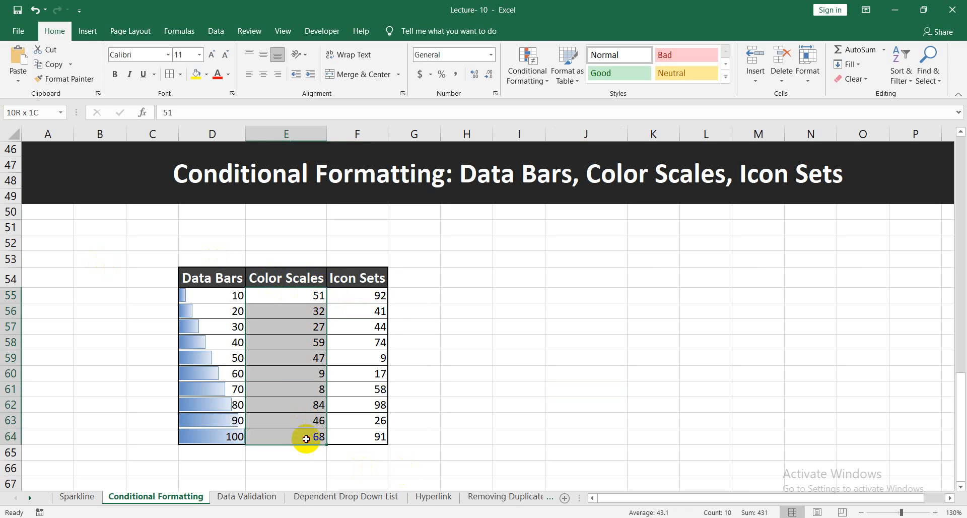
{"action": "left_click", "coordinate": [533, 81]}
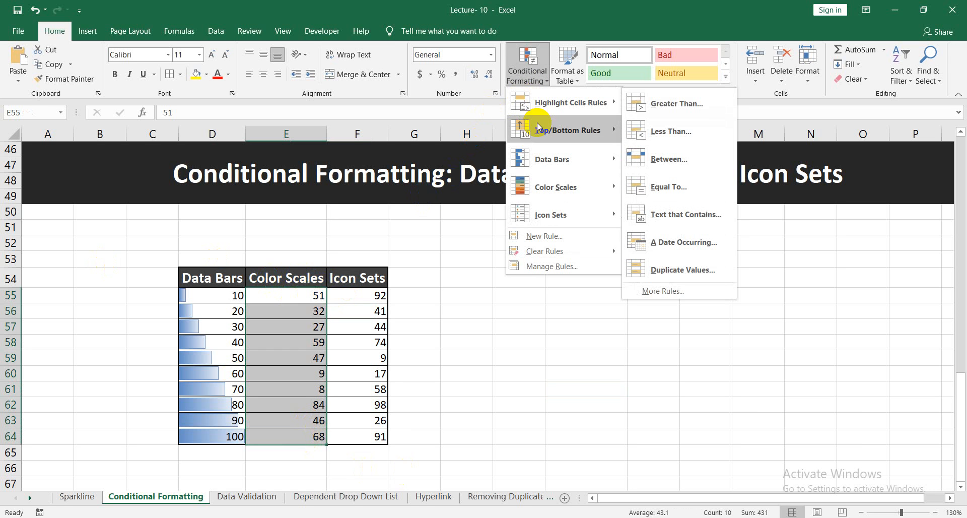
{"action": "mouse_move", "coordinate": [580, 190]}
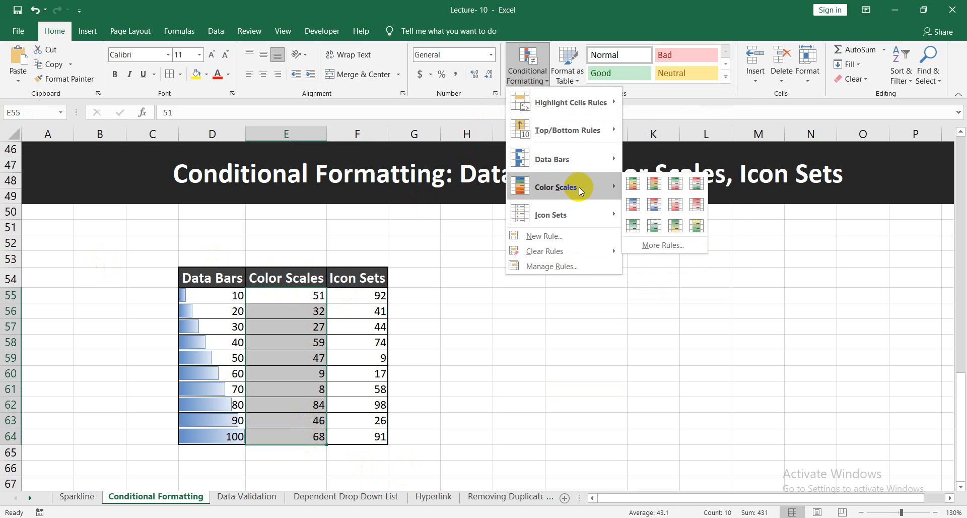
{"action": "left_click", "coordinate": [638, 185]}
{"action": "left_click", "coordinate": [602, 375]}
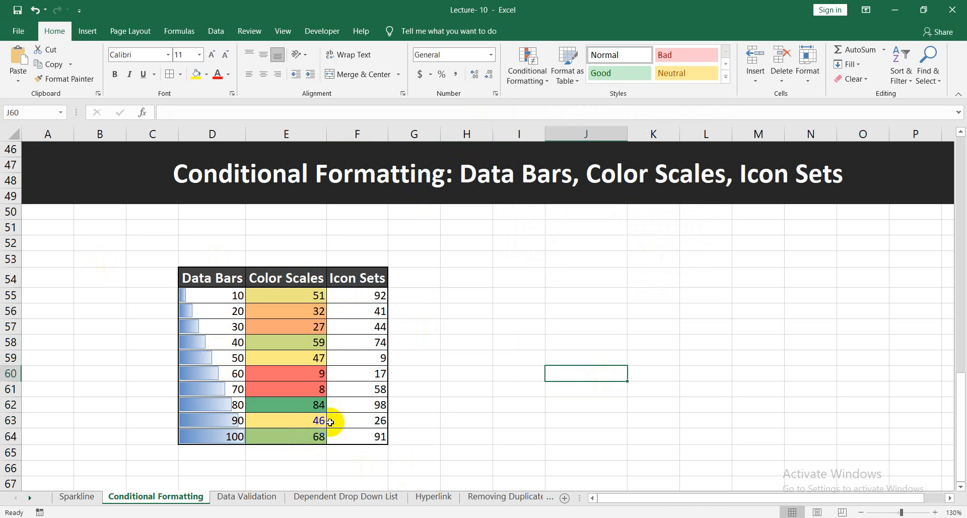
{"action": "left_click", "coordinate": [477, 419]}
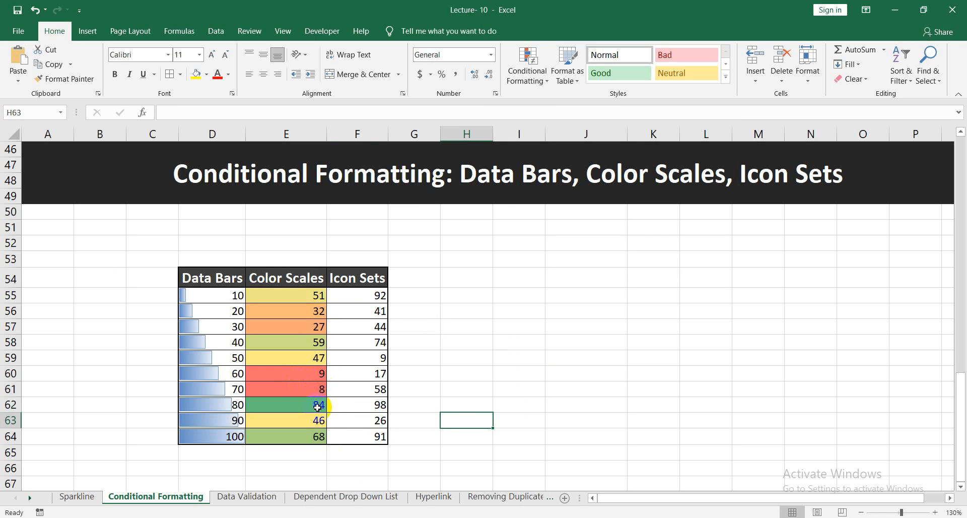
{"action": "left_click", "coordinate": [316, 406]}
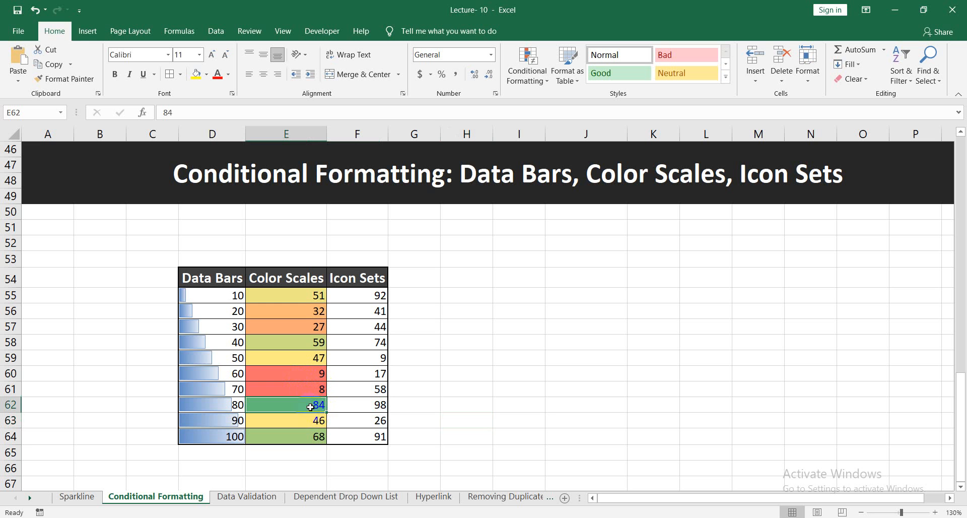
{"action": "left_click", "coordinate": [314, 442]}
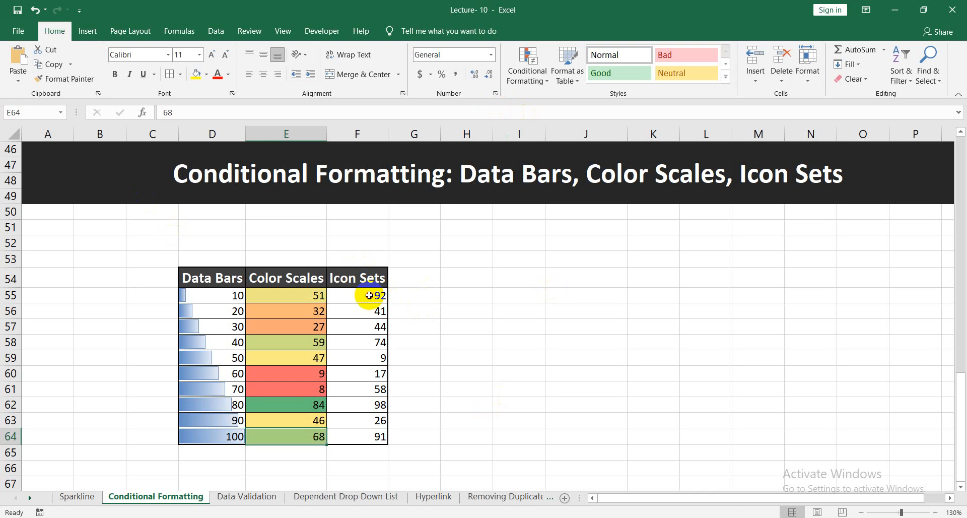
Look through the rule types for a custom formatting rule on F55:F64, including the formula-based type, without creating a rule.
{"action": "left_click_drag", "start_coordinate": [369, 296], "coordinate": [382, 436]}
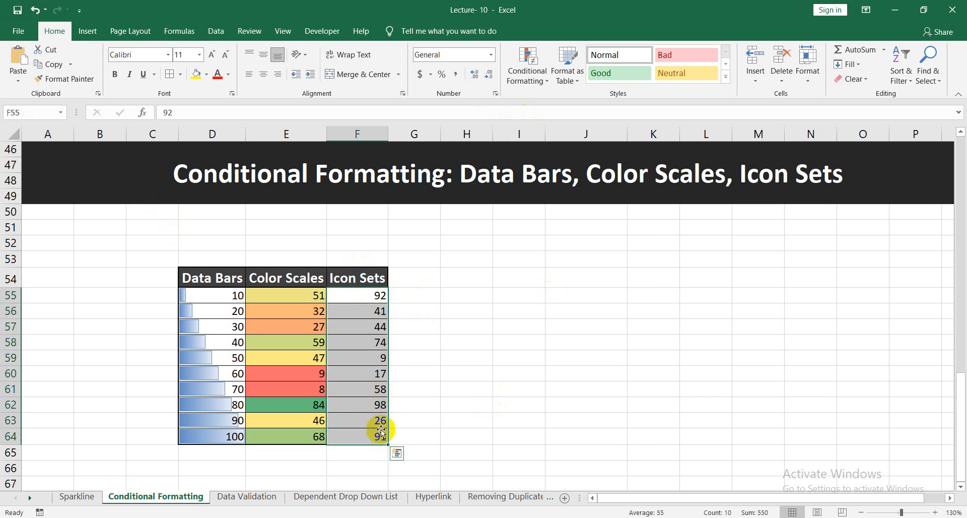
{"action": "left_click", "coordinate": [538, 82]}
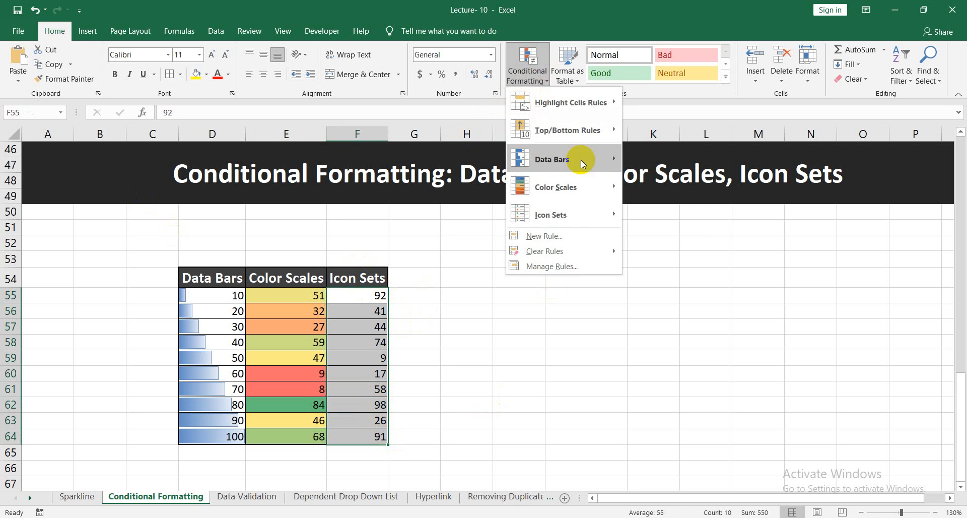
{"action": "mouse_move", "coordinate": [603, 189]}
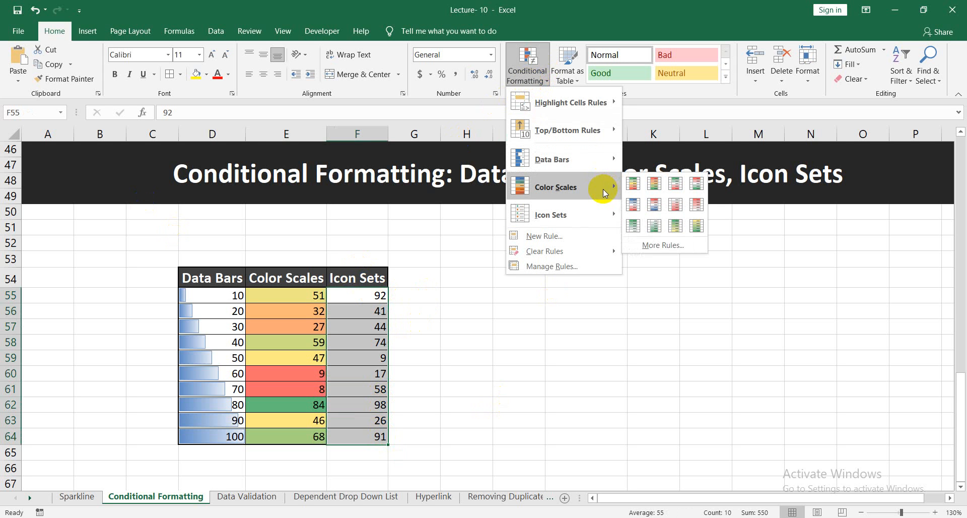
{"action": "left_click", "coordinate": [649, 246]}
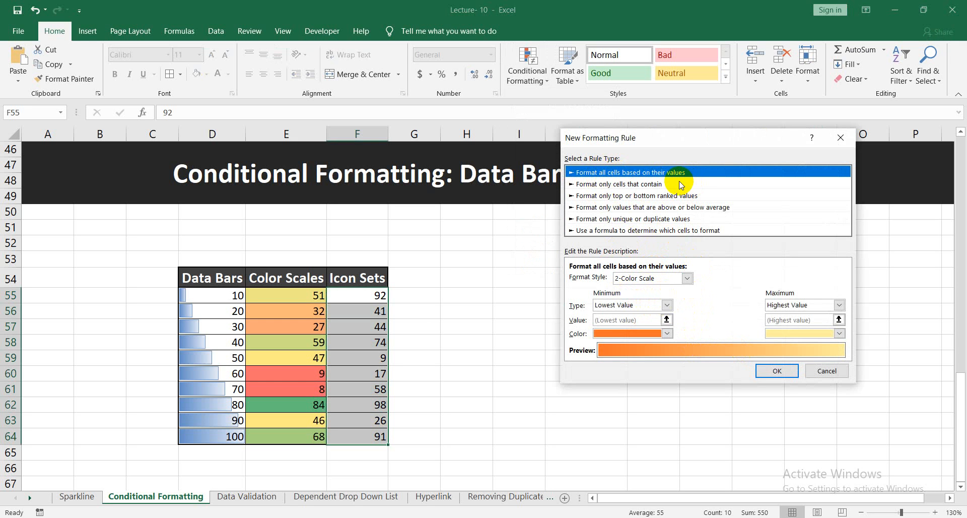
{"action": "left_click", "coordinate": [700, 231]}
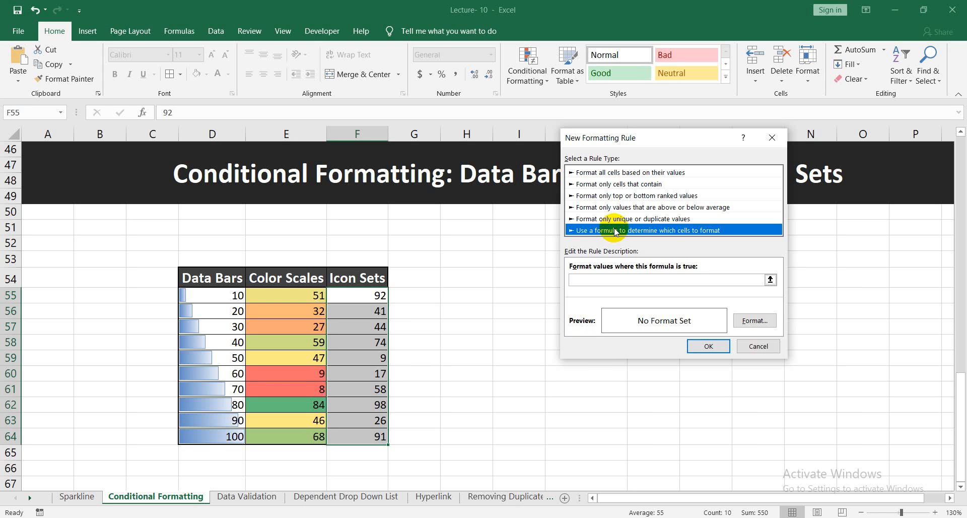
{"action": "left_click", "coordinate": [600, 280]}
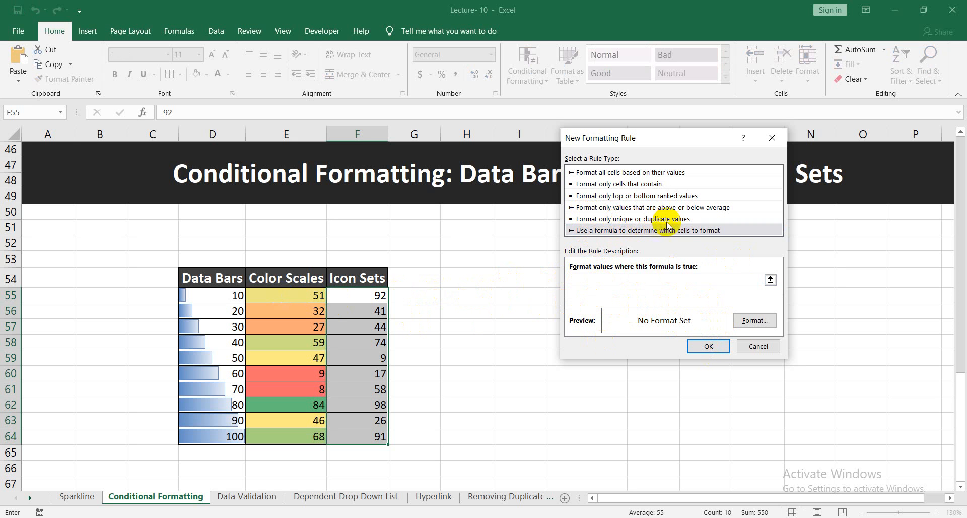
{"action": "left_click", "coordinate": [630, 207]}
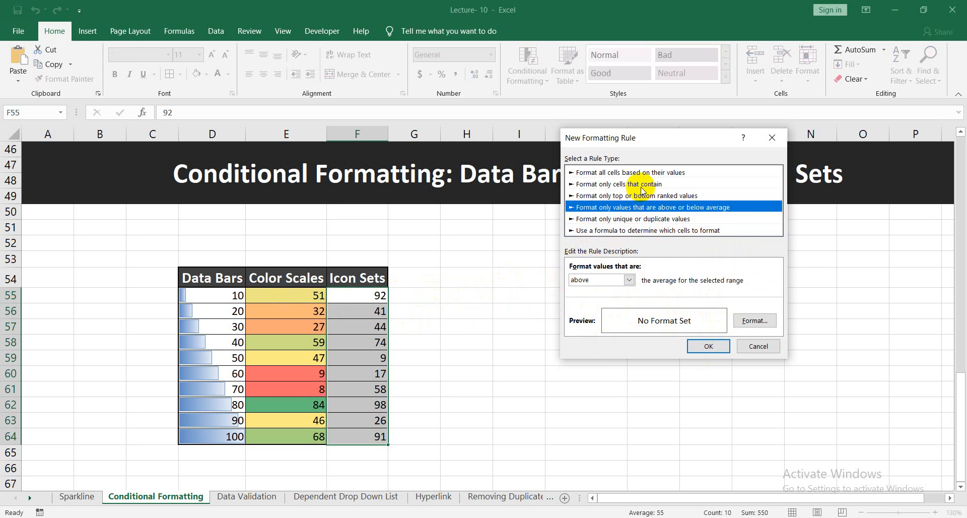
{"action": "left_click", "coordinate": [641, 185]}
{"action": "left_click", "coordinate": [637, 218]}
{"action": "left_click", "coordinate": [629, 196]}
{"action": "left_click", "coordinate": [629, 183]}
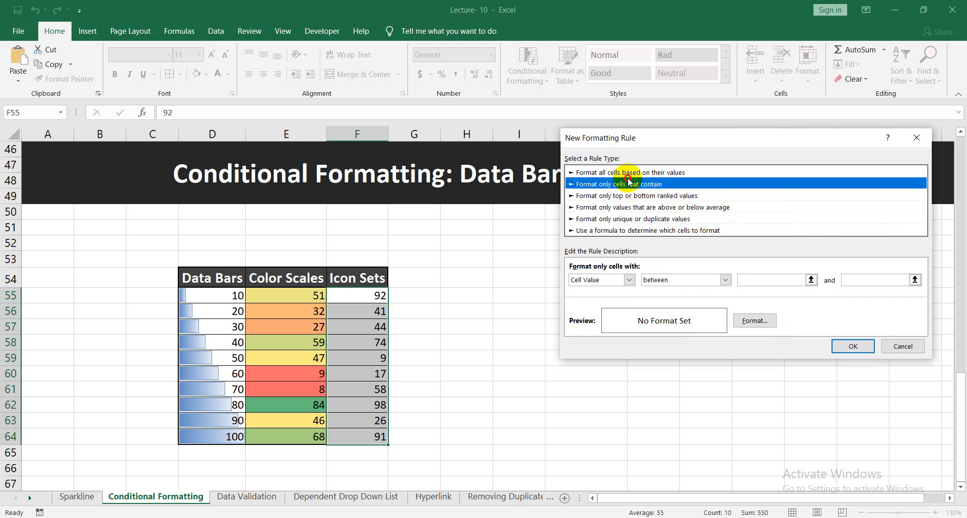
{"action": "left_click", "coordinate": [631, 208]}
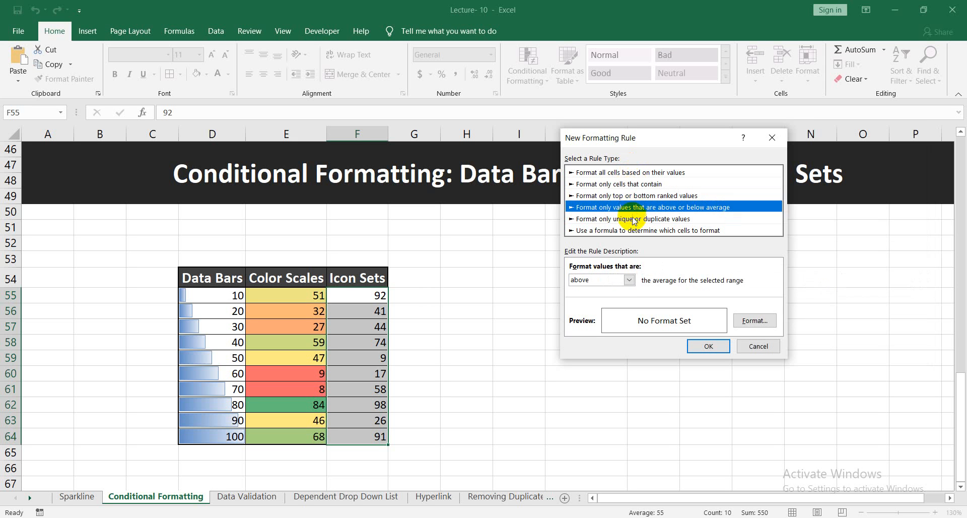
{"action": "left_click", "coordinate": [634, 219]}
{"action": "left_click", "coordinate": [636, 231]}
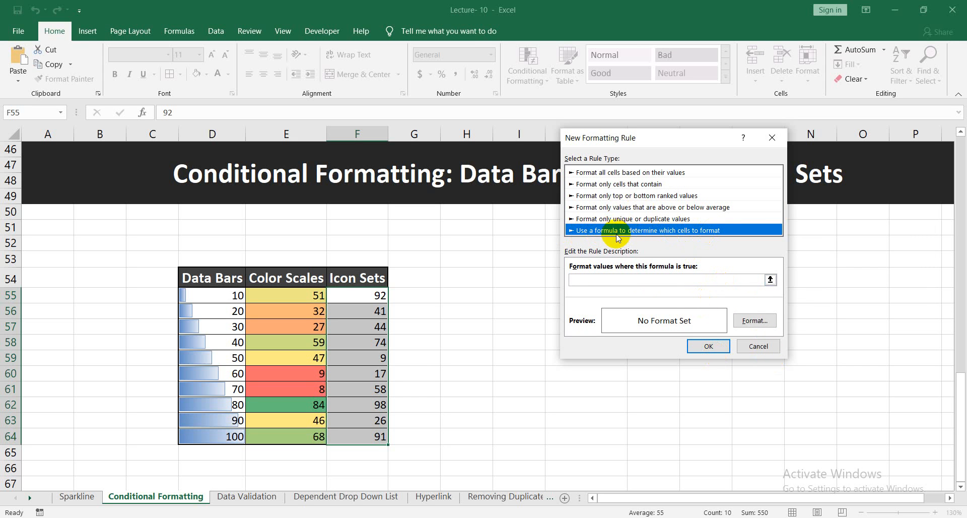
{"action": "left_click", "coordinate": [762, 347]}
{"action": "left_click", "coordinate": [512, 325]}
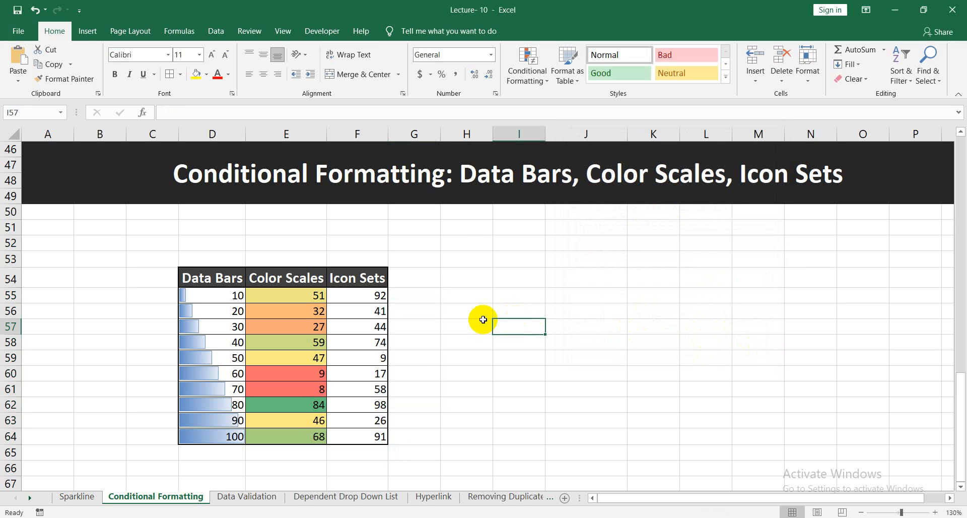
Apply the green, yellow and red circle icon set from Shapes to the Icon Sets values in F55:F64.
{"action": "left_click_drag", "start_coordinate": [364, 297], "coordinate": [359, 436]}
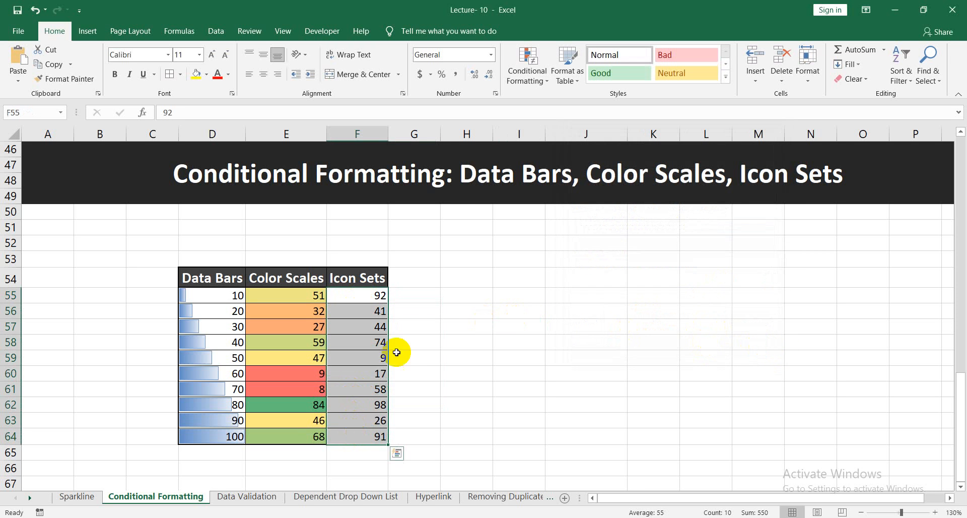
{"action": "left_click", "coordinate": [525, 78]}
{"action": "mouse_move", "coordinate": [582, 220]}
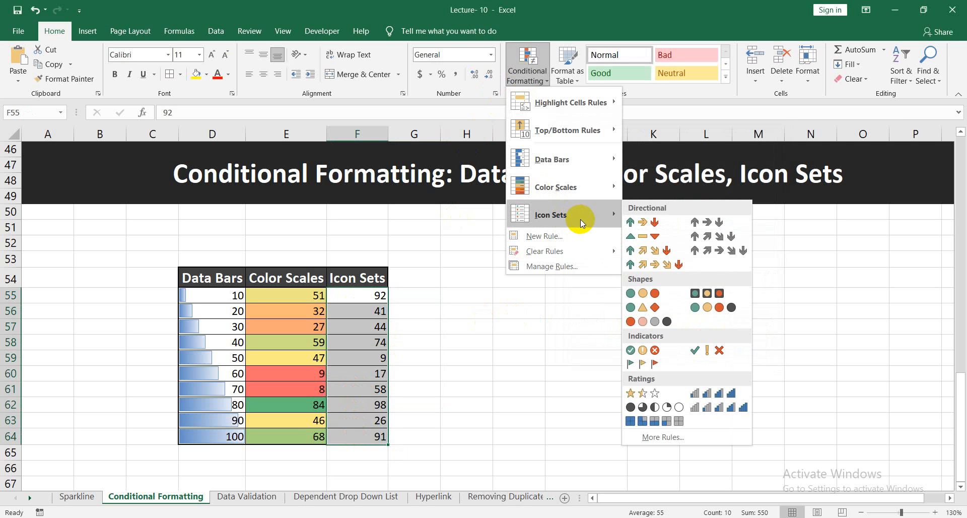
{"action": "left_click", "coordinate": [648, 295]}
{"action": "left_click", "coordinate": [519, 327]}
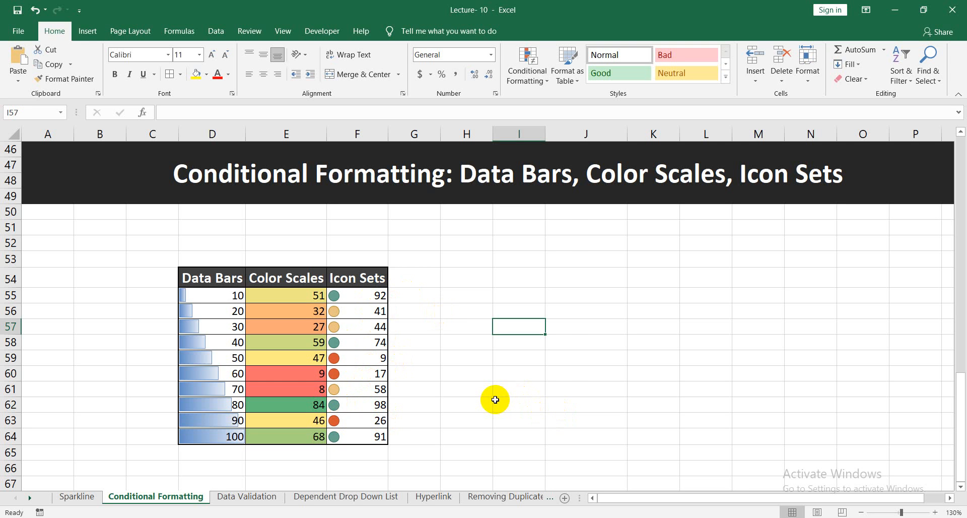
{"action": "scroll", "coordinate": [451, 356], "scroll_direction": "down", "scroll_amount": 2}
{"action": "scroll", "coordinate": [447, 358], "scroll_direction": "up", "scroll_amount": 4}
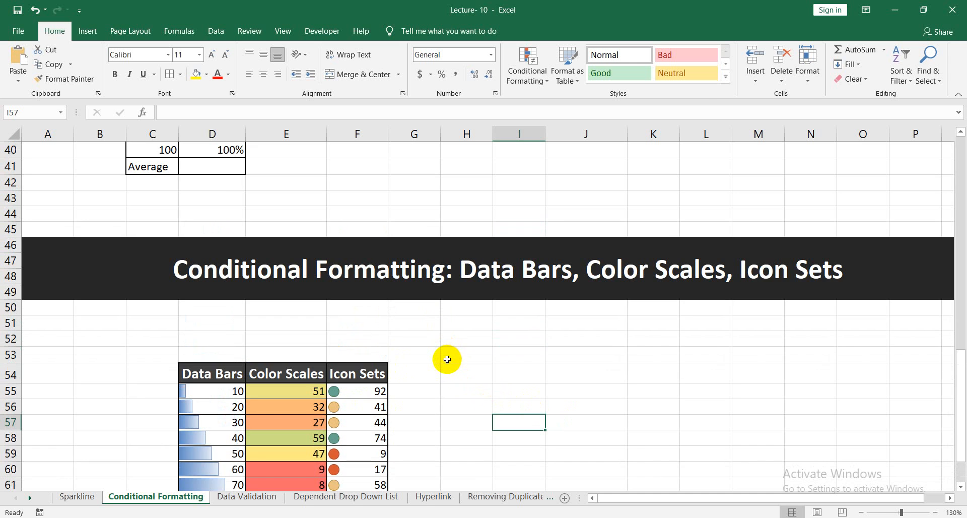
{"action": "scroll", "coordinate": [443, 420], "scroll_direction": "down", "scroll_amount": 2}
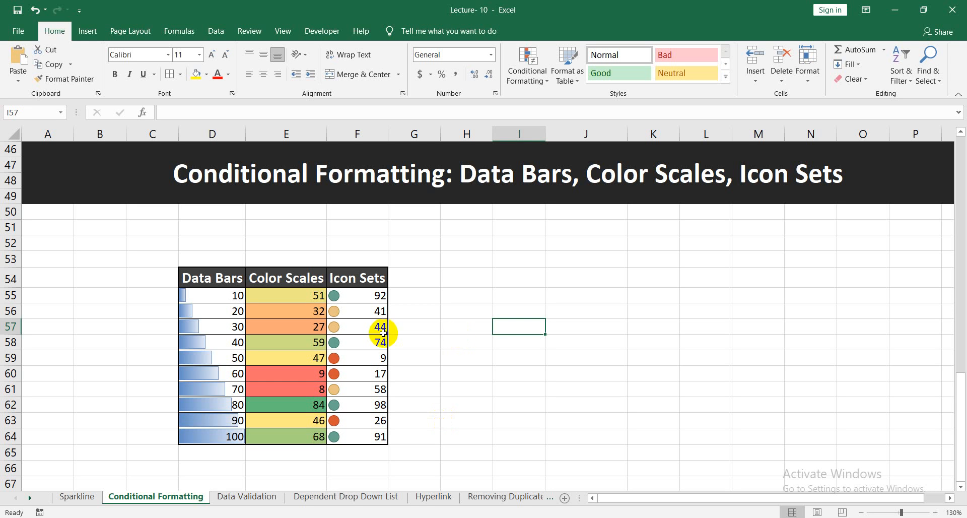
{"action": "left_click", "coordinate": [363, 291]}
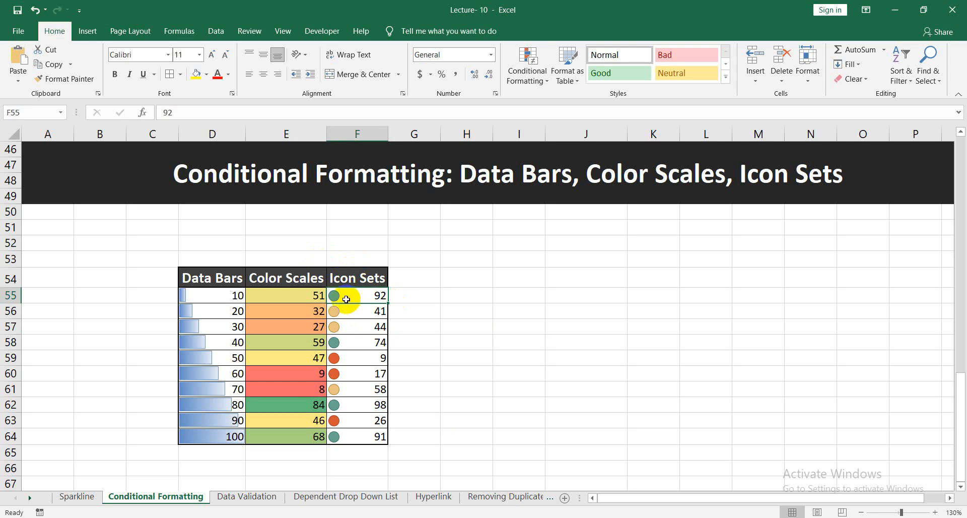
{"action": "left_click", "coordinate": [423, 300]}
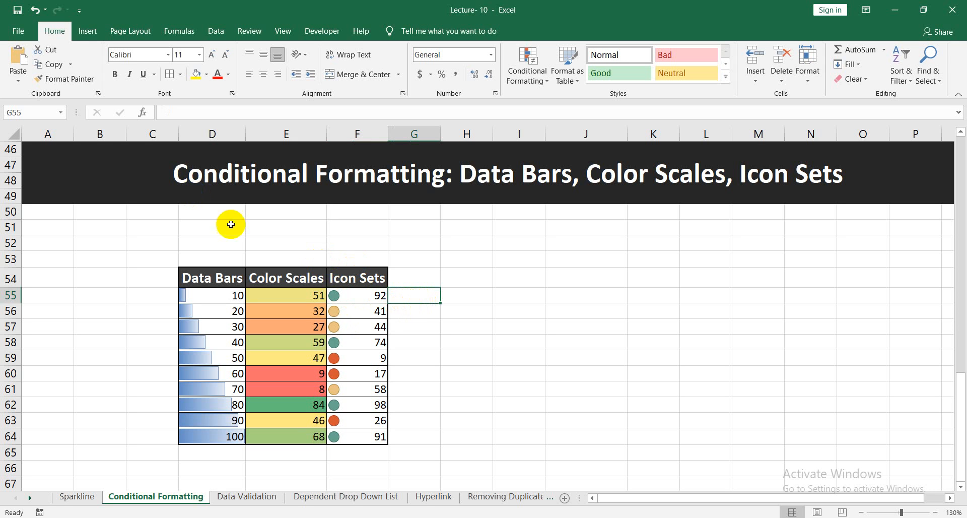
Examine the custom icon set rule options for F55:F64, including the icon thresholds, value types and available icon styles.
{"action": "left_click_drag", "start_coordinate": [383, 296], "coordinate": [383, 440]}
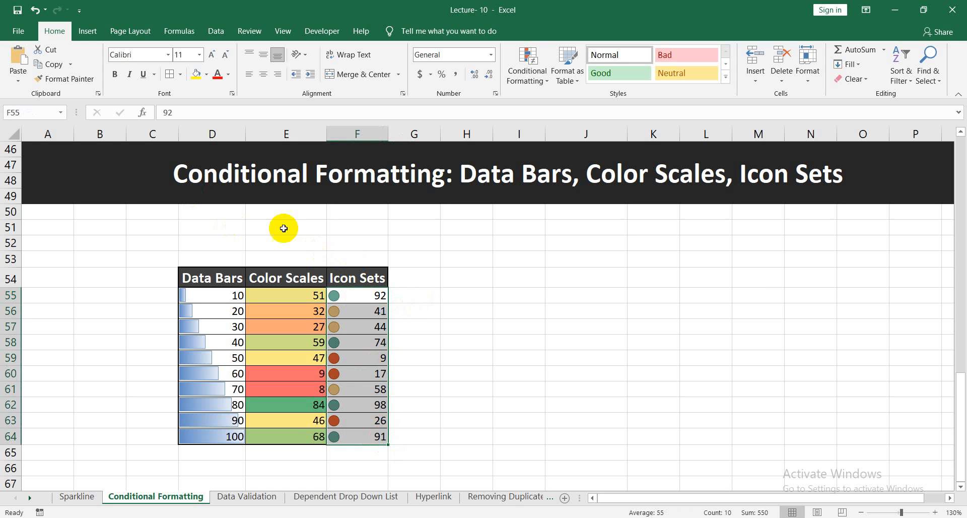
{"action": "left_click", "coordinate": [528, 75]}
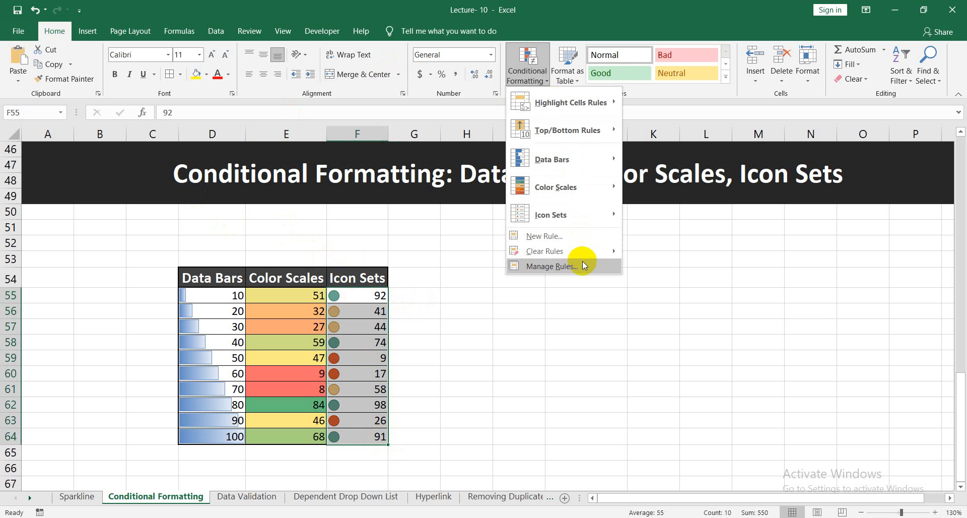
{"action": "mouse_move", "coordinate": [591, 216]}
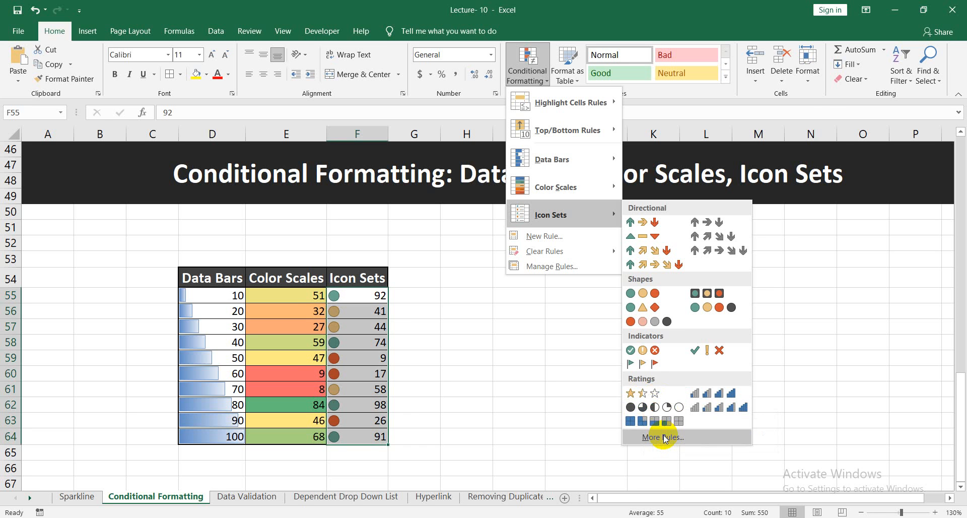
{"action": "left_click", "coordinate": [663, 437]}
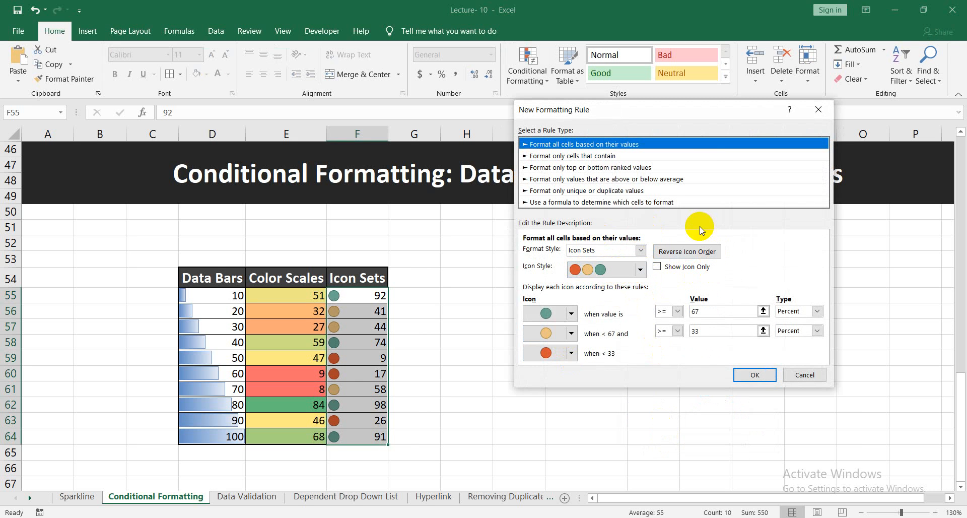
{"action": "left_click", "coordinate": [579, 201]}
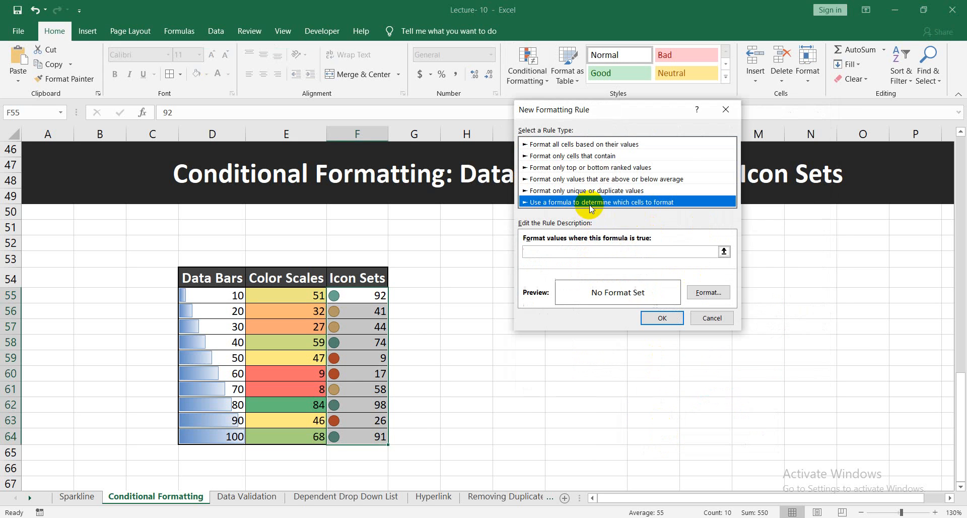
{"action": "left_click", "coordinate": [580, 144]}
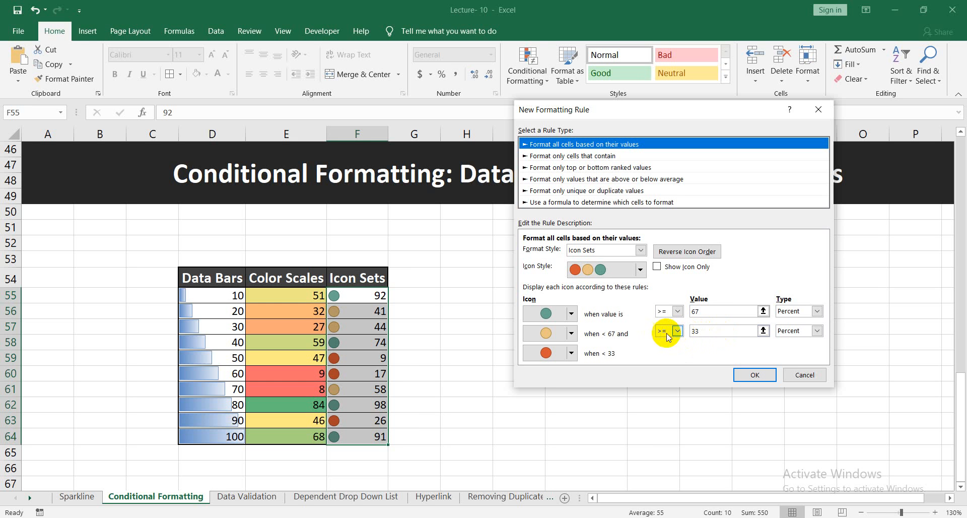
{"action": "left_click", "coordinate": [818, 311]}
{"action": "left_click", "coordinate": [817, 310]}
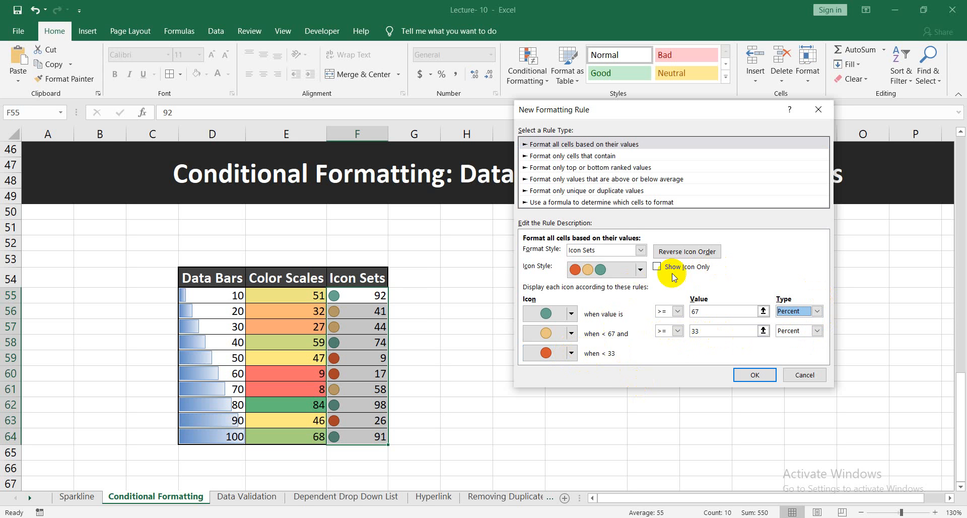
{"action": "left_click", "coordinate": [641, 271]}
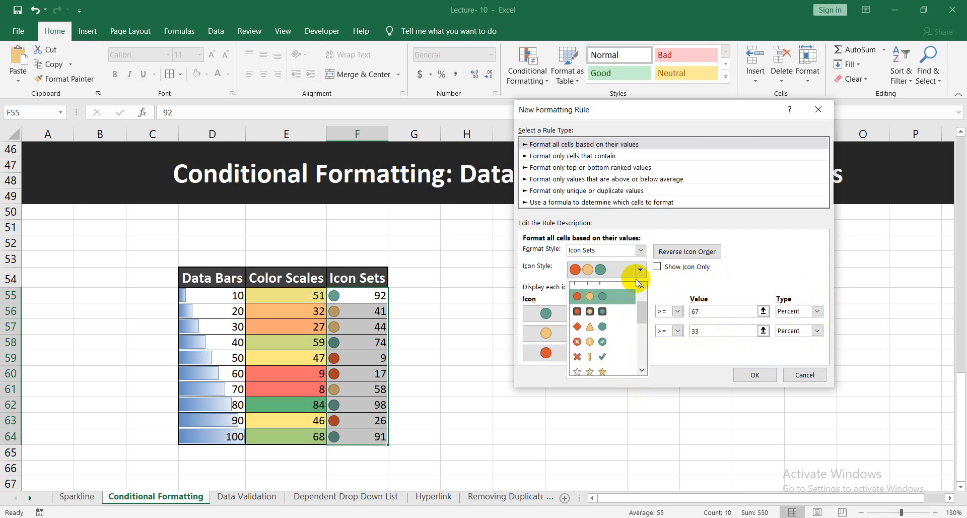
{"action": "mouse_move", "coordinate": [639, 312]}
{"action": "left_mouse_down"}
{"action": "mouse_move", "coordinate": [642, 359]}
{"action": "mouse_move", "coordinate": [648, 298]}
{"action": "left_mouse_up"}
{"action": "left_click", "coordinate": [733, 283]}
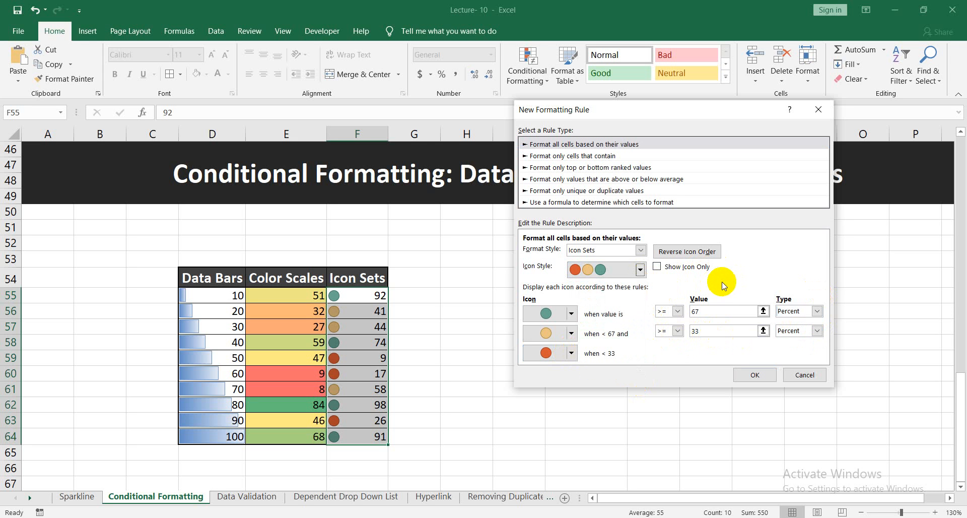
Look through the cell-content, top/bottom and above/below-average rule types, and close the new rule dialog without creating a rule.
{"action": "left_click", "coordinate": [584, 158]}
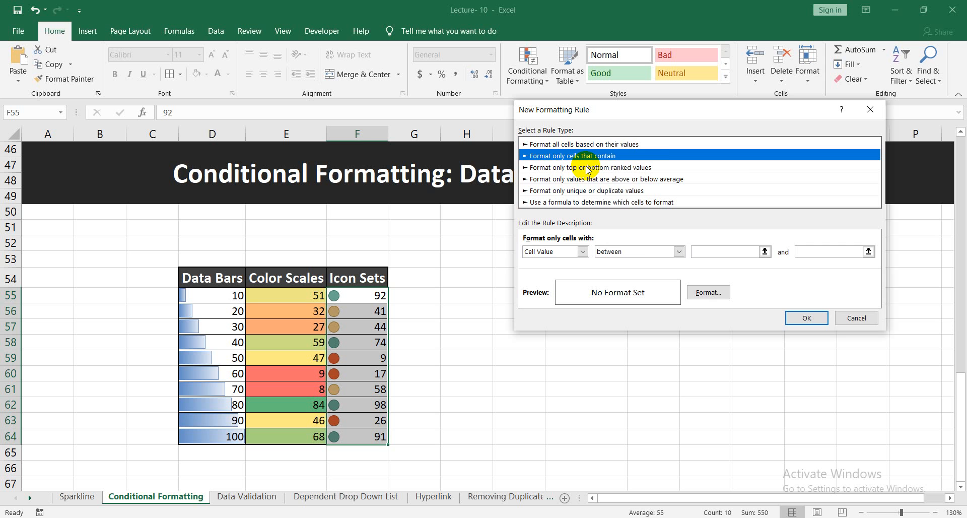
{"action": "left_click", "coordinate": [587, 168]}
{"action": "left_click", "coordinate": [602, 179]}
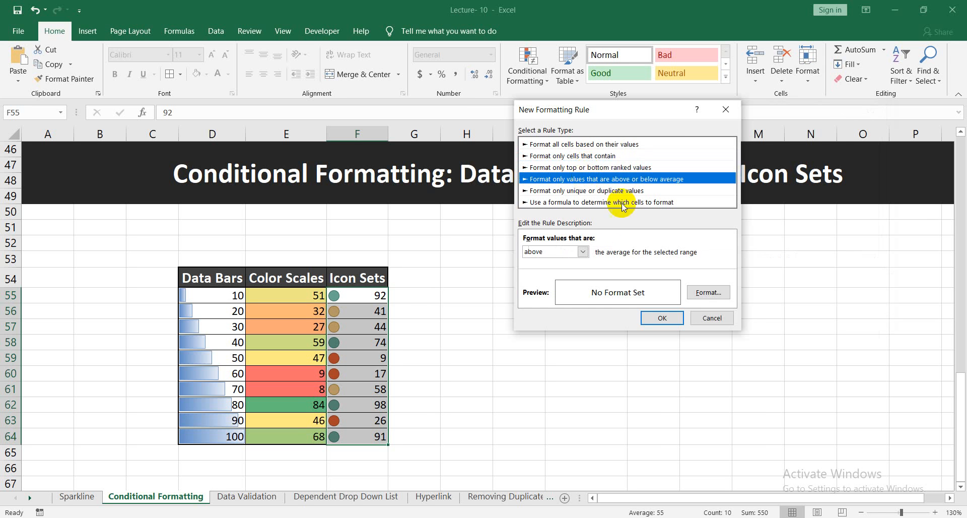
{"action": "left_click", "coordinate": [711, 318]}
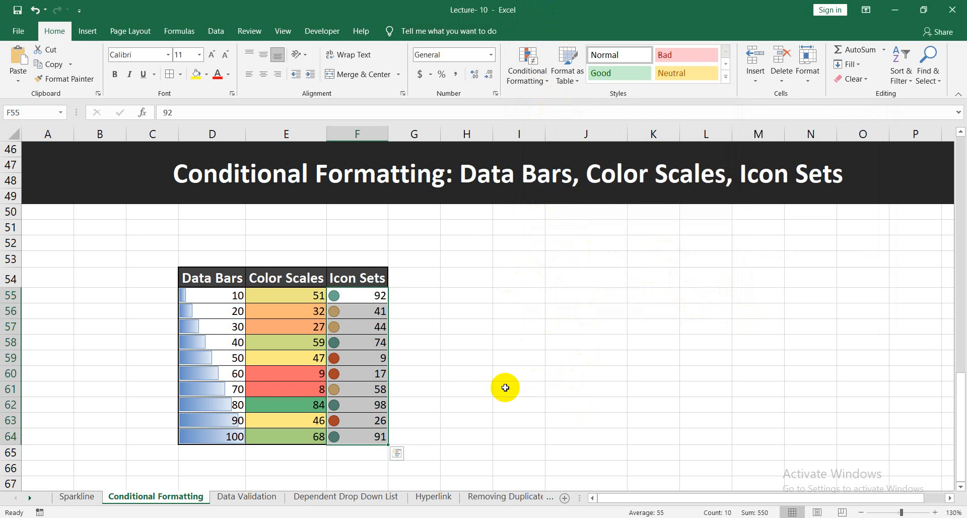
{"action": "left_click", "coordinate": [414, 377]}
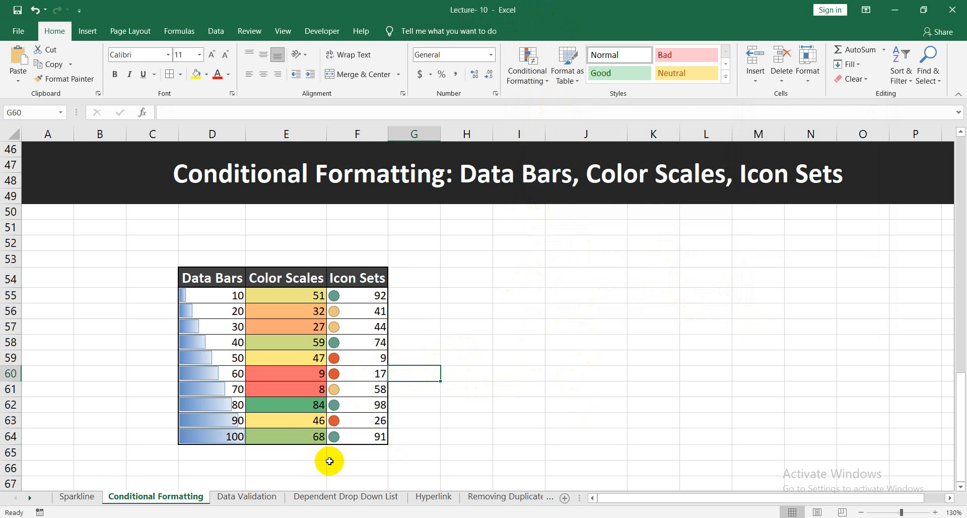
Switch to the Data Validation sheet and bring its Whole Numbers table into closer view.
{"action": "left_click", "coordinate": [257, 501]}
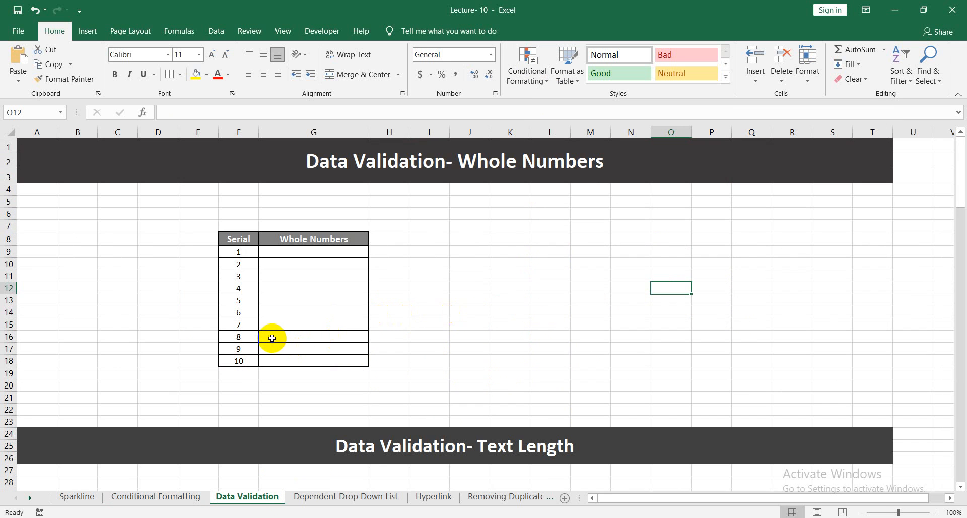
{"action": "scroll", "coordinate": [271, 338], "scroll_direction": "up", "scroll_amount": 1}
{"action": "scroll", "coordinate": [270, 338], "scroll_direction": "up", "scroll_amount": 1}
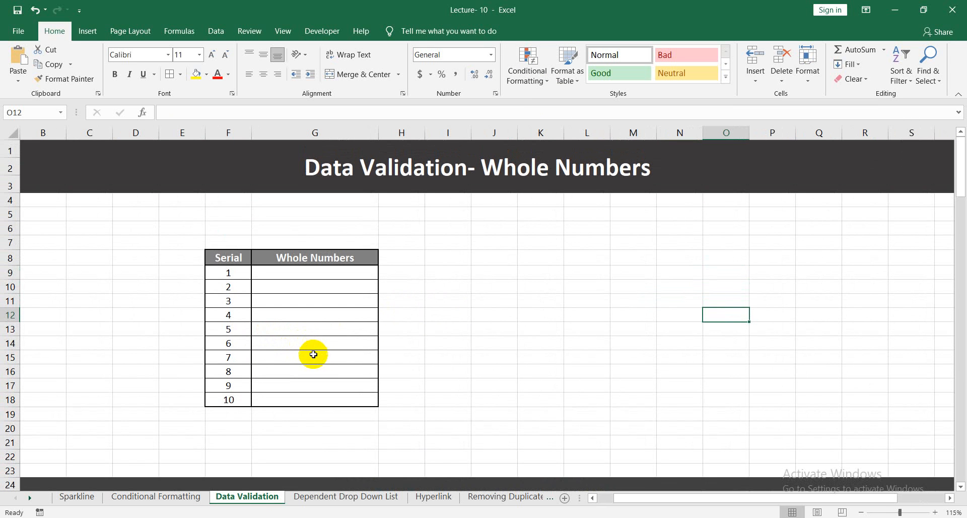
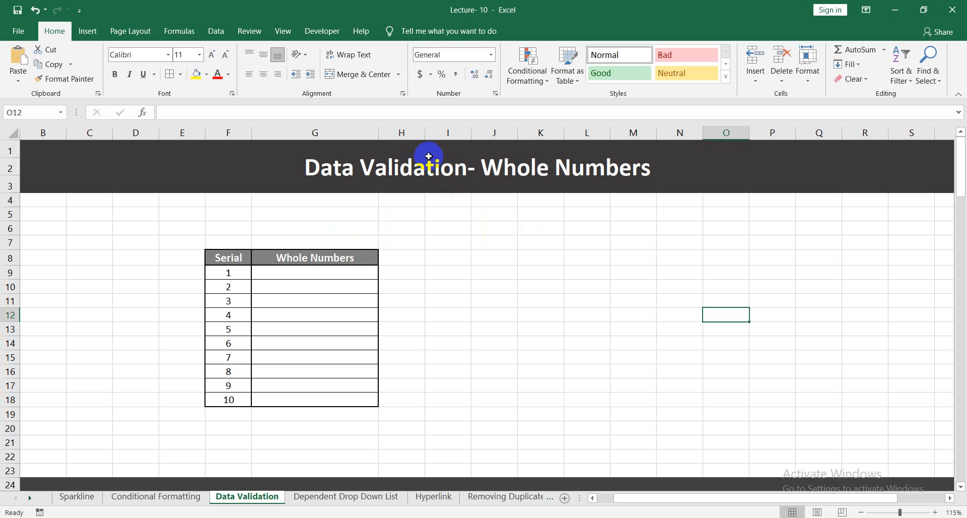
Start a data validation rule for the Whole Numbers cells G9:G18 that allows only whole numbers.
{"action": "left_click", "coordinate": [431, 258]}
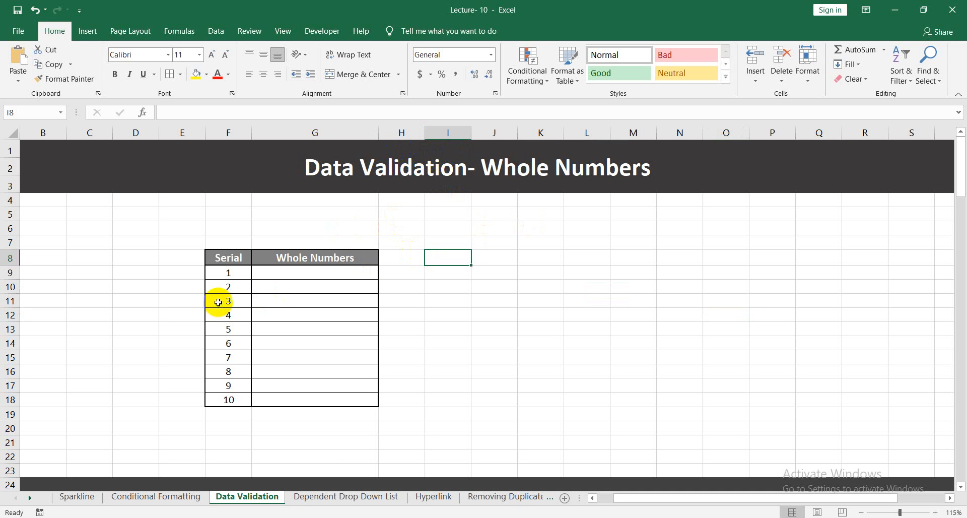
{"action": "left_click", "coordinate": [348, 274]}
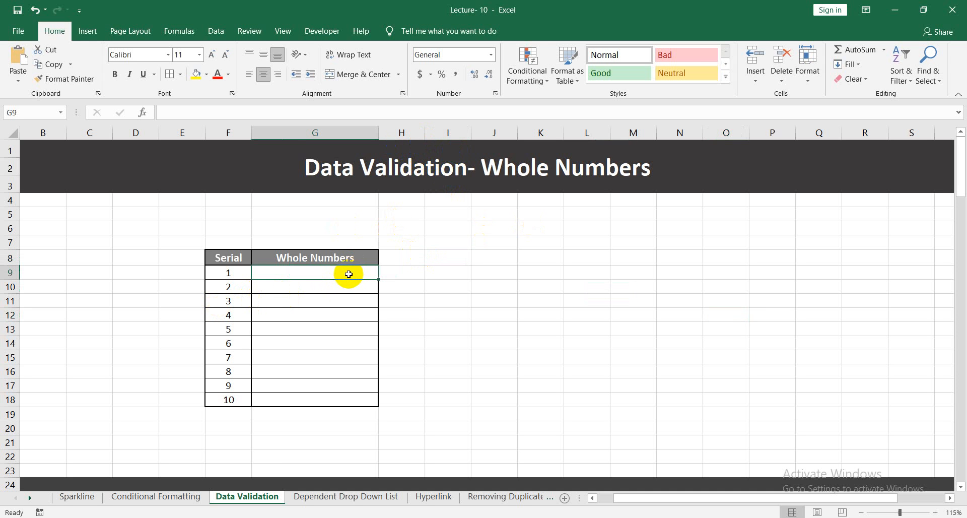
{"action": "left_click_drag", "start_coordinate": [349, 274], "coordinate": [351, 406]}
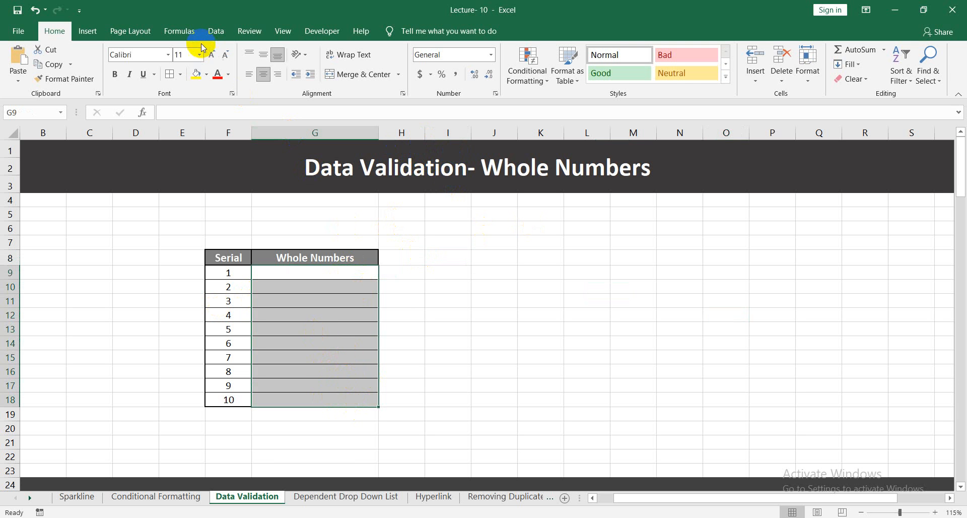
{"action": "left_click", "coordinate": [216, 31]}
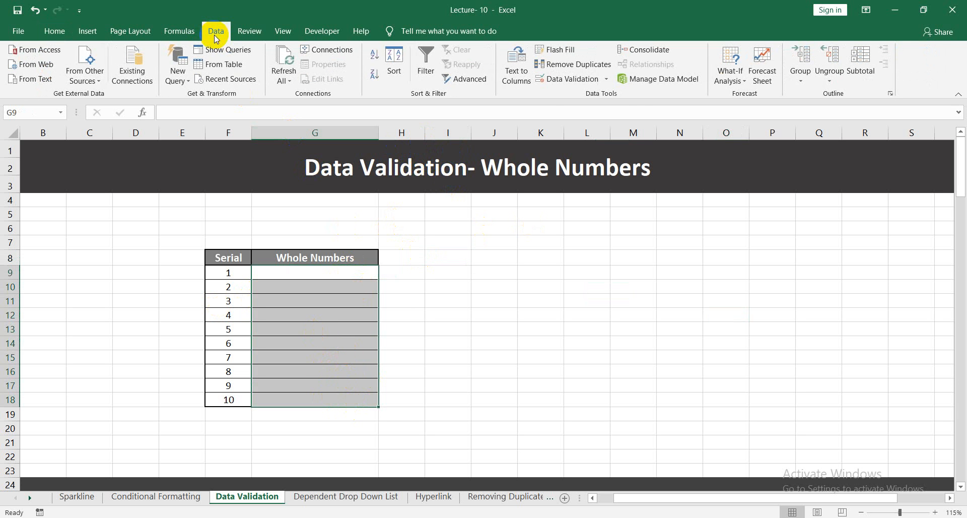
{"action": "left_click", "coordinate": [607, 79]}
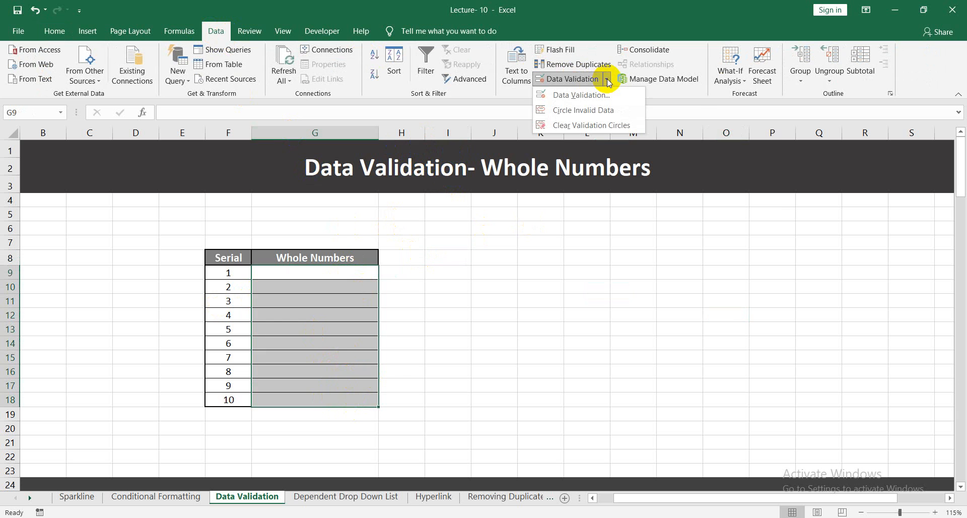
{"action": "left_click", "coordinate": [579, 94]}
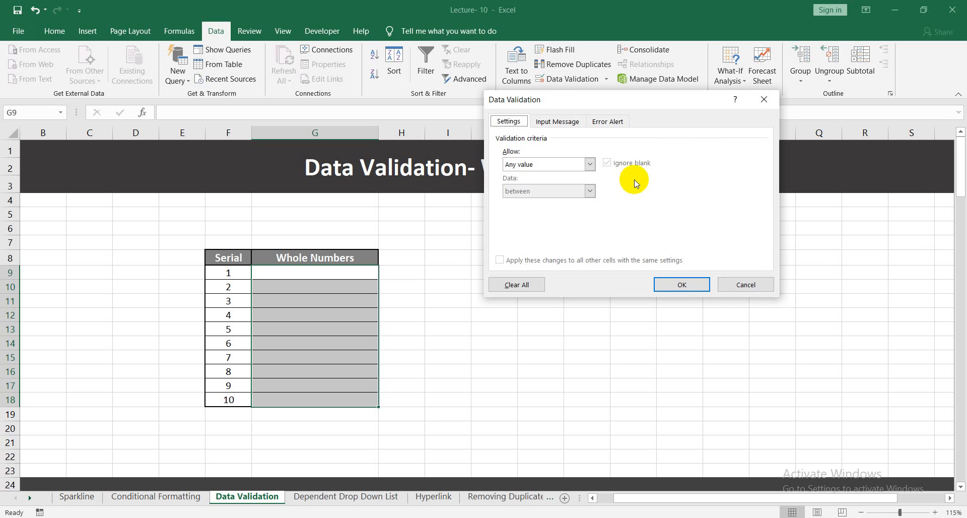
{"action": "left_click", "coordinate": [589, 164]}
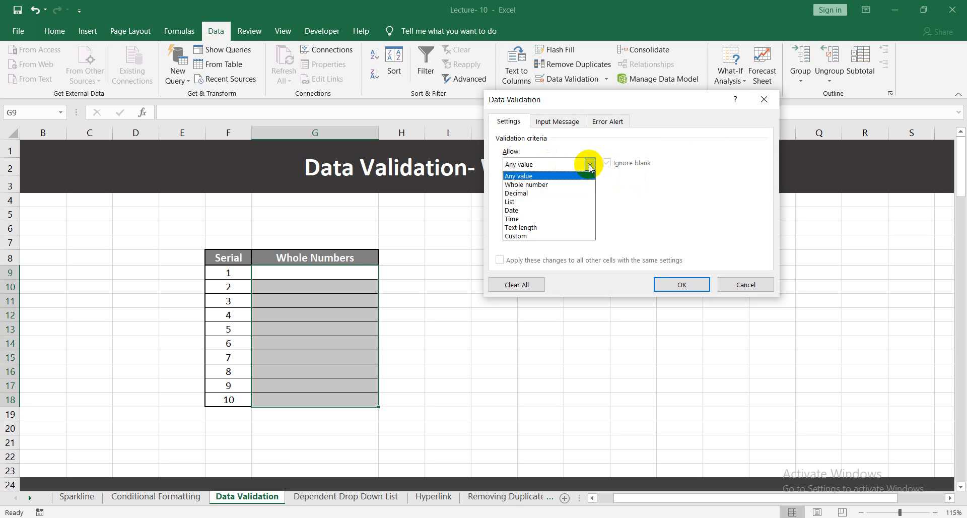
{"action": "left_click", "coordinate": [535, 185]}
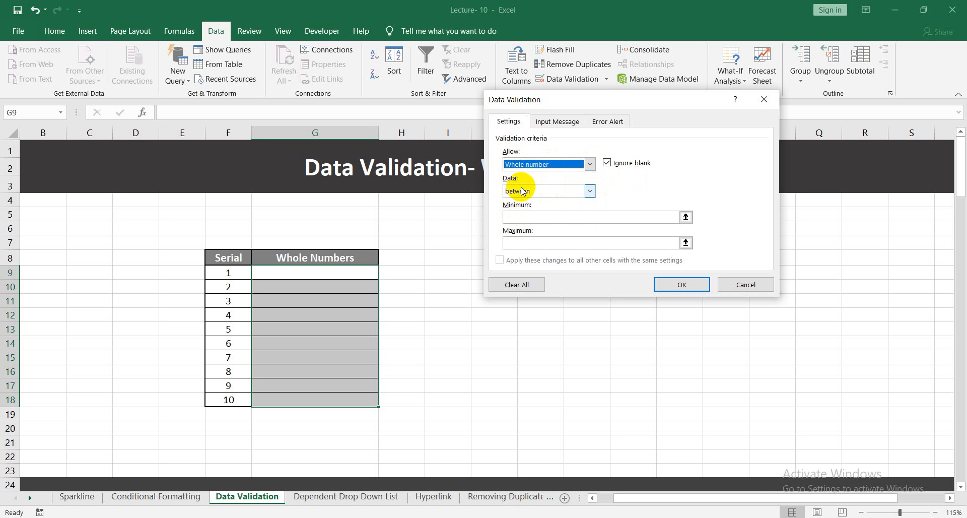
Limit the whole numbers to between a minimum of 100 and a maximum of 150, and apply the rule.
{"action": "left_click", "coordinate": [514, 218]}
{"action": "type", "text": "1"}
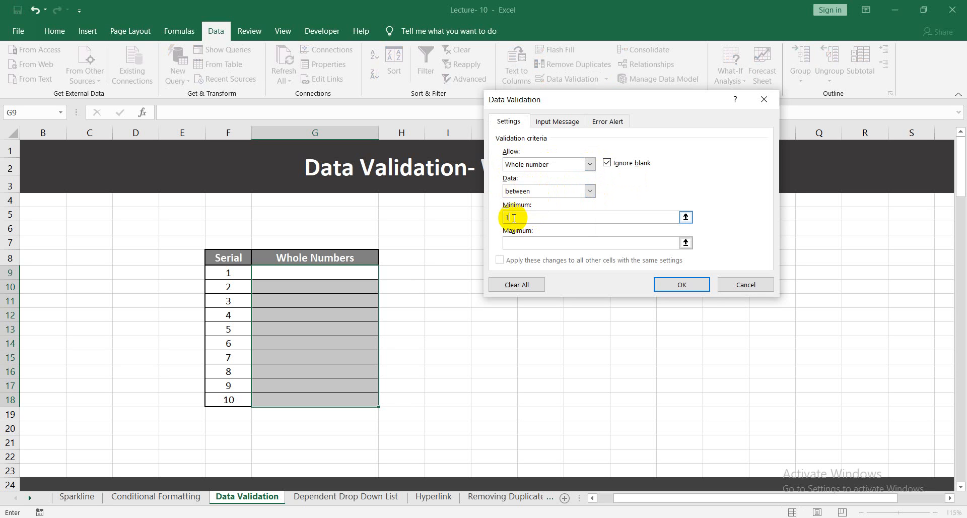
{"action": "type", "text": "00"}
{"action": "left_click", "coordinate": [527, 239]}
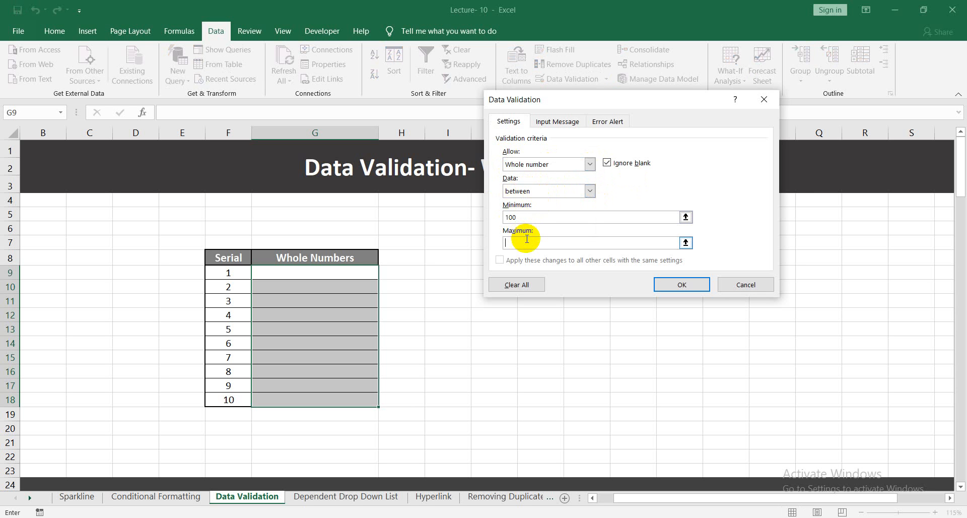
{"action": "type", "text": "150"}
{"action": "left_click", "coordinate": [678, 284]}
{"action": "left_click", "coordinate": [512, 343]}
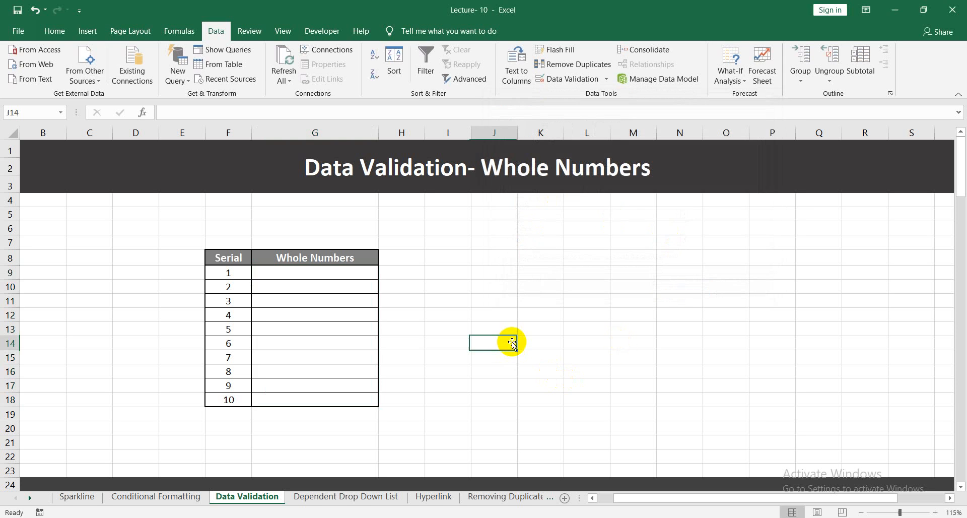
Enter 100 in G9 and 120 in G10 of the Whole Numbers table.
{"action": "left_click", "coordinate": [352, 271]}
{"action": "type", "text": "1"}
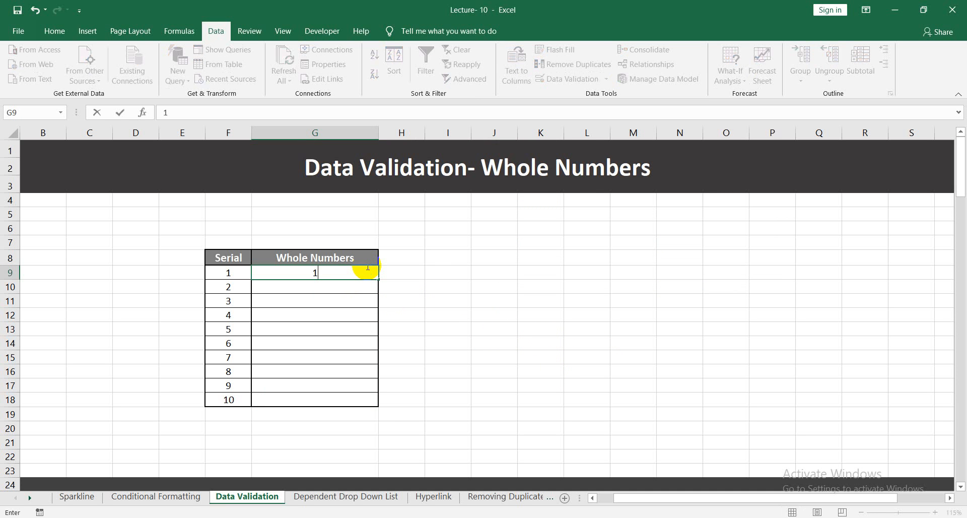
{"action": "type", "text": "00"}
{"action": "key", "text": "Return"}
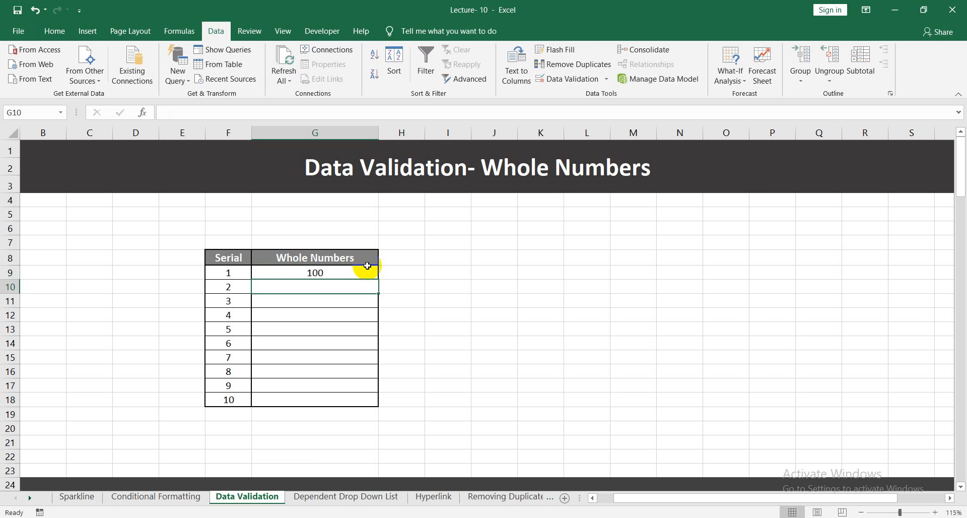
{"action": "type", "text": "120"}
{"action": "key", "text": "Return"}
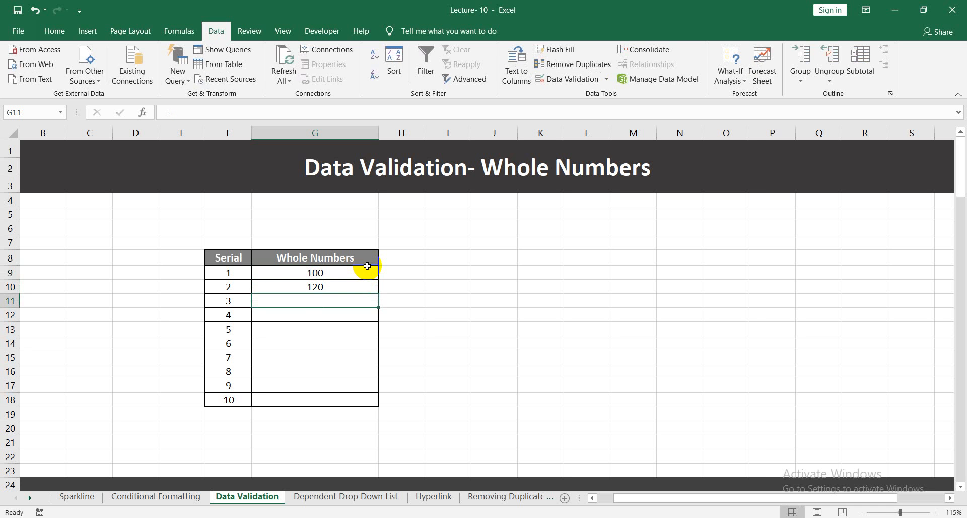
Test the whole number rule by trying to enter 165 in G11, and clear the entry.
{"action": "type", "text": "165"}
{"action": "key", "text": "Return"}
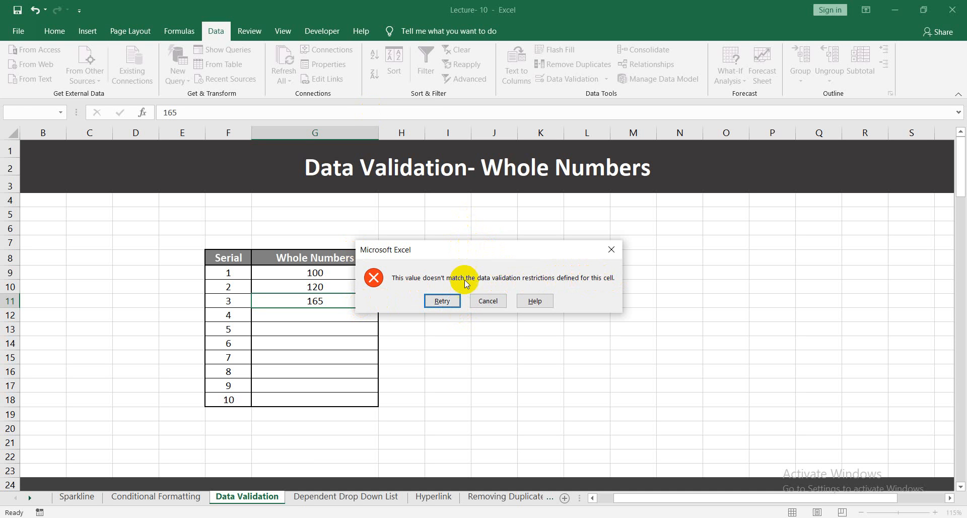
{"action": "left_click", "coordinate": [455, 302]}
{"action": "type", "text": "="}
{"action": "key", "text": "Down"}
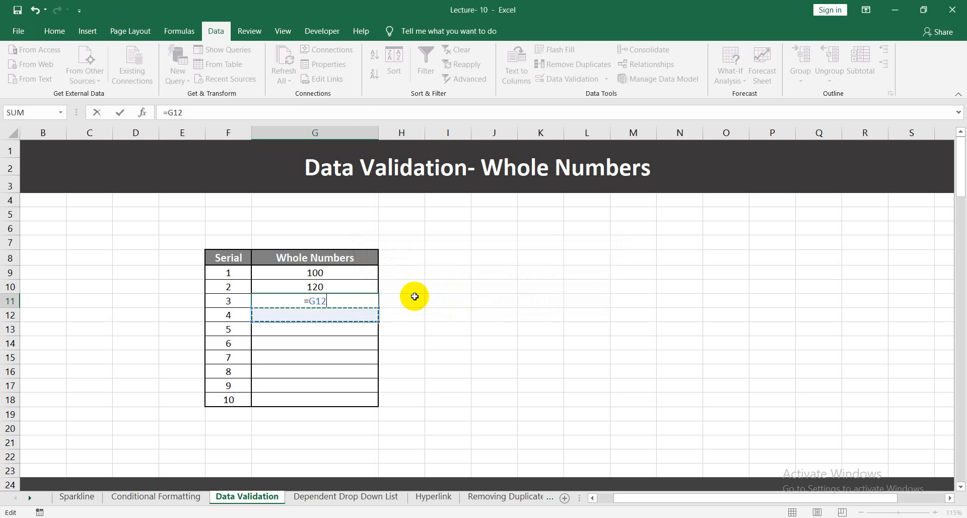
{"action": "key", "text": "BackSpace"}
{"action": "key", "text": "BackSpace"}
{"action": "key", "text": "BackSpace"}
{"action": "key", "text": "BackSpace"}
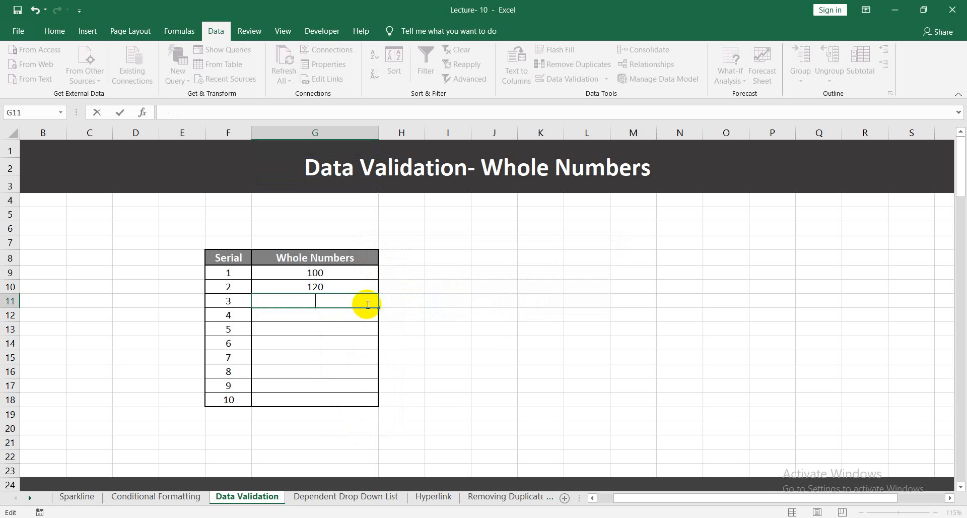
Enter 145 in G11 for serial 3.
{"action": "type", "text": "145"}
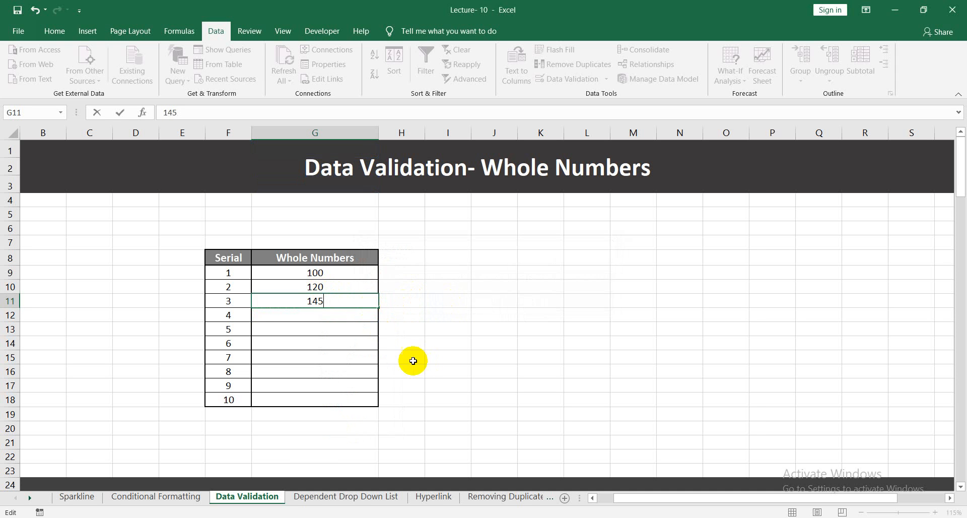
{"action": "left_click", "coordinate": [337, 317]}
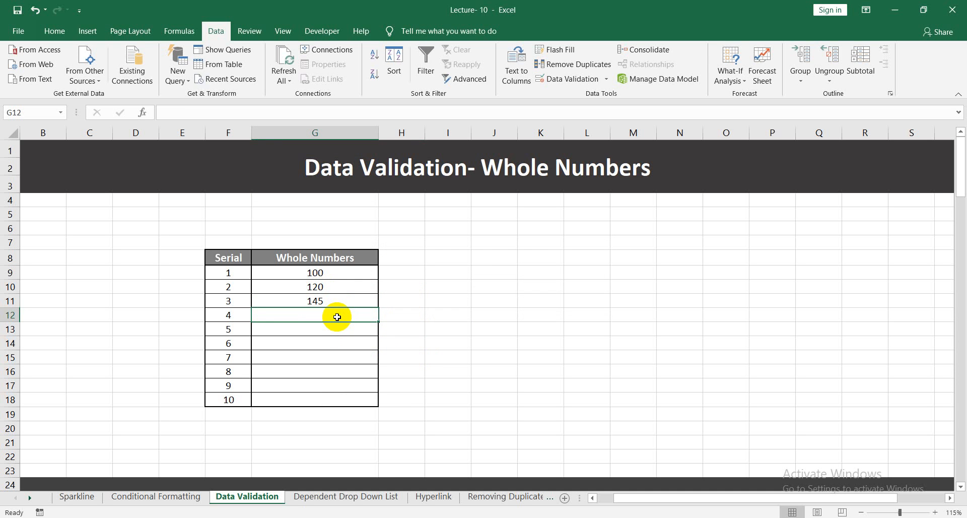
Try to enter 1000 in G12 as another test of the rule, and clear the entry.
{"action": "type", "text": "1000"}
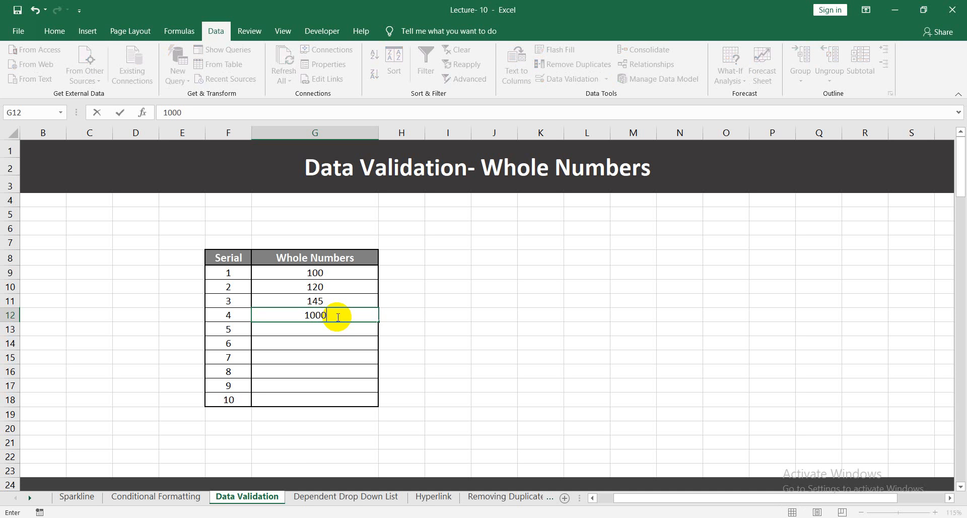
{"action": "key", "text": "Return"}
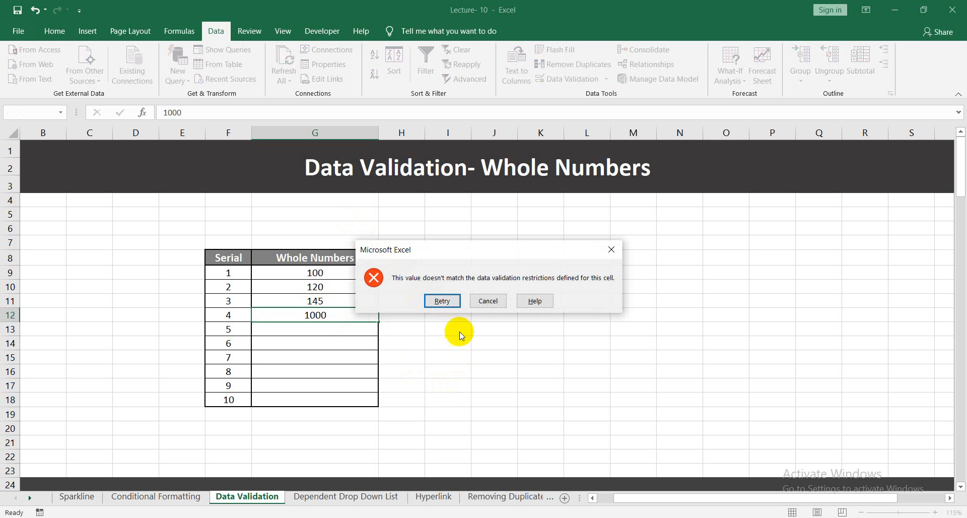
{"action": "left_click", "coordinate": [456, 304]}
{"action": "type", "text": "=G13"}
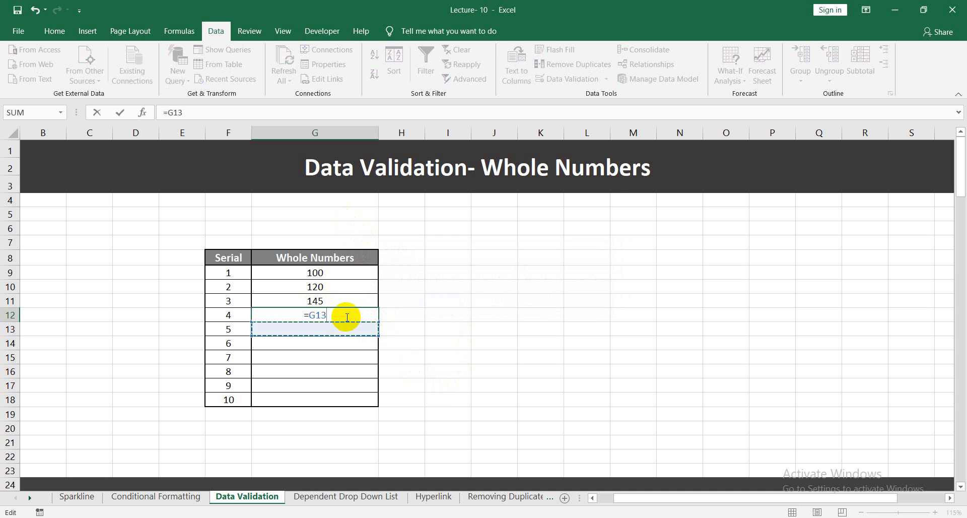
{"action": "key", "text": "BackSpace"}
{"action": "key", "text": "BackSpace"}
{"action": "key", "text": "BackSpace"}
Enter 100 in G12 for serial 4.
{"action": "type", "text": "100"}
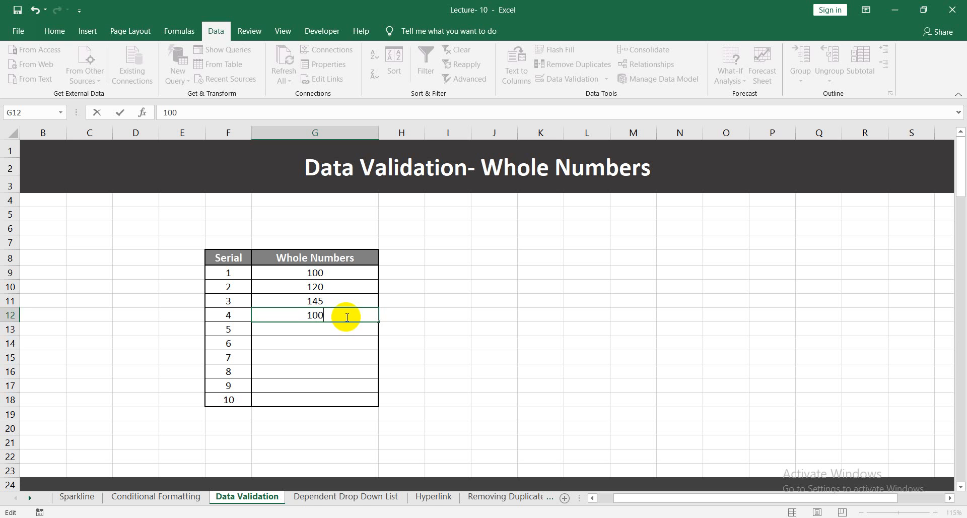
{"action": "key", "text": "Return"}
{"action": "left_click", "coordinate": [595, 151]}
{"action": "left_click", "coordinate": [478, 358]}
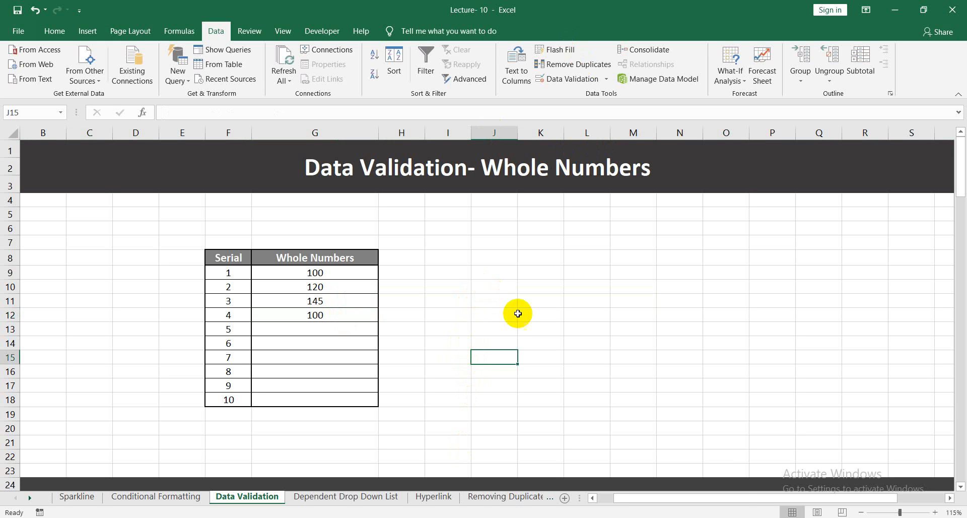
Start a data validation rule based on text length for the Text Length cells G32:G41.
{"action": "scroll", "coordinate": [440, 301], "scroll_direction": "down", "scroll_amount": 5}
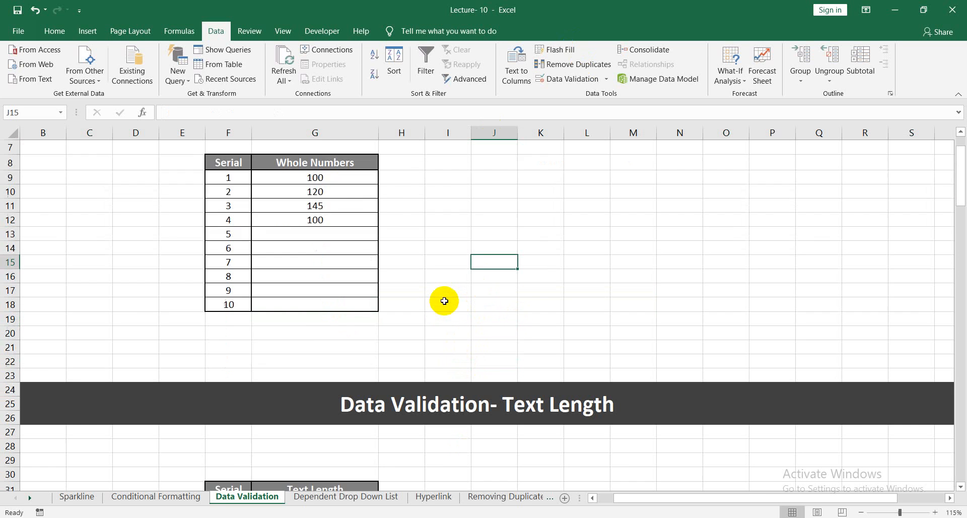
{"action": "scroll", "coordinate": [444, 300], "scroll_direction": "down", "scroll_amount": 1}
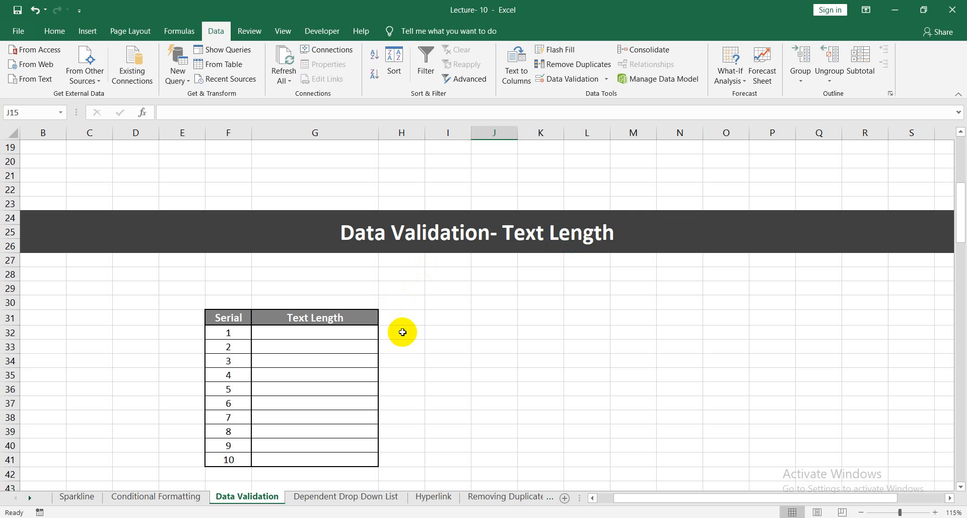
{"action": "left_click_drag", "start_coordinate": [311, 332], "coordinate": [328, 456]}
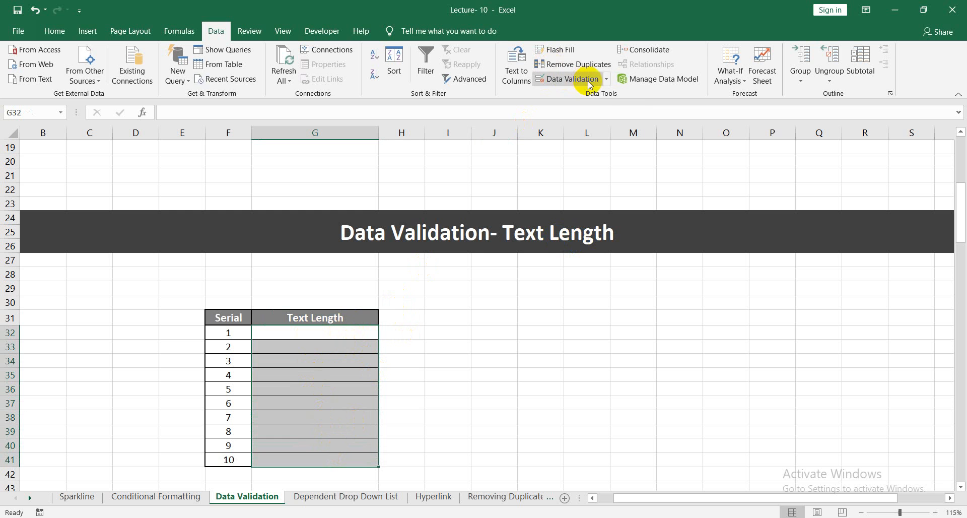
{"action": "left_click", "coordinate": [607, 79]}
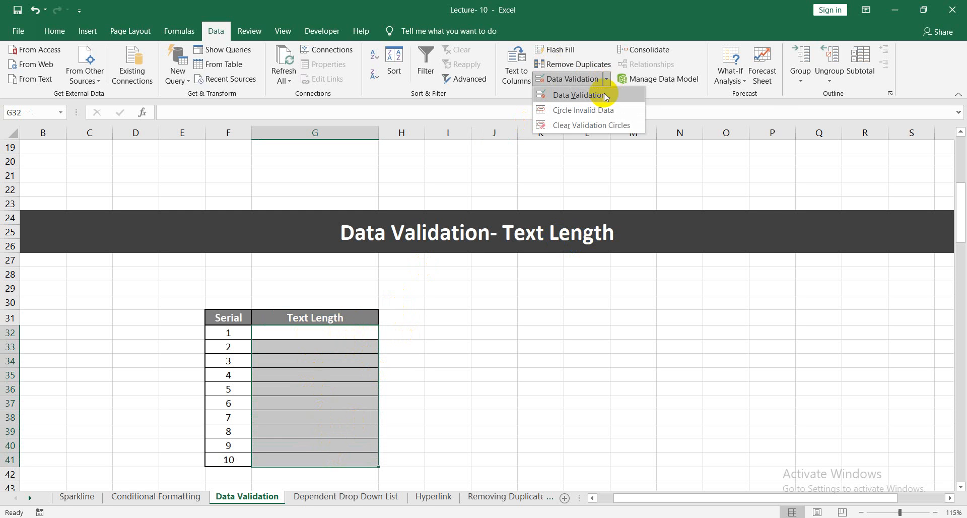
{"action": "left_click", "coordinate": [603, 95]}
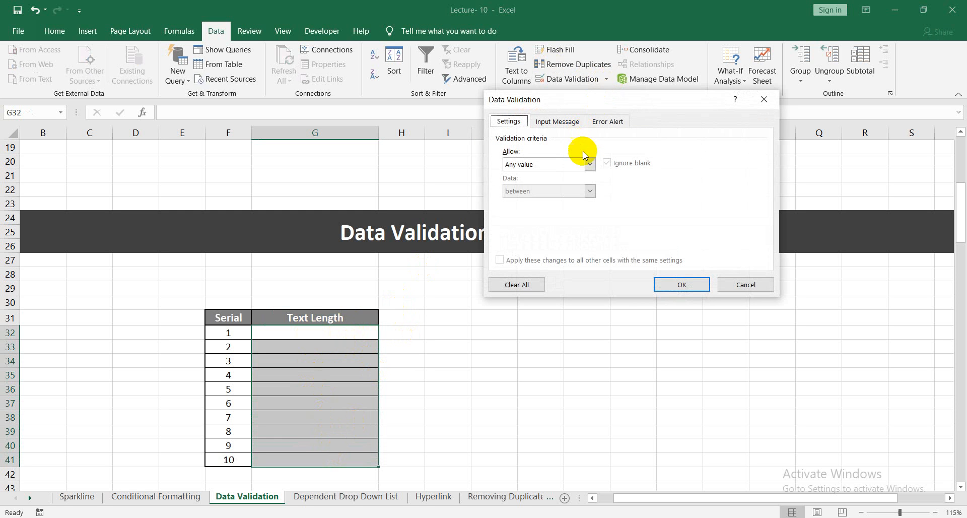
{"action": "left_click", "coordinate": [588, 164]}
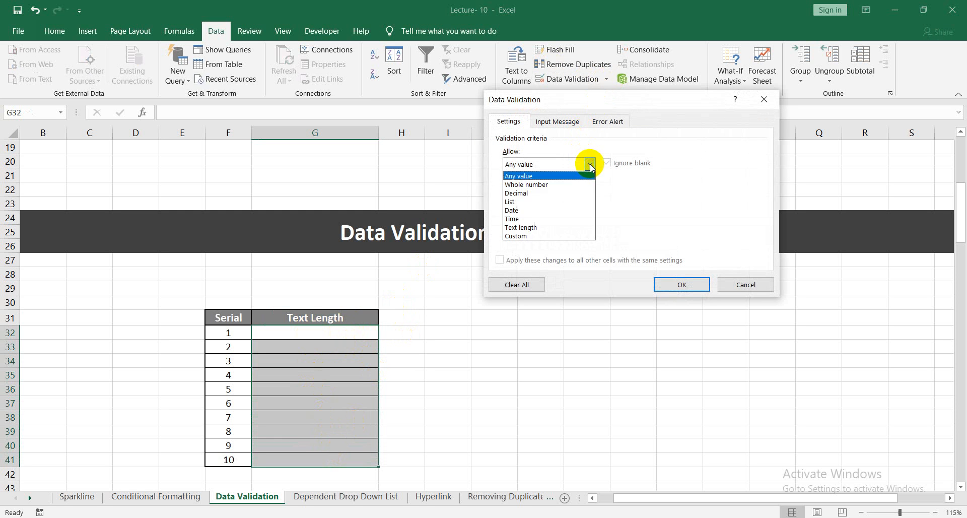
{"action": "left_click", "coordinate": [532, 227]}
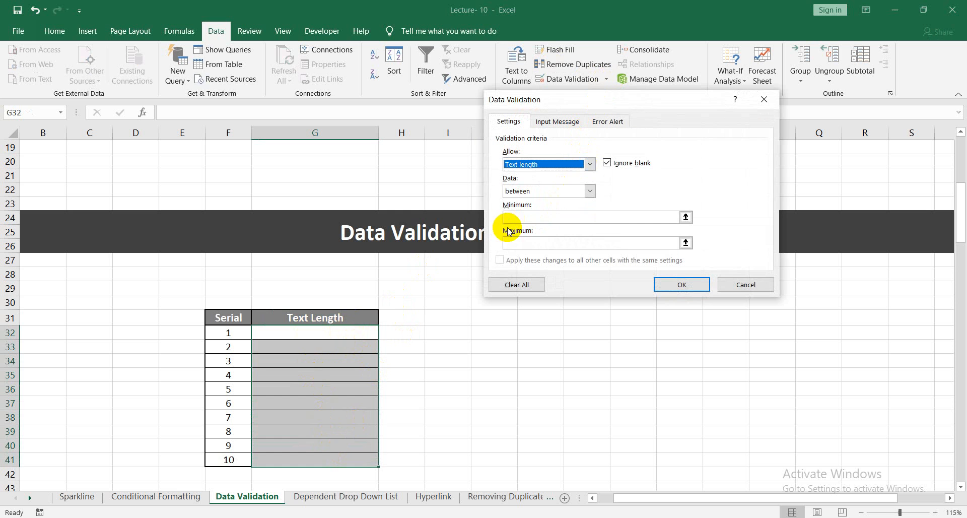
Limit the text length to between a minimum of 3 and a maximum of 5 characters, and apply the rule.
{"action": "left_click", "coordinate": [584, 219]}
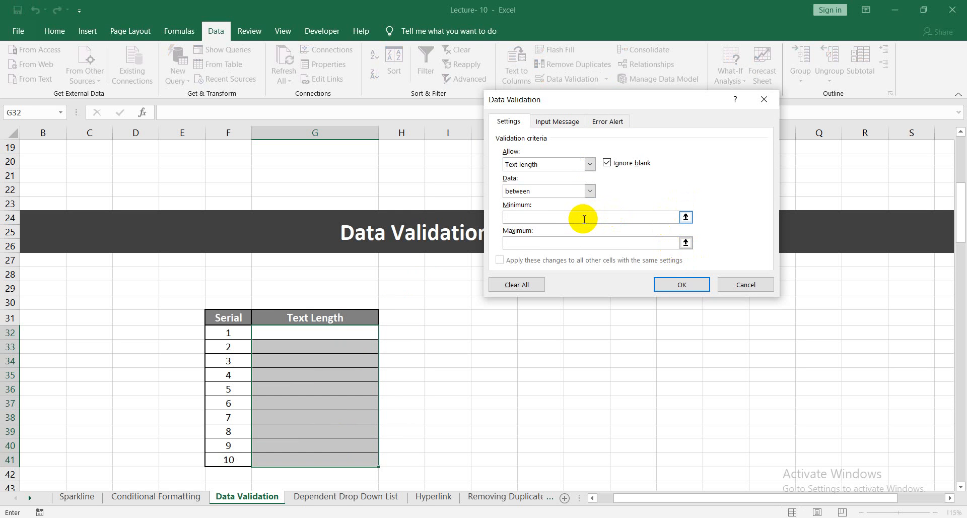
{"action": "type", "text": "3"}
{"action": "left_click", "coordinate": [593, 239]}
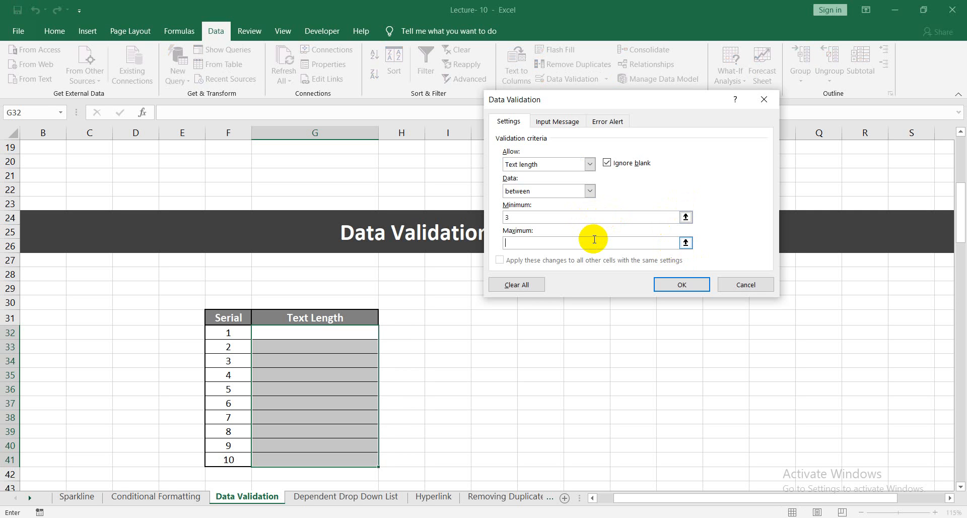
{"action": "type", "text": "5"}
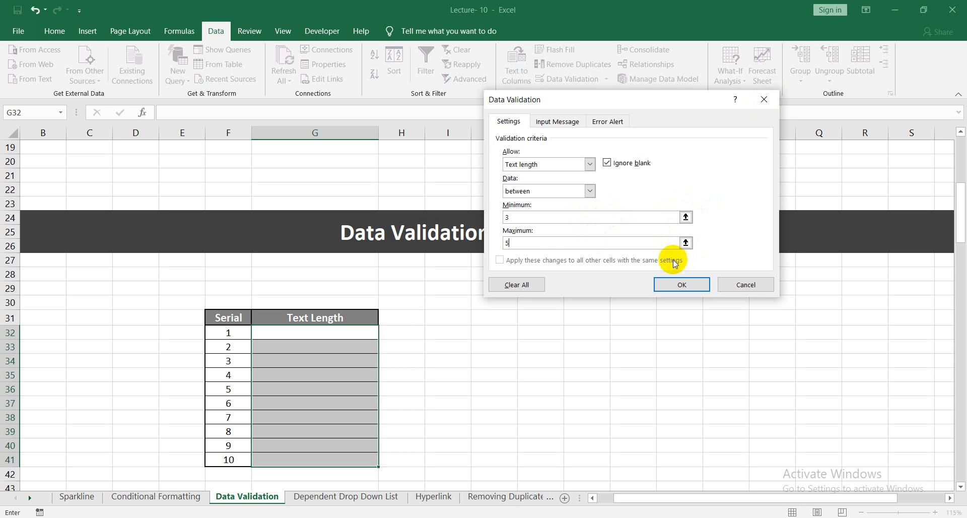
{"action": "left_click", "coordinate": [682, 285]}
{"action": "left_click", "coordinate": [416, 318]}
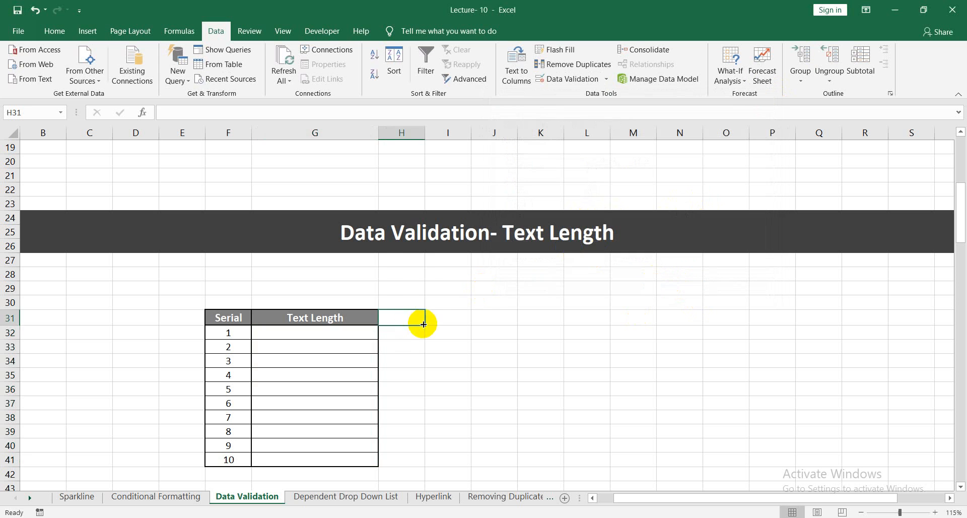
Enter three sample names of three, four and five letters in G32, G33 and G34 for serials 1 to 3.
{"action": "left_click", "coordinate": [366, 330]}
{"action": "type", "text": "Ali"}
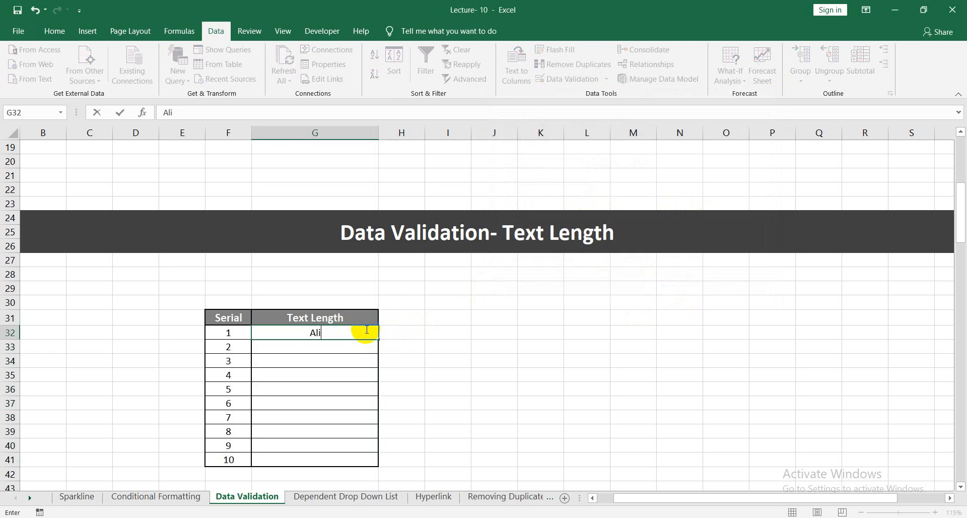
{"action": "key", "text": "Return"}
{"action": "type", "text": "Abul"}
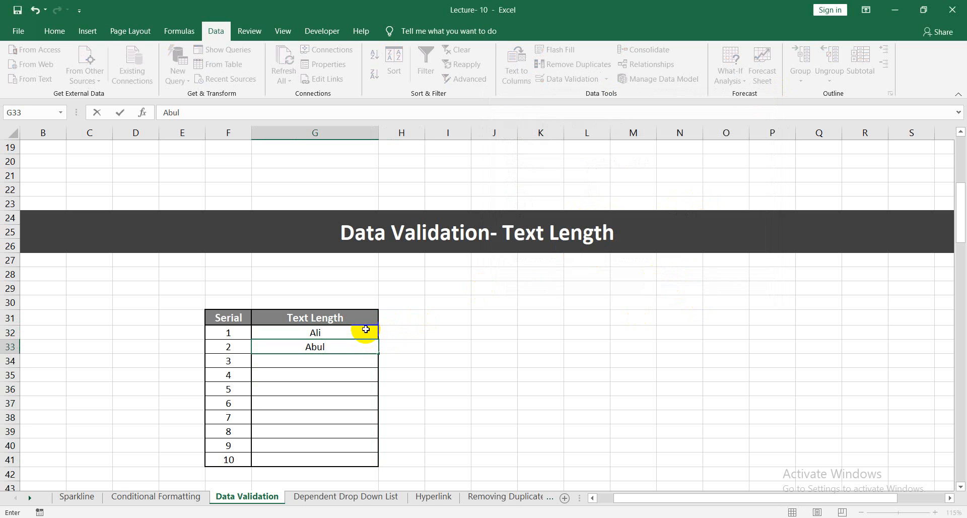
{"action": "key", "text": "Return"}
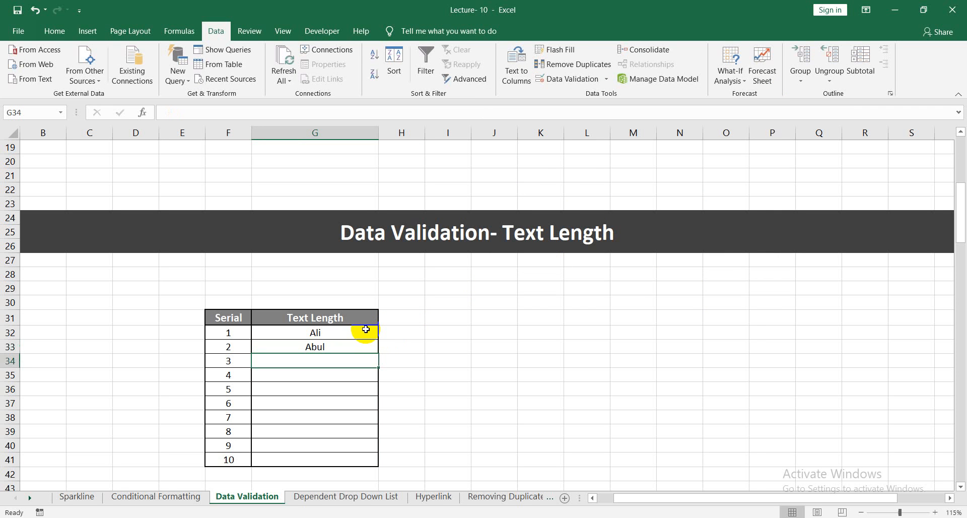
{"action": "type", "text": "Akash"}
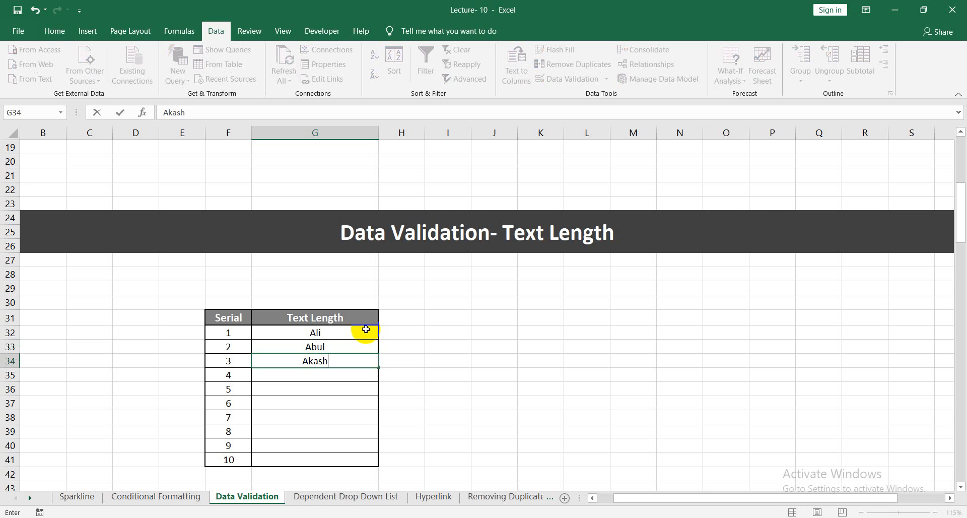
{"action": "key", "text": "Return"}
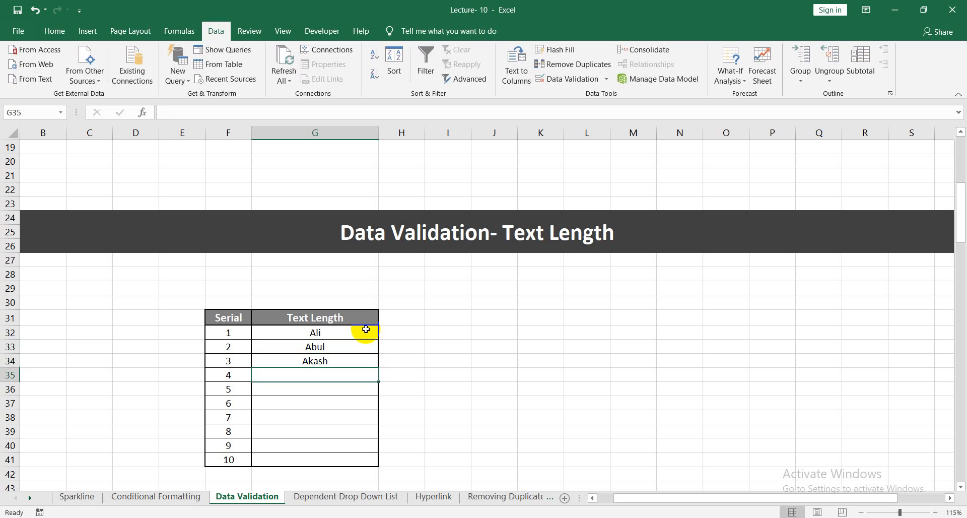
Try to enter a six-letter name in G35 to test the text length rule, and clear the entry.
{"action": "type", "text": "Aka"}
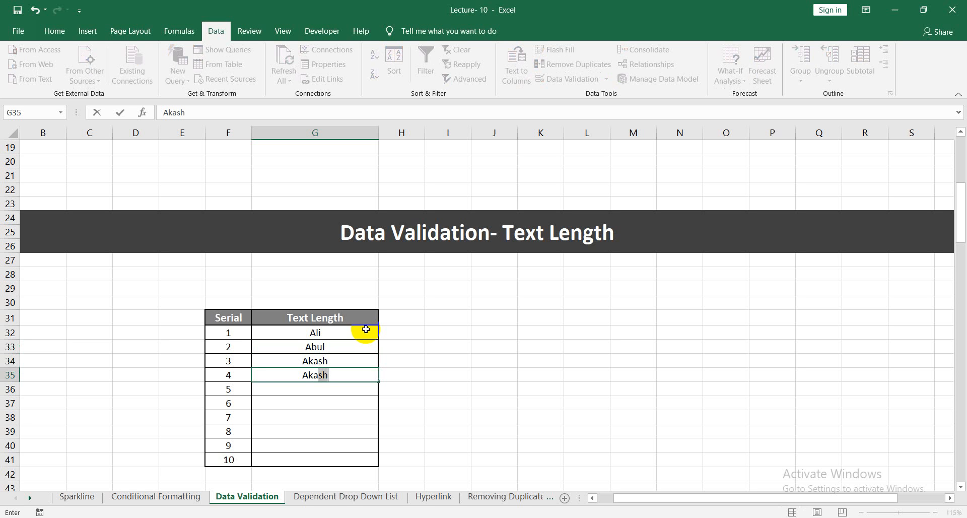
{"action": "type", "text": "shi"}
{"action": "key", "text": "Return"}
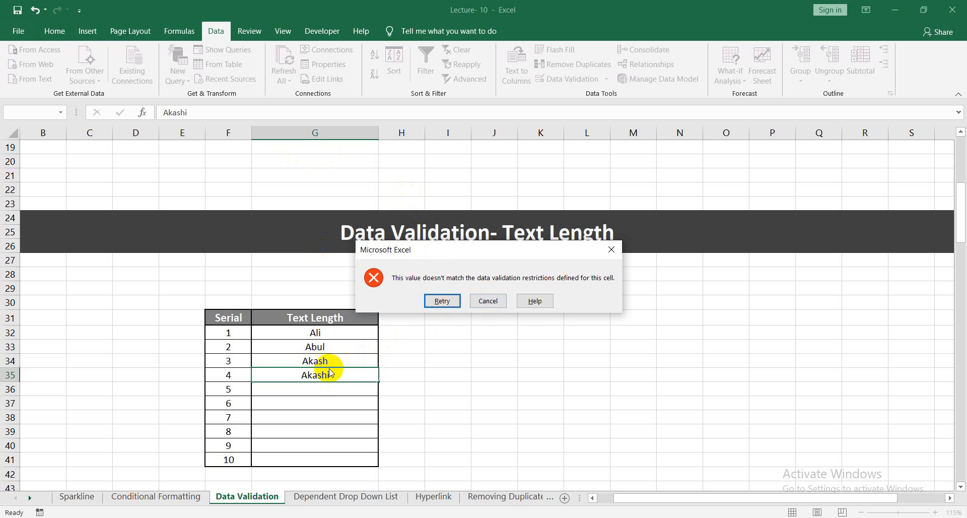
{"action": "left_click", "coordinate": [442, 300]}
{"action": "type", "text": "="}
{"action": "key", "text": "Down"}
{"action": "key", "text": "BackSpace"}
{"action": "key", "text": "BackSpace"}
{"action": "key", "text": "BackSpace"}
{"action": "key", "text": "BackSpace"}
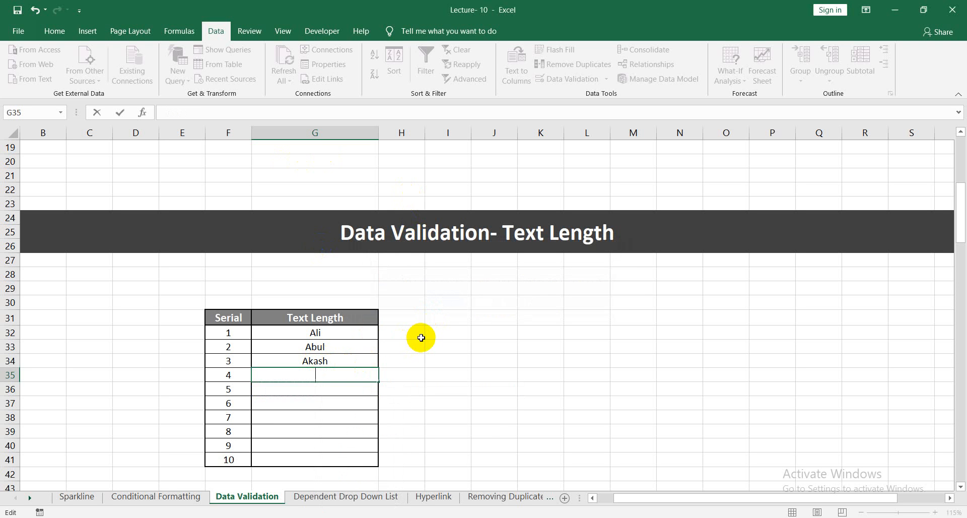
{"action": "left_click", "coordinate": [445, 361]}
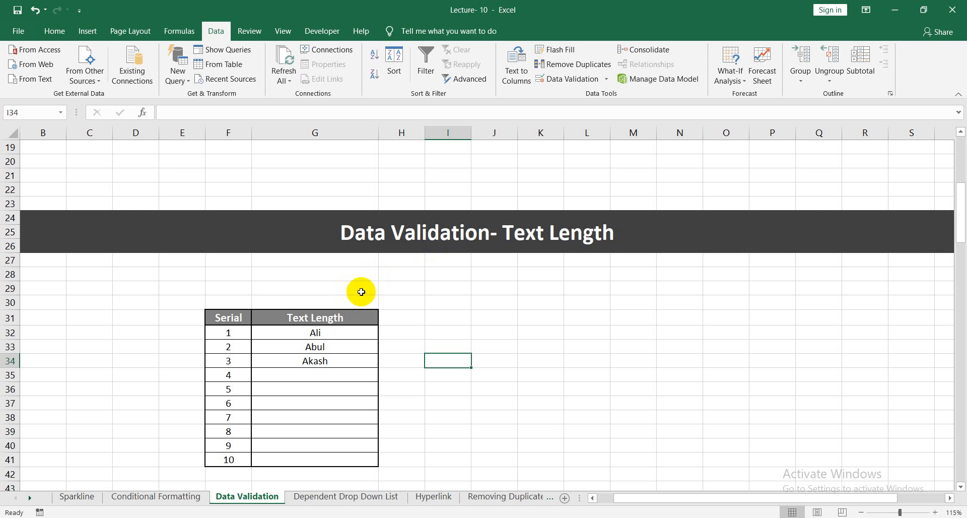
Examine the Date validation criteria for the Date cells G56:G65, and leave the settings without applying a rule.
{"action": "scroll", "coordinate": [474, 360], "scroll_direction": "down", "scroll_amount": 6}
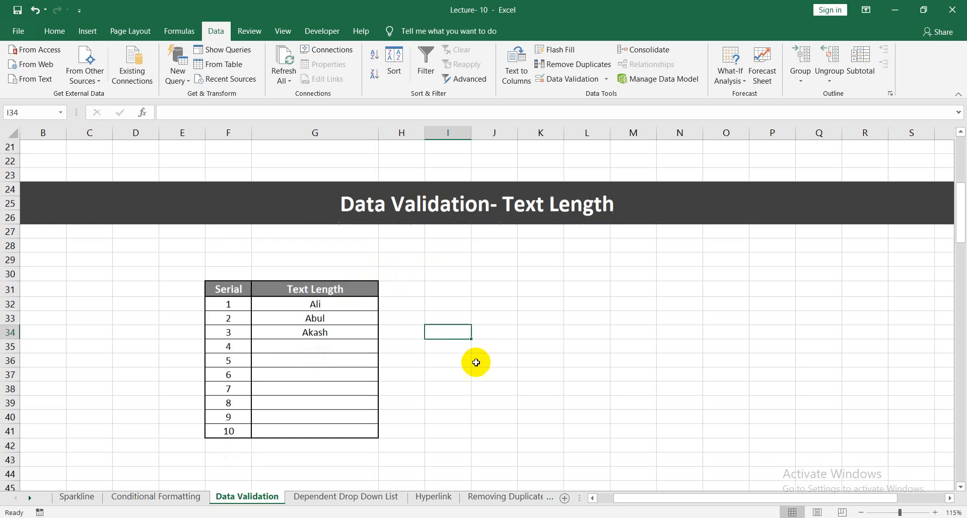
{"action": "scroll", "coordinate": [480, 366], "scroll_direction": "down", "scroll_amount": 4}
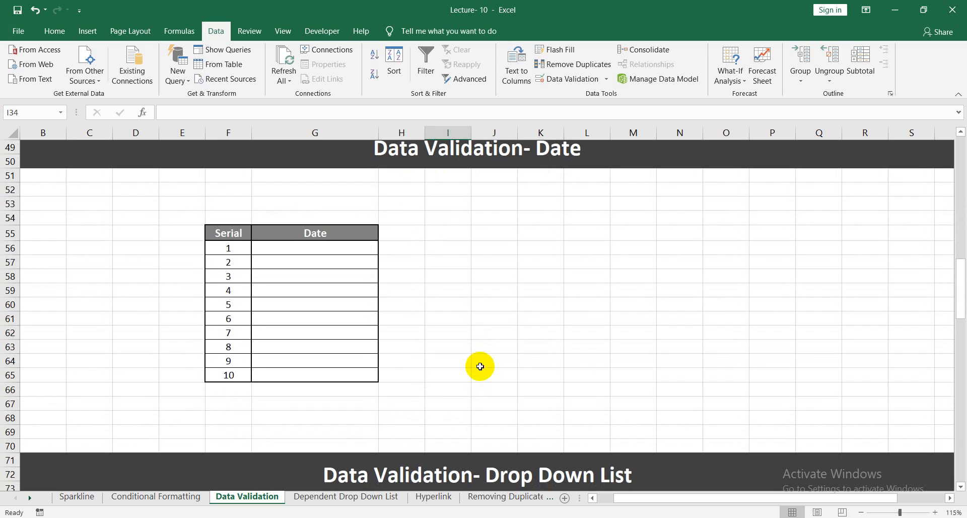
{"action": "scroll", "coordinate": [480, 366], "scroll_direction": "up", "scroll_amount": 1}
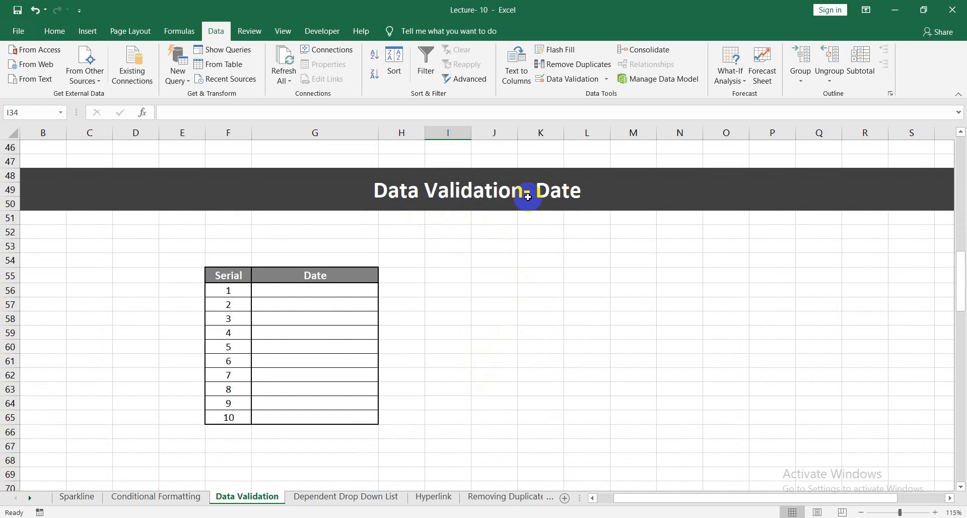
{"action": "left_click_drag", "start_coordinate": [336, 287], "coordinate": [334, 414]}
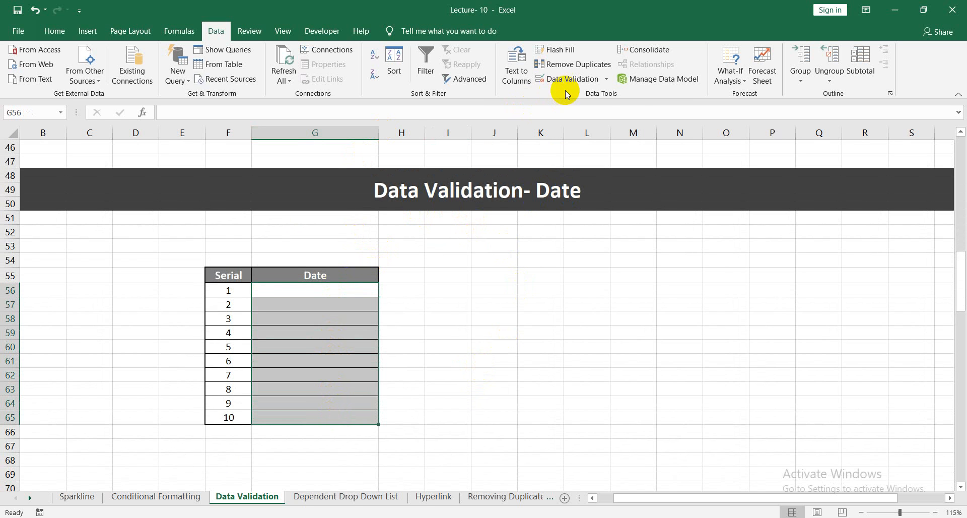
{"action": "left_click", "coordinate": [609, 85]}
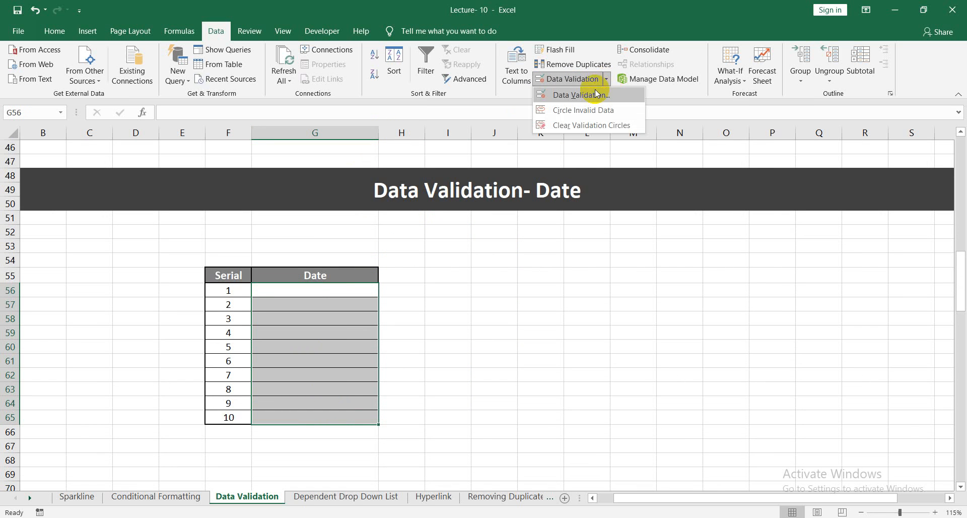
{"action": "left_click", "coordinate": [588, 92]}
{"action": "left_click", "coordinate": [589, 164]}
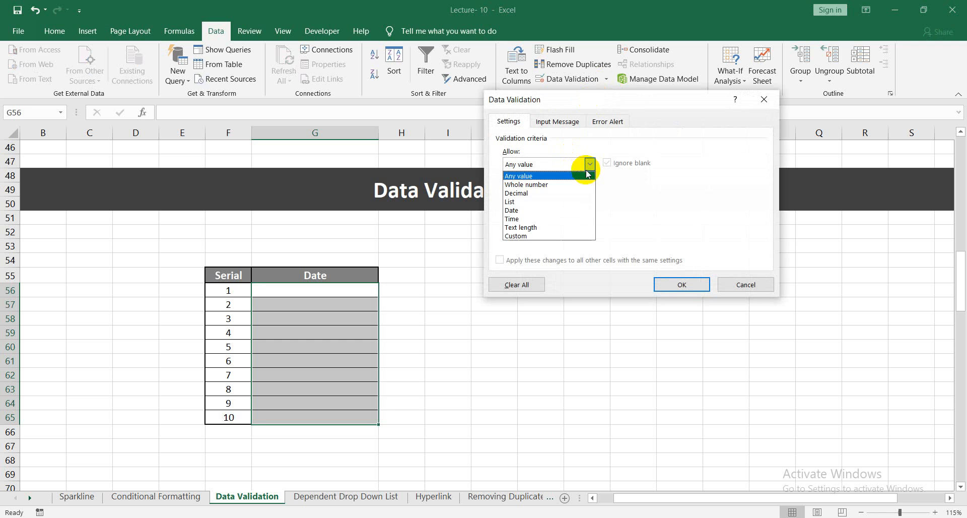
{"action": "left_click", "coordinate": [535, 214]}
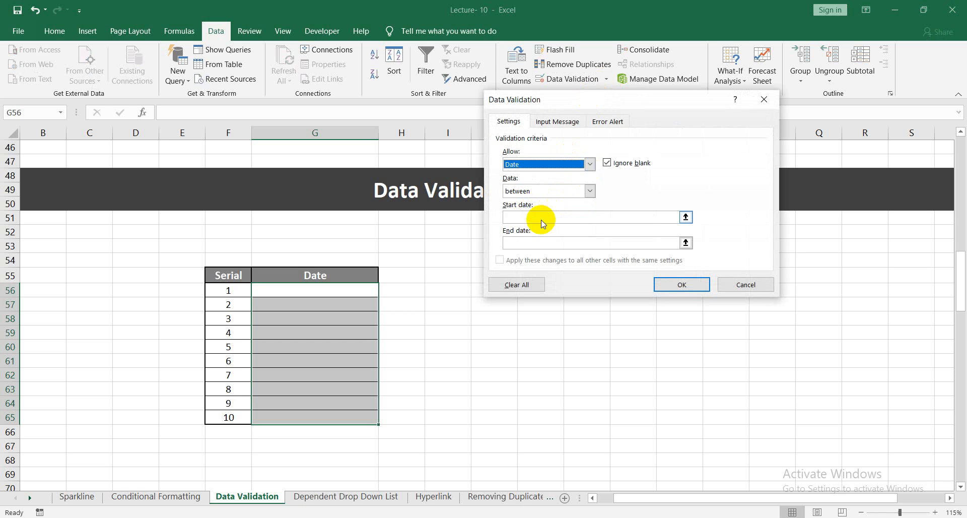
{"action": "left_click", "coordinate": [531, 245]}
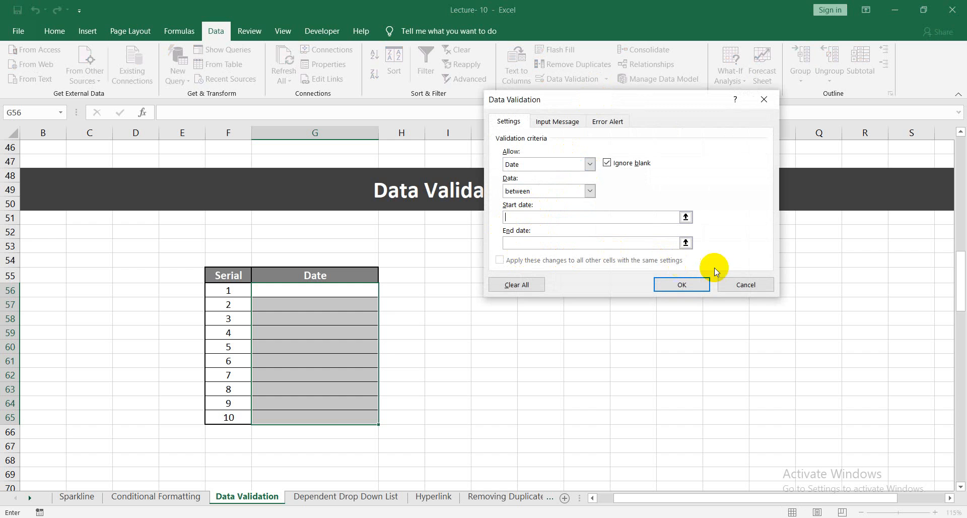
{"action": "left_click", "coordinate": [745, 283]}
Widen columns L and H so the country list and the second Drop Down List heading fit.
{"action": "scroll", "coordinate": [561, 266], "scroll_direction": "down", "scroll_amount": 5}
{"action": "scroll", "coordinate": [489, 266], "scroll_direction": "down", "scroll_amount": 3}
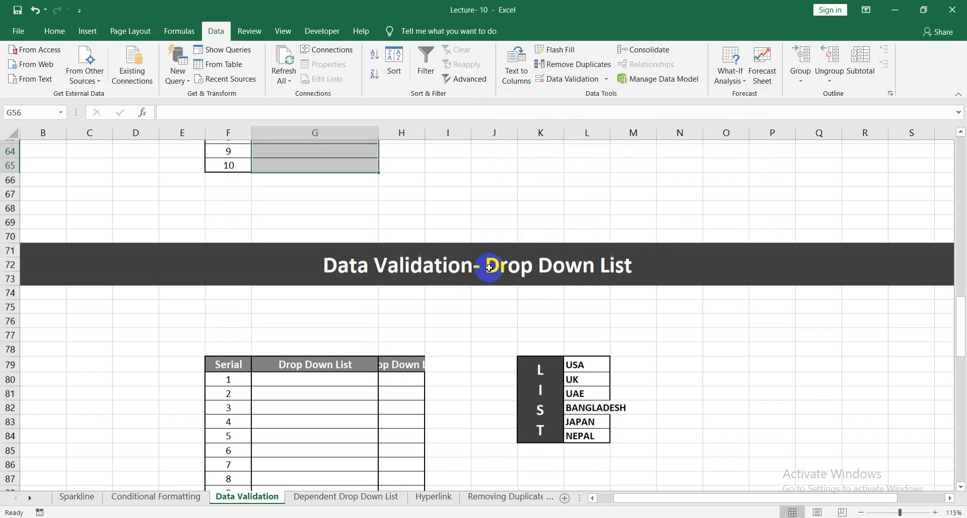
{"action": "left_click_drag", "start_coordinate": [611, 136], "coordinate": [646, 136]}
{"action": "scroll", "coordinate": [410, 244], "scroll_direction": "up", "scroll_amount": 8}
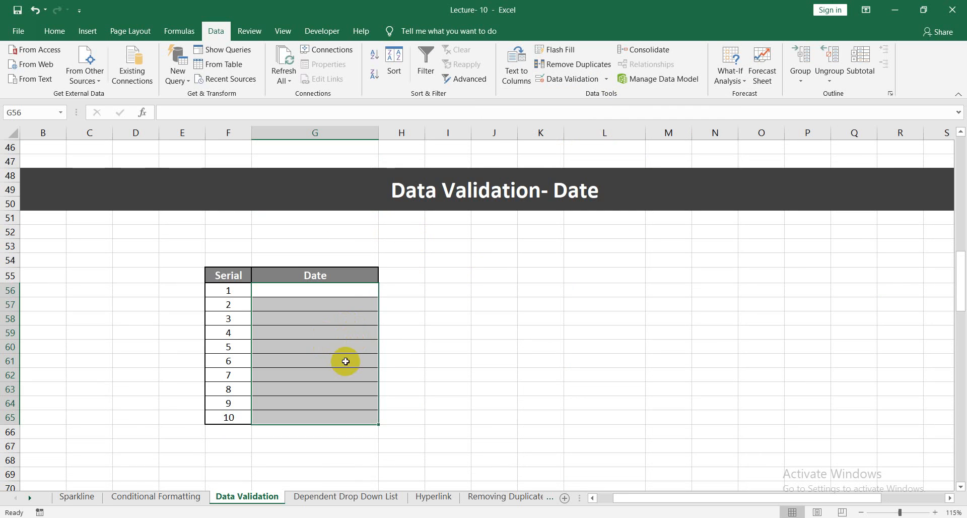
{"action": "scroll", "coordinate": [353, 358], "scroll_direction": "down", "scroll_amount": 7}
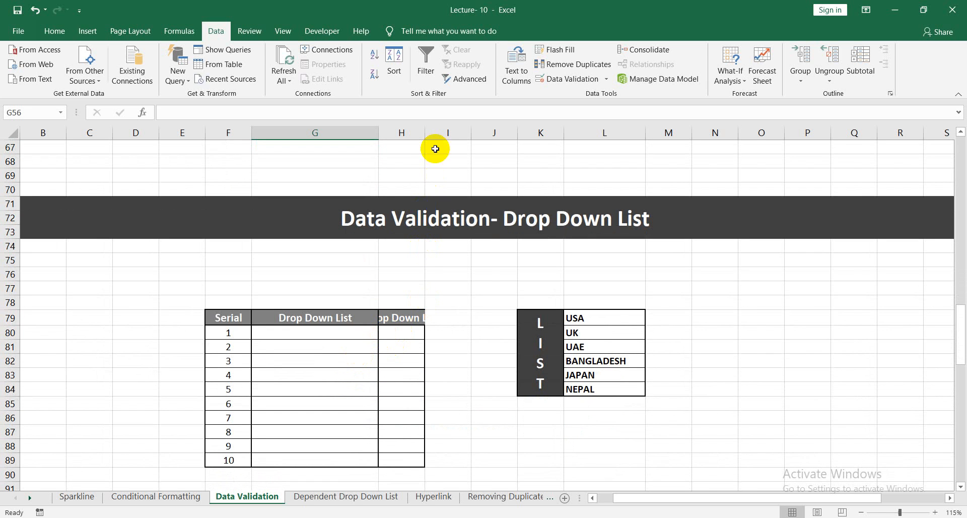
{"action": "left_click_drag", "start_coordinate": [425, 134], "coordinate": [468, 136]}
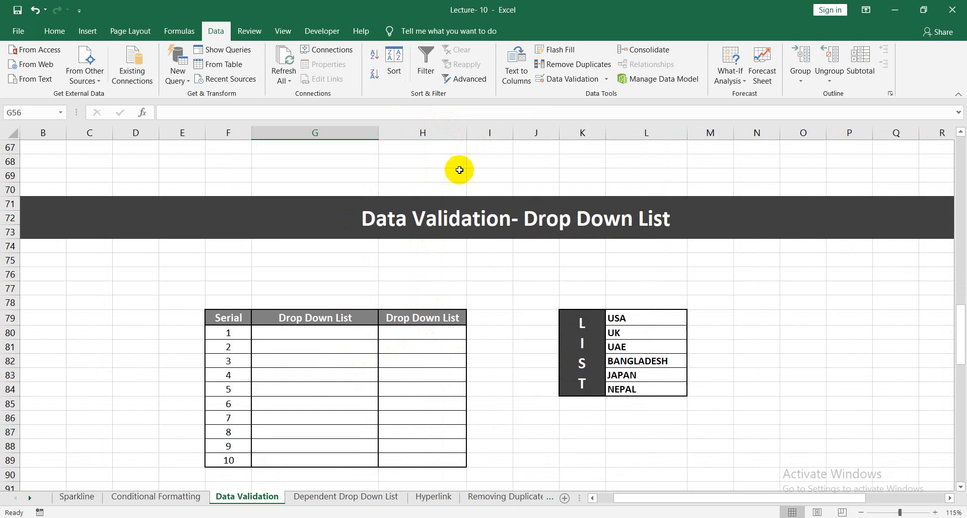
{"action": "left_click", "coordinate": [504, 357]}
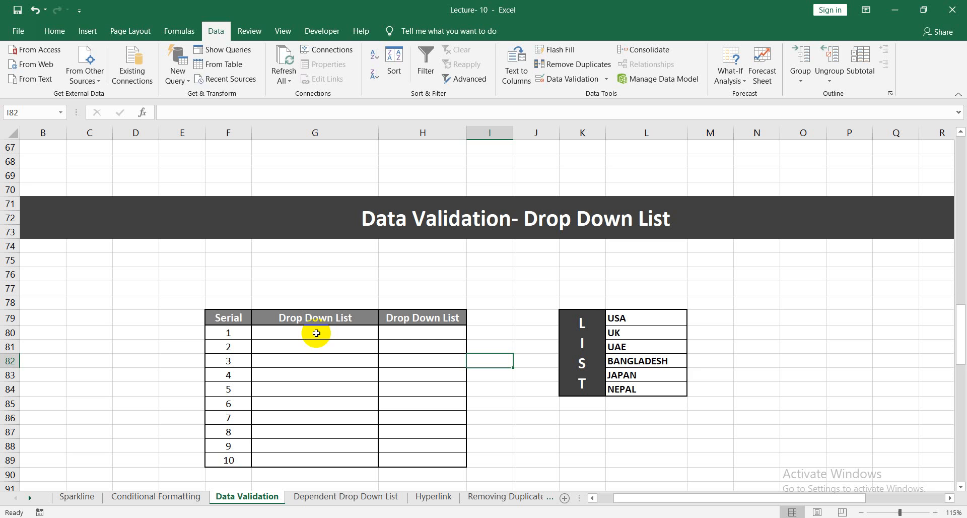
Enter Bangladesh in G80 and Japan in G81 under the first Drop Down List heading.
{"action": "left_click", "coordinate": [639, 346]}
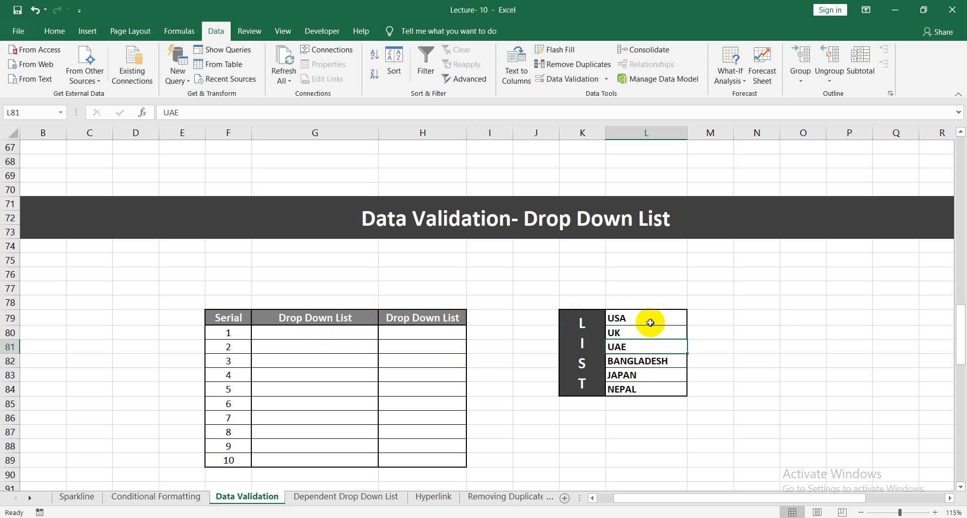
{"action": "left_click", "coordinate": [344, 337]}
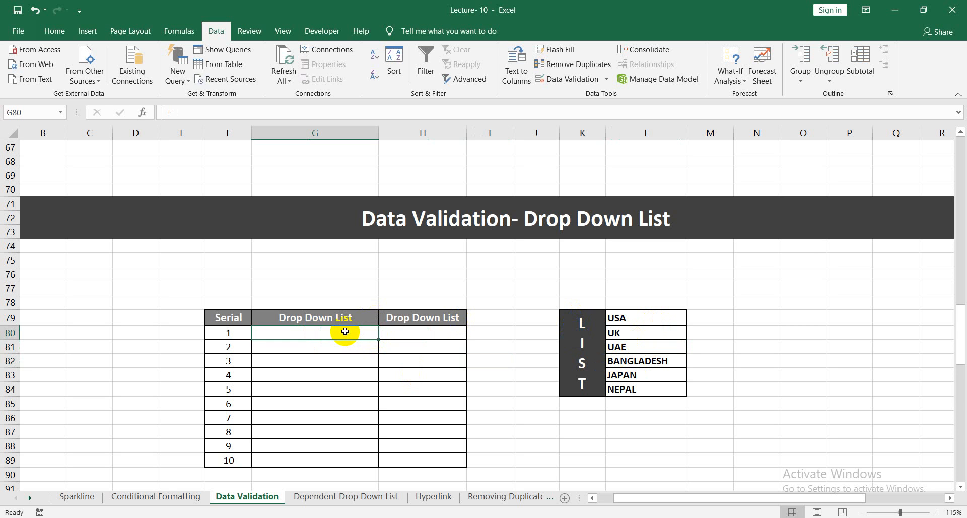
{"action": "type", "text": "Bangladesh"}
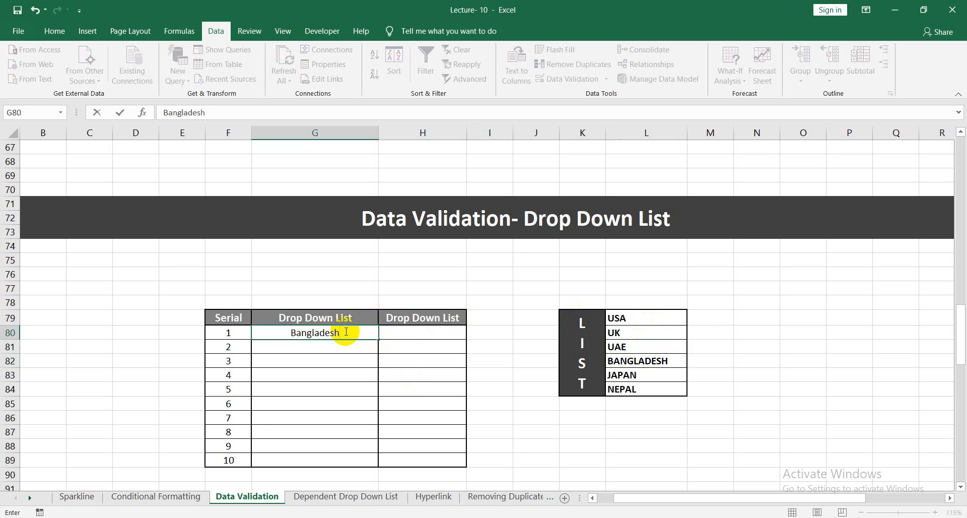
{"action": "key", "text": "Return"}
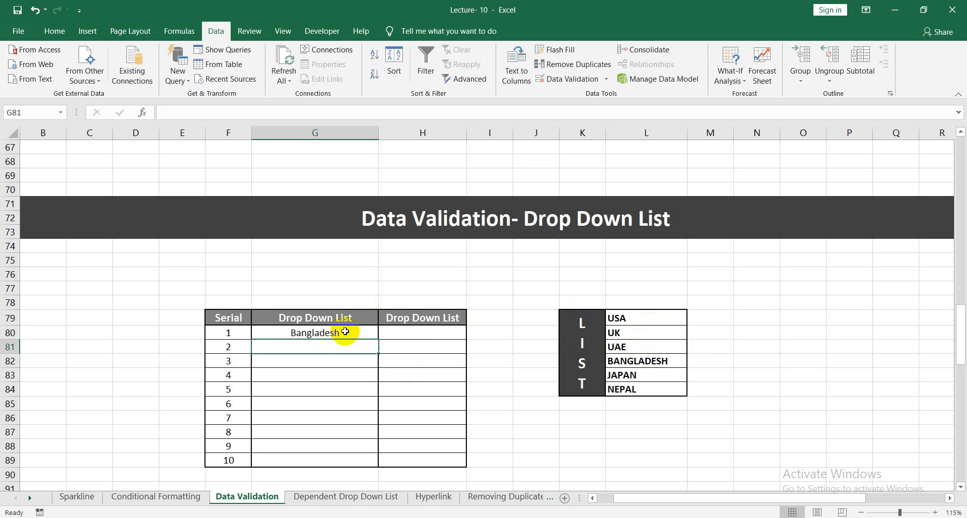
{"action": "type", "text": "A"}
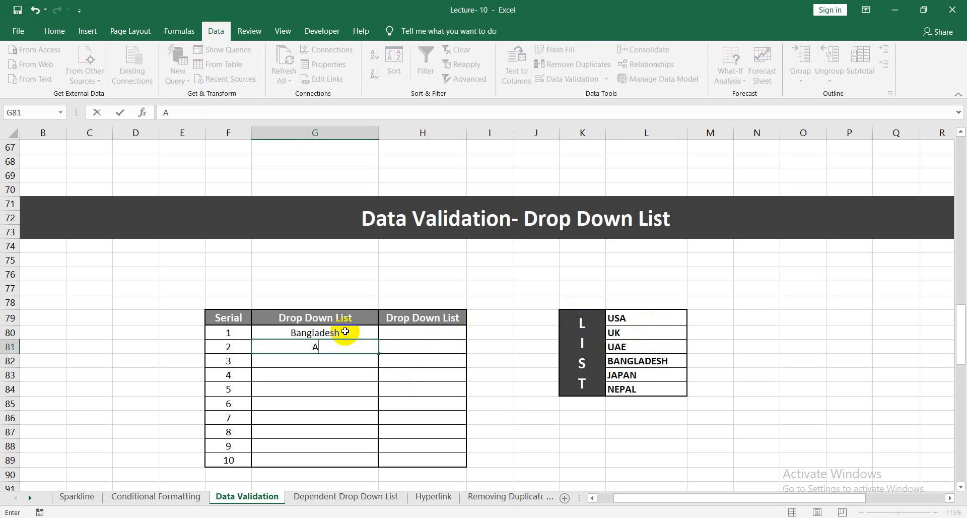
{"action": "key", "text": "BackSpace"}
{"action": "type", "text": "Ja["}
{"action": "key", "text": "BackSpace"}
{"action": "type", "text": "pan"}
{"action": "key", "text": "Return"}
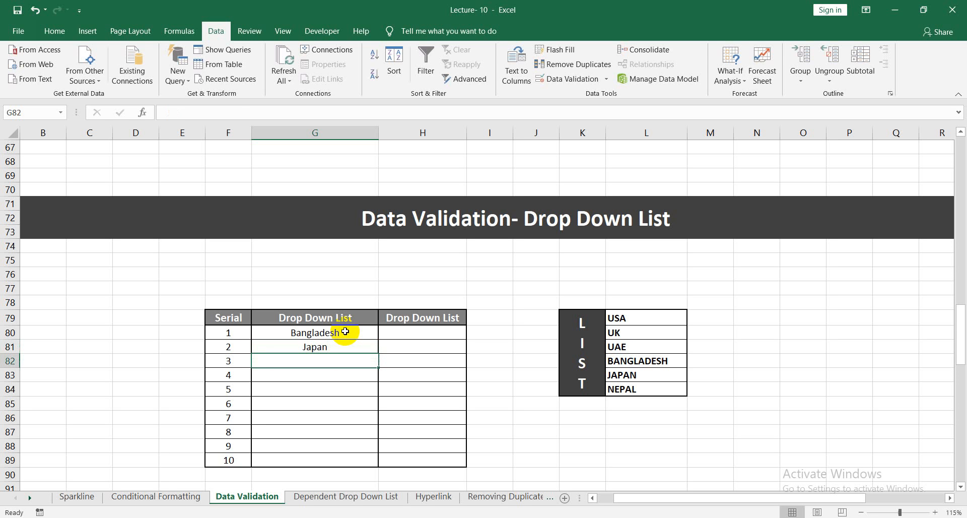
Apply a List data validation to H80:H89 using the countries in L79:L84 as the source.
{"action": "left_click", "coordinate": [445, 333]}
{"action": "mouse_move", "coordinate": [446, 332]}
{"action": "left_mouse_down"}
{"action": "mouse_move", "coordinate": [432, 481]}
{"action": "mouse_move", "coordinate": [439, 460]}
{"action": "left_mouse_up"}
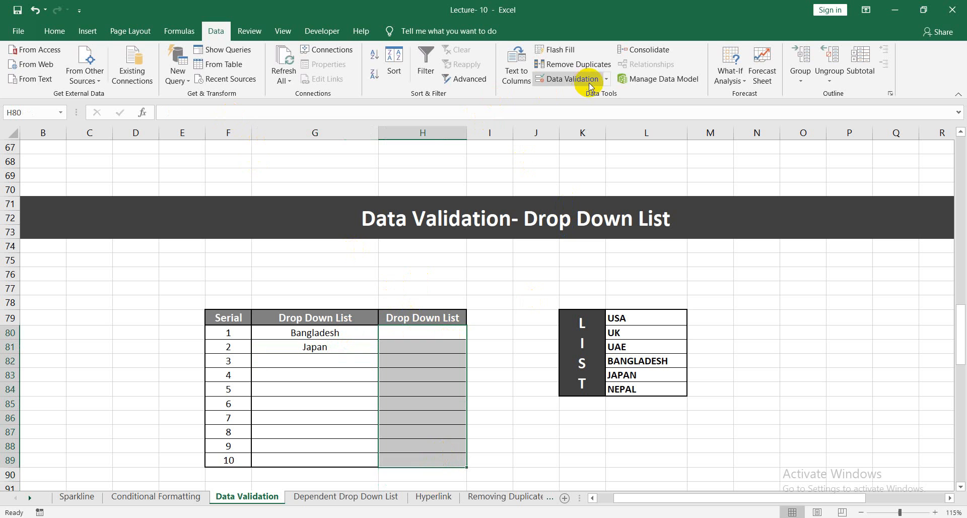
{"action": "left_click", "coordinate": [608, 79]}
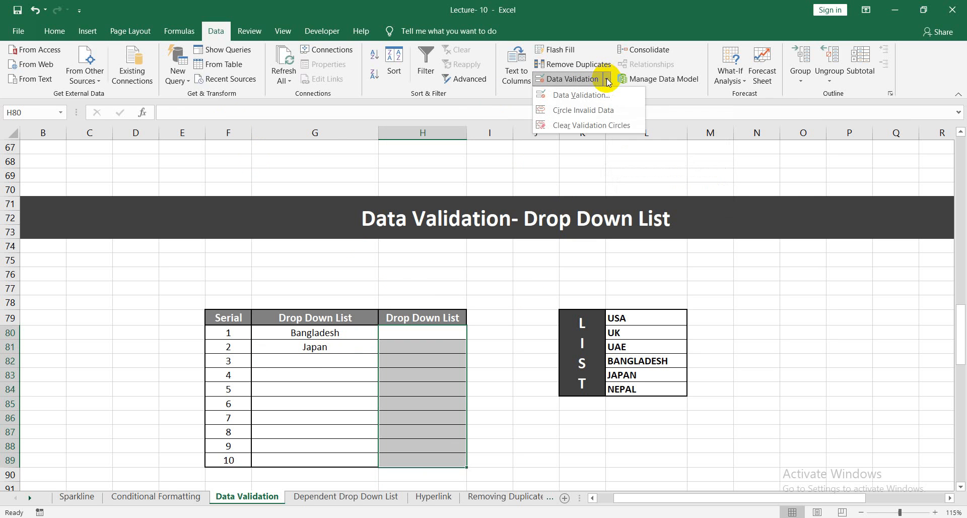
{"action": "left_click", "coordinate": [593, 97]}
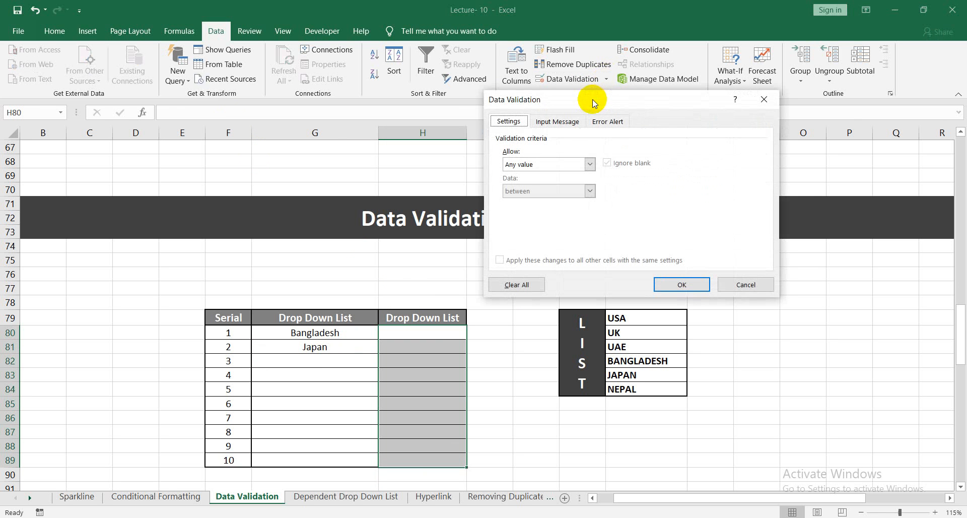
{"action": "left_click", "coordinate": [588, 164]}
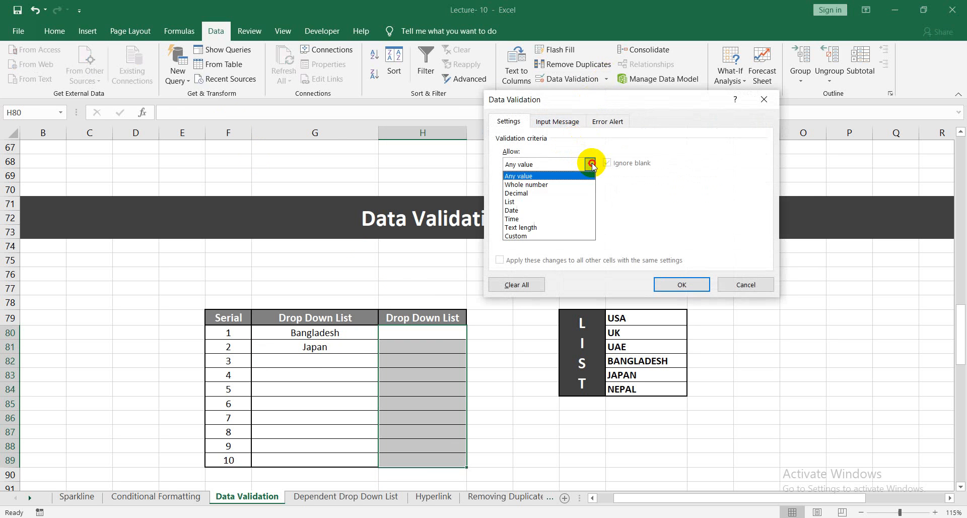
{"action": "left_click", "coordinate": [540, 201]}
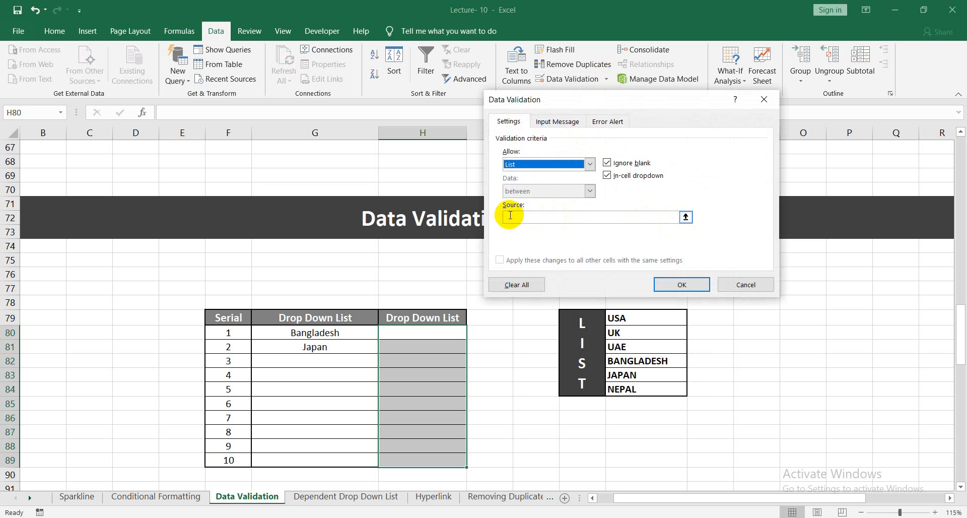
{"action": "left_click", "coordinate": [686, 216]}
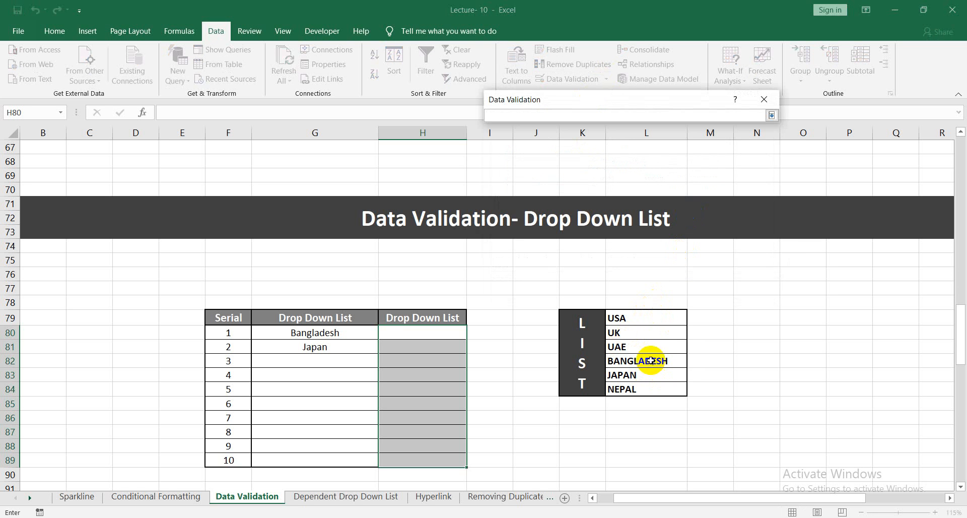
{"action": "left_click_drag", "start_coordinate": [653, 321], "coordinate": [647, 389]}
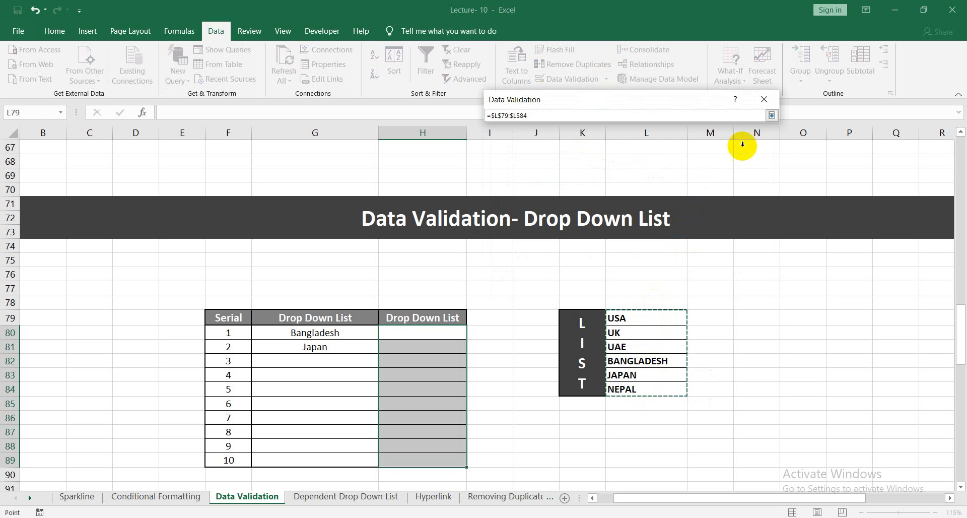
{"action": "left_click", "coordinate": [771, 115]}
{"action": "left_click", "coordinate": [684, 285]}
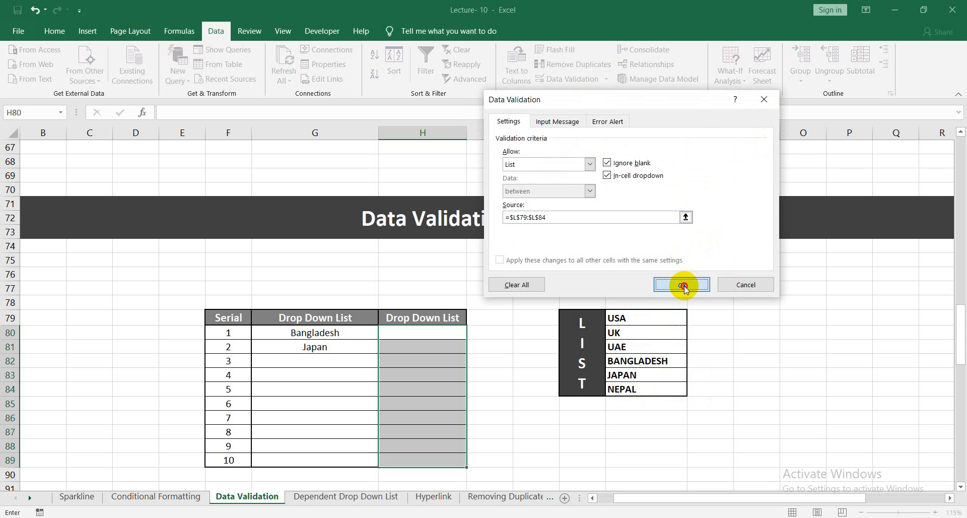
{"action": "left_click", "coordinate": [542, 274]}
Choose BANGLADESH for H80 and JAPAN for H81 from their in-cell country lists.
{"action": "left_click", "coordinate": [425, 333]}
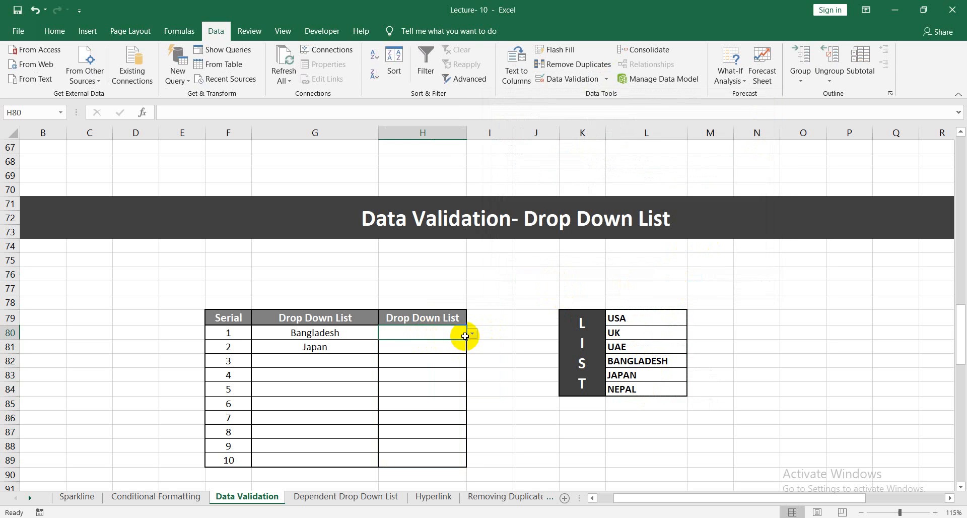
{"action": "left_click", "coordinate": [445, 347]}
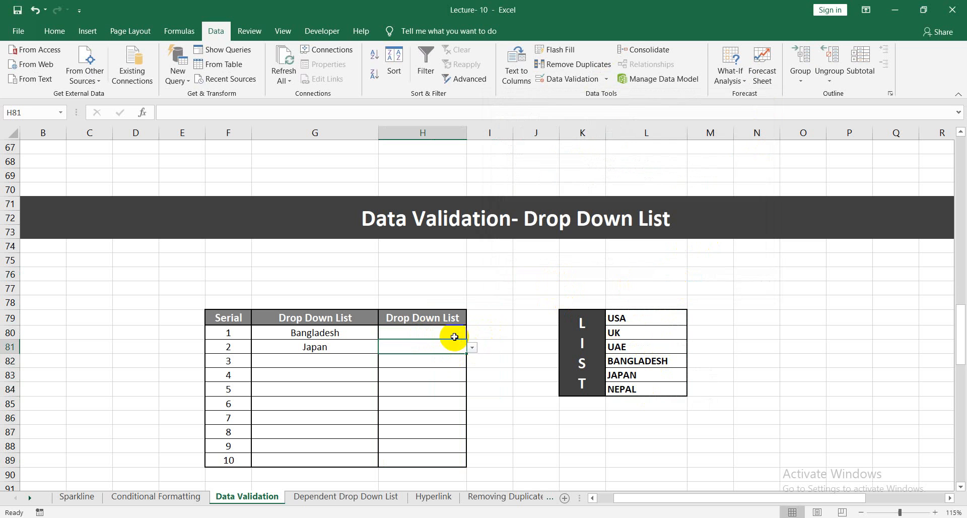
{"action": "left_click", "coordinate": [452, 334]}
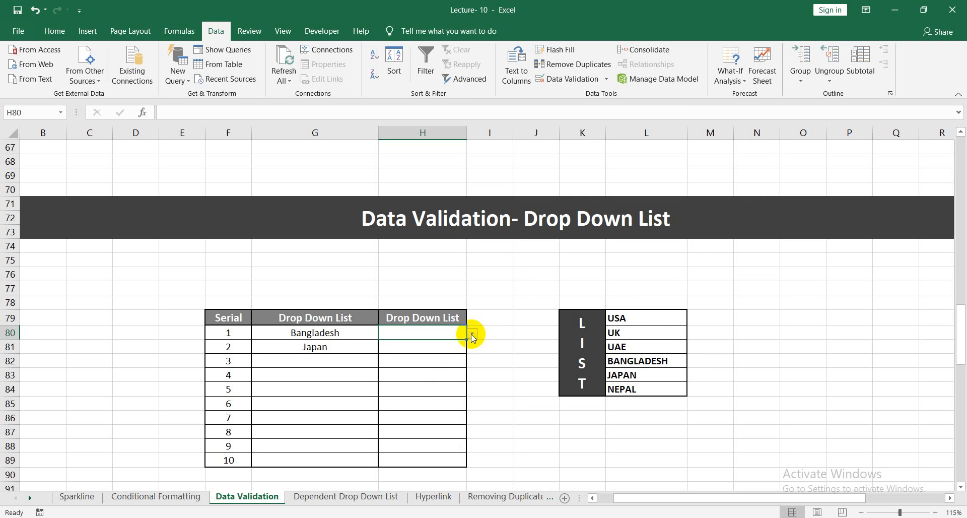
{"action": "left_click", "coordinate": [472, 334]}
{"action": "left_click", "coordinate": [411, 369]}
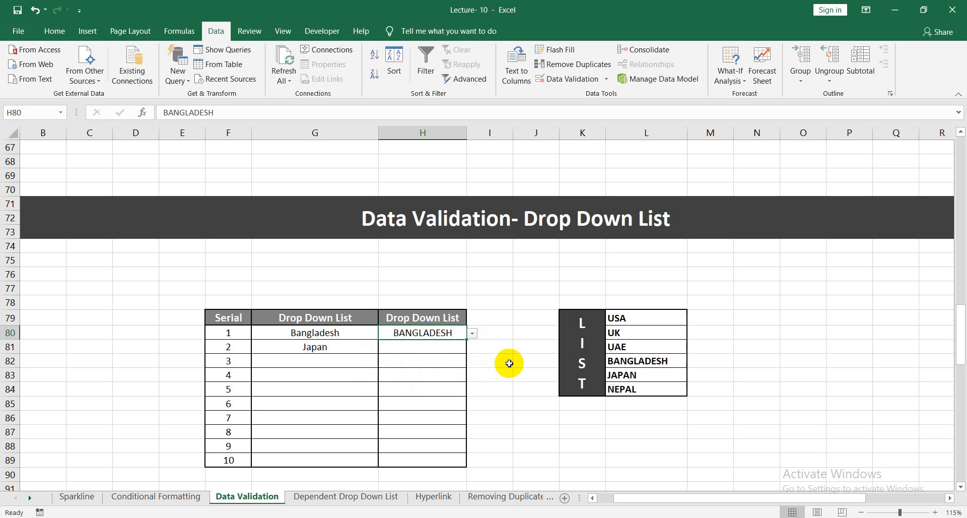
{"action": "left_click", "coordinate": [440, 347]}
{"action": "left_click", "coordinate": [472, 348]}
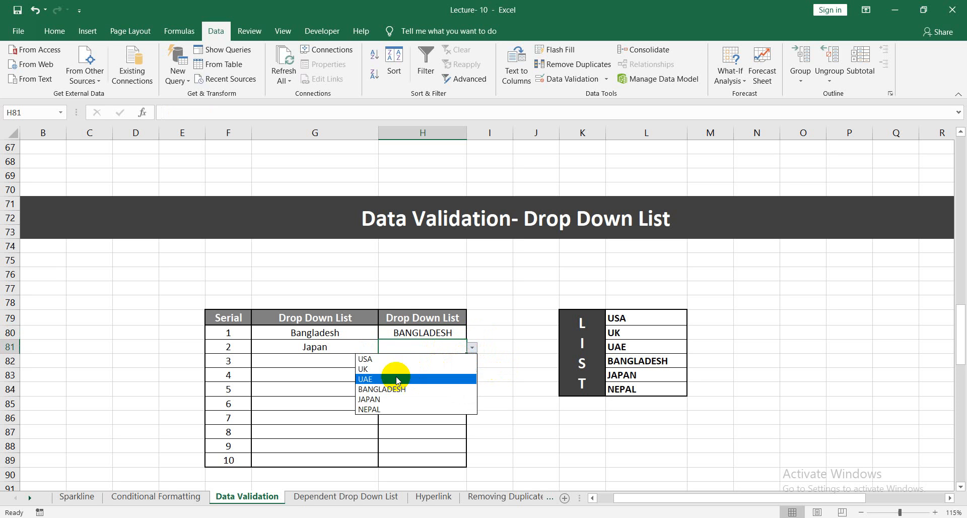
{"action": "left_click", "coordinate": [385, 399]}
Choose NEPAL for H82 and UK for H83 from their in-cell country lists.
{"action": "left_click", "coordinate": [421, 361]}
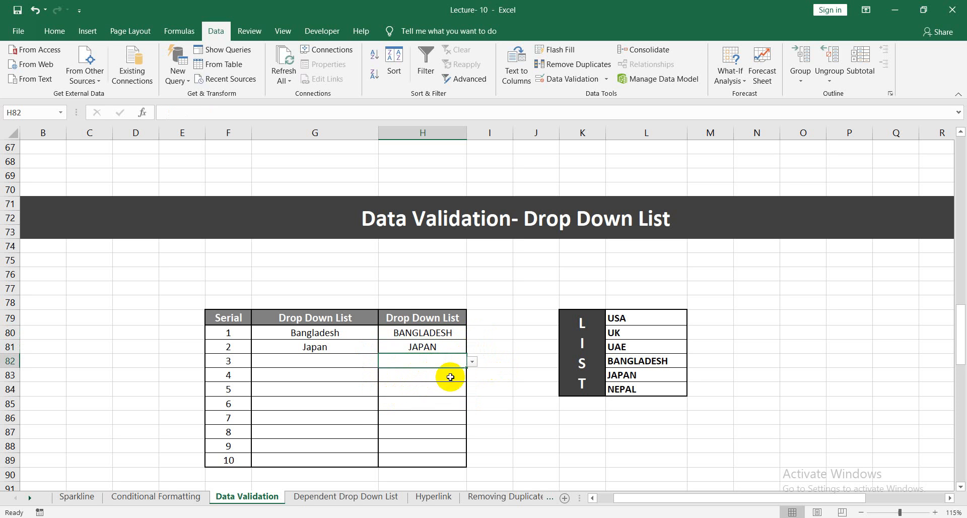
{"action": "left_click", "coordinate": [472, 361]}
{"action": "left_click", "coordinate": [388, 420]}
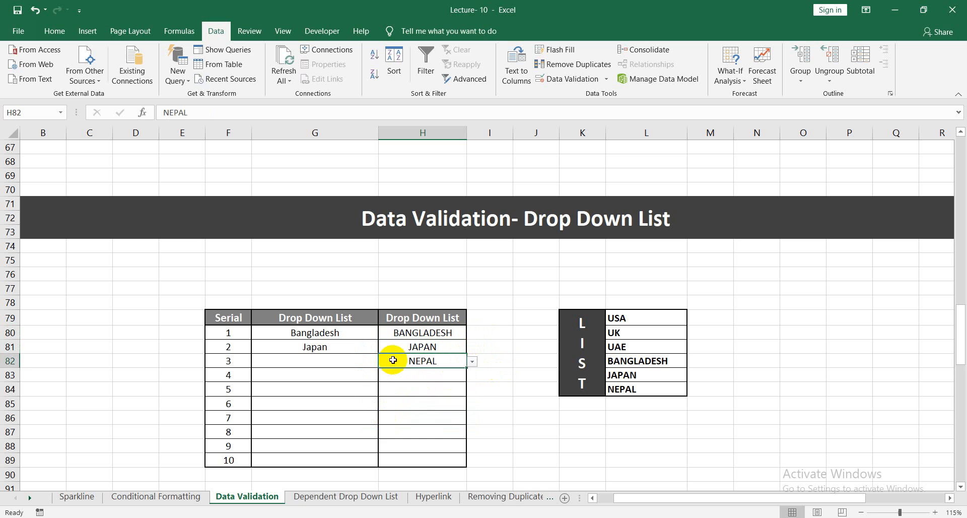
{"action": "left_click", "coordinate": [413, 379]}
{"action": "left_click", "coordinate": [472, 375]}
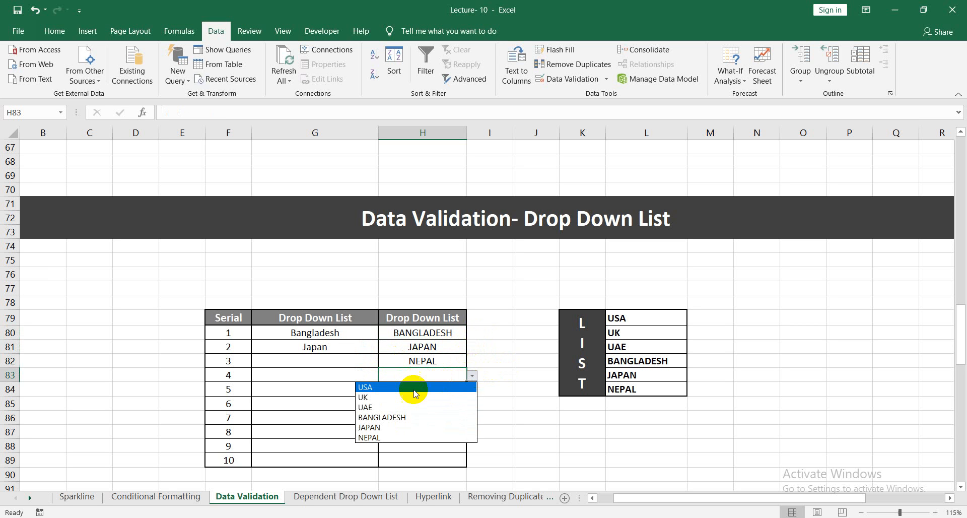
{"action": "left_click", "coordinate": [436, 397]}
Choose UAE for both H84 and H85 from their in-cell country lists.
{"action": "left_click", "coordinate": [444, 390]}
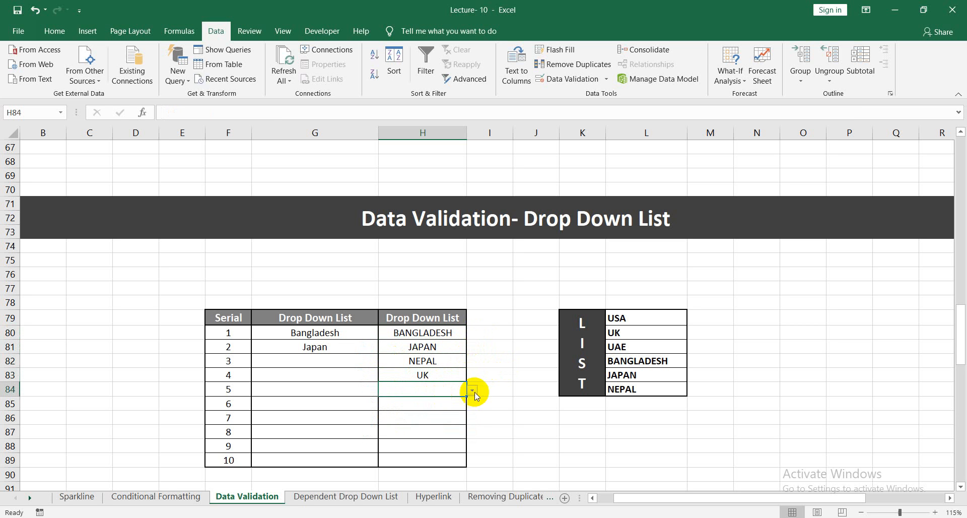
{"action": "left_click", "coordinate": [474, 393]}
{"action": "left_click", "coordinate": [431, 419]}
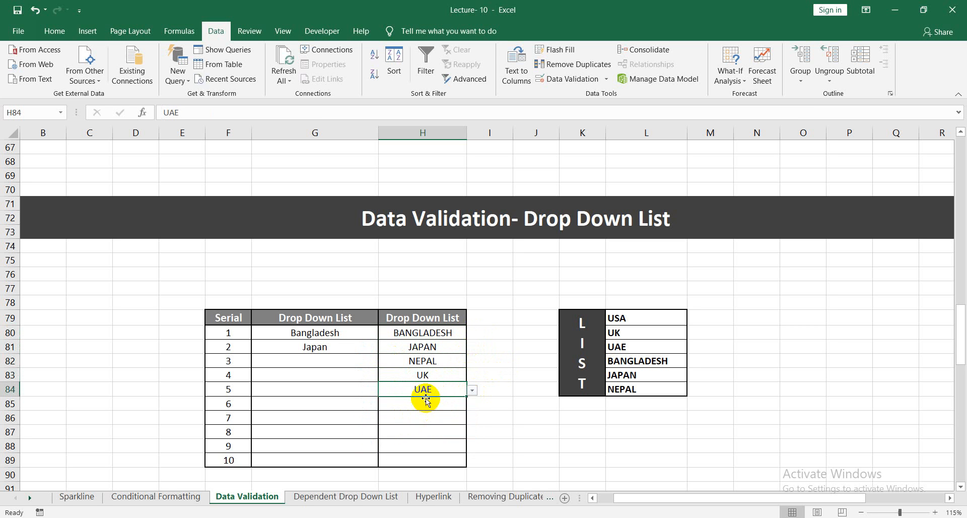
{"action": "left_click", "coordinate": [428, 403]}
{"action": "left_click", "coordinate": [473, 404]}
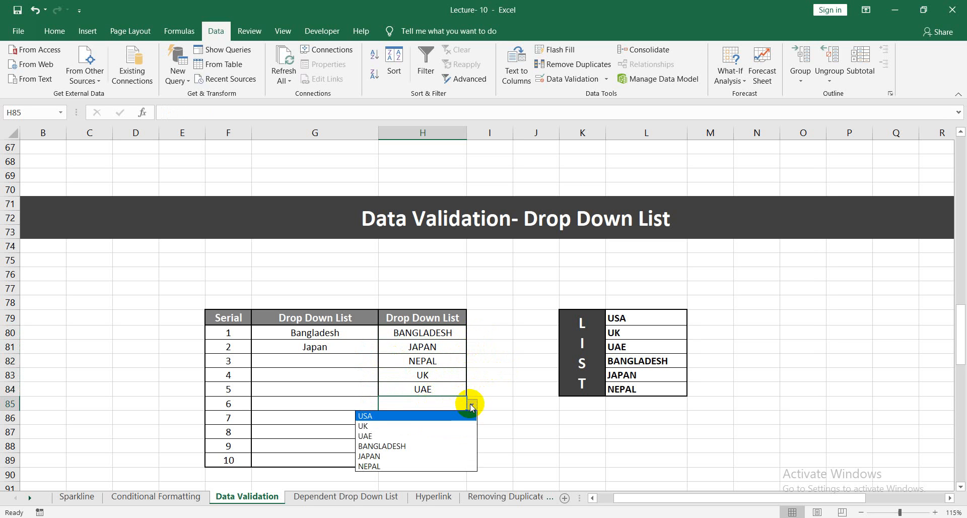
{"action": "left_click", "coordinate": [417, 436]}
{"action": "left_click", "coordinate": [516, 407]}
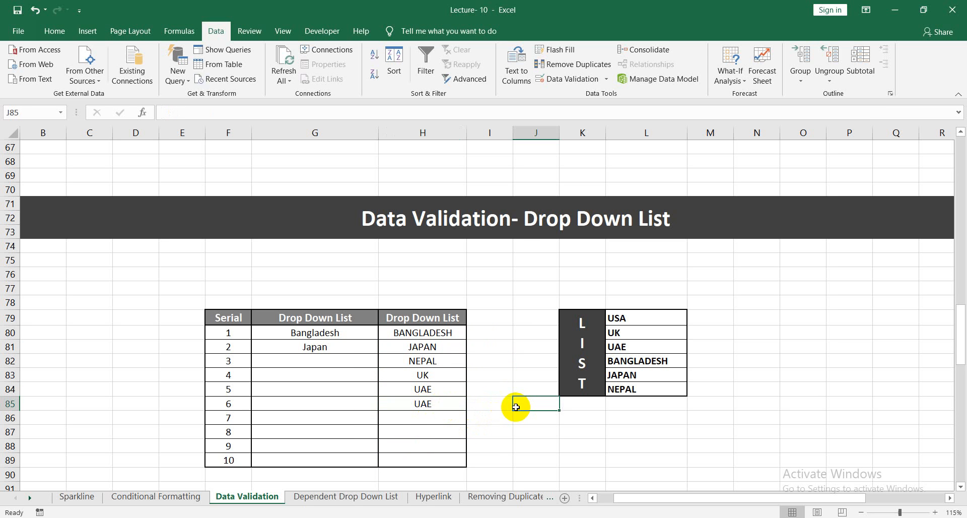
Change the country in H85 to BANGLADESH using its in-cell list.
{"action": "left_click", "coordinate": [436, 406]}
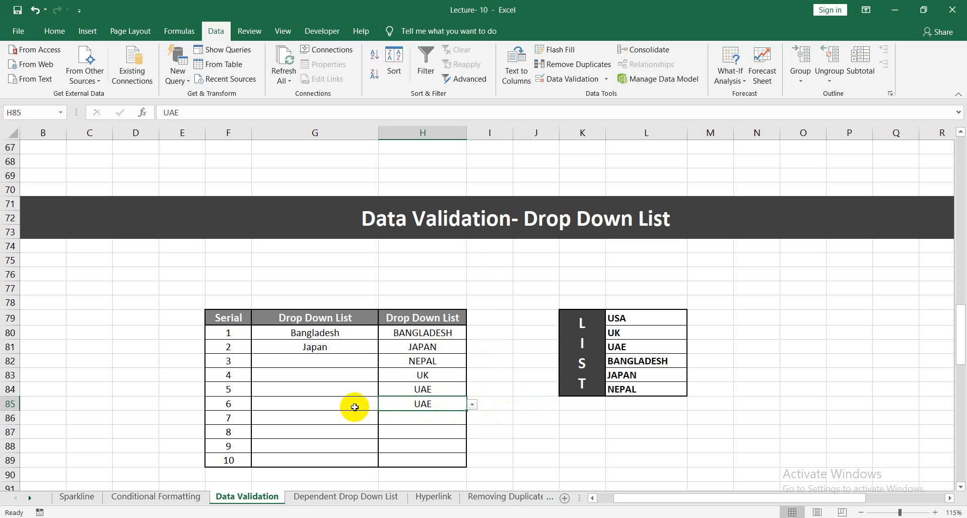
{"action": "left_click", "coordinate": [475, 405]}
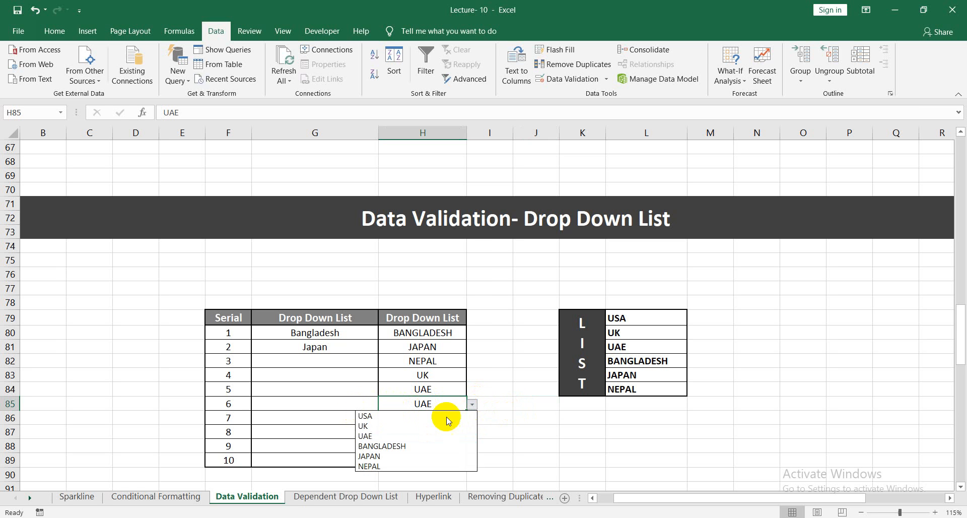
{"action": "left_click", "coordinate": [398, 447]}
{"action": "left_click", "coordinate": [507, 430]}
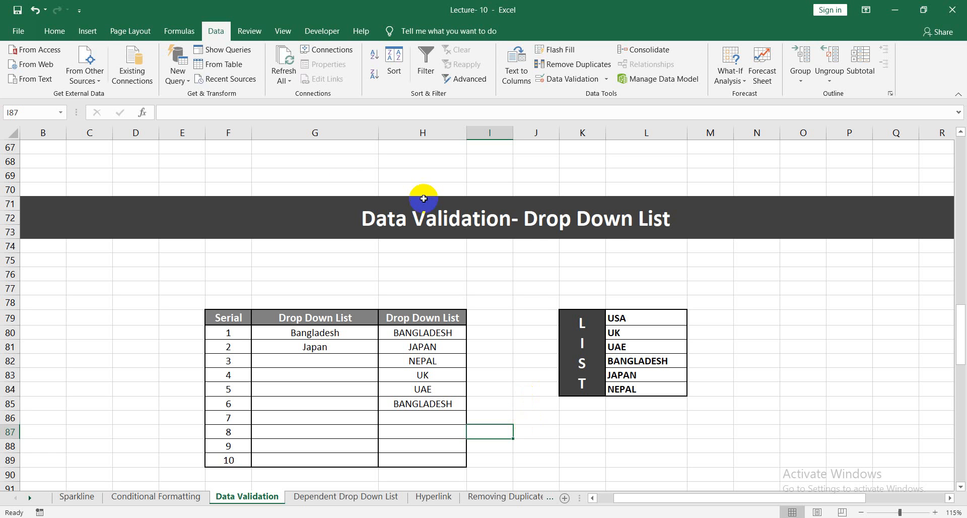
Copy the text " Only 1 to 100 is valid here " from the Message box in the Input Messages & Error Messages section.
{"action": "scroll", "coordinate": [504, 302], "scroll_direction": "down", "scroll_amount": 6}
{"action": "scroll", "coordinate": [501, 310], "scroll_direction": "down", "scroll_amount": 3}
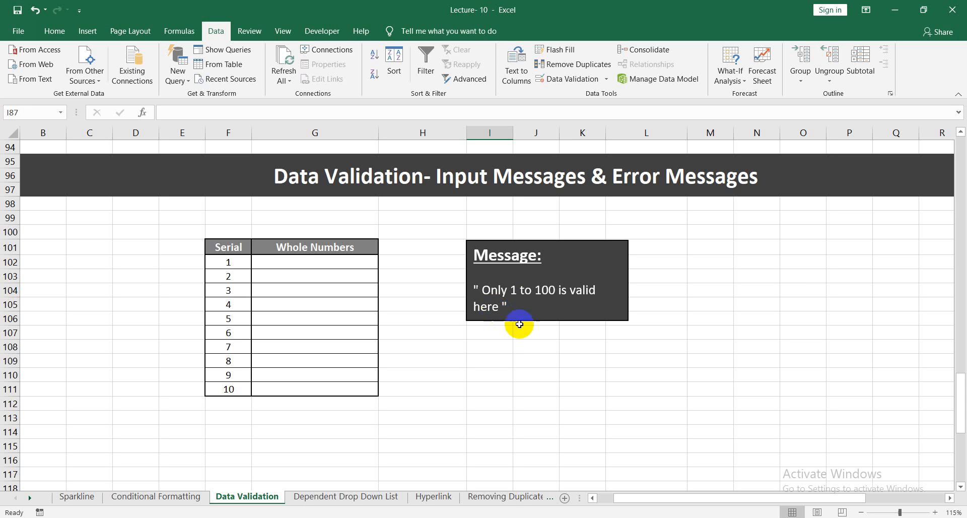
{"action": "left_click", "coordinate": [505, 306]}
{"action": "left_click_drag", "start_coordinate": [505, 306], "coordinate": [470, 283]}
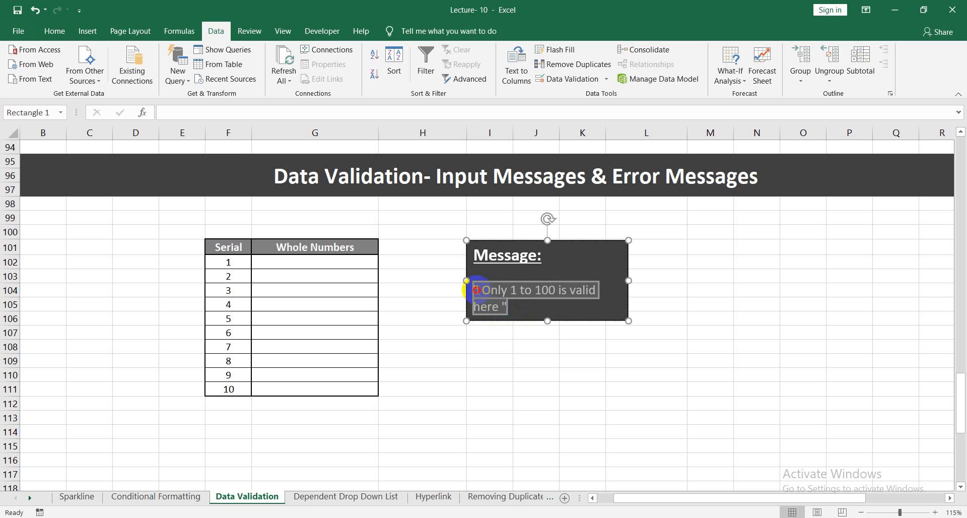
{"action": "right_click", "coordinate": [474, 288]}
{"action": "left_click", "coordinate": [521, 312]}
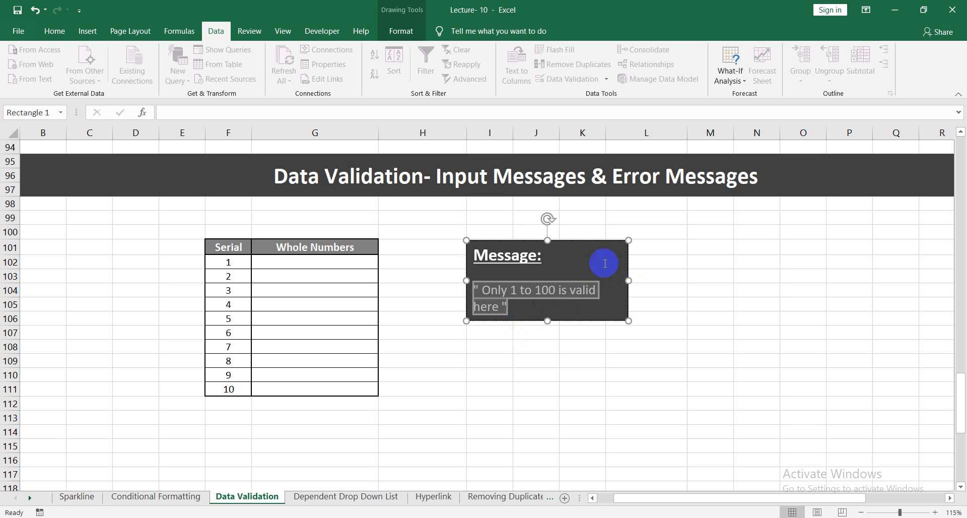
Set the validation criteria for the Whole Numbers cells G102:G111 to whole numbers between 100 and 1000.
{"action": "left_click", "coordinate": [351, 262]}
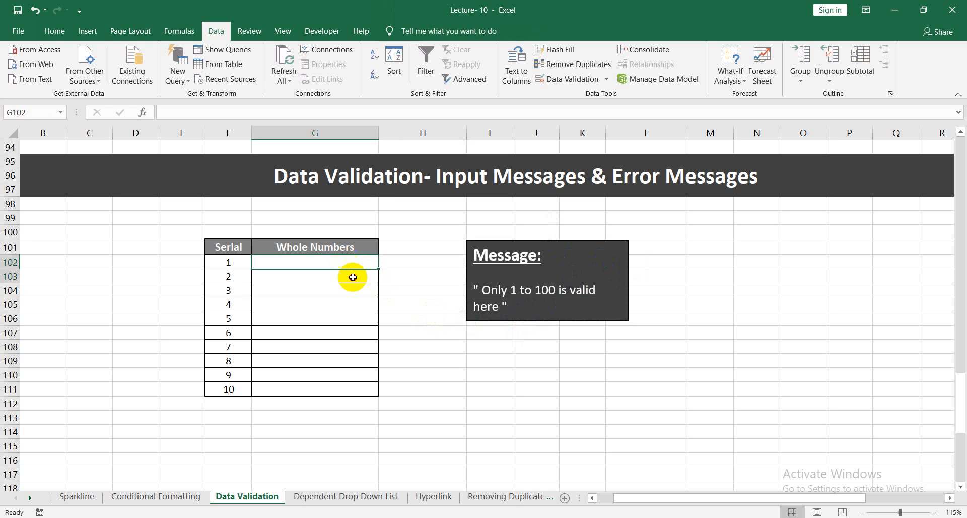
{"action": "left_click_drag", "start_coordinate": [353, 277], "coordinate": [348, 381]}
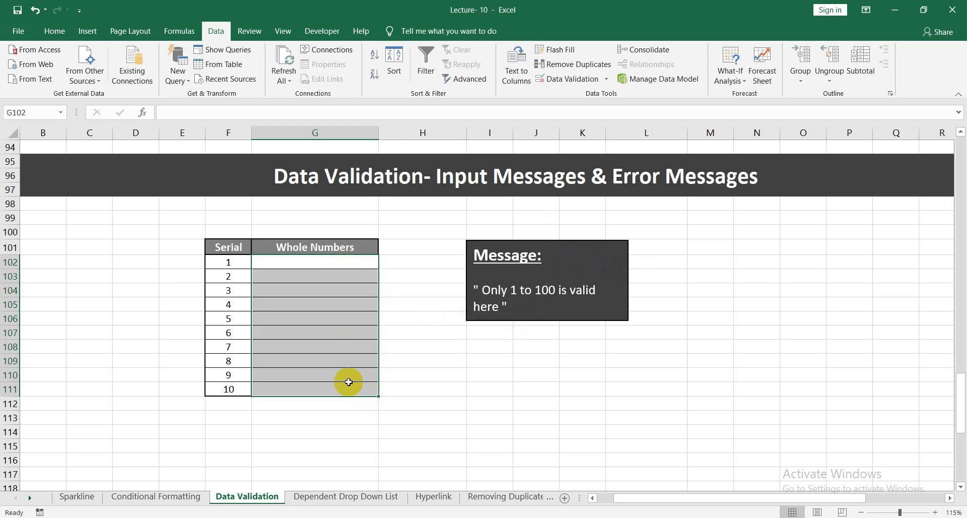
{"action": "left_click", "coordinate": [607, 84]}
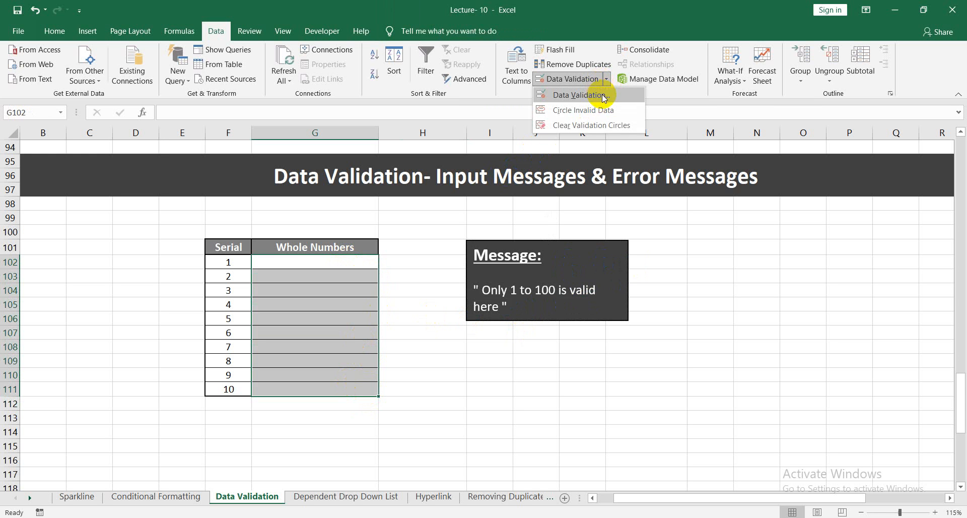
{"action": "left_click", "coordinate": [603, 96]}
{"action": "left_click", "coordinate": [589, 164]}
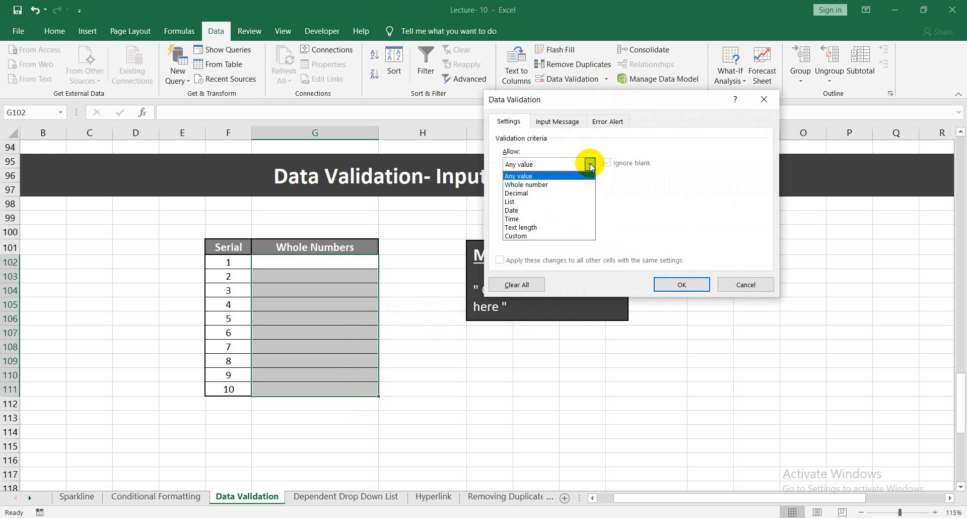
{"action": "left_click", "coordinate": [554, 185]}
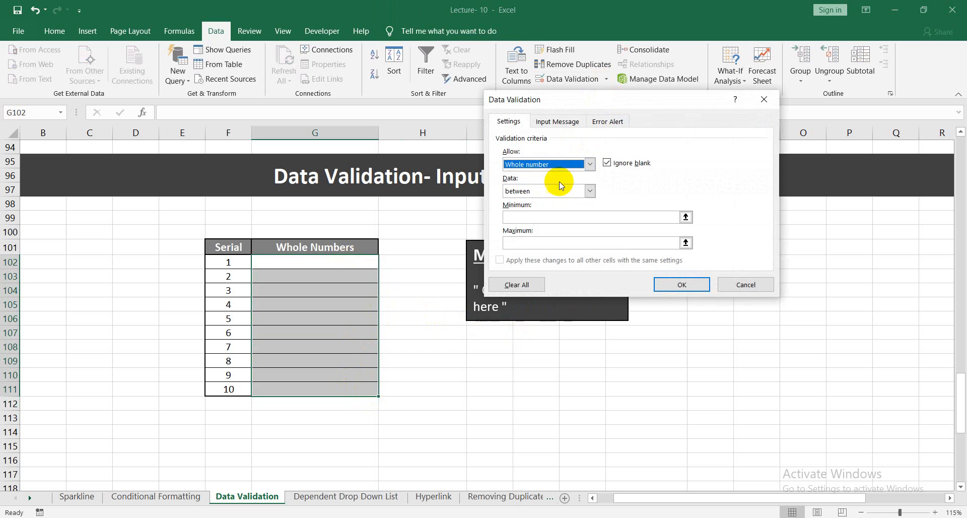
{"action": "left_click", "coordinate": [533, 217]}
{"action": "type", "text": "100"}
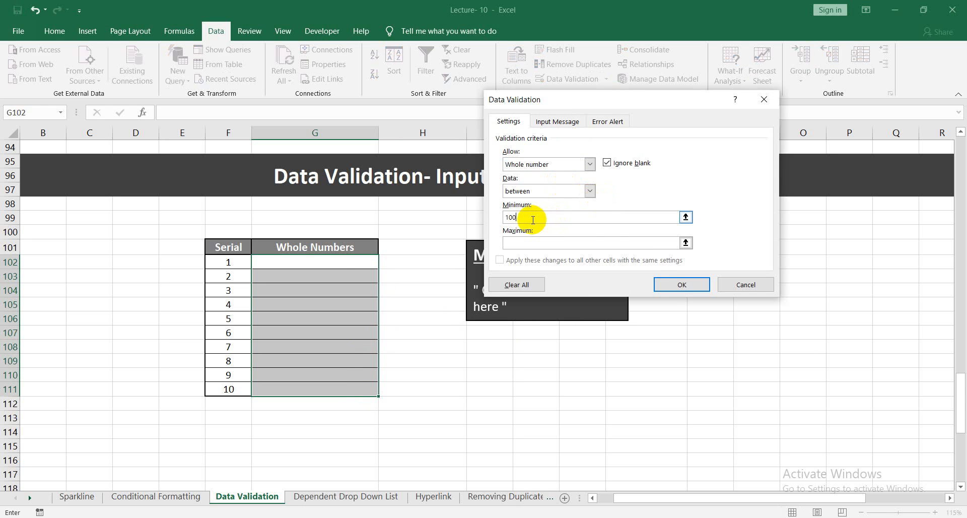
{"action": "left_click", "coordinate": [514, 244]}
{"action": "type", "text": "1000"}
Add an input message titled Alert to G102:G111 reading " Only 100 to 1000 is valid here ", reusing the copied text, and apply it.
{"action": "left_click", "coordinate": [563, 126]}
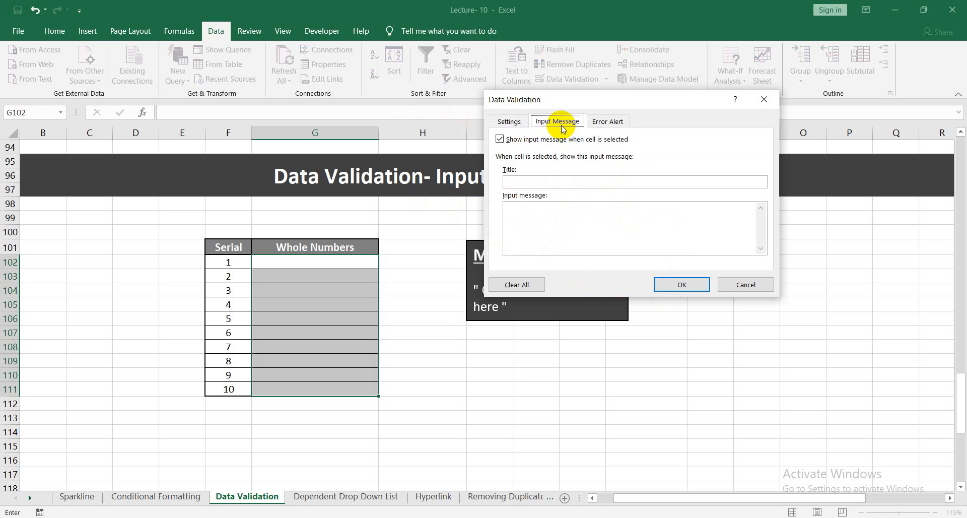
{"action": "left_click", "coordinate": [526, 211]}
{"action": "right_click", "coordinate": [528, 214]}
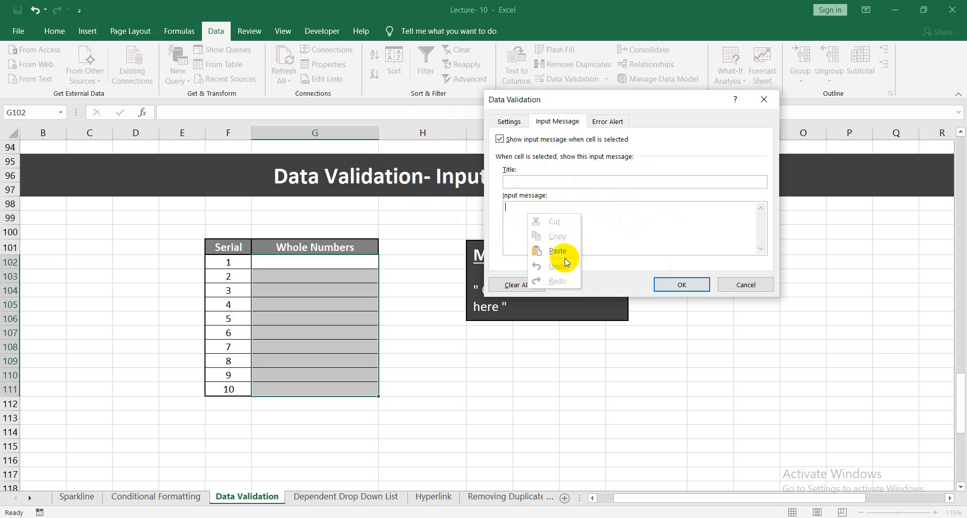
{"action": "left_click", "coordinate": [558, 251]}
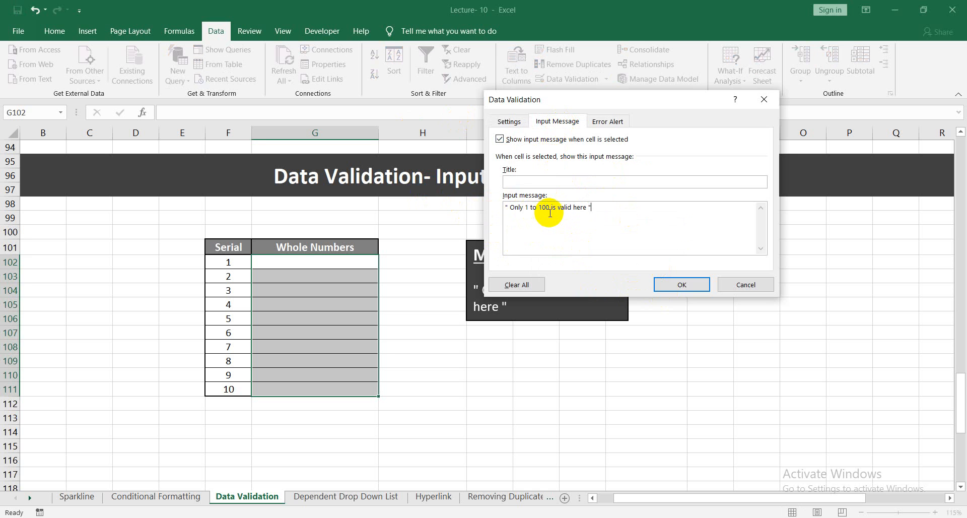
{"action": "left_click", "coordinate": [529, 209]}
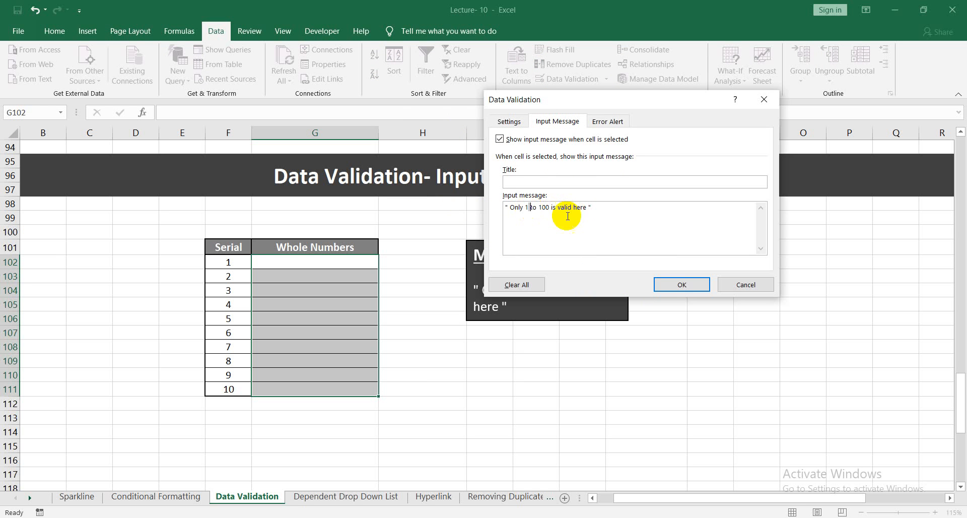
{"action": "key", "text": "shift+Left"}
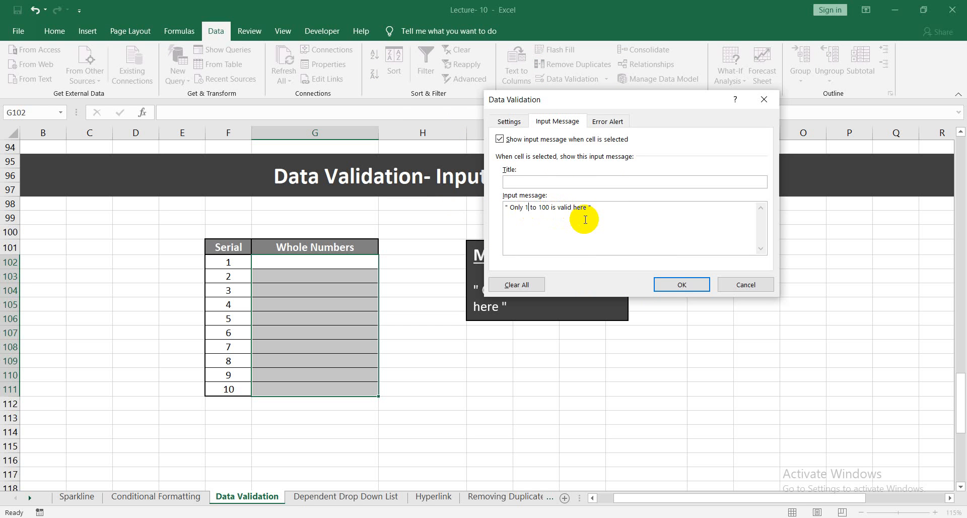
{"action": "type", "text": "00"}
{"action": "type", "text": "0"}
{"action": "type", "text": "Alert"}
{"action": "left_click", "coordinate": [678, 286]}
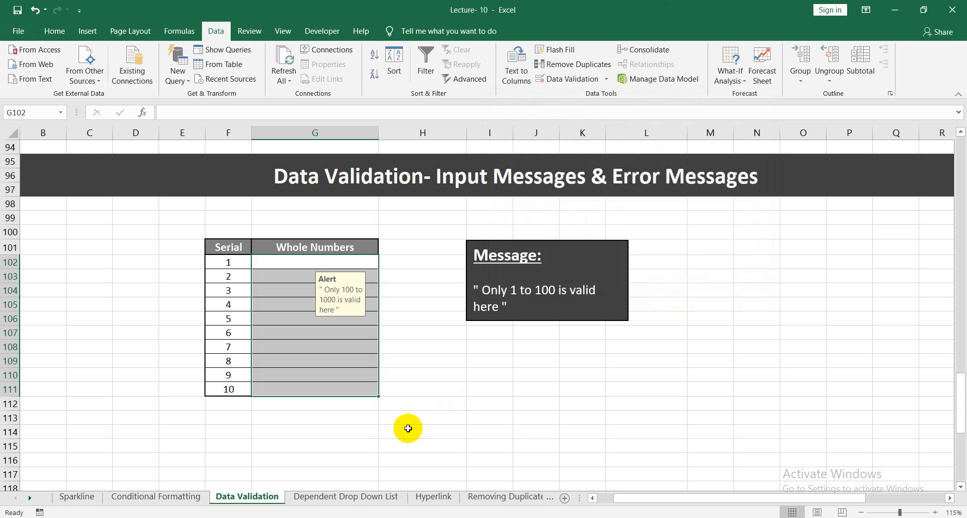
Check the input message on the Whole Numbers cells G102 through G105 one after another.
{"action": "left_click", "coordinate": [501, 417]}
{"action": "left_click", "coordinate": [347, 261]}
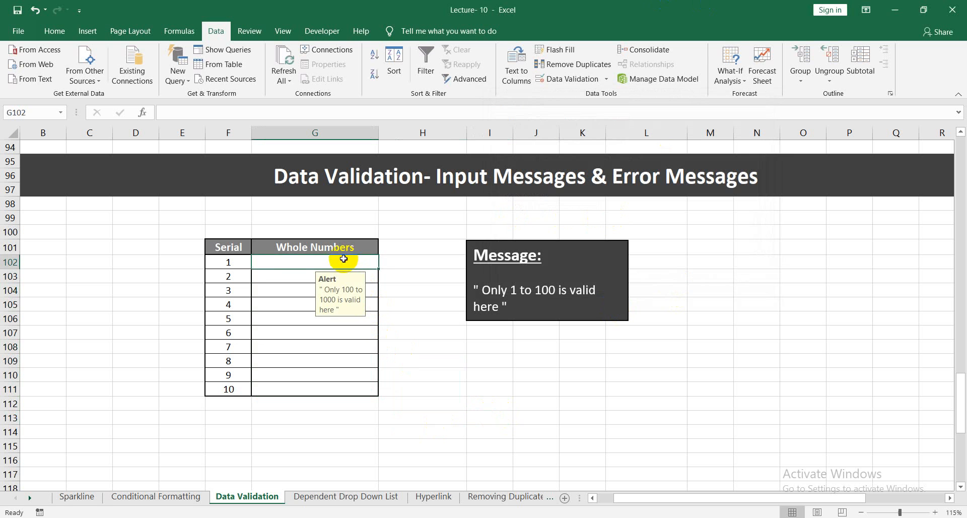
{"action": "left_click", "coordinate": [288, 276]}
{"action": "left_click", "coordinate": [295, 290]}
{"action": "left_click", "coordinate": [290, 302]}
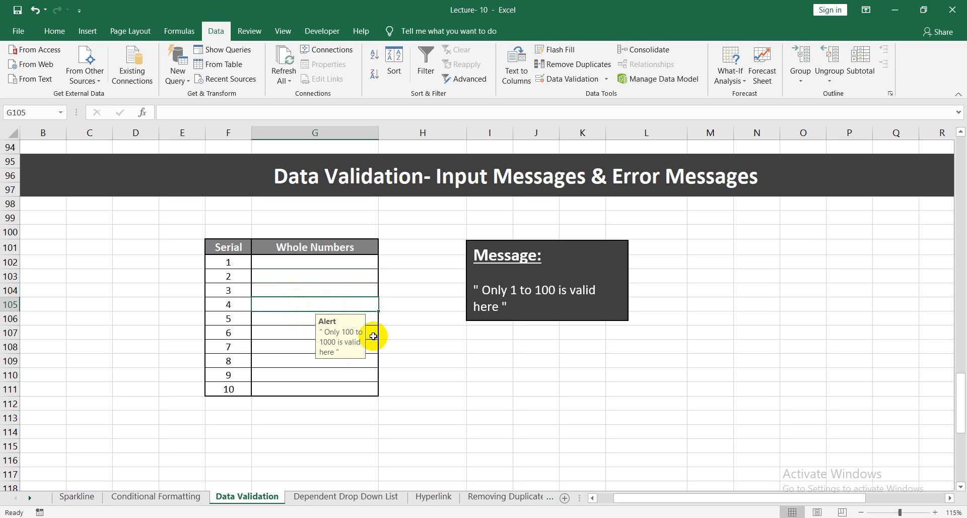
Try to enter 10000 in G105 to test the whole-number limit, and cancel the entry.
{"action": "type", "text": "1"}
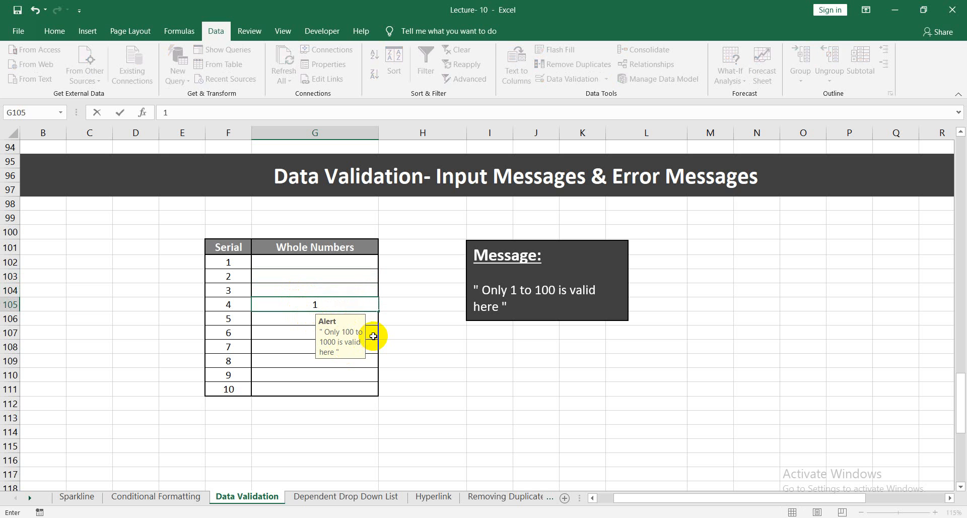
{"action": "type", "text": "0000"}
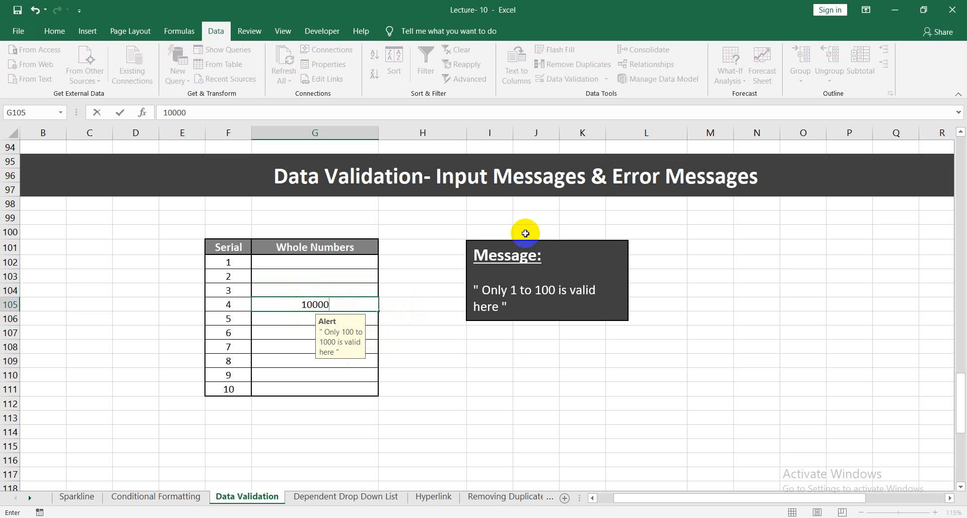
{"action": "key", "text": "Return"}
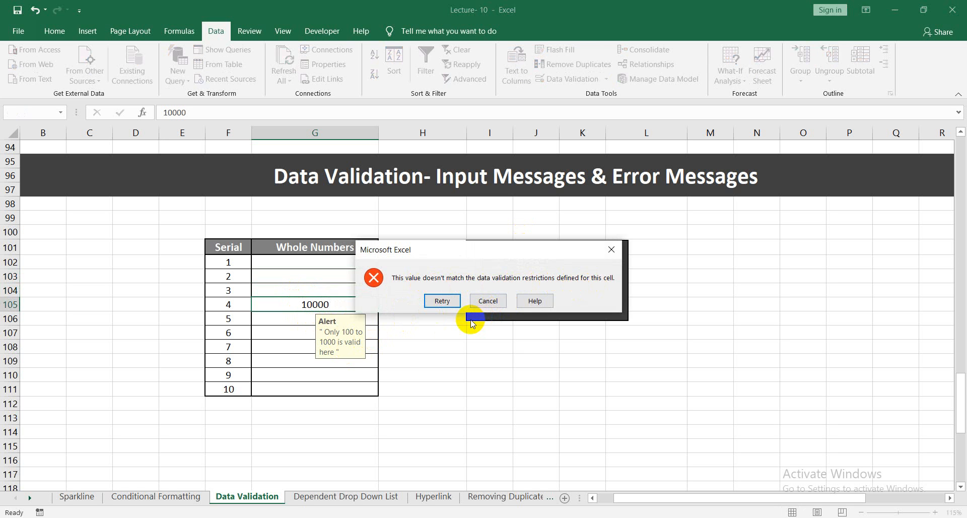
{"action": "left_click", "coordinate": [482, 303]}
{"action": "left_click", "coordinate": [393, 361]}
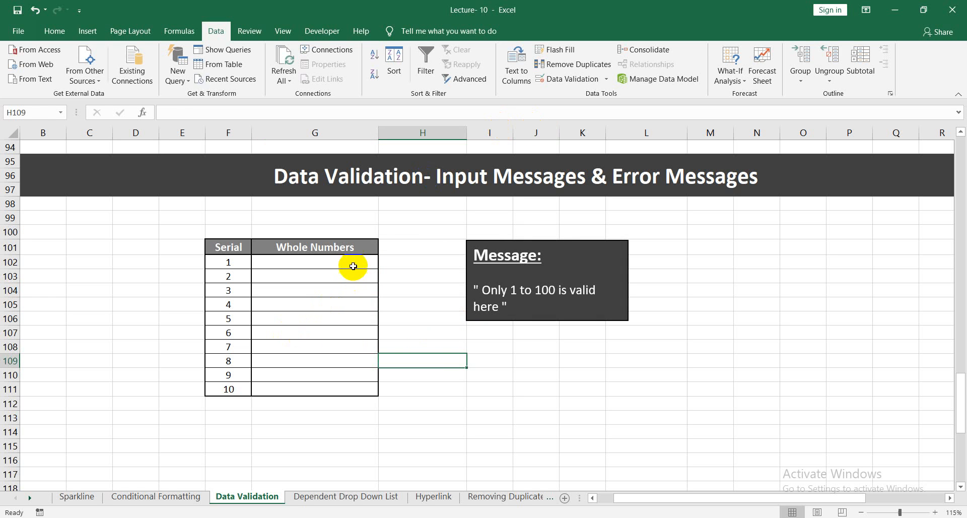
Add a Stop error alert to G102:G111 titled Error with the copied message " Only 1 to 100 is valid here ".
{"action": "left_click_drag", "start_coordinate": [353, 263], "coordinate": [353, 389]}
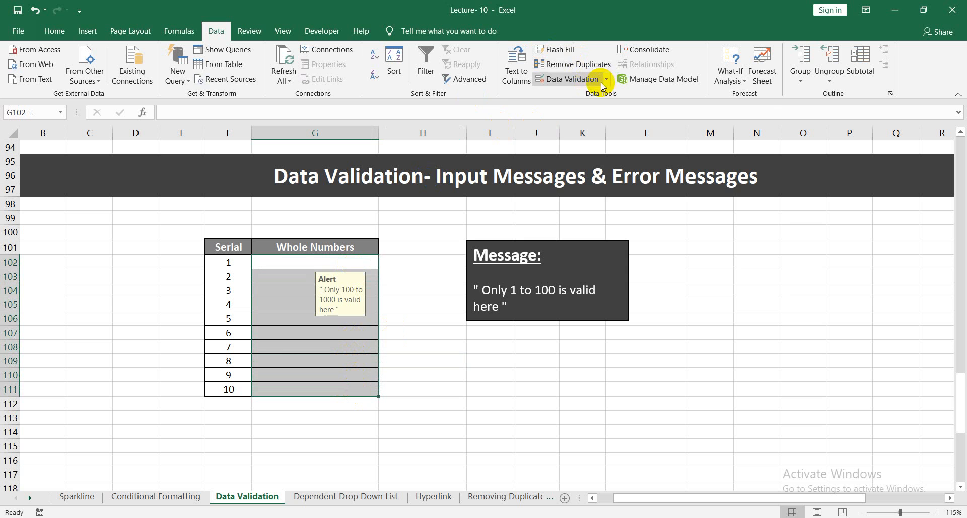
{"action": "left_click", "coordinate": [564, 79]}
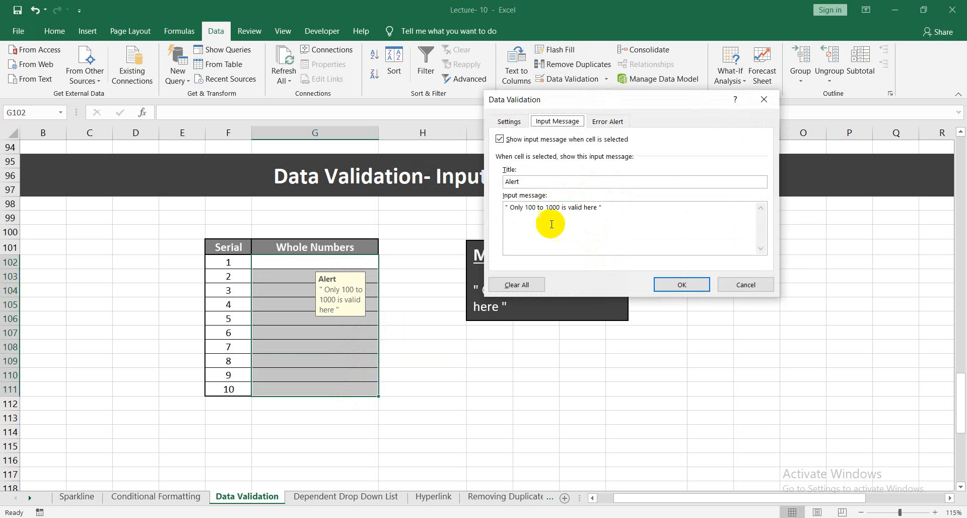
{"action": "left_click", "coordinate": [510, 122]}
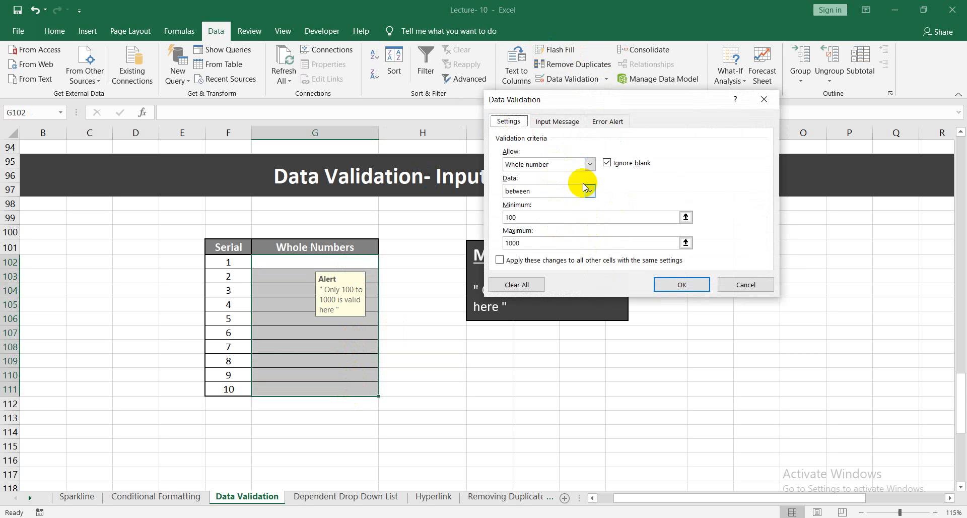
{"action": "left_click", "coordinate": [557, 122]}
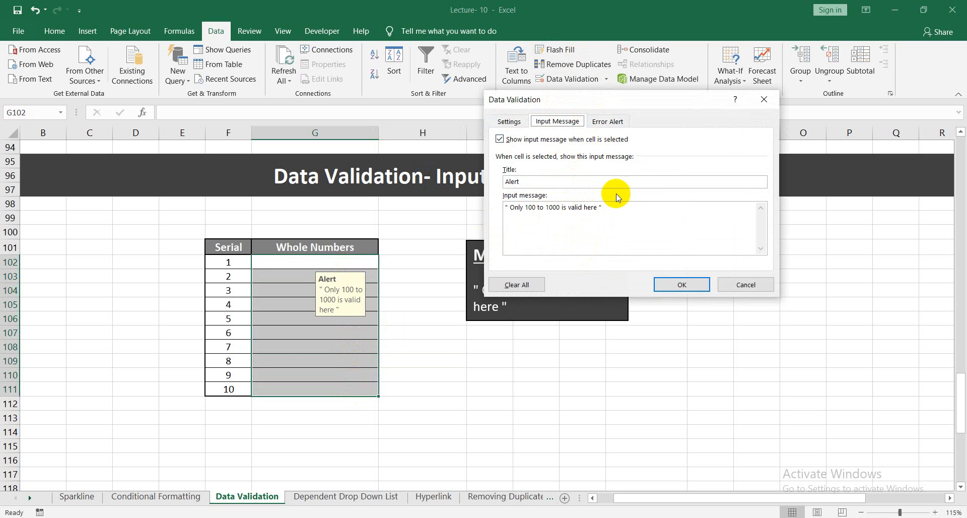
{"action": "left_click", "coordinate": [607, 127]}
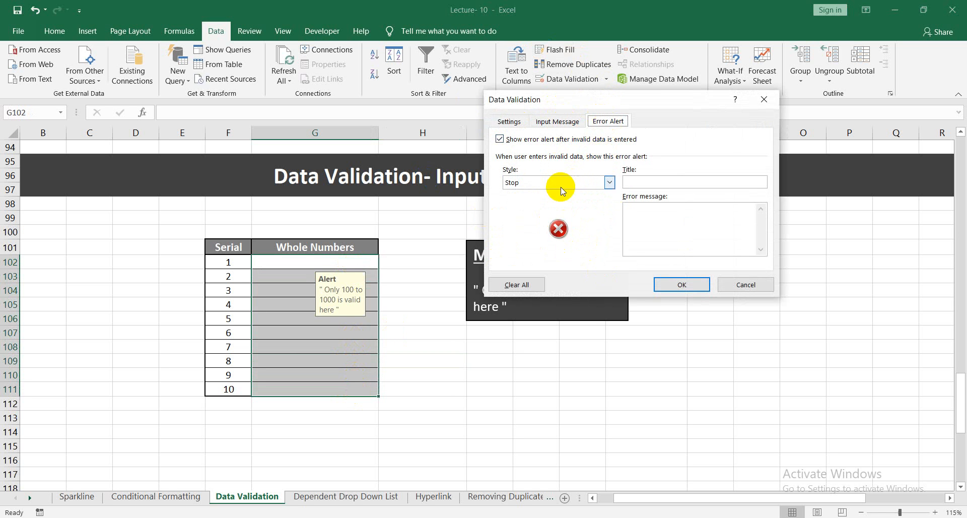
{"action": "left_click", "coordinate": [644, 182]}
{"action": "type", "text": "Error"}
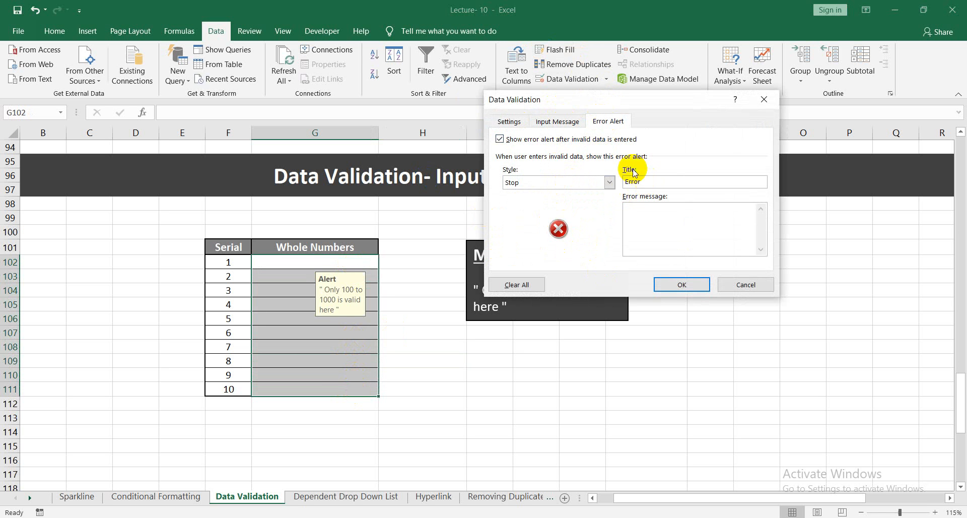
{"action": "right_click", "coordinate": [657, 220]}
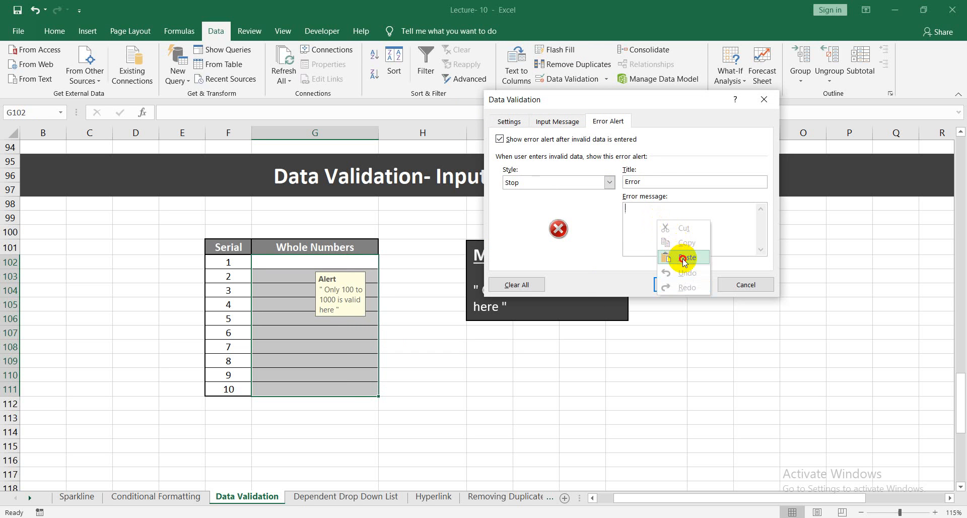
{"action": "left_click", "coordinate": [681, 257]}
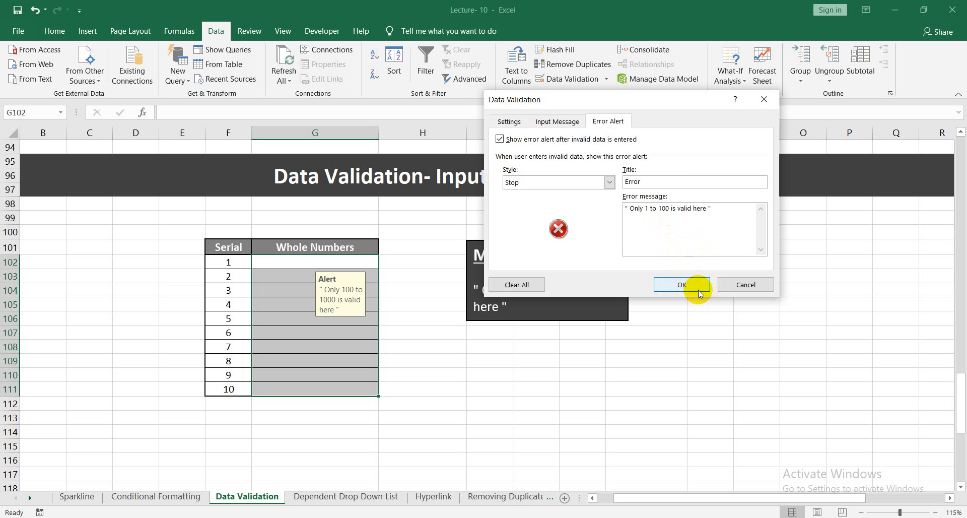
{"action": "left_click", "coordinate": [682, 284]}
{"action": "left_click", "coordinate": [537, 417]}
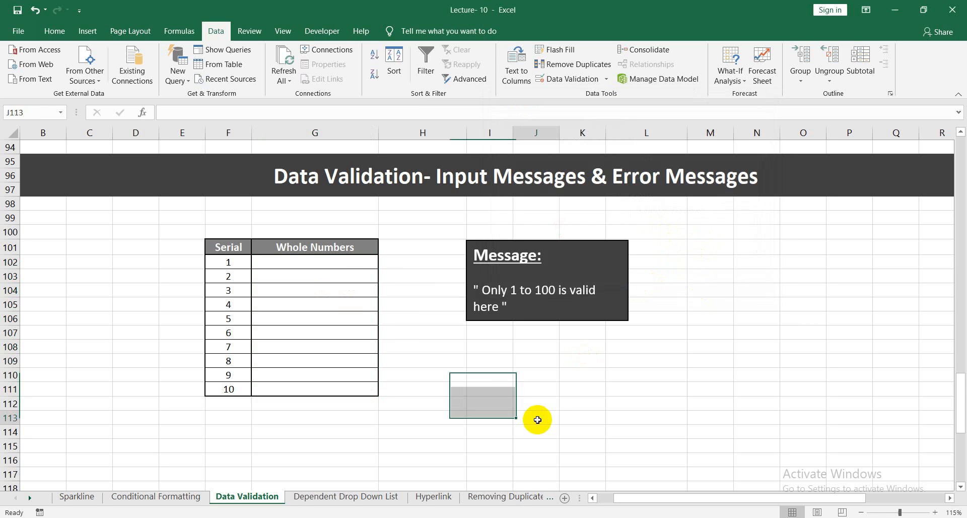
Try to enter 10000 in G102 to test the custom error alert, and cancel the entry.
{"action": "left_click", "coordinate": [347, 262]}
{"action": "type", "text": "1000"}
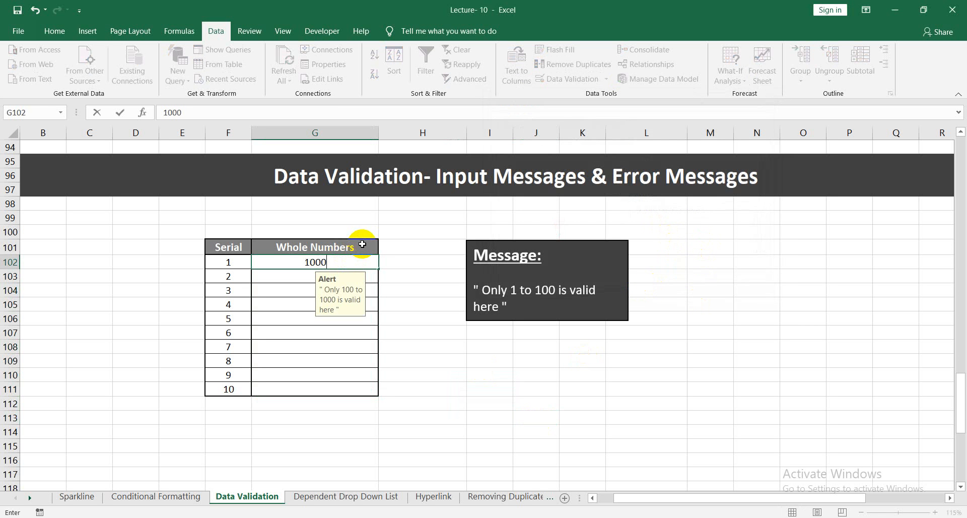
{"action": "type", "text": "0"}
{"action": "key", "text": "Return"}
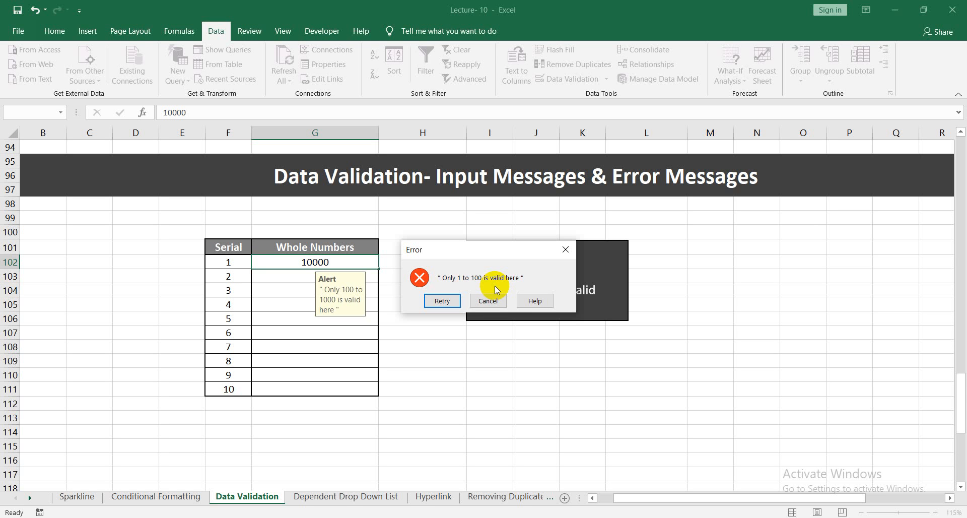
{"action": "left_click", "coordinate": [491, 301]}
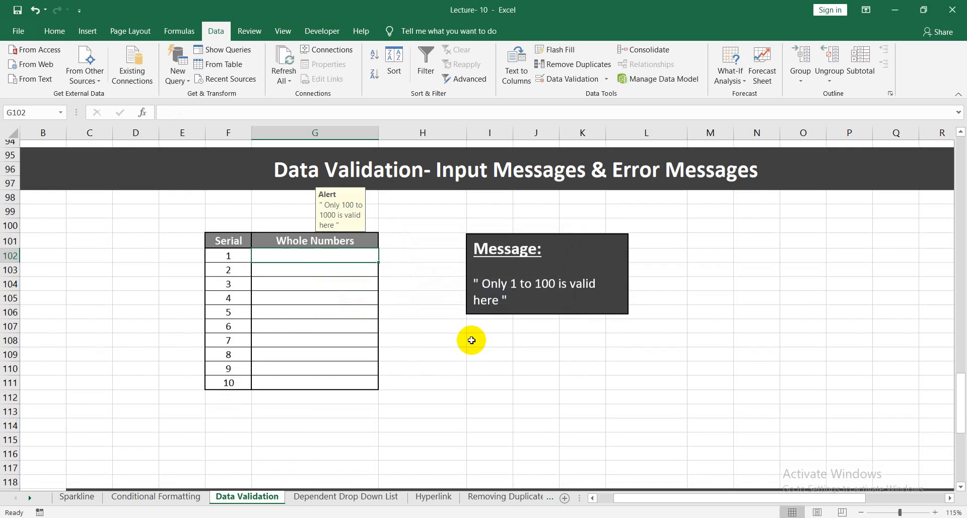
Examine the How to Clear Data Validation section and its Whole Numbers table, and return to the Input Messages & Error Messages table.
{"action": "scroll", "coordinate": [472, 341], "scroll_direction": "down", "scroll_amount": 5}
{"action": "scroll", "coordinate": [454, 302], "scroll_direction": "down", "scroll_amount": 2}
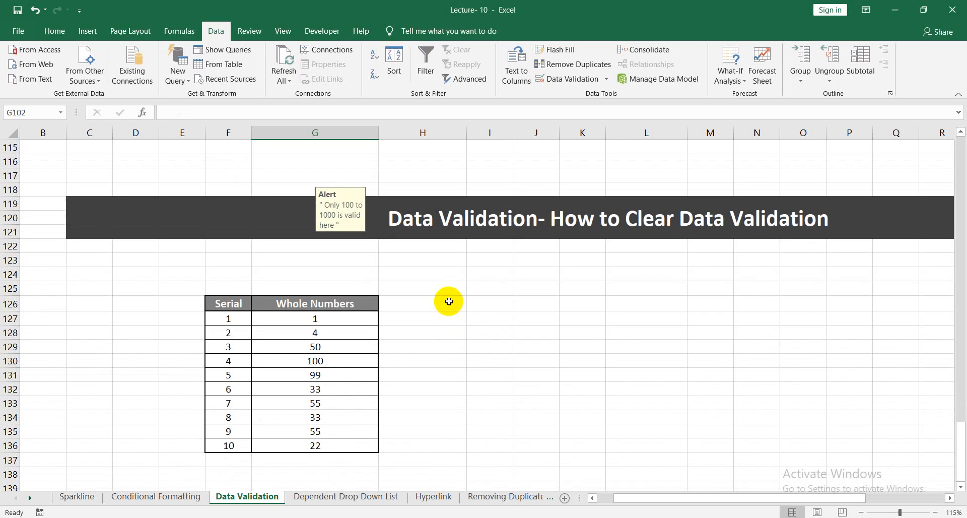
{"action": "scroll", "coordinate": [463, 262], "scroll_direction": "up", "scroll_amount": 3}
{"action": "scroll", "coordinate": [410, 222], "scroll_direction": "up", "scroll_amount": 4}
{"action": "scroll", "coordinate": [428, 288], "scroll_direction": "down", "scroll_amount": 7}
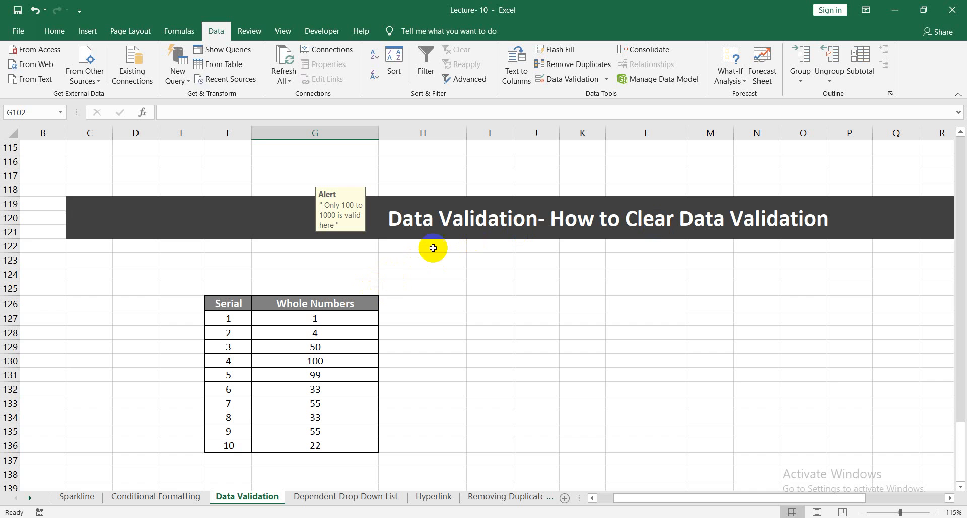
{"action": "scroll", "coordinate": [409, 250], "scroll_direction": "up", "scroll_amount": 5}
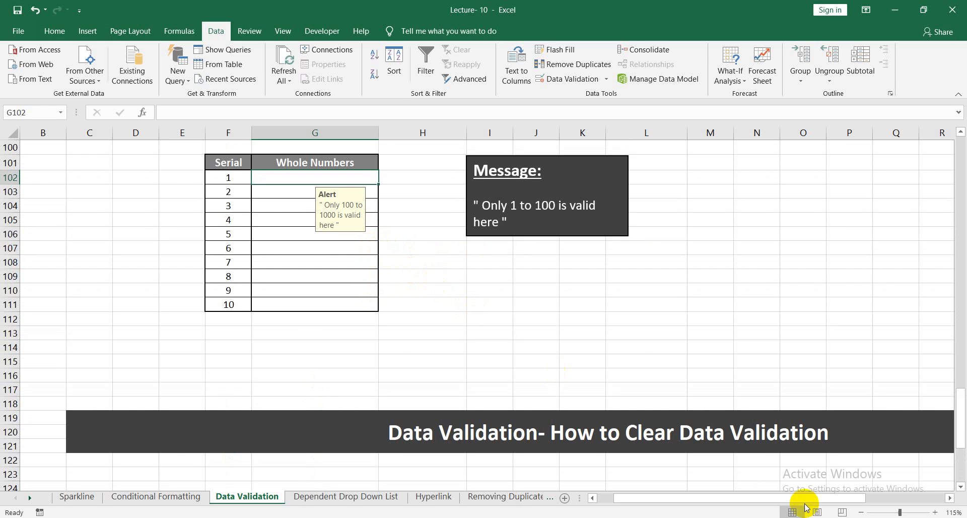
{"action": "scroll", "coordinate": [584, 446], "scroll_direction": "down", "scroll_amount": 3}
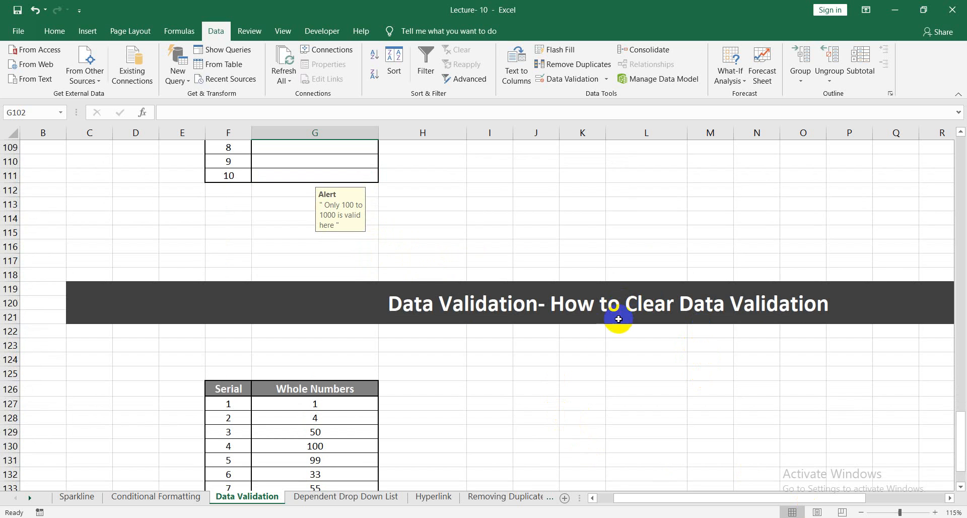
{"action": "scroll", "coordinate": [378, 349], "scroll_direction": "up", "scroll_amount": 4}
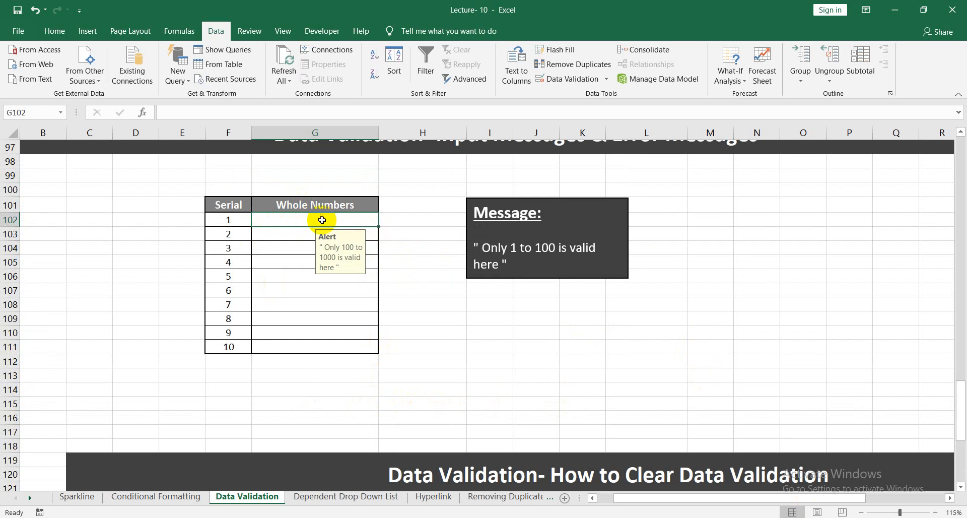
Clear all data validation settings, including the input message and error alert, from the Whole Numbers cells G102:G111.
{"action": "left_click_drag", "start_coordinate": [322, 220], "coordinate": [309, 334]}
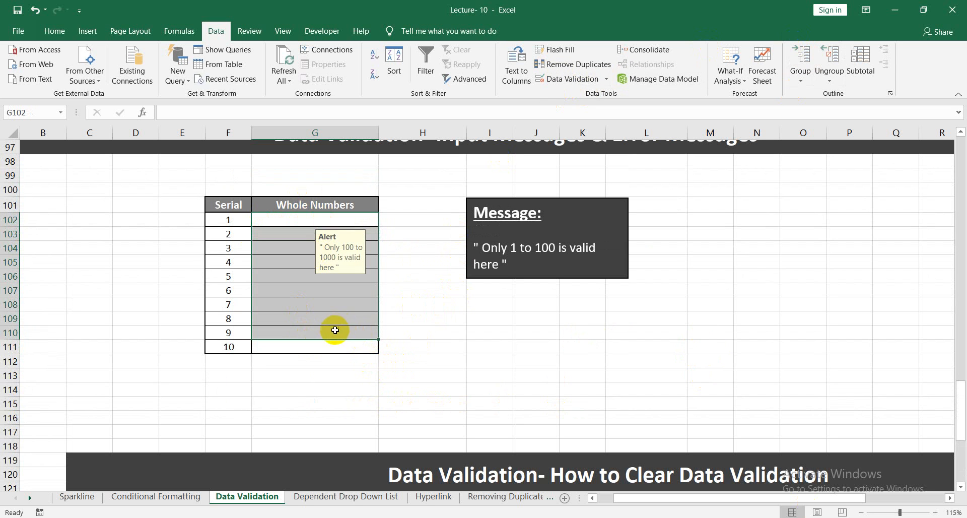
{"action": "left_click", "coordinate": [394, 305]}
{"action": "left_click_drag", "start_coordinate": [319, 223], "coordinate": [302, 344]}
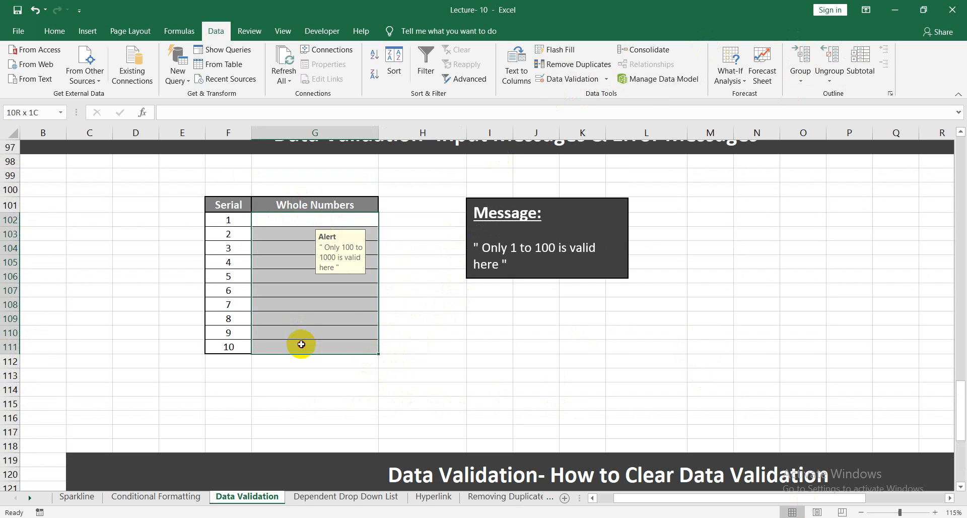
{"action": "left_click", "coordinate": [555, 80]}
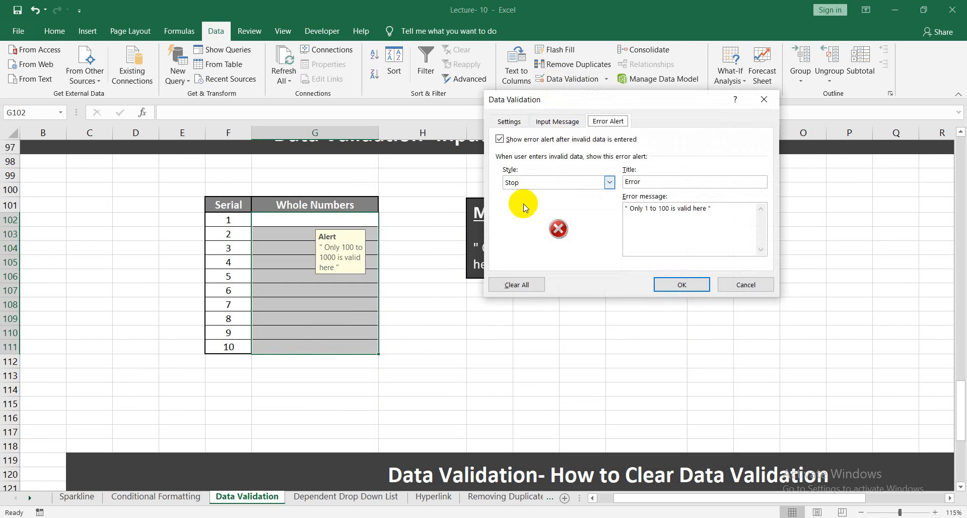
{"action": "left_click", "coordinate": [518, 285]}
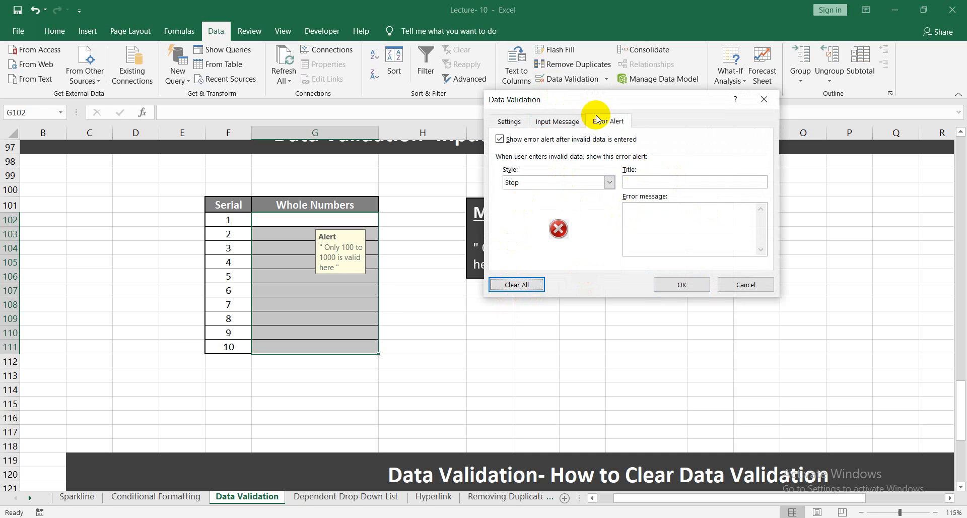
{"action": "left_click", "coordinate": [557, 121]}
{"action": "left_click", "coordinate": [509, 121]}
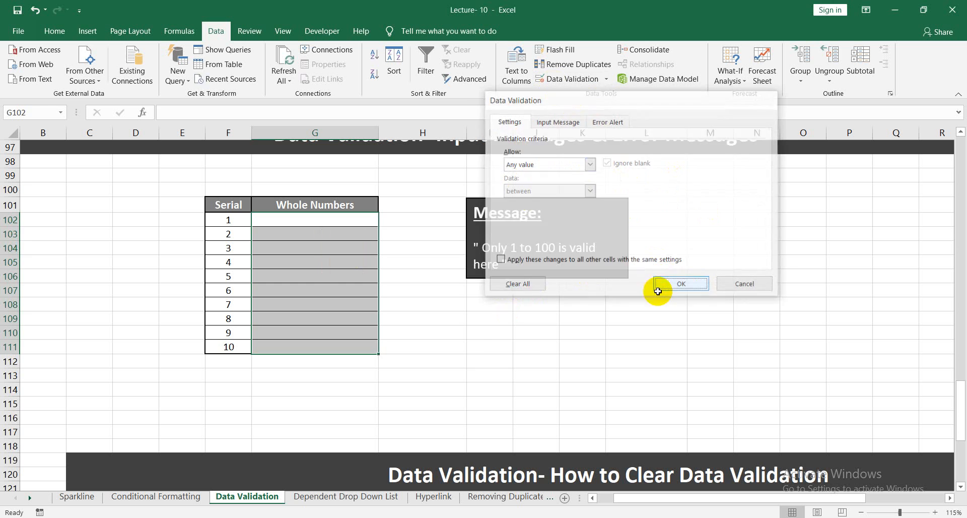
{"action": "left_click", "coordinate": [682, 285]}
{"action": "left_click", "coordinate": [320, 304]}
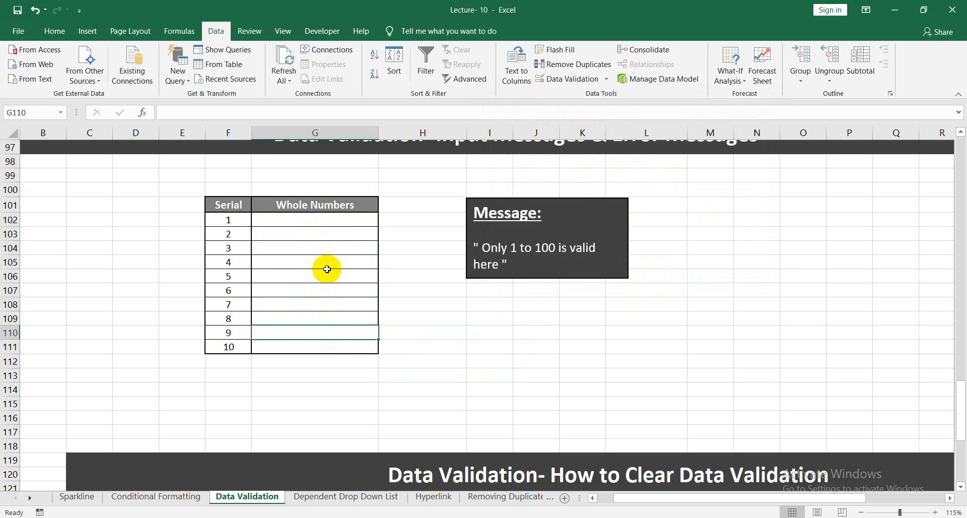
Go to the Dependent Drop Down List sheet.
{"action": "left_click", "coordinate": [317, 247]}
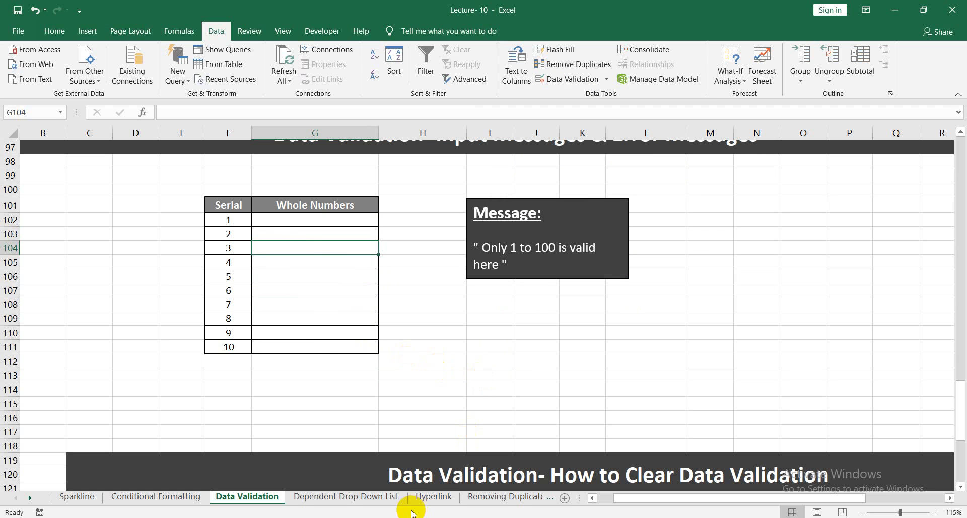
{"action": "left_click", "coordinate": [522, 506]}
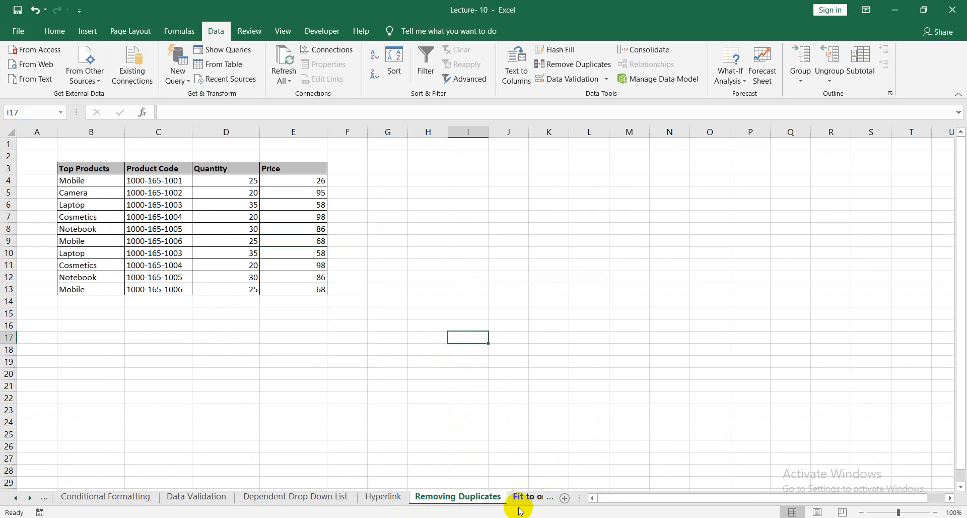
{"action": "left_click", "coordinate": [312, 496]}
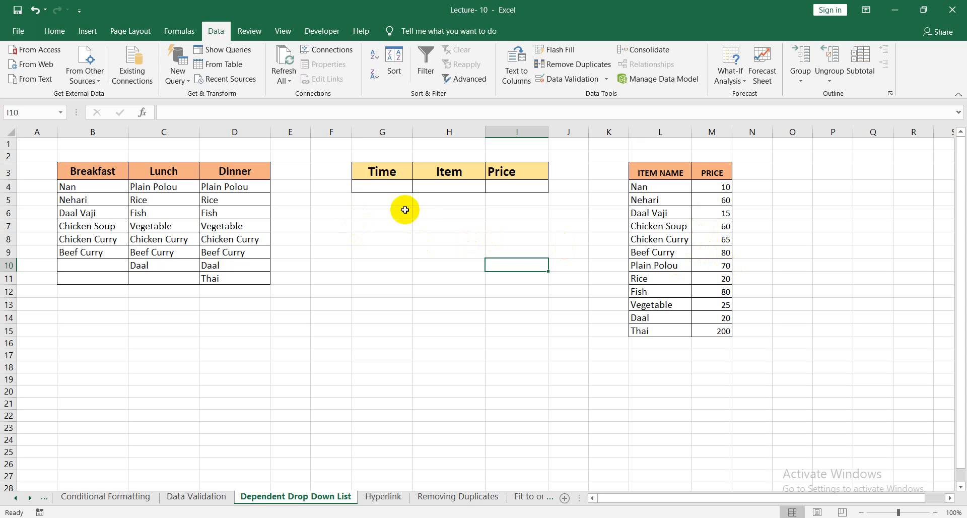
Examine the Time, Item and Price cells G4:I4 alongside the meal columns and the item price list.
{"action": "left_click", "coordinate": [424, 209]}
{"action": "left_click", "coordinate": [372, 189]}
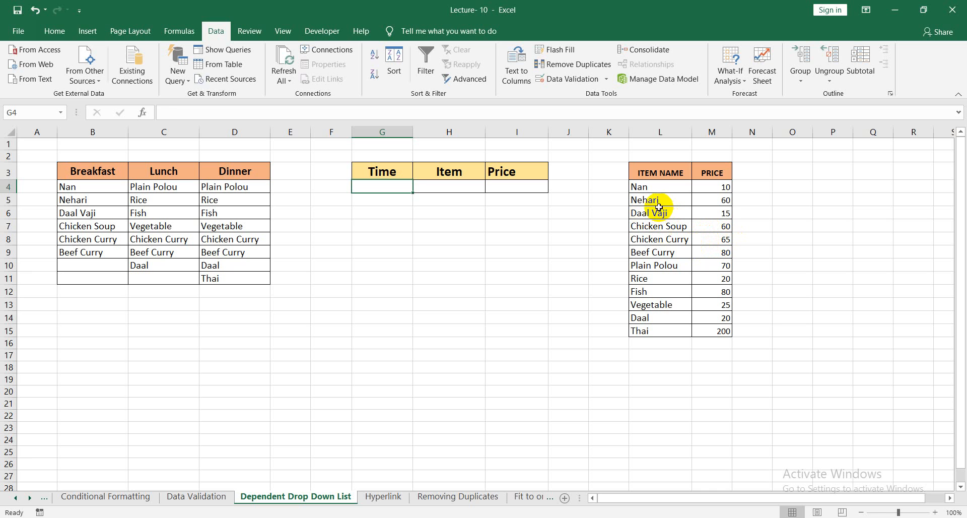
{"action": "left_click", "coordinate": [715, 204]}
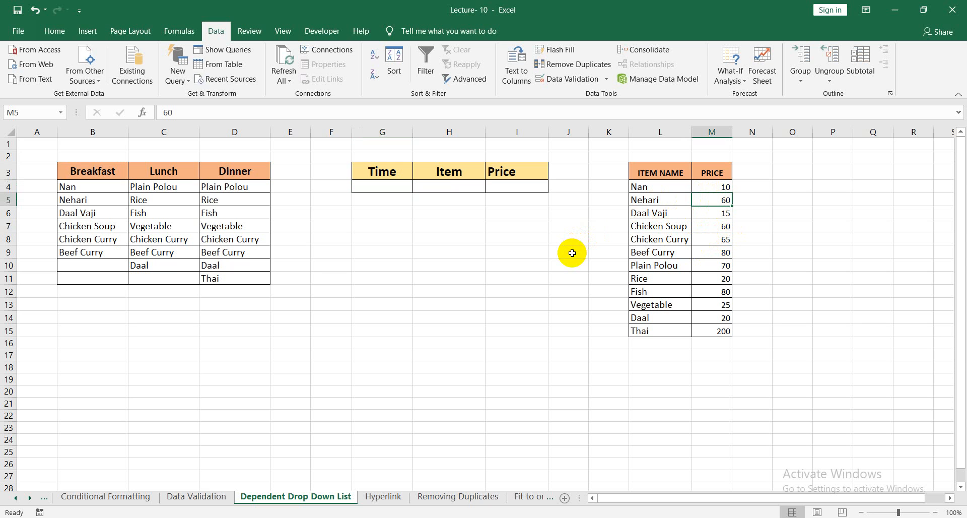
{"action": "left_click", "coordinate": [369, 166]}
{"action": "left_click", "coordinate": [383, 187]}
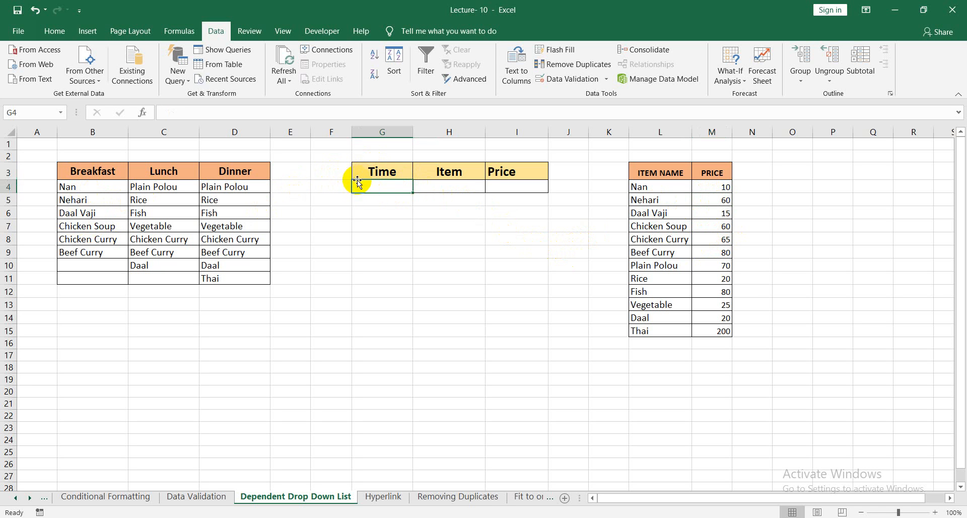
{"action": "left_click", "coordinate": [451, 189]}
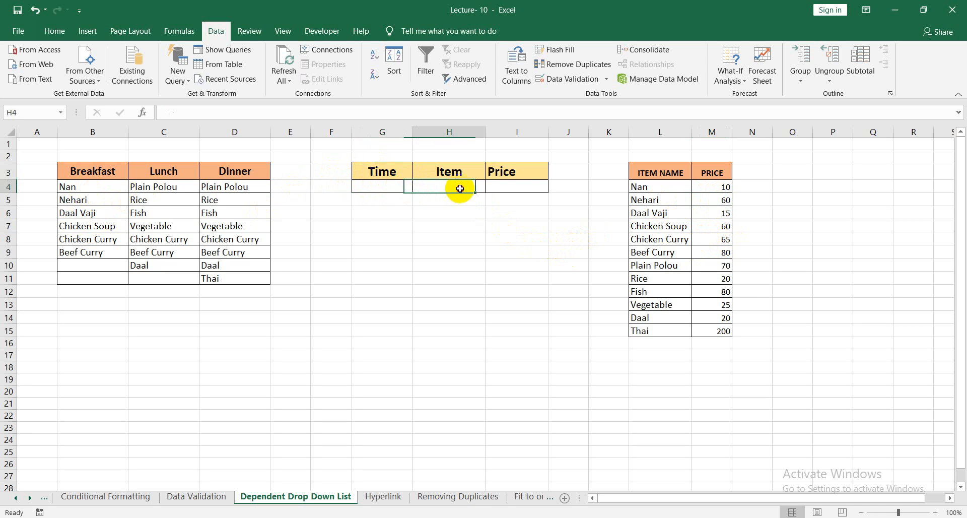
{"action": "left_click", "coordinate": [535, 187]}
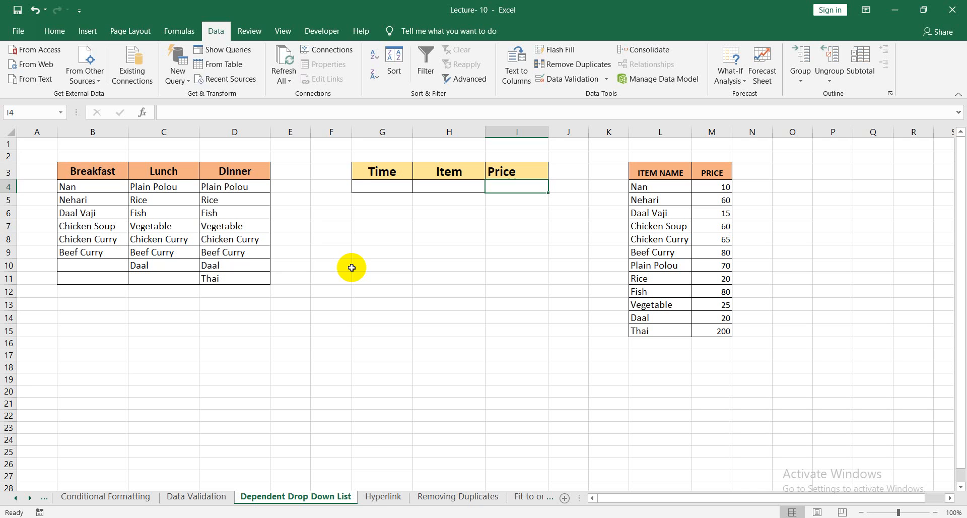
{"action": "left_click", "coordinate": [274, 266]}
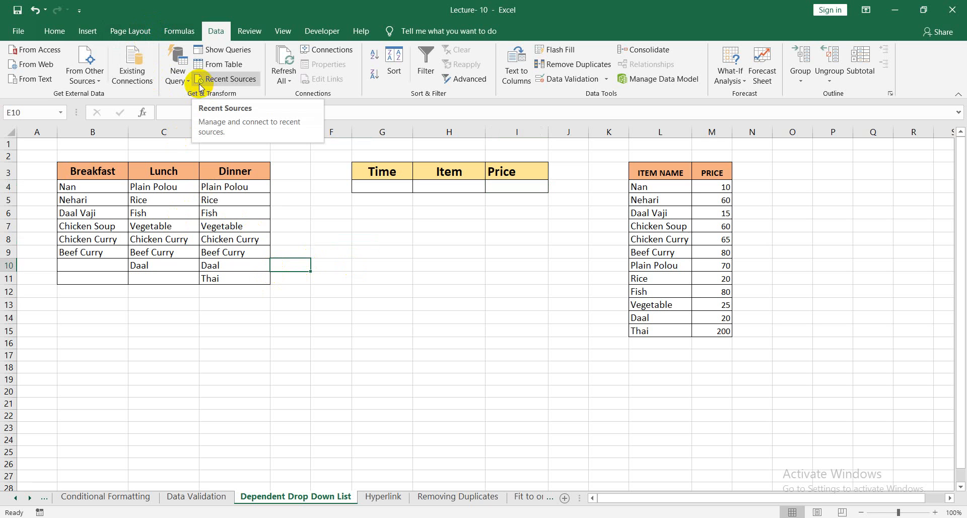
Name the whole meal table, B3:D11 including its headers, as the range TABLE.
{"action": "left_click", "coordinate": [133, 187]}
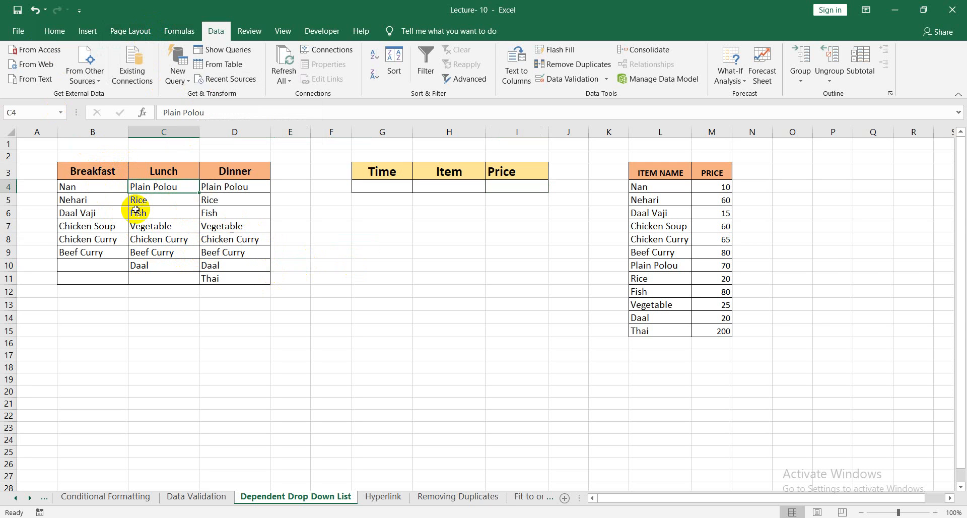
{"action": "left_click_drag", "start_coordinate": [80, 167], "coordinate": [242, 274]}
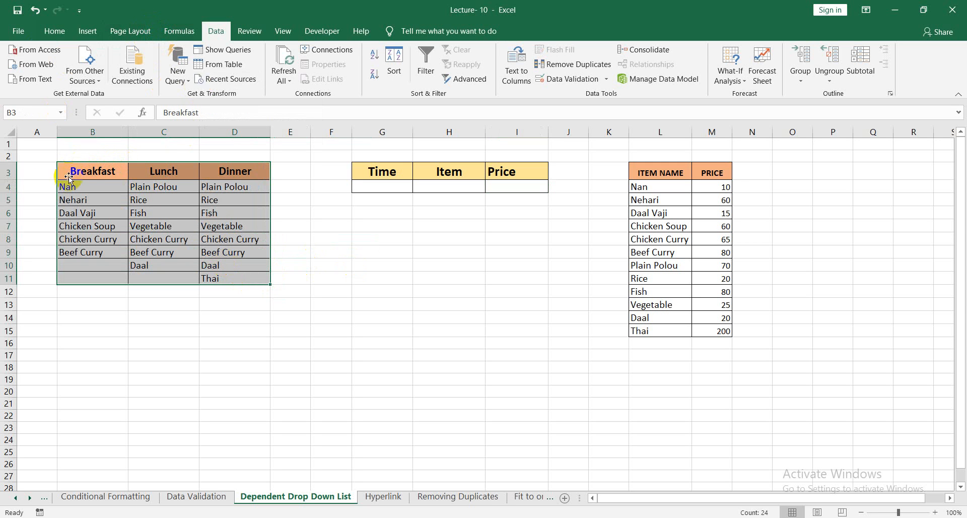
{"action": "left_click", "coordinate": [11, 113]}
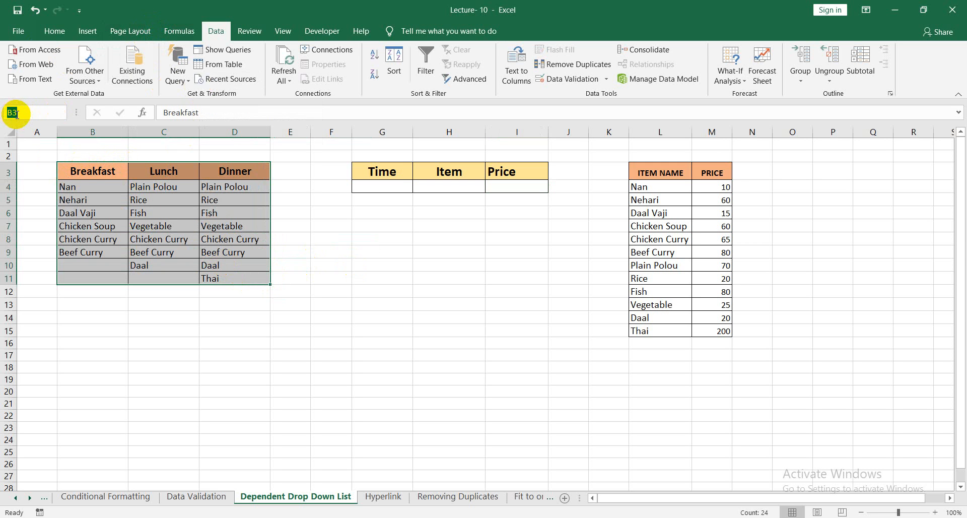
{"action": "type", "text": "TABLE"}
{"action": "left_click", "coordinate": [481, 316]}
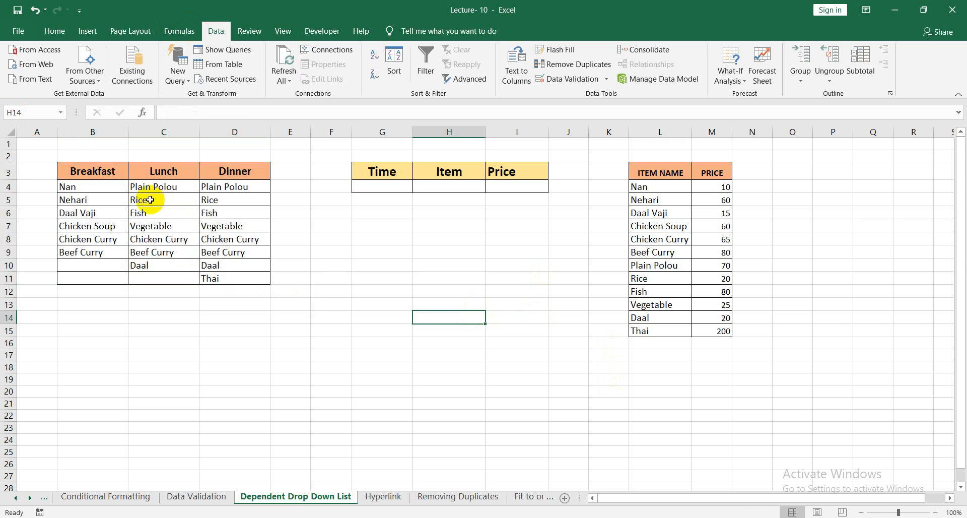
Jump to the named range TABLE, including from the Fit to one page sheet, to check its reference.
{"action": "left_click", "coordinate": [61, 112]}
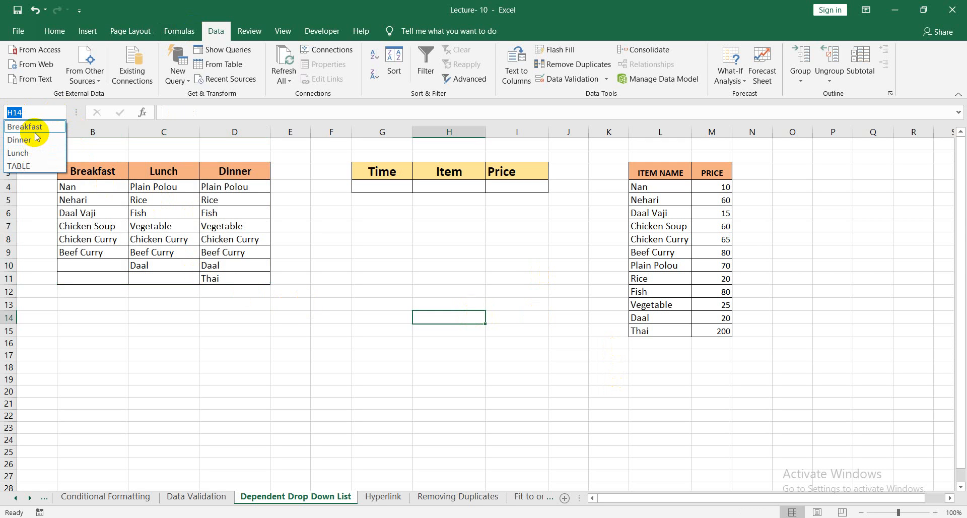
{"action": "left_click", "coordinate": [37, 165]}
{"action": "left_click", "coordinate": [458, 496]}
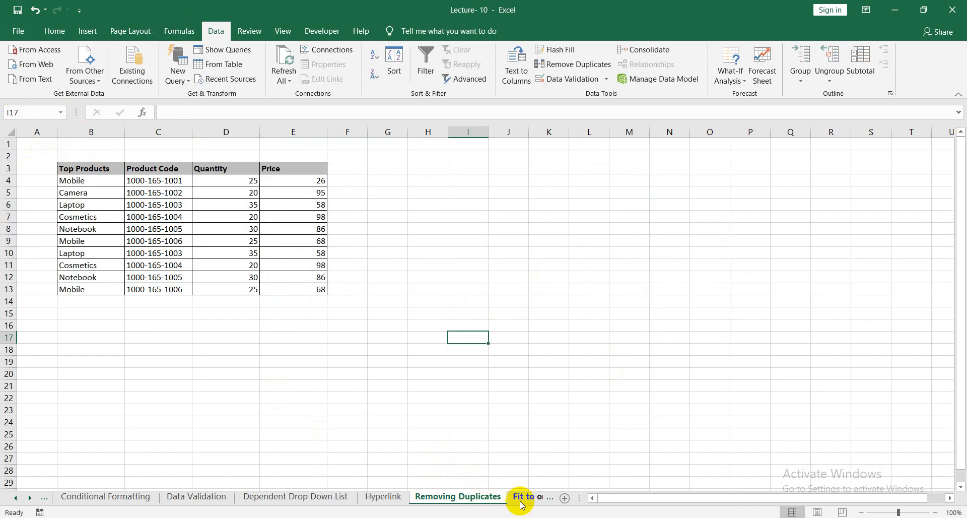
{"action": "left_click", "coordinate": [529, 496]}
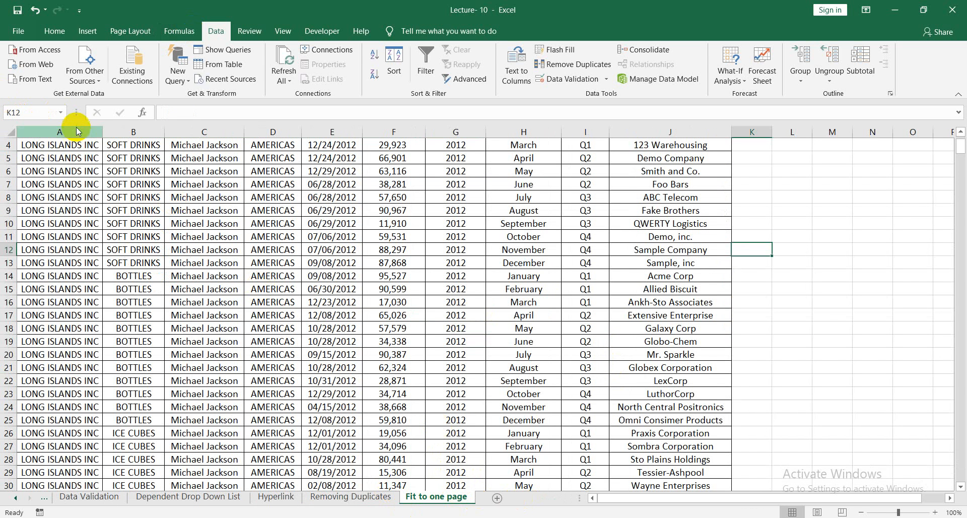
{"action": "left_click", "coordinate": [60, 112]}
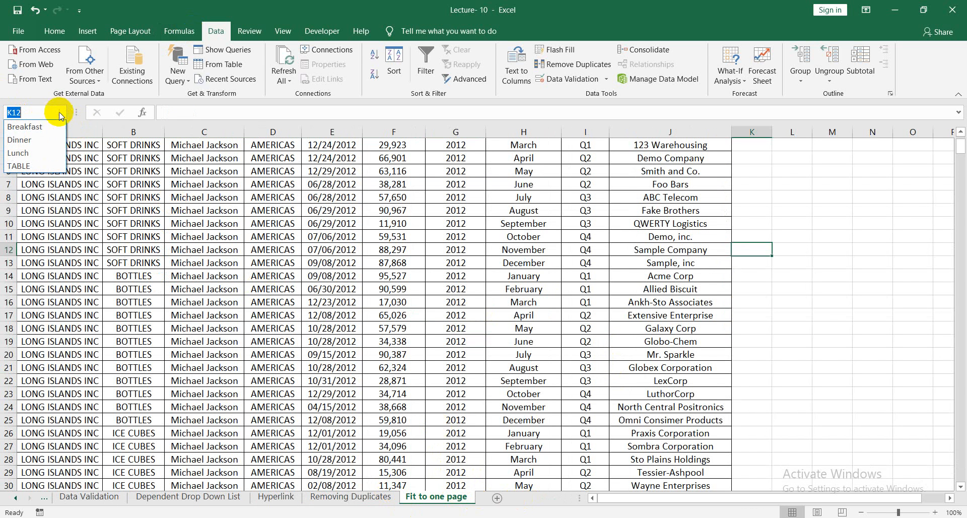
{"action": "left_click", "coordinate": [33, 164]}
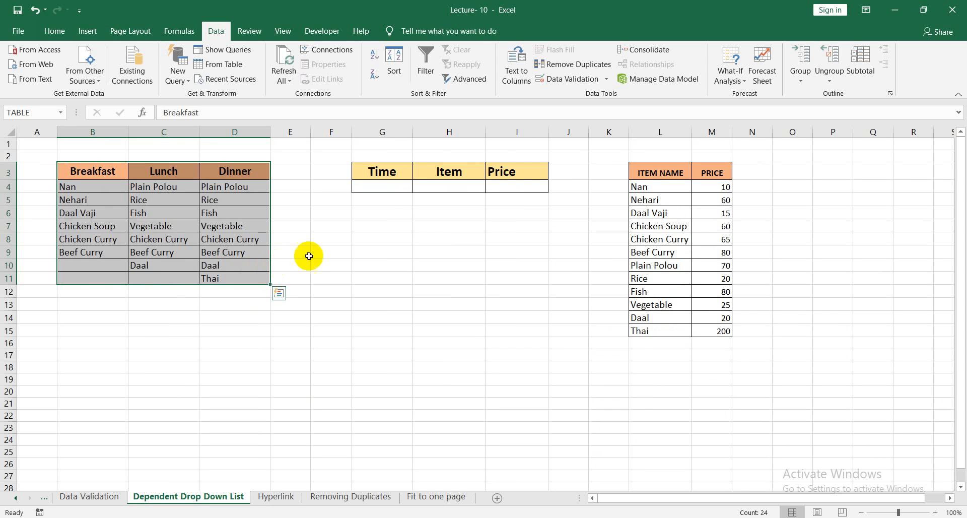
{"action": "left_click", "coordinate": [325, 252]}
Delete the defined names Breakfast, Dinner, Lunch and TABLE from the workbook.
{"action": "left_click", "coordinate": [176, 32]}
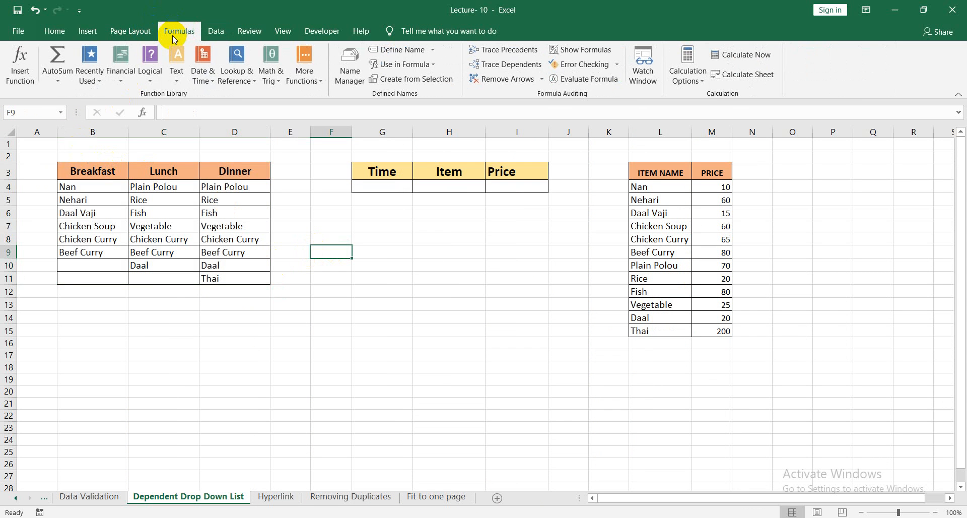
{"action": "left_click", "coordinate": [347, 71]}
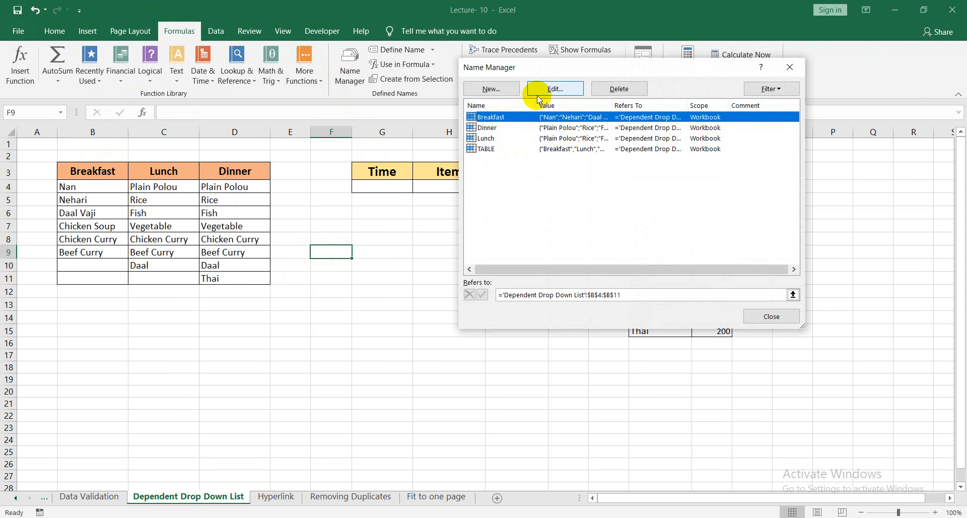
{"action": "left_click", "coordinate": [633, 89]}
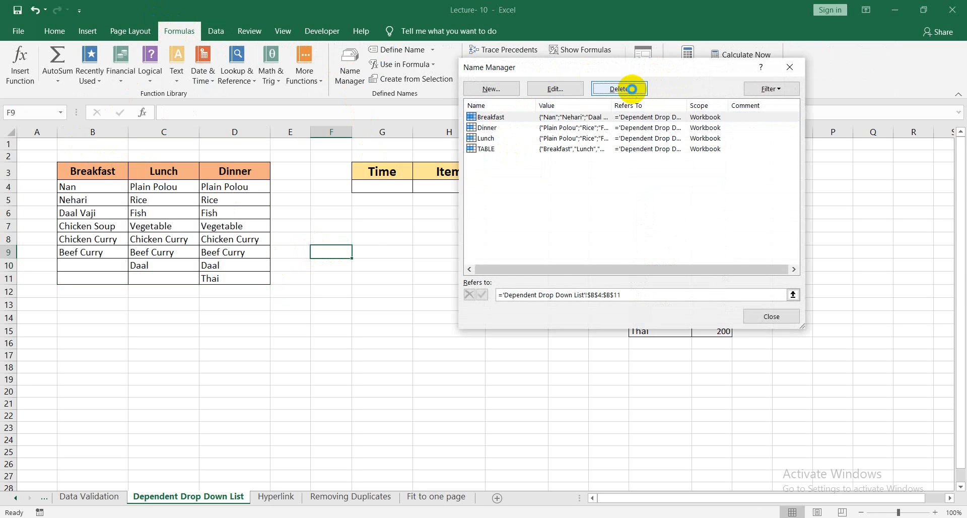
{"action": "left_click", "coordinate": [482, 302]}
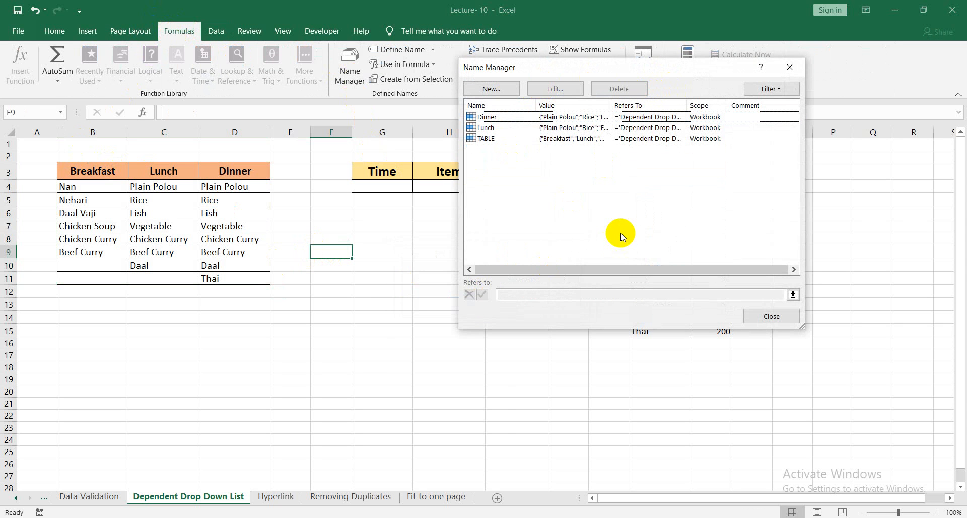
{"action": "left_click_drag", "start_coordinate": [692, 217], "coordinate": [488, 120]}
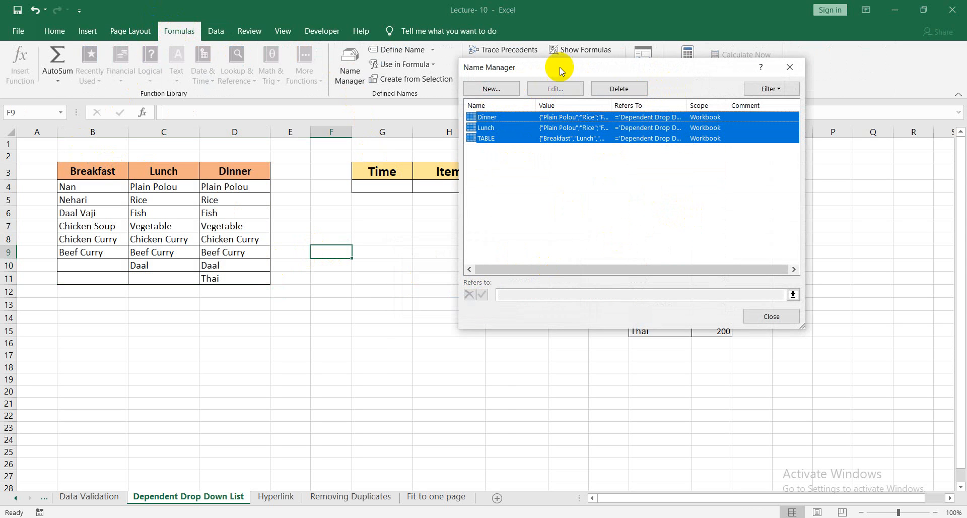
{"action": "left_click", "coordinate": [619, 89]}
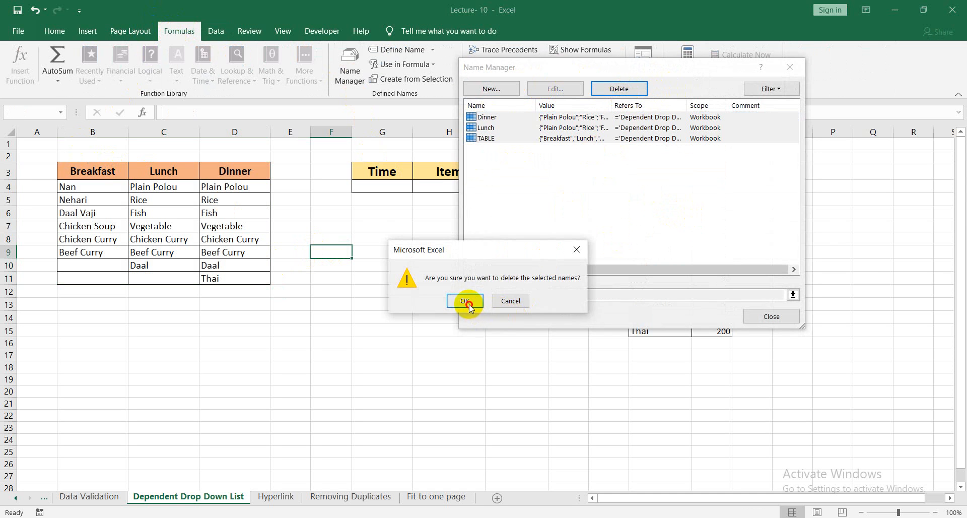
{"action": "left_click", "coordinate": [465, 300]}
{"action": "left_click", "coordinate": [751, 316]}
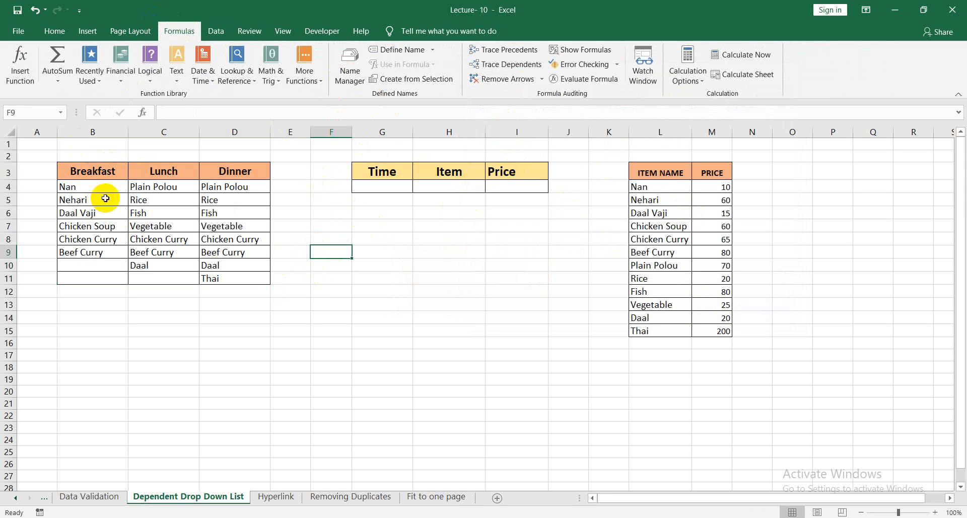
{"action": "left_click", "coordinate": [75, 186]}
{"action": "left_click", "coordinate": [81, 170]}
{"action": "left_click", "coordinate": [333, 239]}
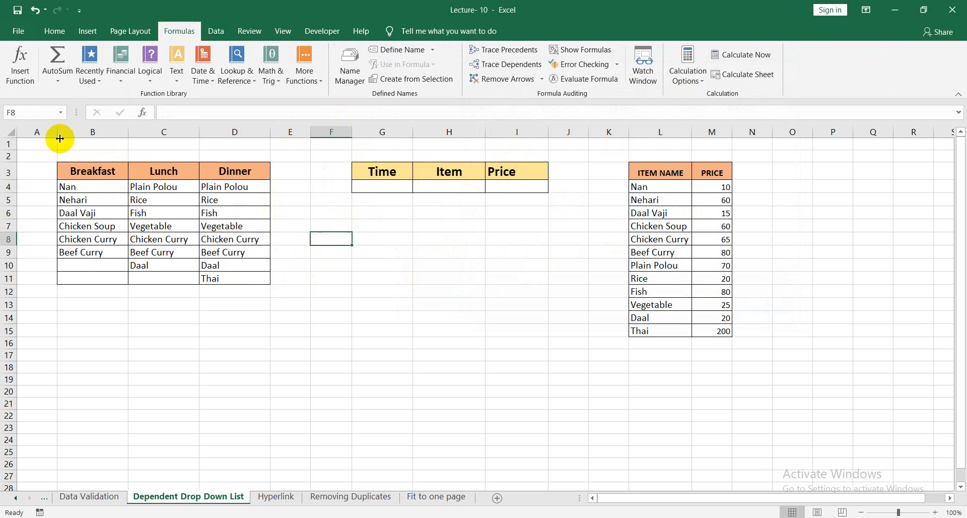
{"action": "key", "text": "Up"}
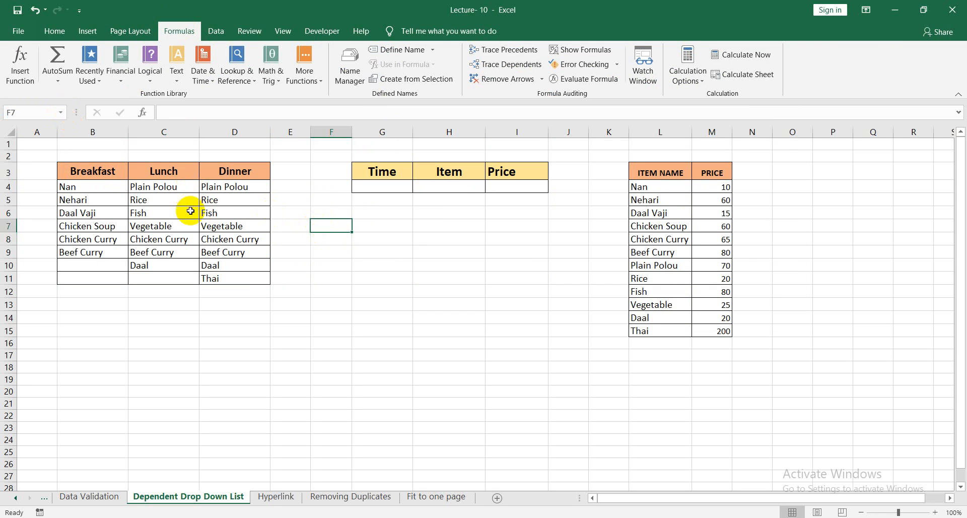
{"action": "left_click", "coordinate": [304, 211]}
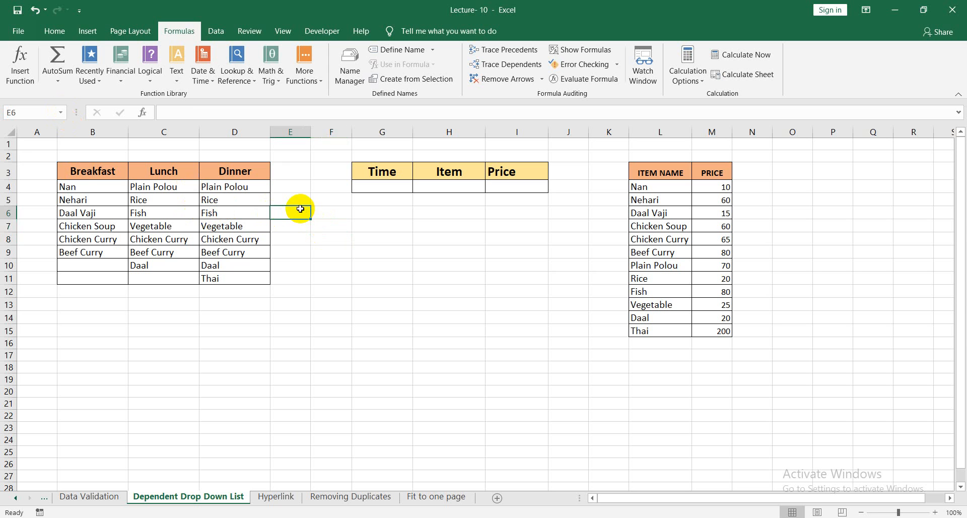
{"action": "left_click", "coordinate": [92, 172]}
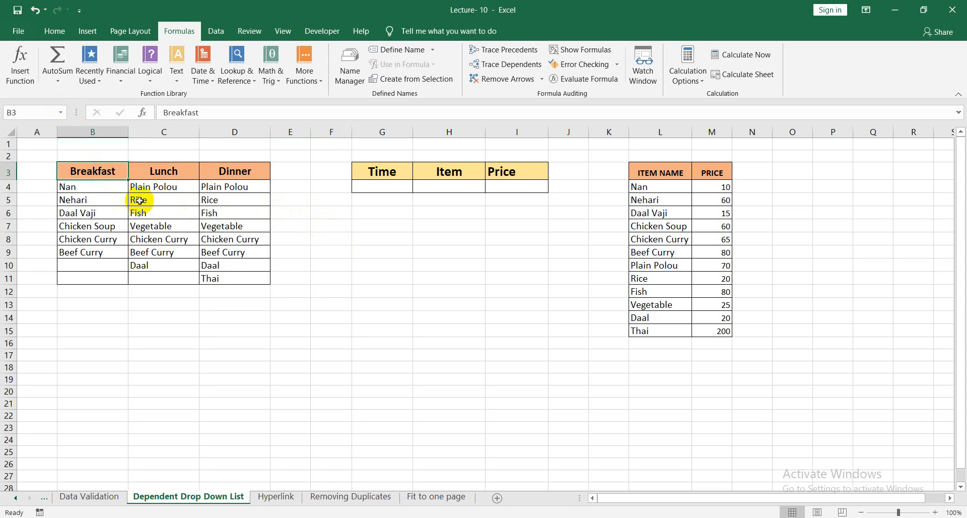
{"action": "left_click", "coordinate": [314, 221]}
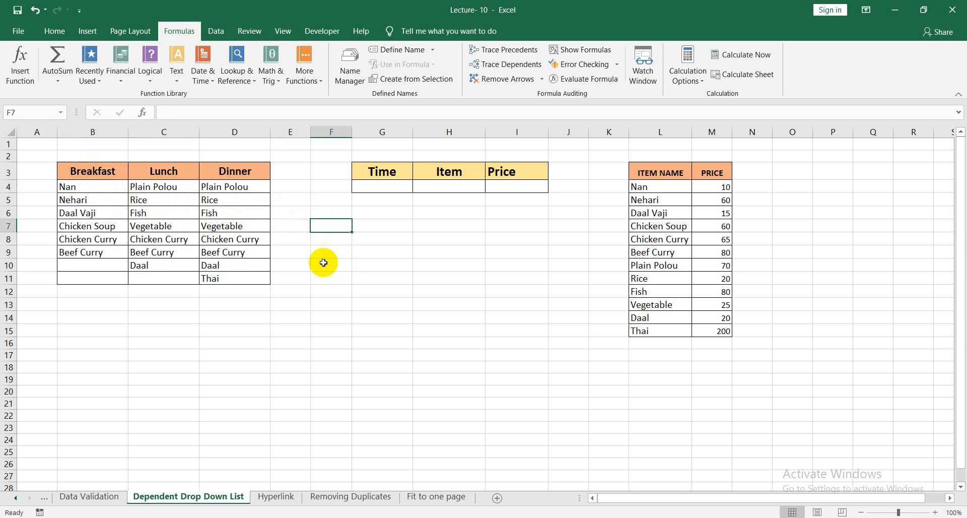
{"action": "left_click", "coordinate": [317, 291]}
{"action": "left_click", "coordinate": [315, 302]}
{"action": "left_click", "coordinate": [320, 277]}
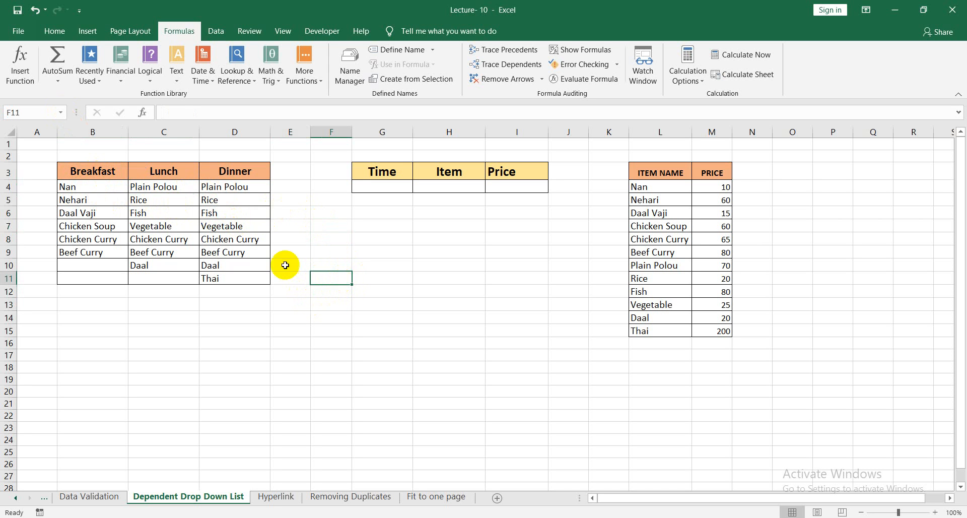
{"action": "left_click_drag", "start_coordinate": [99, 172], "coordinate": [113, 277]}
{"action": "left_click_drag", "start_coordinate": [166, 170], "coordinate": [166, 279]}
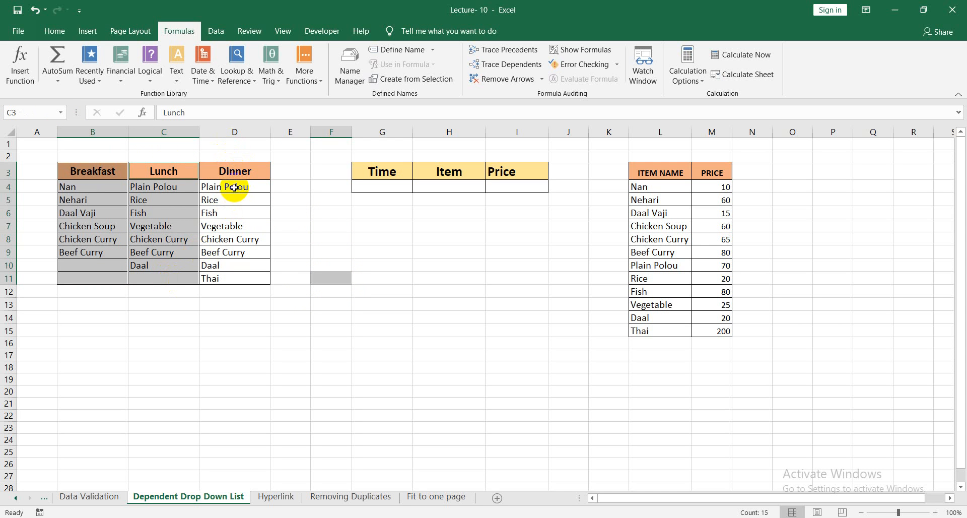
{"action": "left_click_drag", "start_coordinate": [234, 180], "coordinate": [239, 275]}
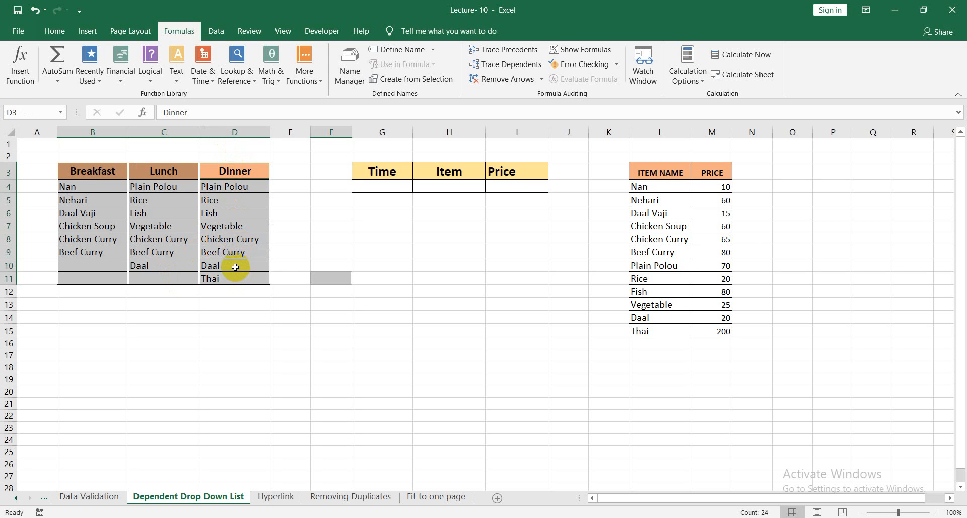
{"action": "left_click", "coordinate": [333, 277], "text": "ctrl"}
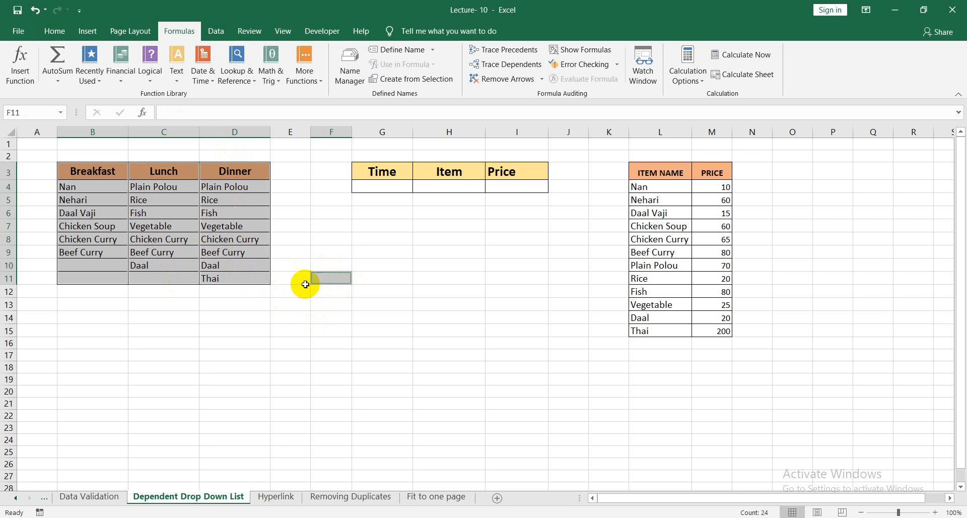
{"action": "left_click", "coordinate": [347, 305]}
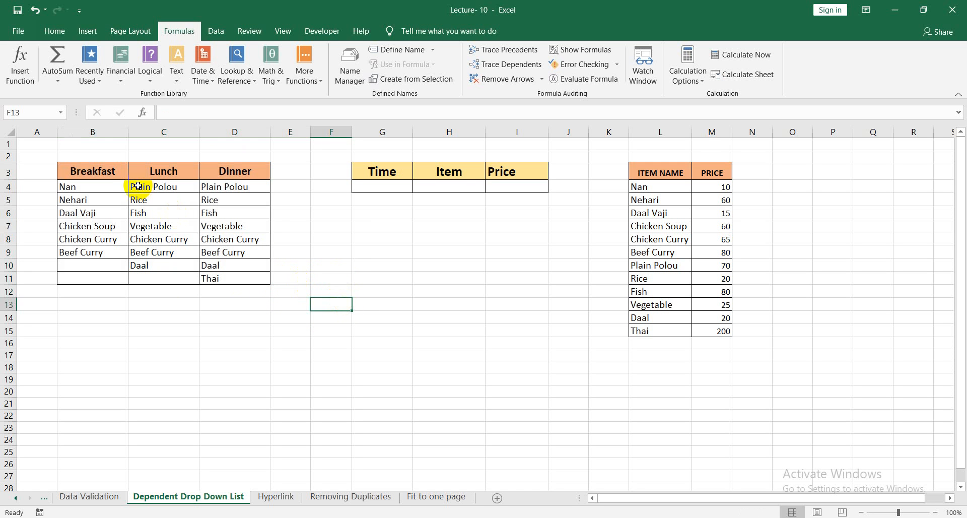
{"action": "left_click_drag", "start_coordinate": [93, 171], "coordinate": [122, 275]}
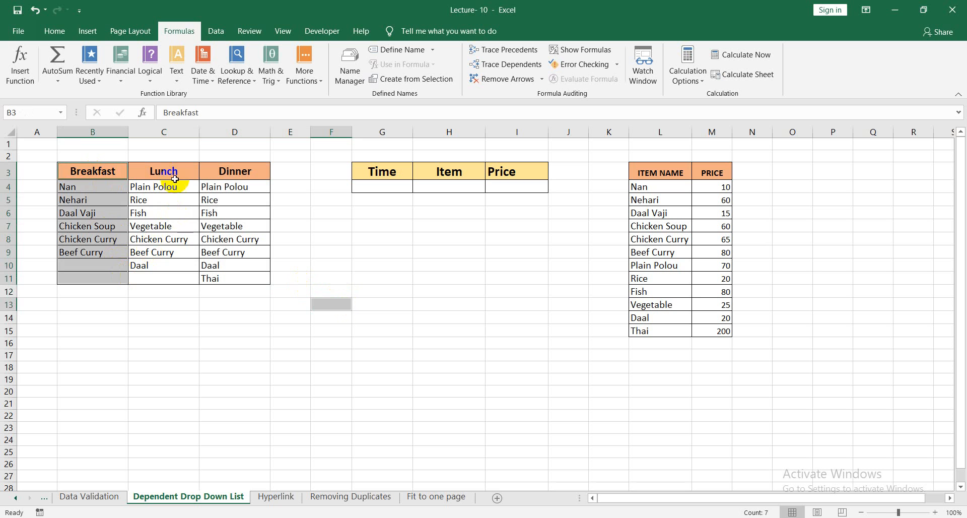
{"action": "left_click_drag", "start_coordinate": [171, 174], "coordinate": [187, 276]}
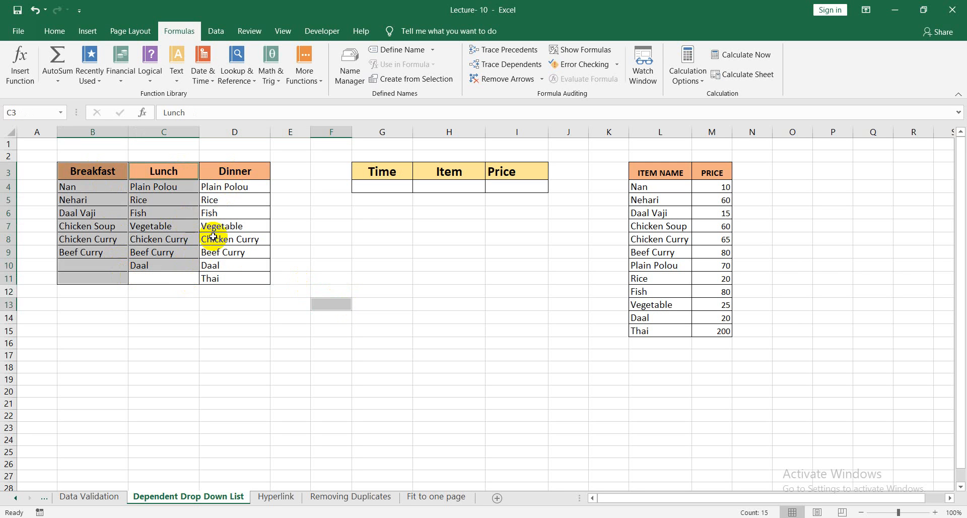
{"action": "left_click", "coordinate": [331, 304]}
{"action": "left_click", "coordinate": [328, 250]}
Try to create names from the top row of the separately selected Breakfast, Lunch and Dinner columns together with cell F9.
{"action": "left_click_drag", "start_coordinate": [106, 174], "coordinate": [116, 276]}
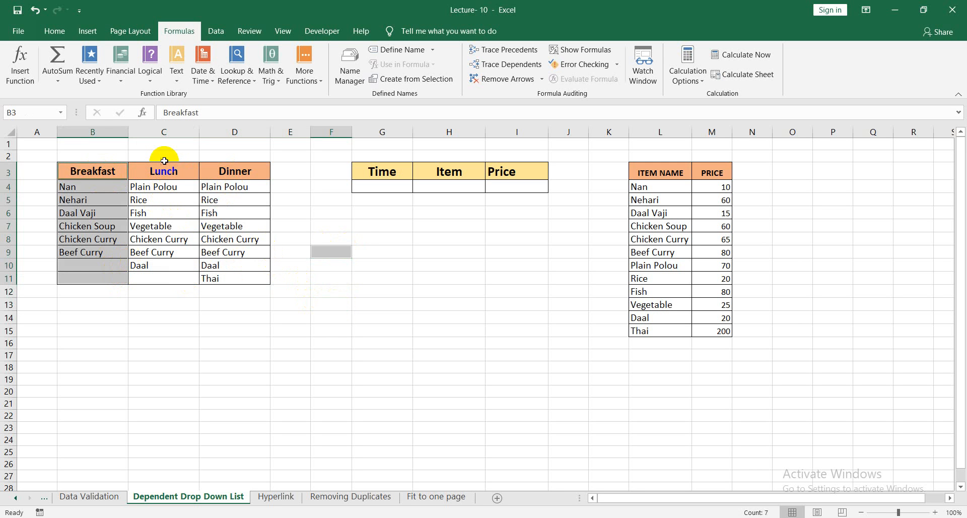
{"action": "left_click_drag", "start_coordinate": [164, 161], "coordinate": [174, 278]}
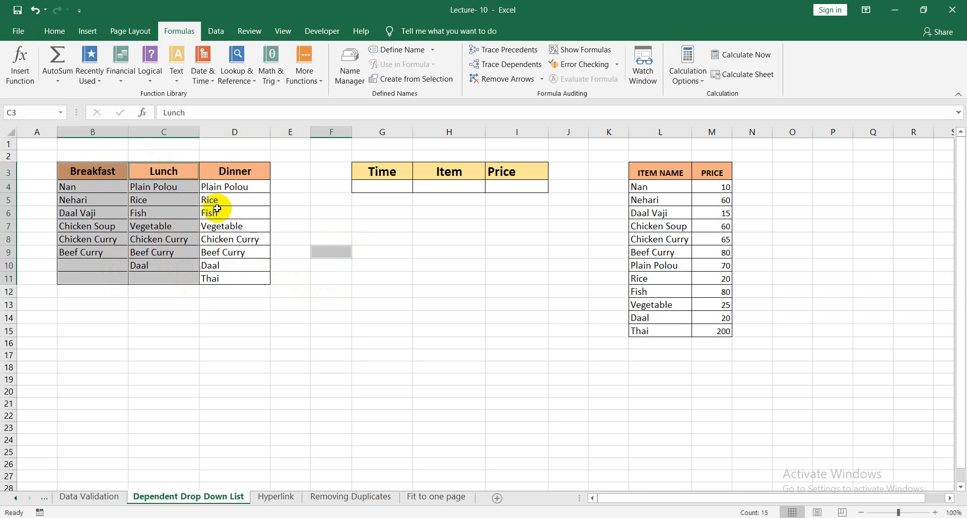
{"action": "left_click_drag", "start_coordinate": [224, 172], "coordinate": [231, 271]}
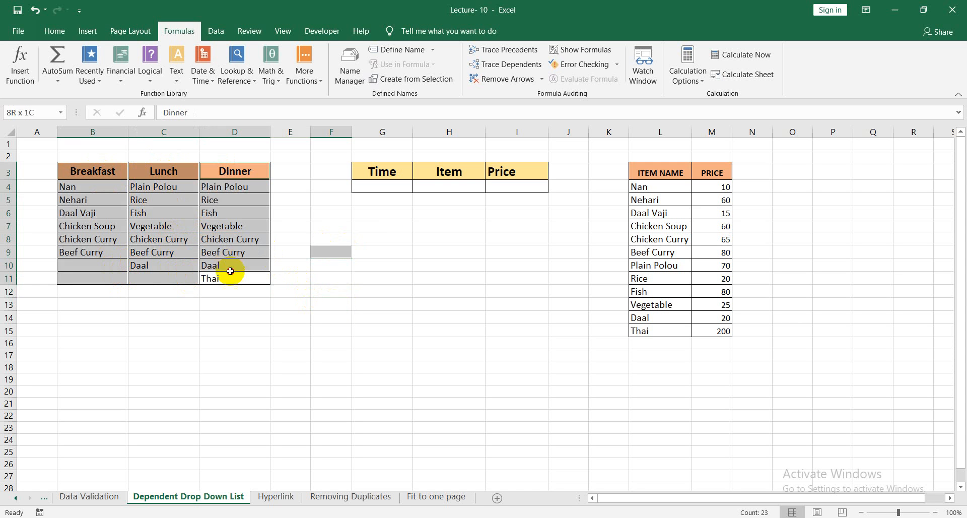
{"action": "left_click", "coordinate": [333, 251]}
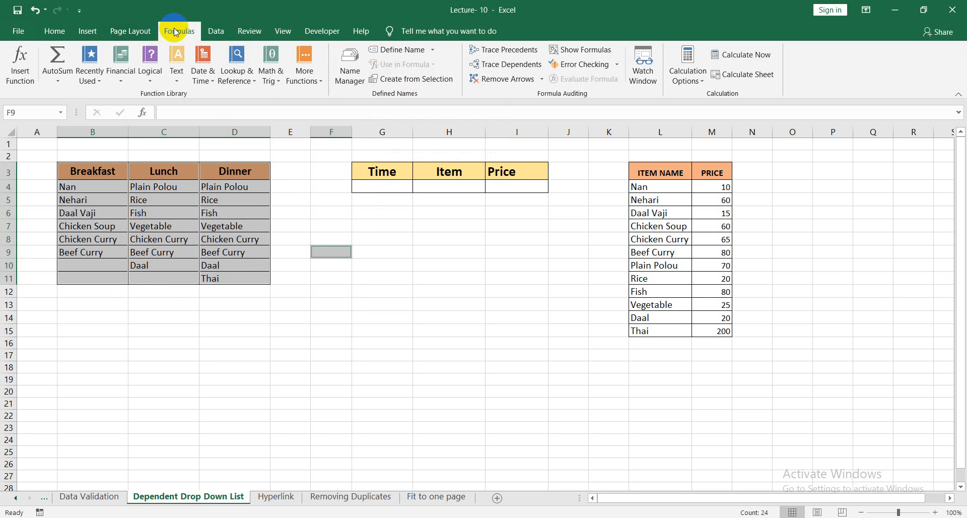
{"action": "left_click", "coordinate": [430, 85]}
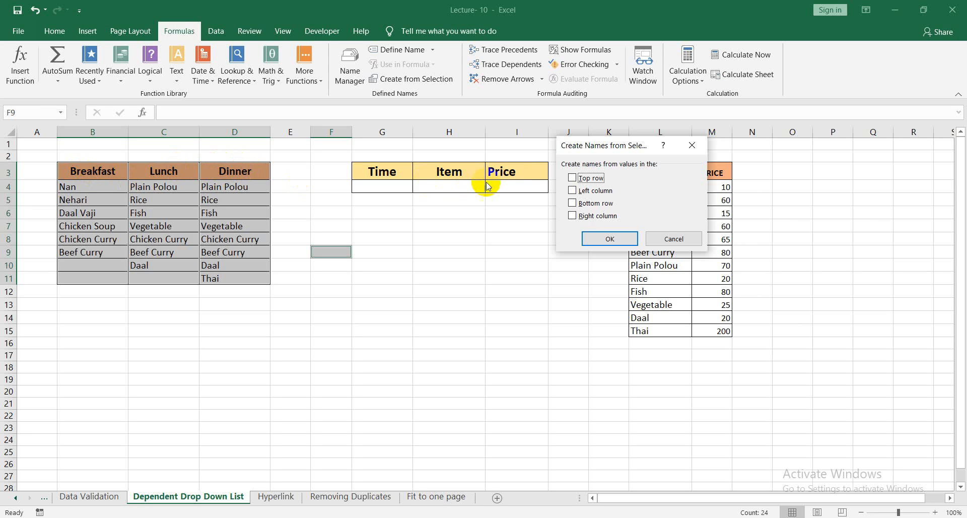
{"action": "left_click", "coordinate": [573, 179]}
{"action": "left_click", "coordinate": [610, 238]}
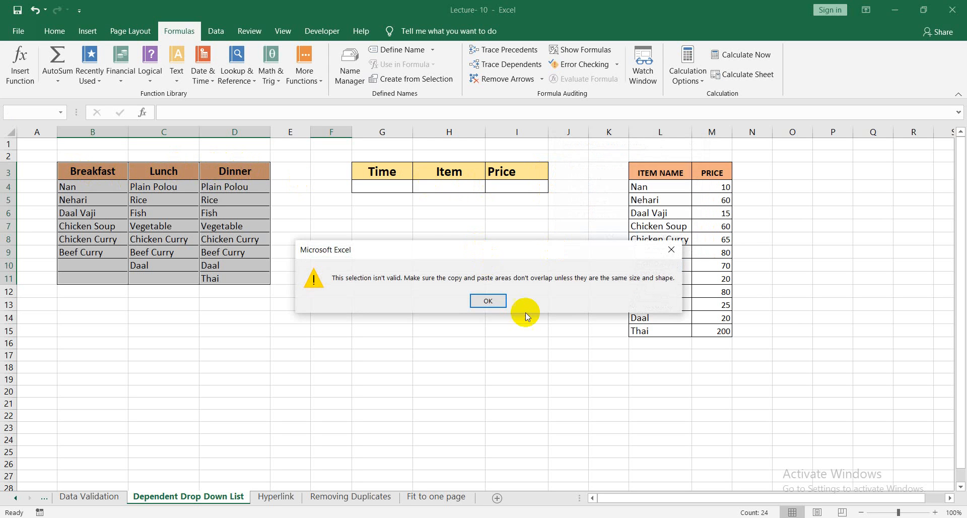
{"action": "left_click", "coordinate": [498, 304]}
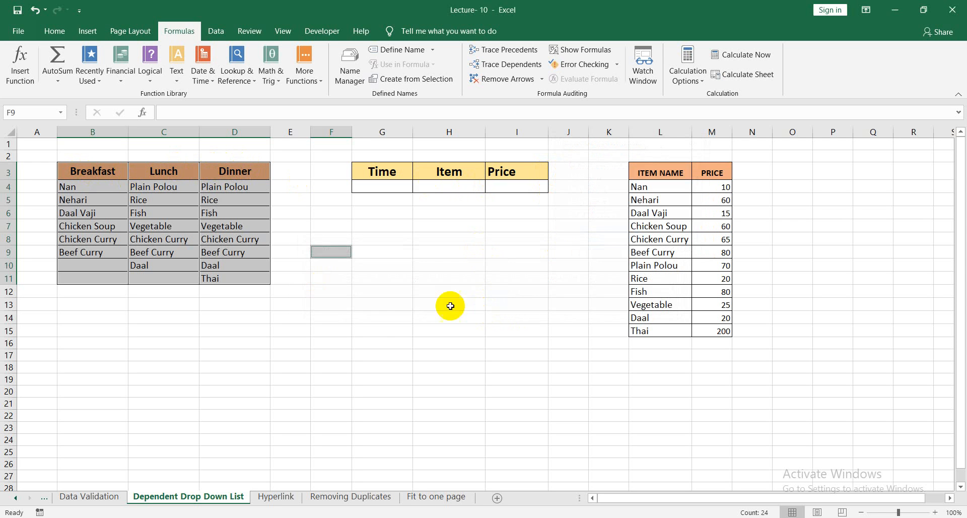
{"action": "left_click", "coordinate": [383, 318]}
{"action": "left_click", "coordinate": [335, 251]}
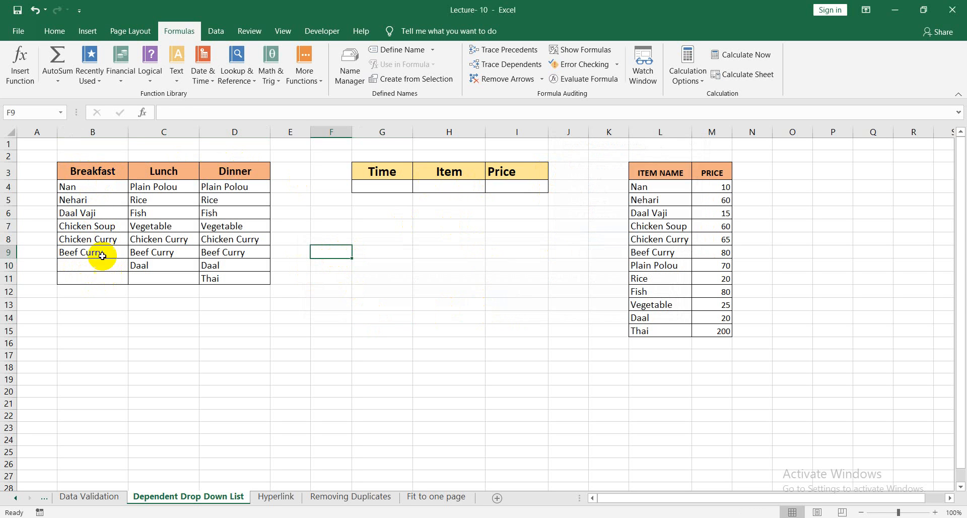
Create named ranges from the top row of the separately selected Breakfast, Lunch and Dinner columns, B3:B11, C3:C11 and D3:D11.
{"action": "left_click_drag", "start_coordinate": [98, 188], "coordinate": [121, 277]}
{"action": "left_click", "coordinate": [102, 168]}
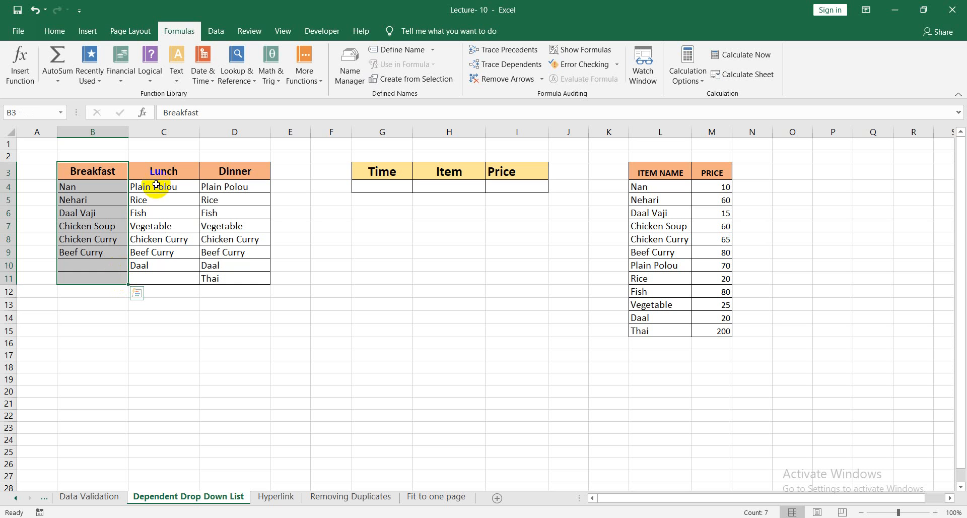
{"action": "left_click_drag", "start_coordinate": [161, 175], "coordinate": [163, 276]}
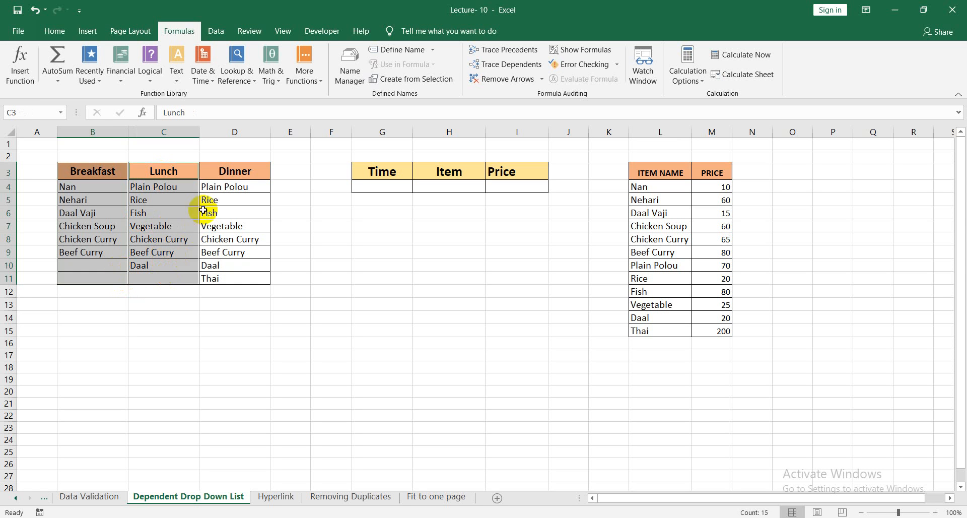
{"action": "left_click_drag", "start_coordinate": [232, 172], "coordinate": [233, 278]}
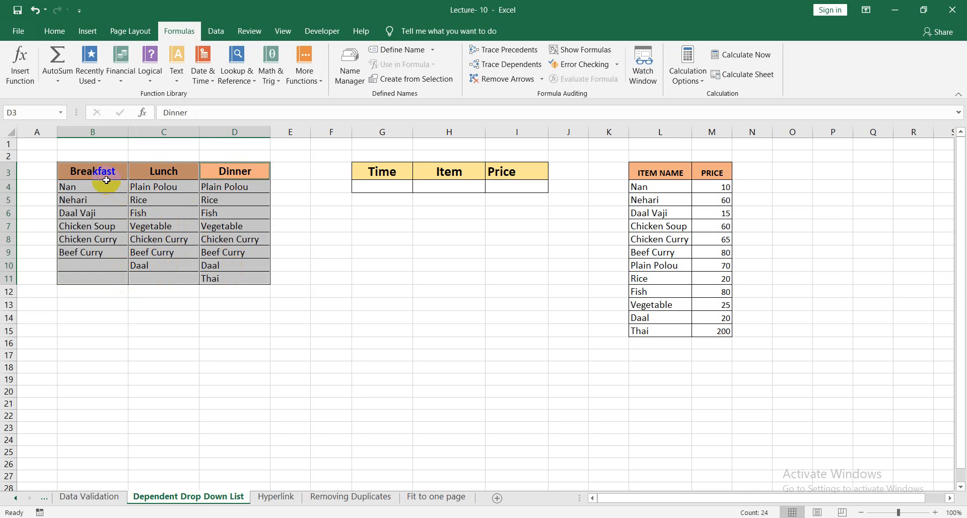
{"action": "left_click", "coordinate": [423, 81]}
{"action": "left_click", "coordinate": [570, 190]}
{"action": "left_click", "coordinate": [597, 241]}
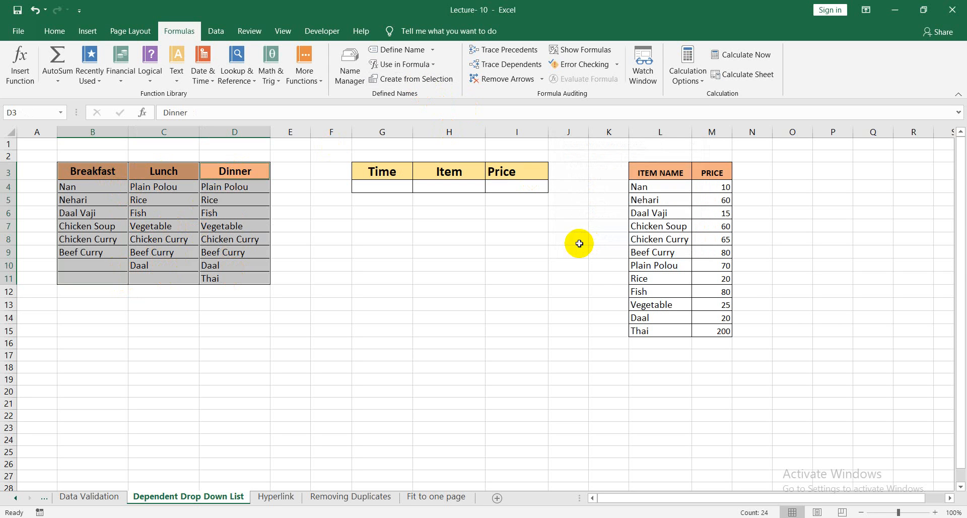
{"action": "left_click", "coordinate": [299, 225]}
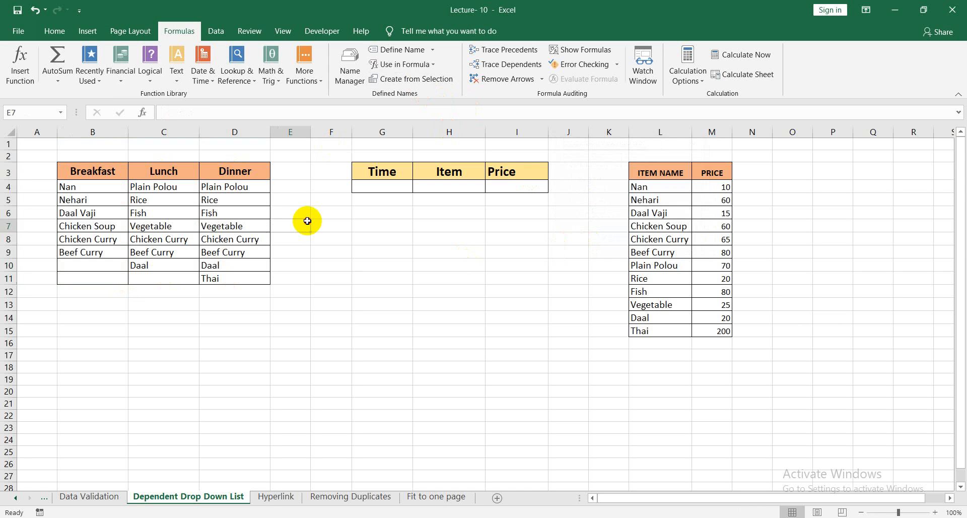
Jump to the named ranges Breakfast, Dinner and Lunch in turn to check which cells each one covers.
{"action": "left_click", "coordinate": [60, 112]}
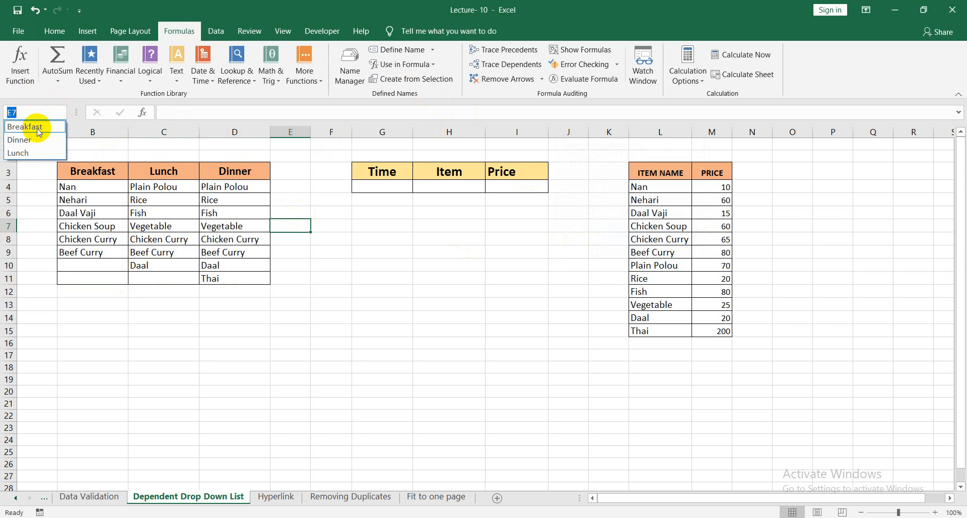
{"action": "left_click", "coordinate": [36, 127]}
{"action": "left_click", "coordinate": [61, 112]}
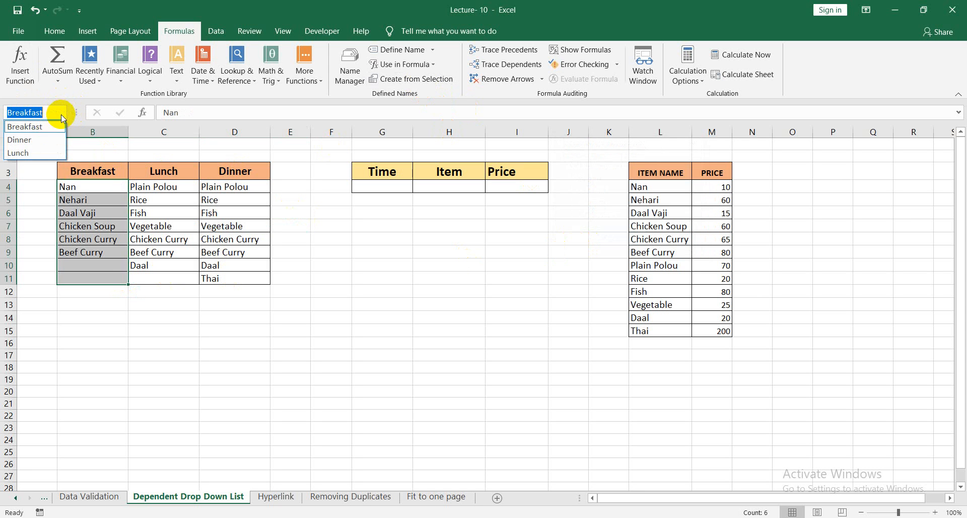
{"action": "left_click", "coordinate": [39, 142]}
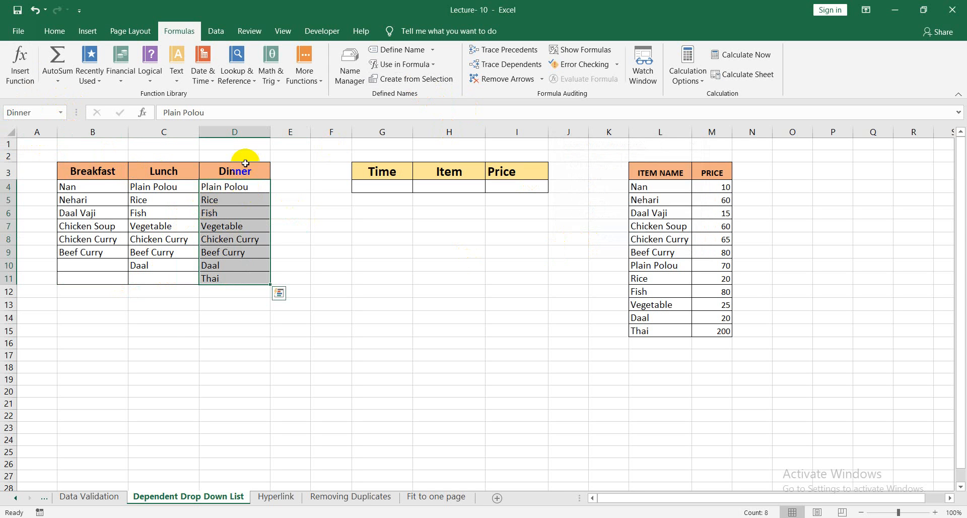
{"action": "left_click", "coordinate": [60, 112]}
{"action": "left_click", "coordinate": [36, 152]}
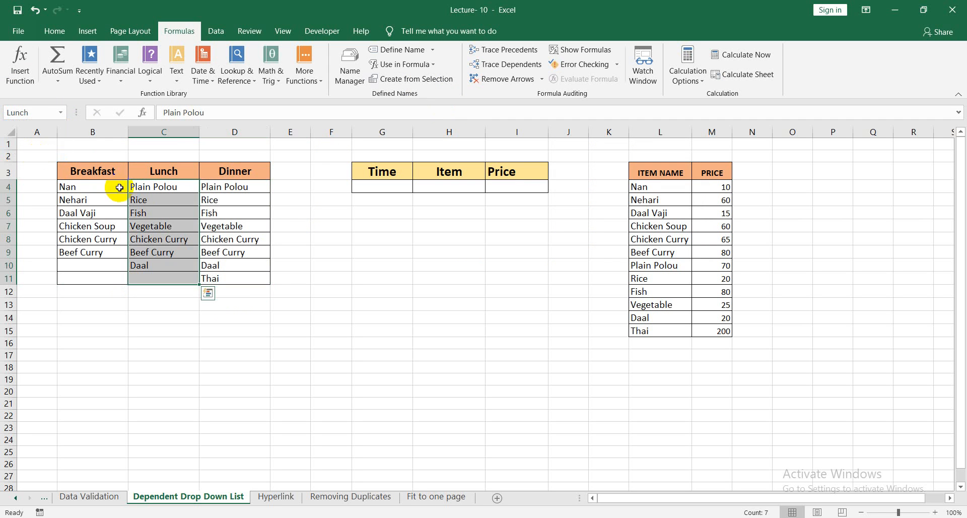
{"action": "left_click", "coordinate": [60, 112]}
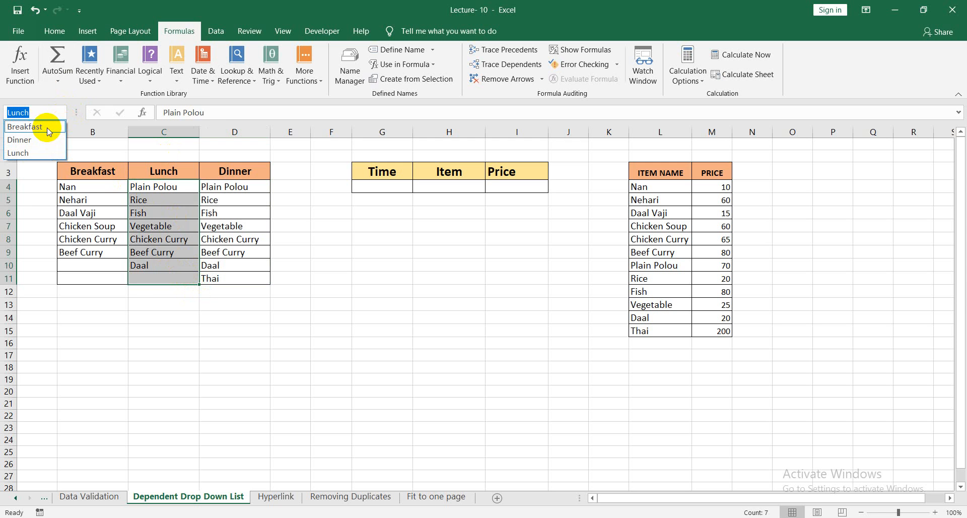
{"action": "left_click", "coordinate": [49, 128]}
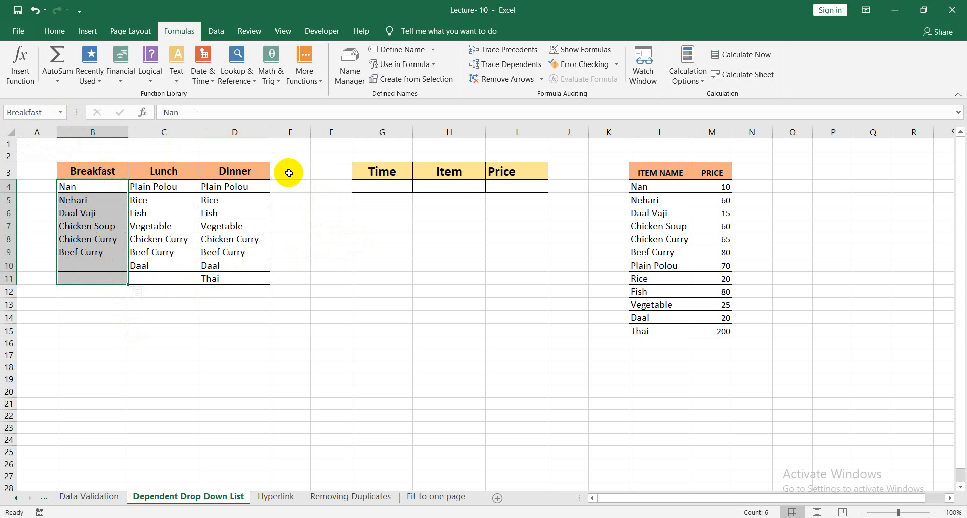
{"action": "left_click", "coordinate": [307, 232]}
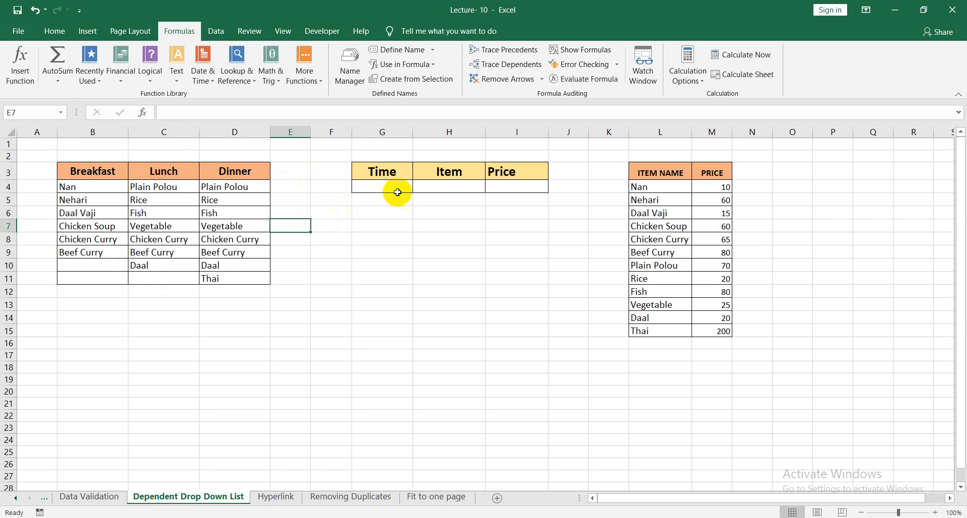
Examine the Time column's entry cell G4 alongside the Breakfast, Lunch and Dinner headers.
{"action": "left_click", "coordinate": [395, 190]}
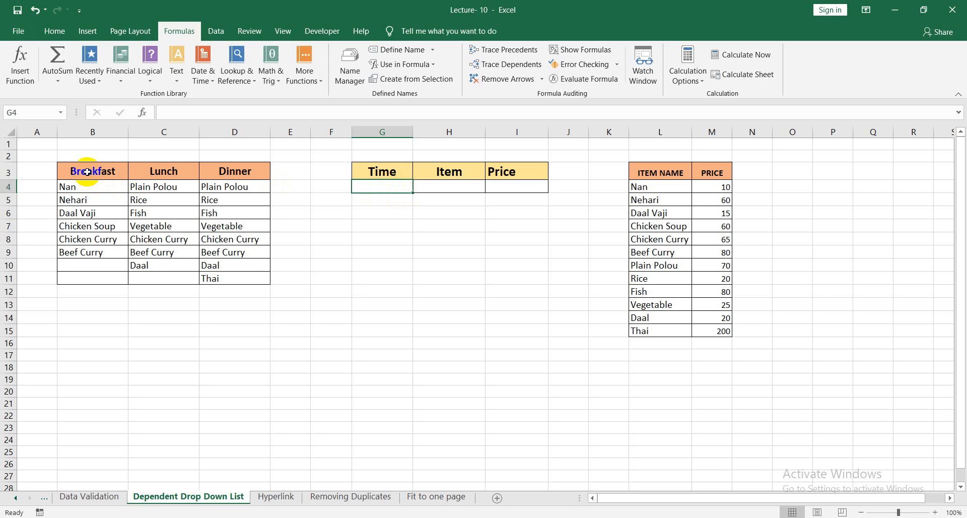
{"action": "left_click", "coordinate": [106, 174]}
{"action": "left_click", "coordinate": [169, 171]}
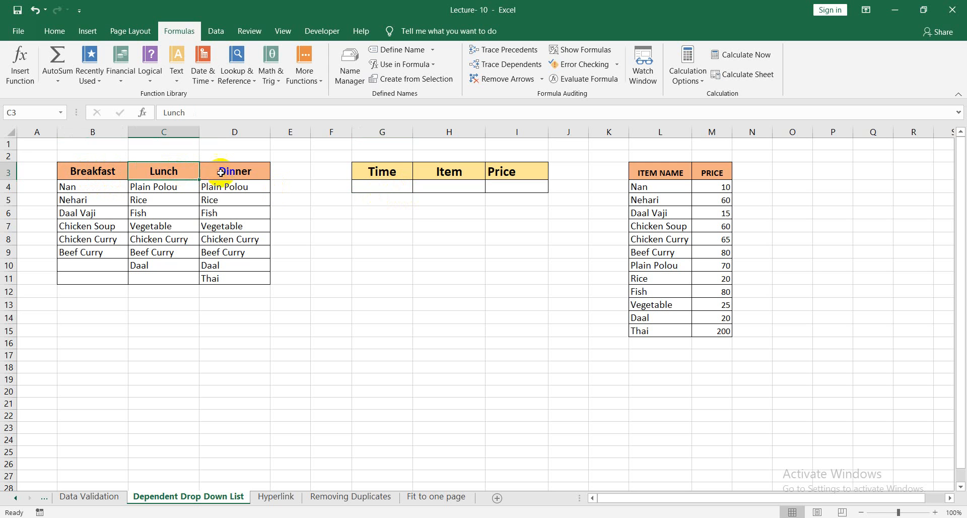
{"action": "left_click", "coordinate": [230, 172]}
{"action": "left_click", "coordinate": [380, 173]}
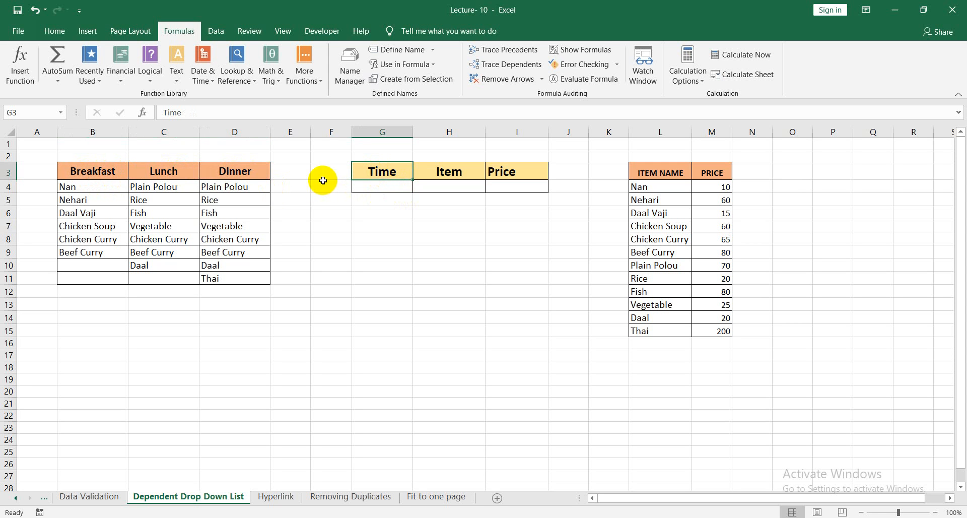
{"action": "left_click", "coordinate": [80, 187]}
{"action": "left_click", "coordinate": [158, 174]}
{"action": "left_click", "coordinate": [234, 174]}
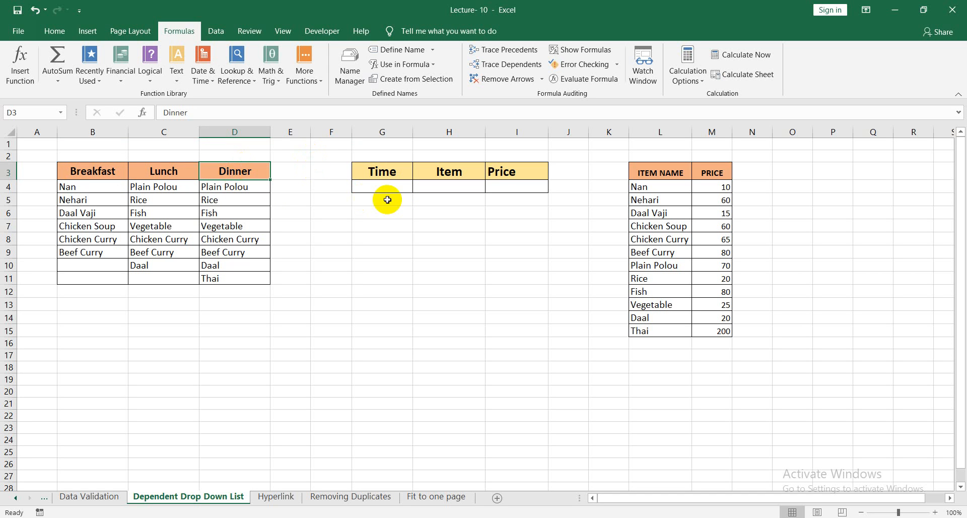
Add list data validation to the Time cell G4 with the meal headers =$B$3:$D$3 as its source.
{"action": "left_click", "coordinate": [363, 184]}
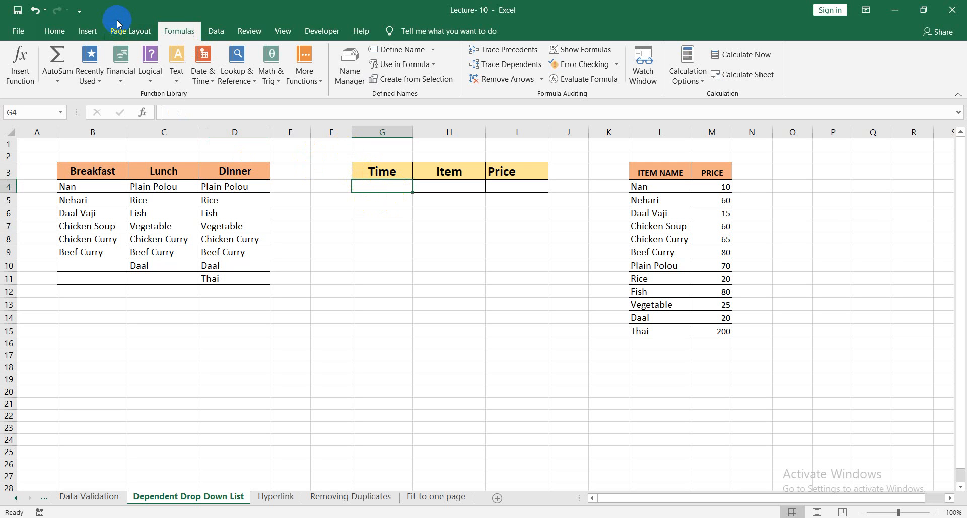
{"action": "left_click", "coordinate": [212, 32]}
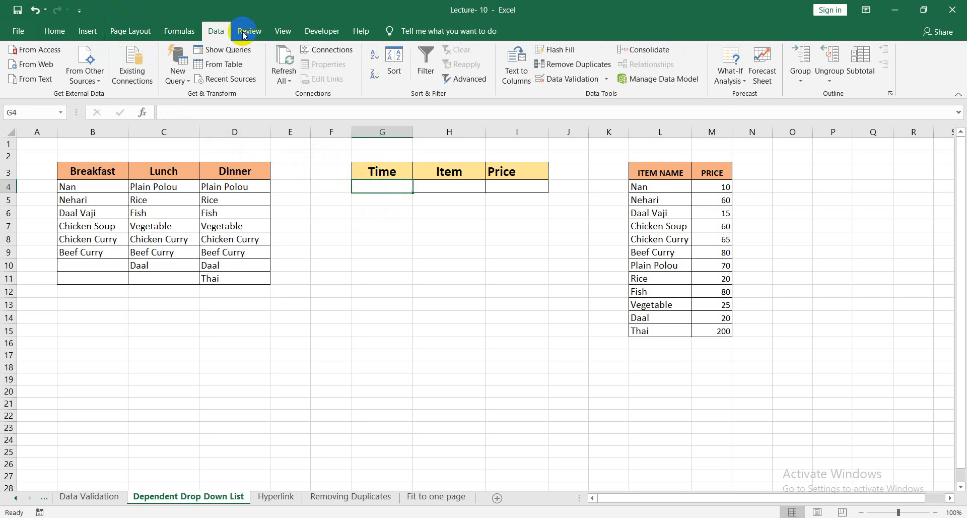
{"action": "left_click", "coordinate": [596, 81]}
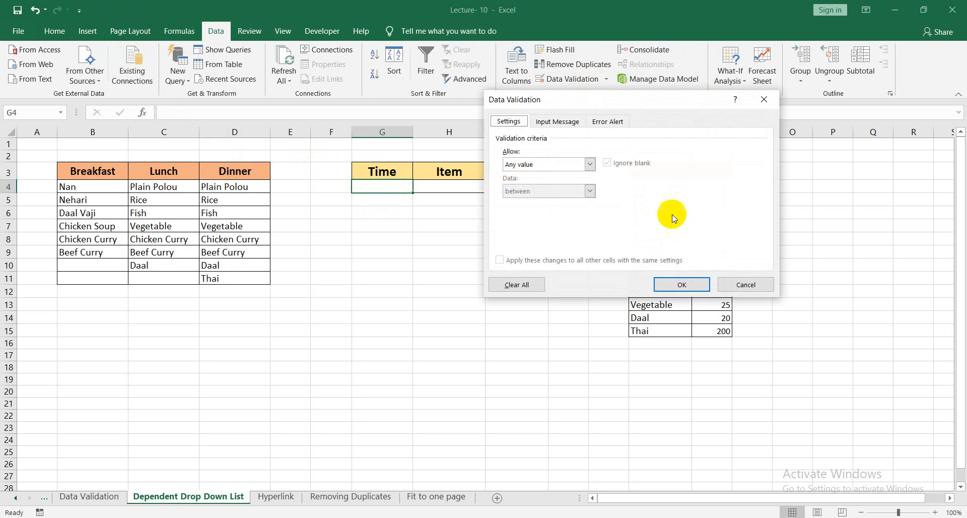
{"action": "left_click", "coordinate": [587, 165]}
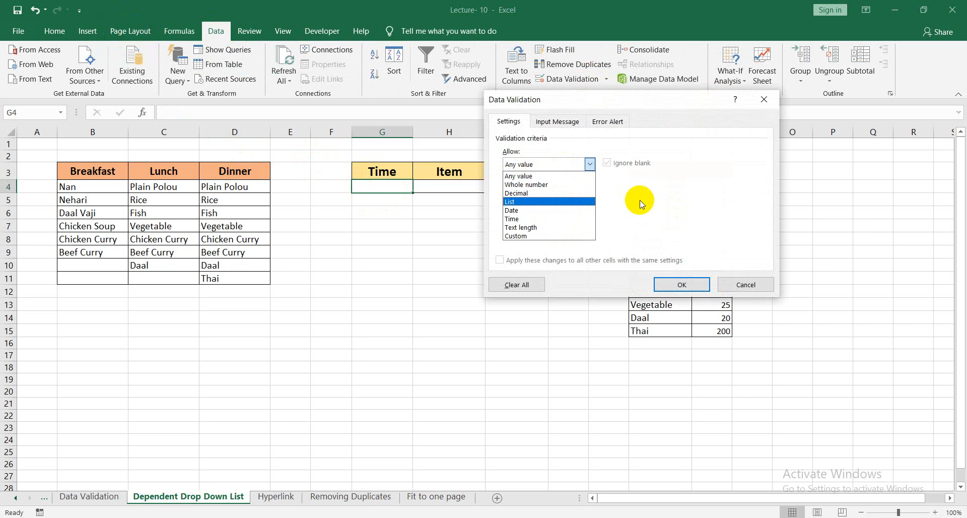
{"action": "left_click", "coordinate": [567, 201]}
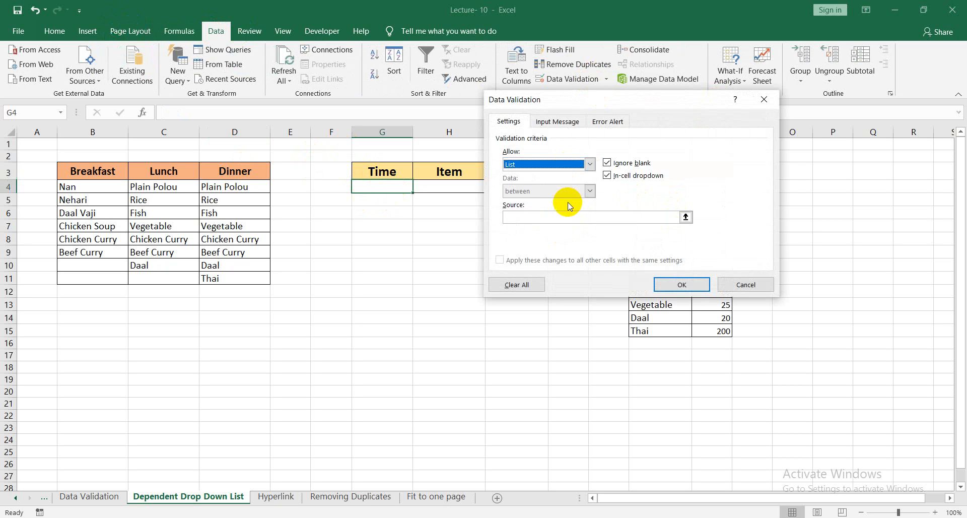
{"action": "left_click", "coordinate": [687, 218]}
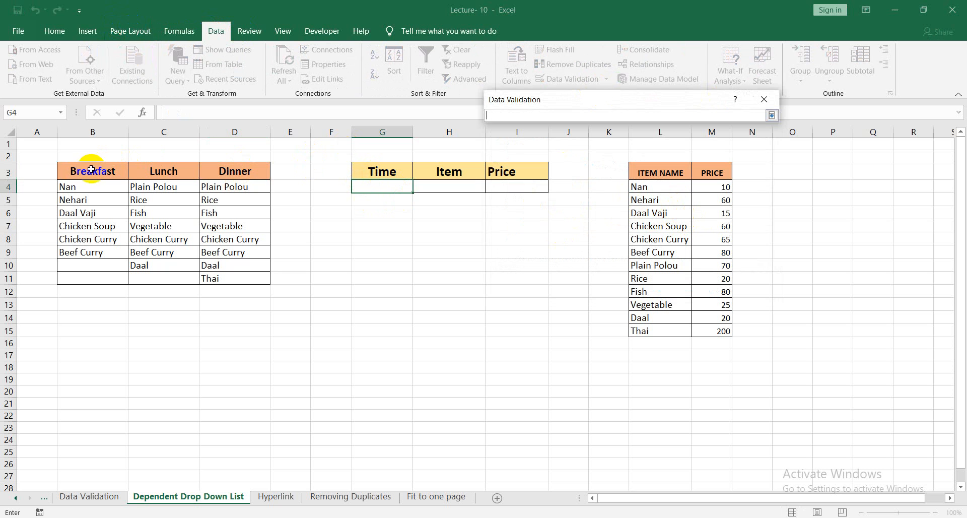
{"action": "left_click_drag", "start_coordinate": [91, 170], "coordinate": [252, 172]}
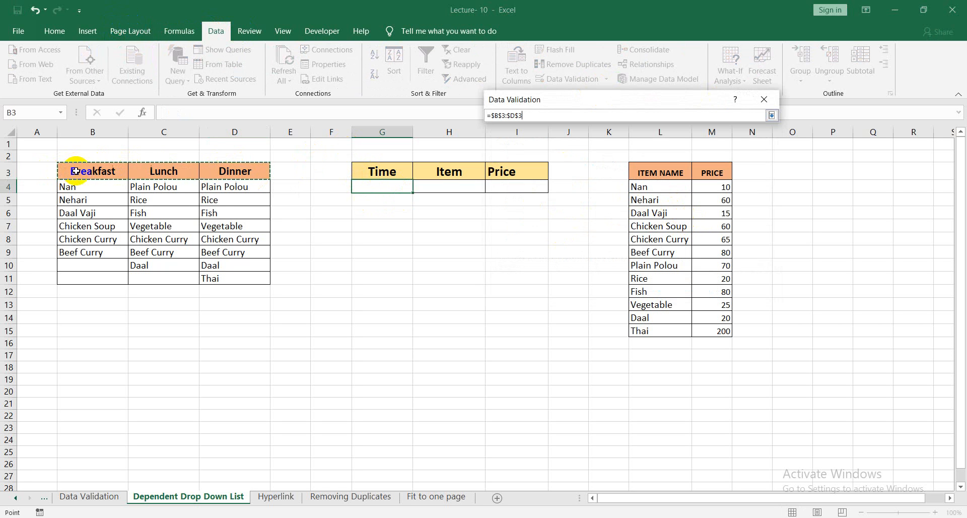
{"action": "left_click", "coordinate": [771, 116]}
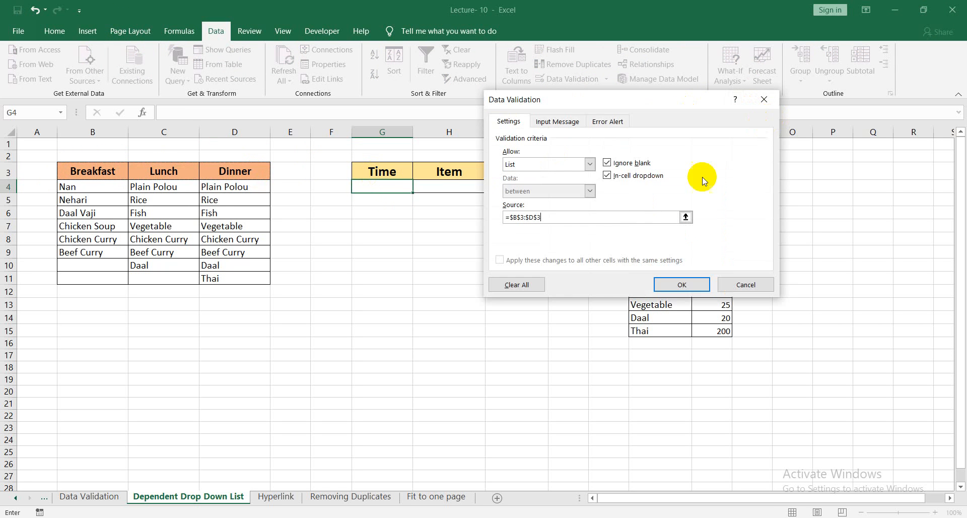
{"action": "left_click", "coordinate": [681, 285]}
{"action": "left_click", "coordinate": [438, 213]}
{"action": "left_click", "coordinate": [389, 185]}
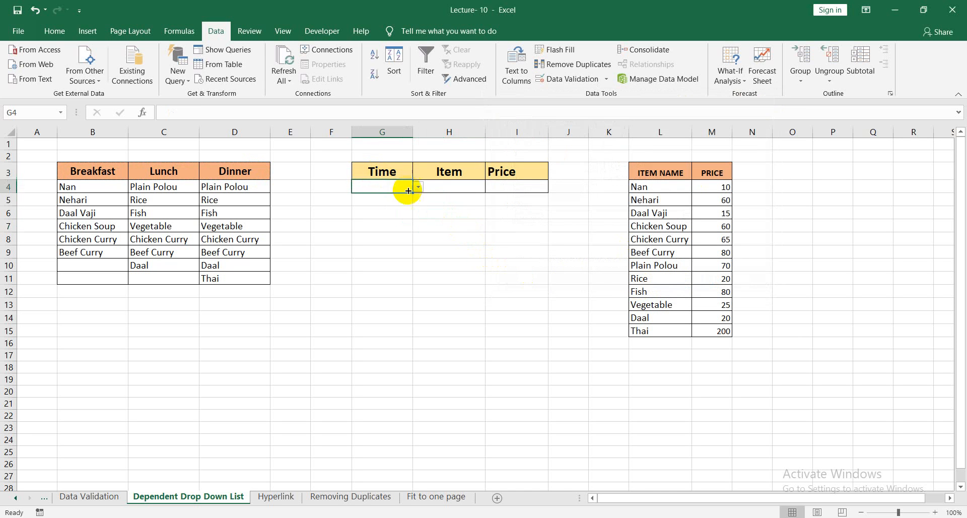
Try the Time cell G4's drop-down list by choosing Breakfast, Lunch and finally Dinner.
{"action": "left_click", "coordinate": [418, 187]}
{"action": "left_click", "coordinate": [386, 197]}
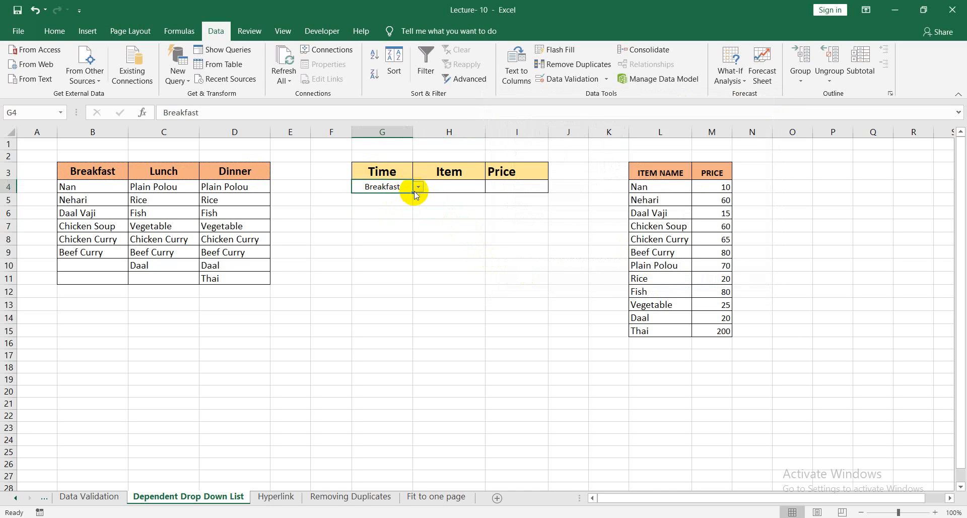
{"action": "left_click", "coordinate": [418, 187]}
{"action": "left_click", "coordinate": [386, 206]}
{"action": "left_click", "coordinate": [419, 191]}
{"action": "left_click", "coordinate": [391, 214]}
{"action": "left_click", "coordinate": [421, 264]}
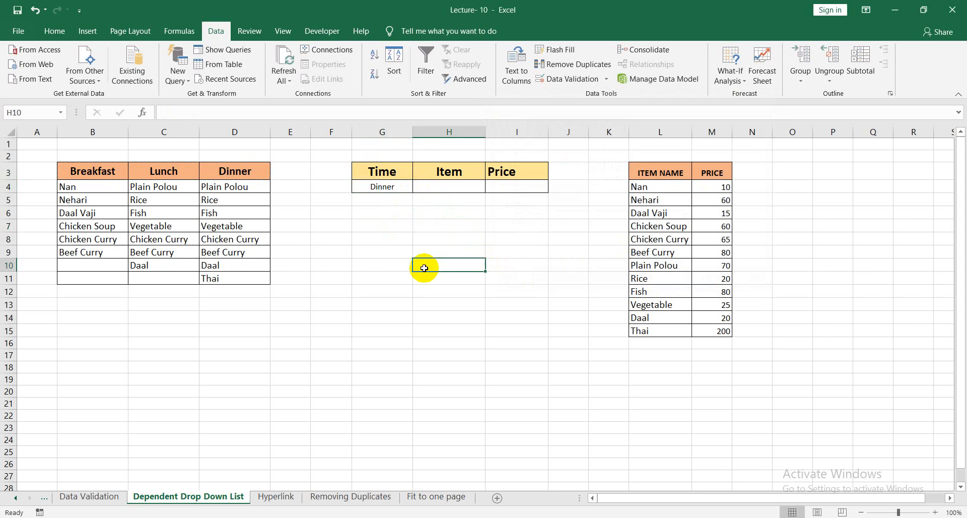
{"action": "left_click", "coordinate": [398, 189]}
{"action": "left_click", "coordinate": [451, 188]}
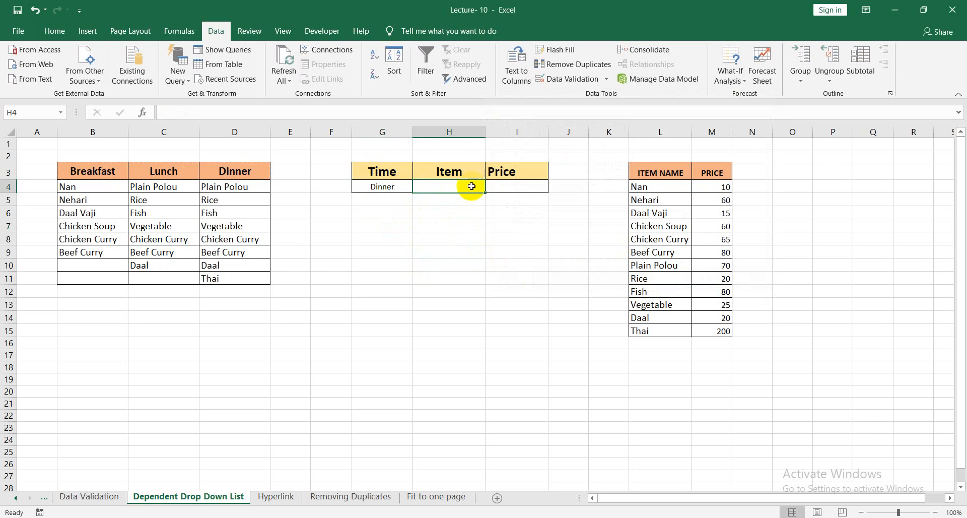
{"action": "left_click", "coordinate": [389, 188]}
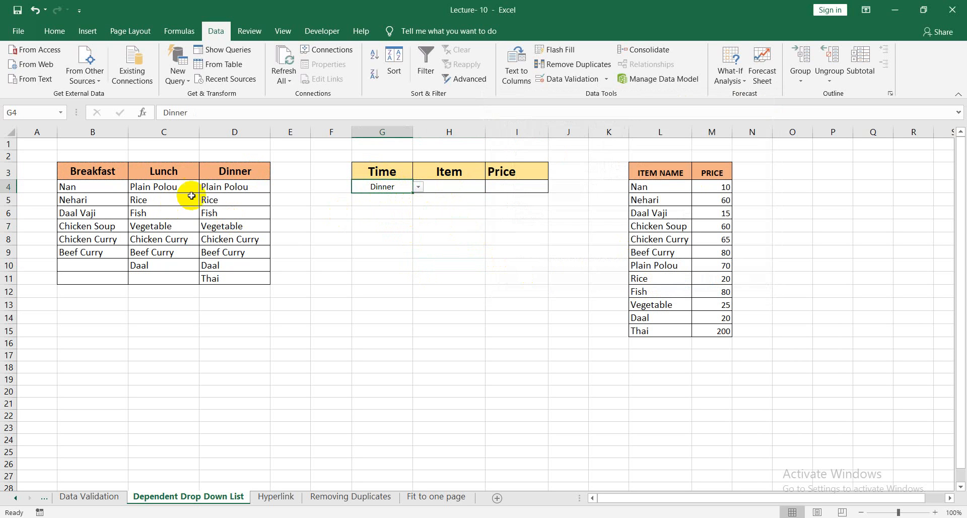
Add list data validation to the Item cell H4 with =indirect($G$4) as its source.
{"action": "left_click", "coordinate": [457, 191]}
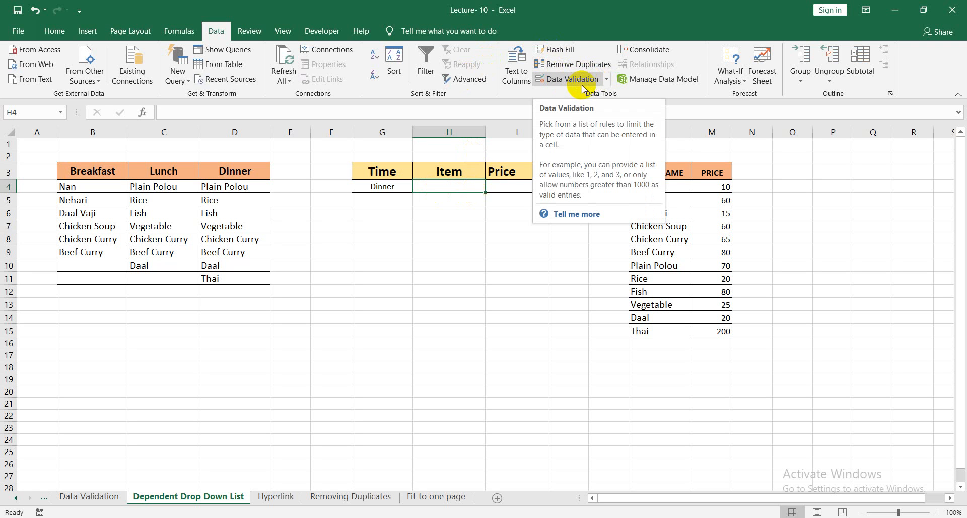
{"action": "left_click", "coordinate": [595, 79]}
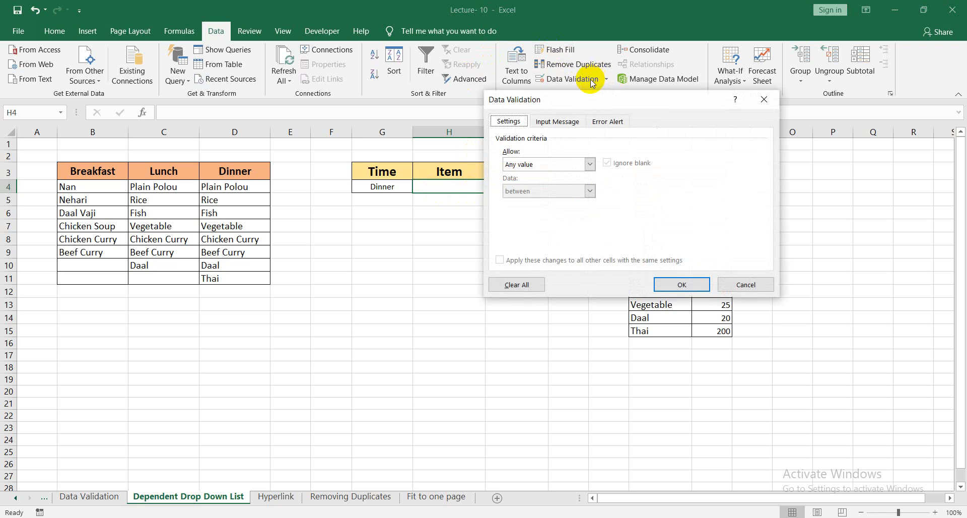
{"action": "left_click", "coordinate": [590, 164]}
{"action": "left_click", "coordinate": [548, 204]}
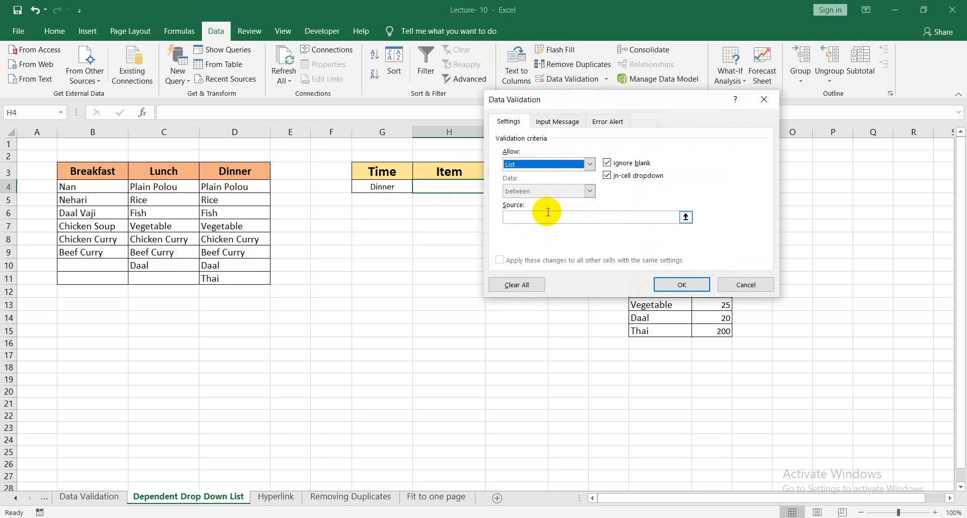
{"action": "left_click", "coordinate": [546, 216]}
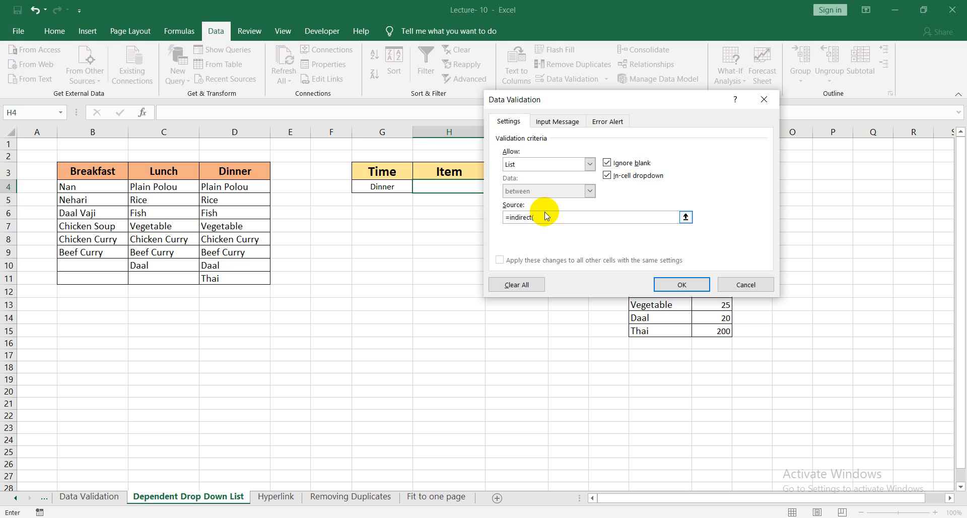
{"action": "left_click", "coordinate": [393, 187]}
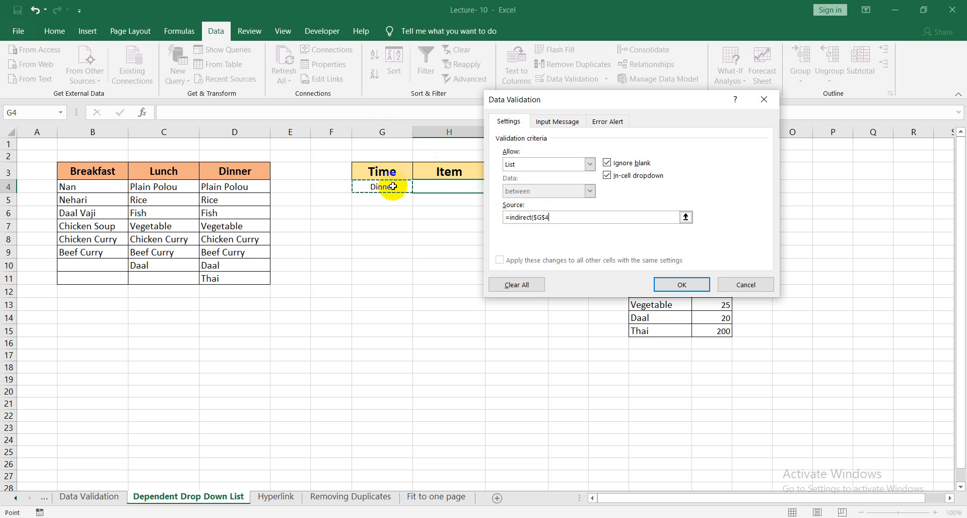
{"action": "type", "text": ")"}
{"action": "left_click", "coordinate": [675, 284]}
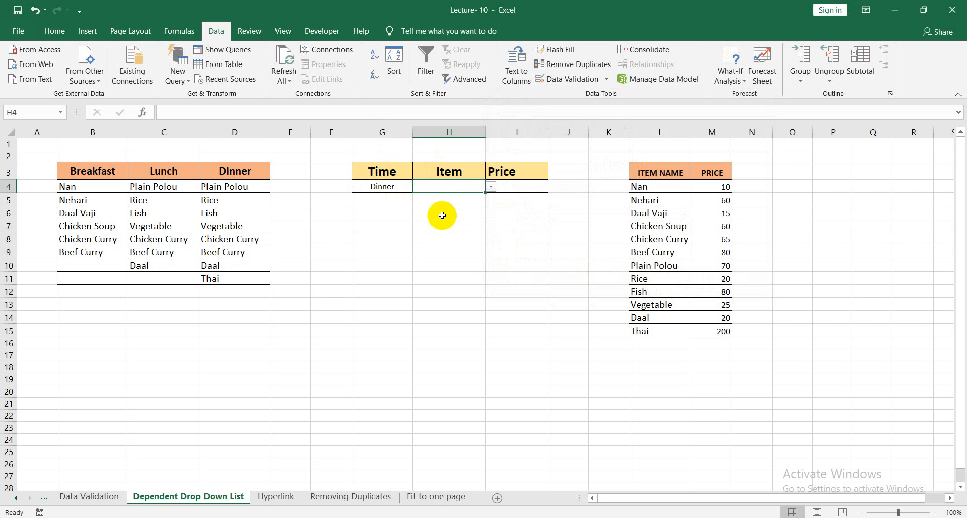
Test the Item list for Dinner by choosing Fish and then Daal in H4.
{"action": "left_click", "coordinate": [383, 187]}
{"action": "left_click", "coordinate": [443, 190]}
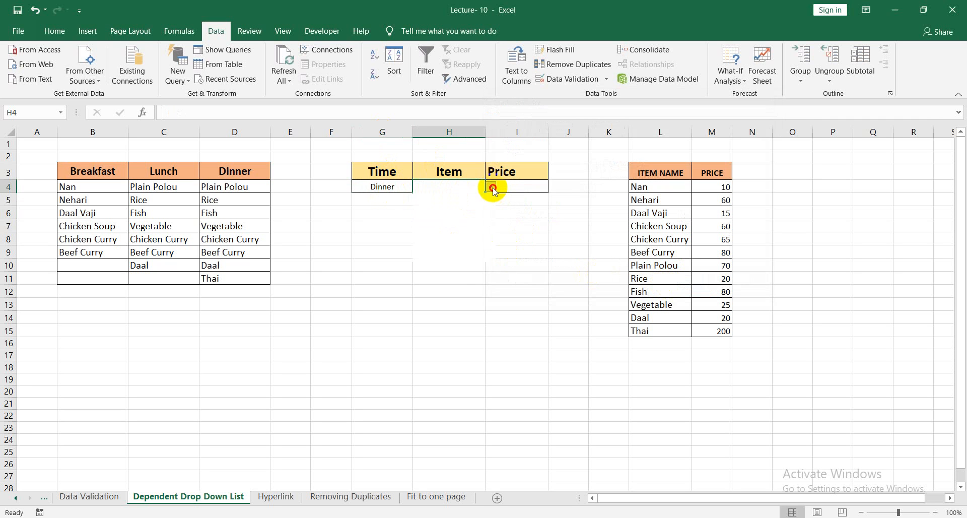
{"action": "left_click", "coordinate": [491, 187]}
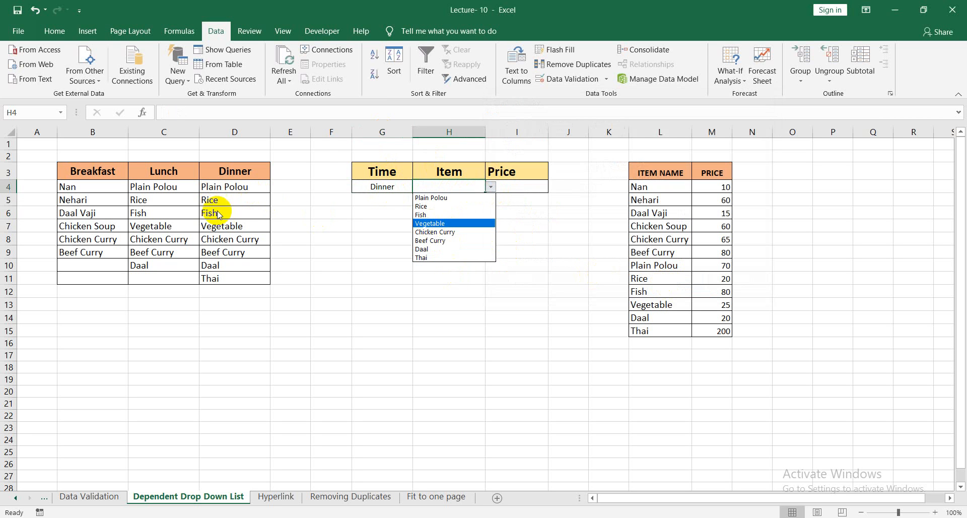
{"action": "left_click", "coordinate": [432, 215]}
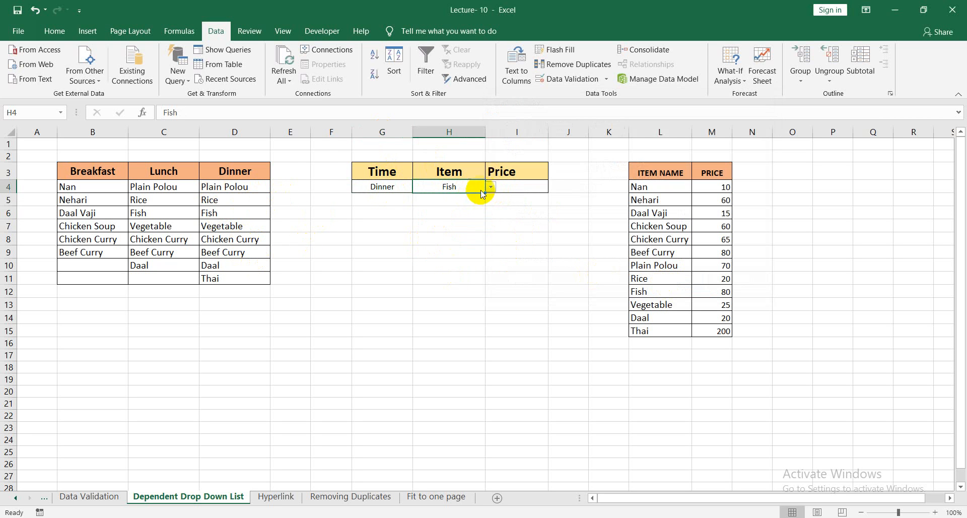
{"action": "left_click", "coordinate": [491, 187]}
{"action": "left_click", "coordinate": [464, 251]}
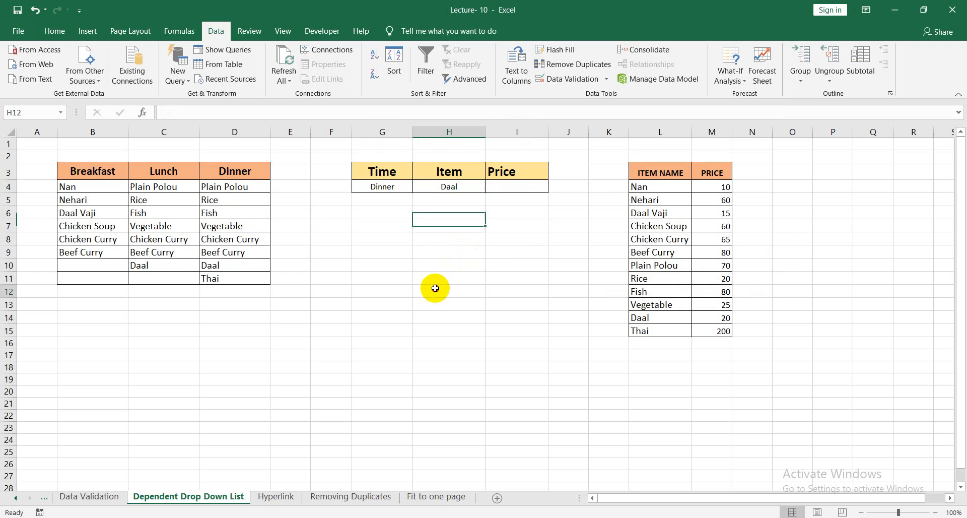
Switch the Time cell to Breakfast and choose Daal Vaji, Nan and finally Chicken Curry as the Item.
{"action": "left_click", "coordinate": [379, 188]}
{"action": "left_click", "coordinate": [418, 187]}
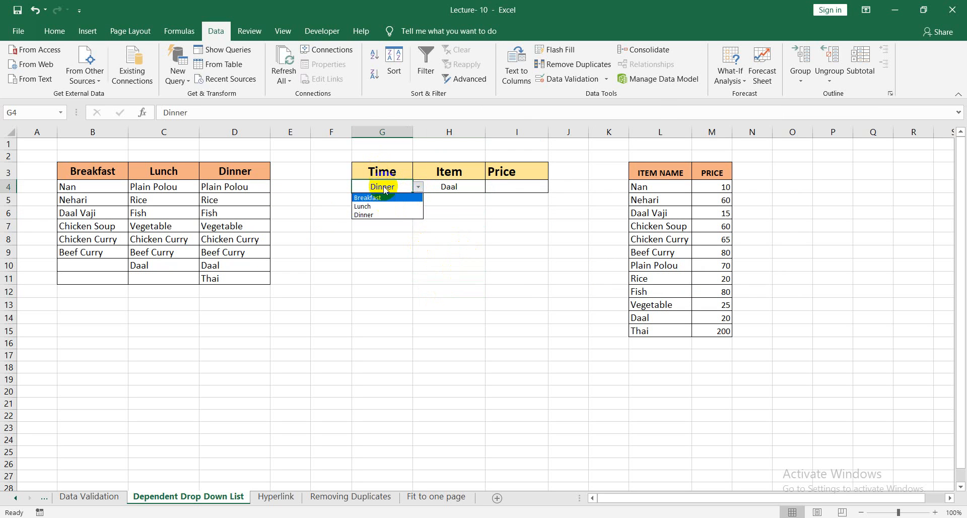
{"action": "left_click", "coordinate": [378, 198]}
{"action": "left_click", "coordinate": [443, 193]}
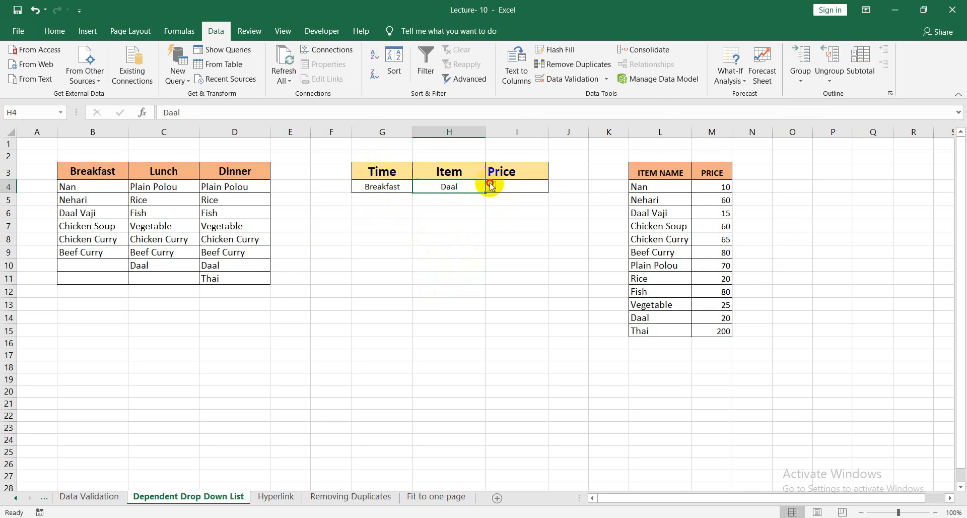
{"action": "left_click", "coordinate": [491, 187]}
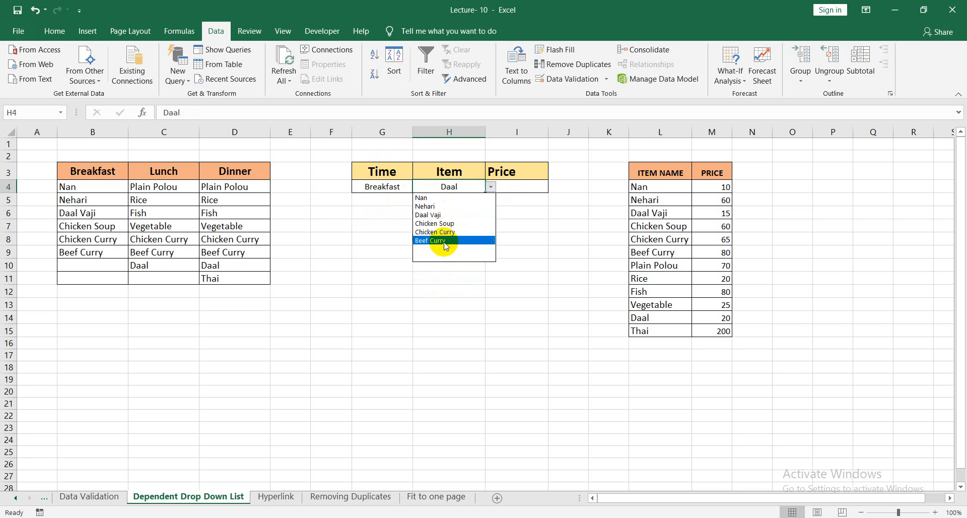
{"action": "left_click", "coordinate": [438, 215]}
{"action": "left_click", "coordinate": [491, 187]}
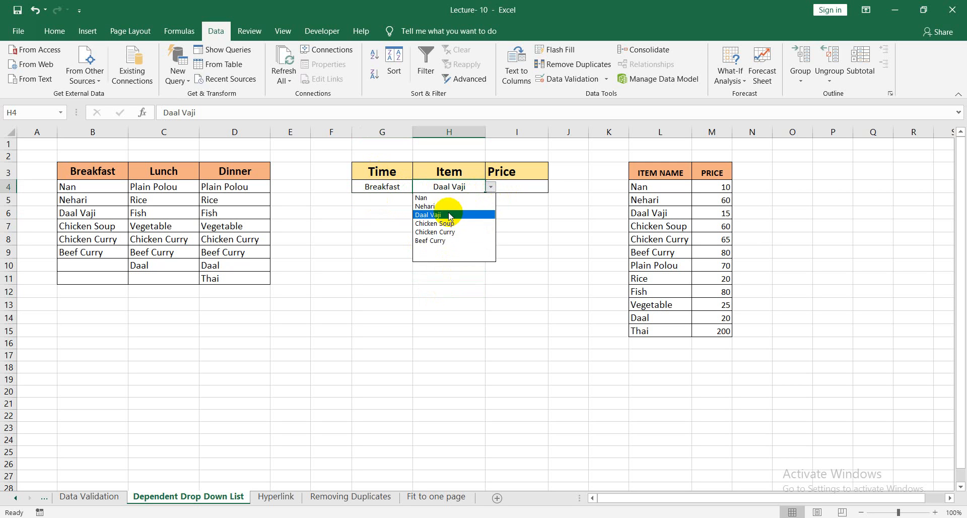
{"action": "left_click", "coordinate": [465, 197]}
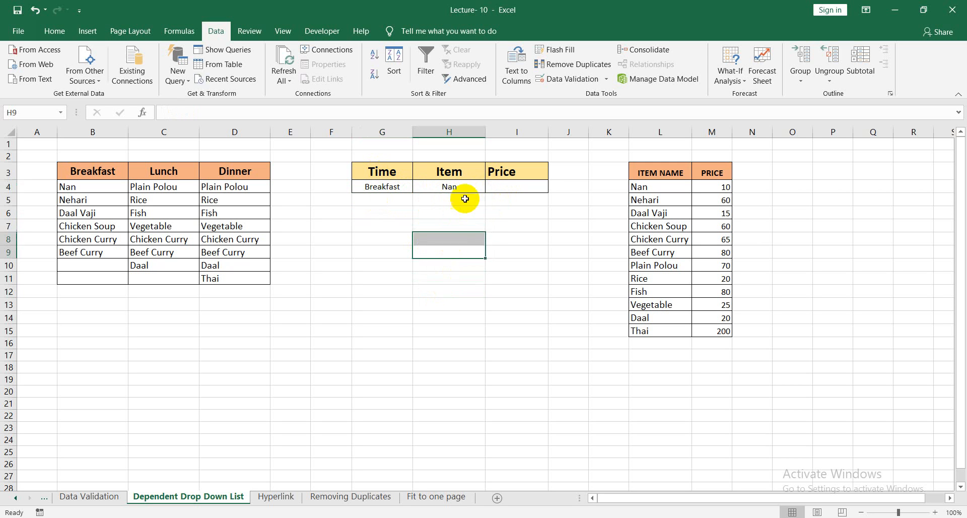
{"action": "left_click", "coordinate": [491, 187]}
{"action": "left_click", "coordinate": [468, 227]}
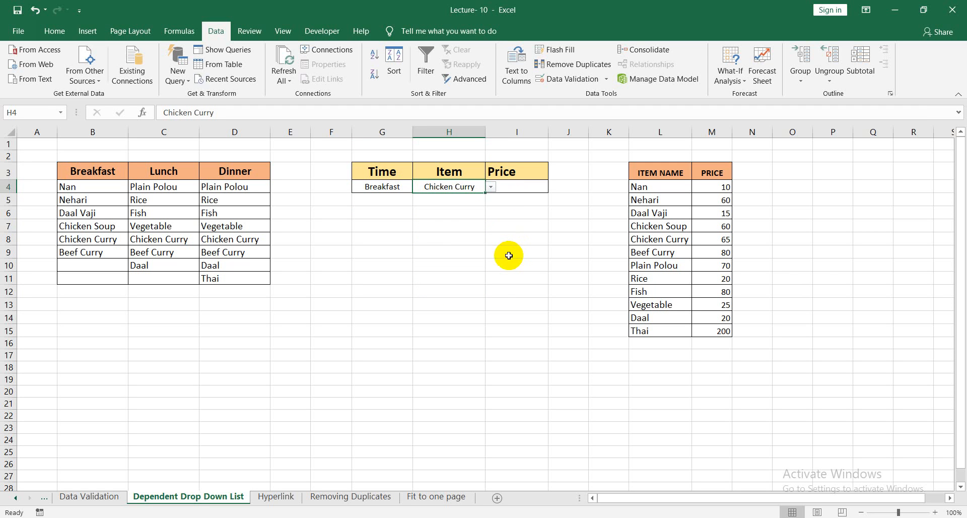
Undo the Item and Time choices and the Item cell's list validation, back to before any meal was chosen.
{"action": "key", "text": "ctrl+z"}
{"action": "key", "text": "ctrl+z"}
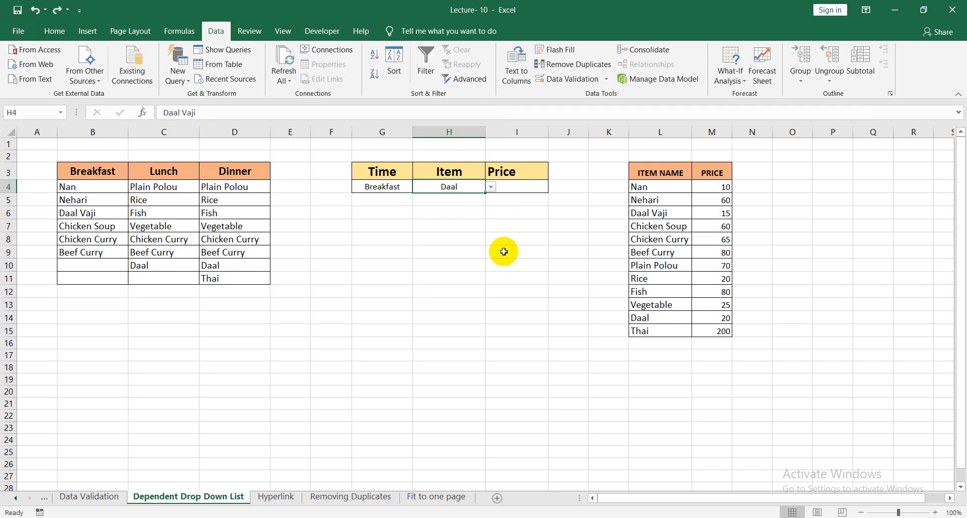
{"action": "key", "text": "ctrl+z"}
{"action": "key", "text": "ctrl+z"}
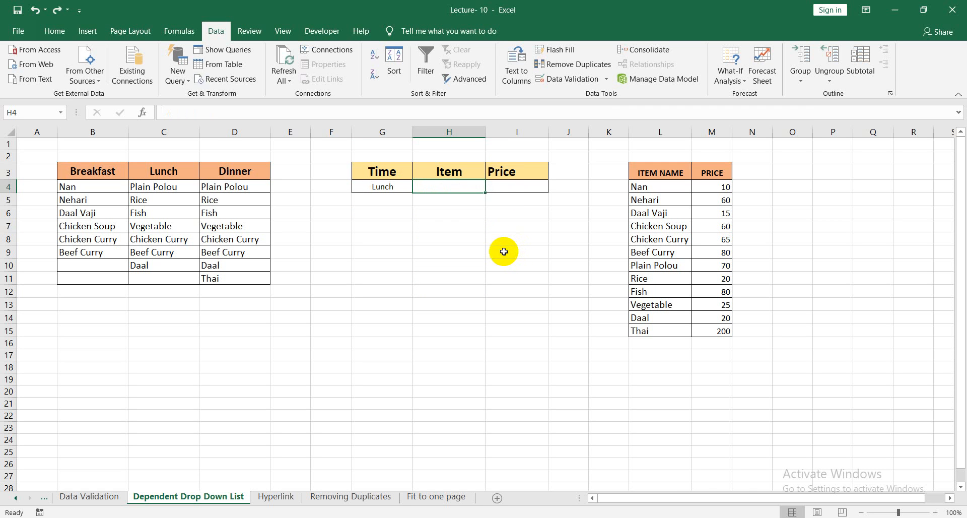
Choose Lunch and then Breakfast from the Time cell G4's drop-down list.
{"action": "left_click", "coordinate": [383, 188]}
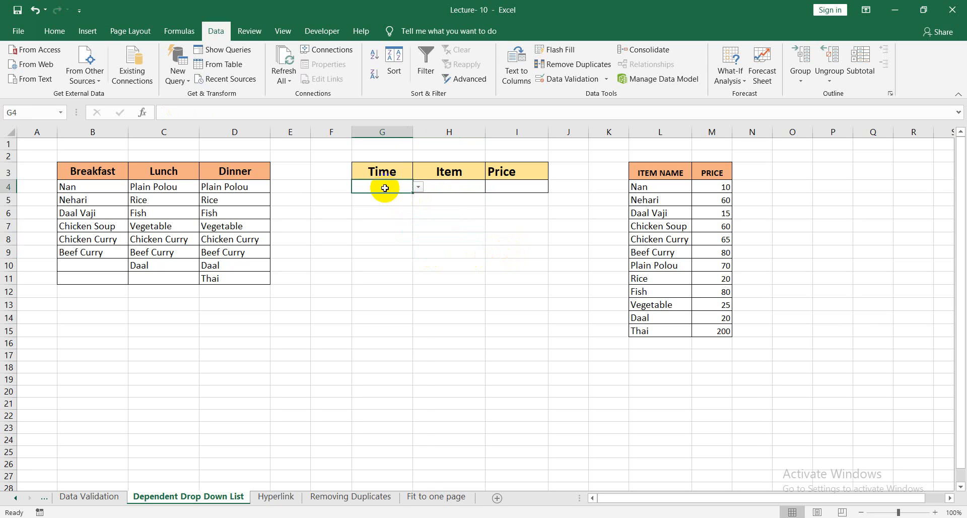
{"action": "left_click", "coordinate": [417, 187]}
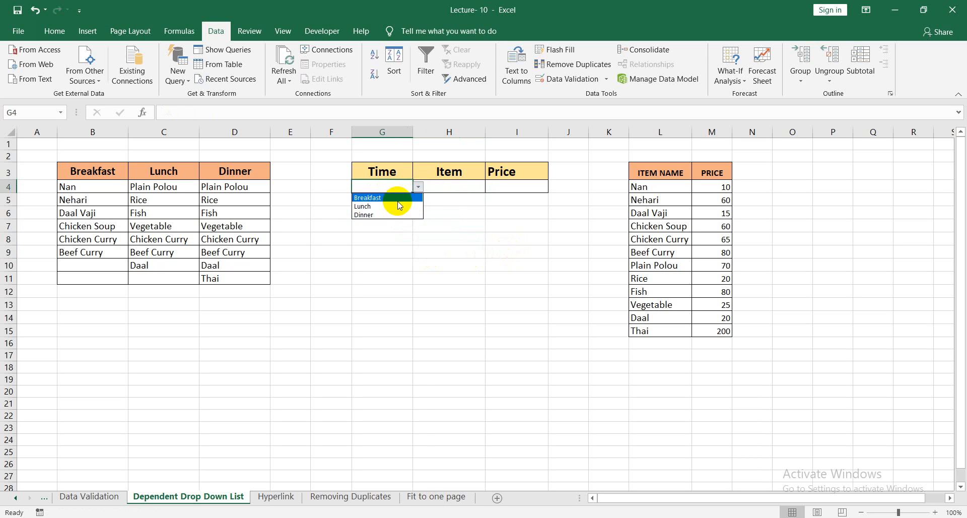
{"action": "left_click", "coordinate": [401, 203]}
{"action": "left_click", "coordinate": [419, 188]}
{"action": "left_click", "coordinate": [406, 220]}
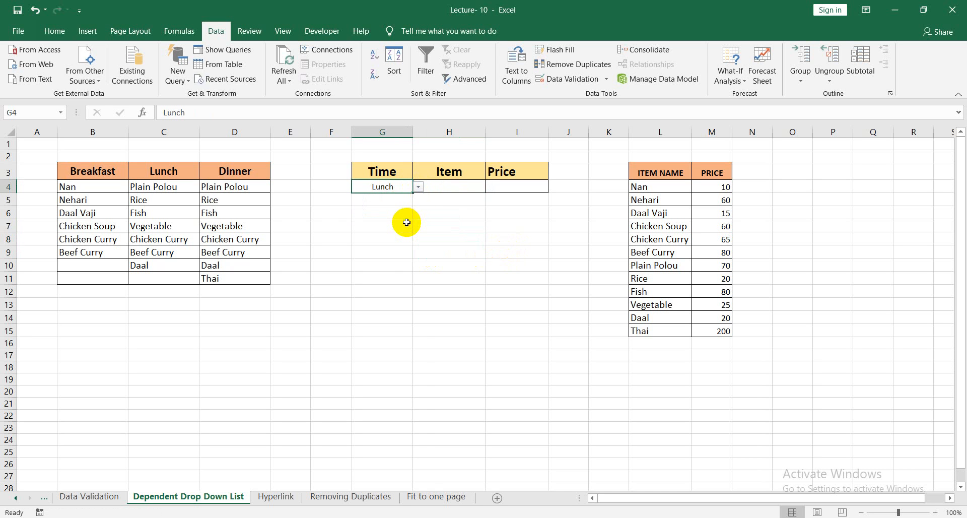
{"action": "left_click", "coordinate": [419, 189]}
{"action": "left_click", "coordinate": [396, 197]}
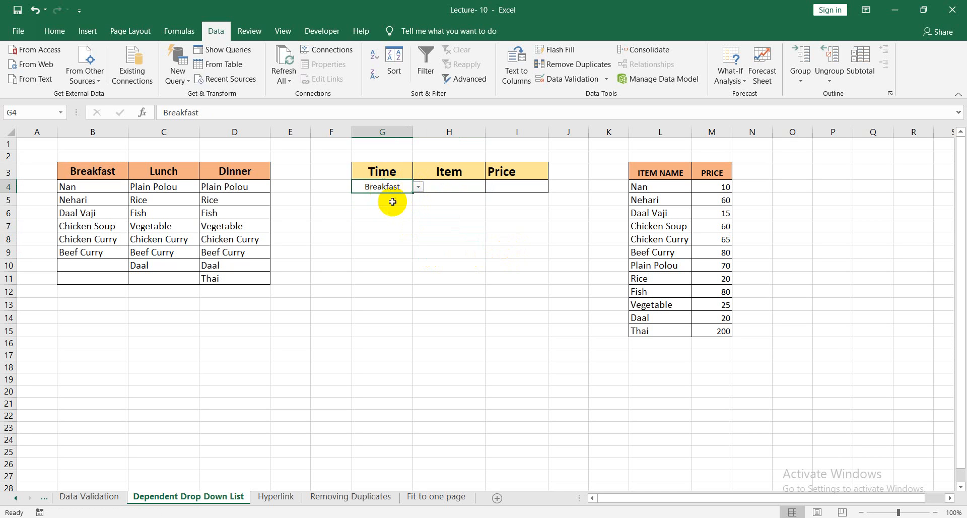
{"action": "left_click", "coordinate": [432, 208]}
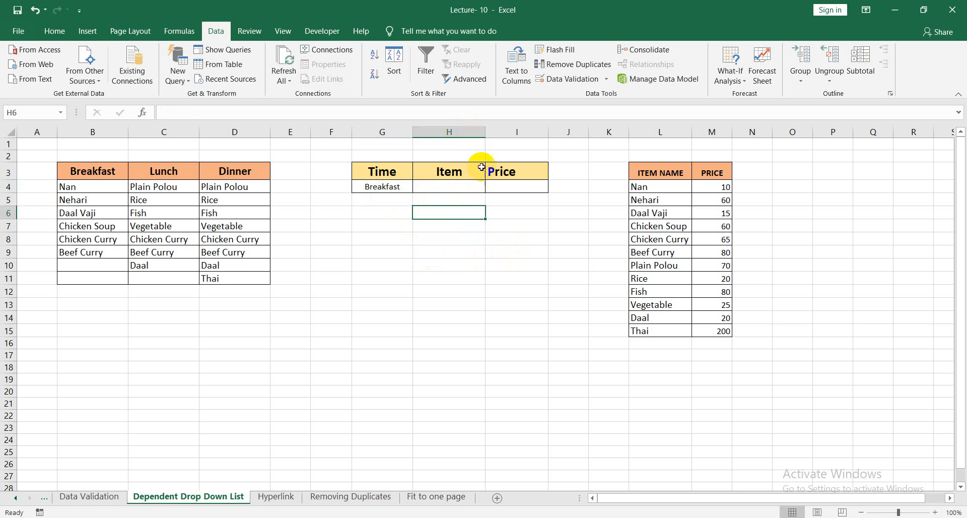
Add list data validation with the source =indirect($G$4) to the Item cell H4 and choose Daal Vaji from its list.
{"action": "left_click", "coordinate": [464, 189]}
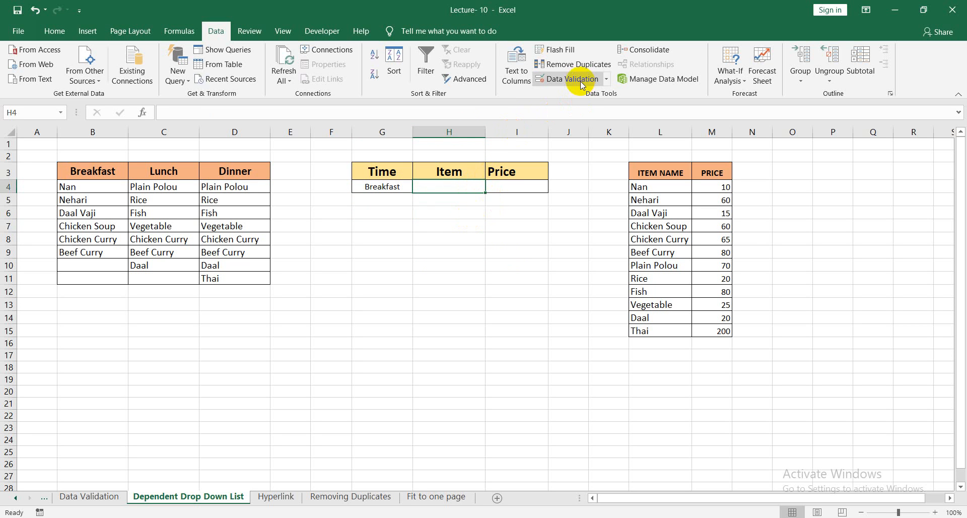
{"action": "left_click", "coordinate": [594, 77]}
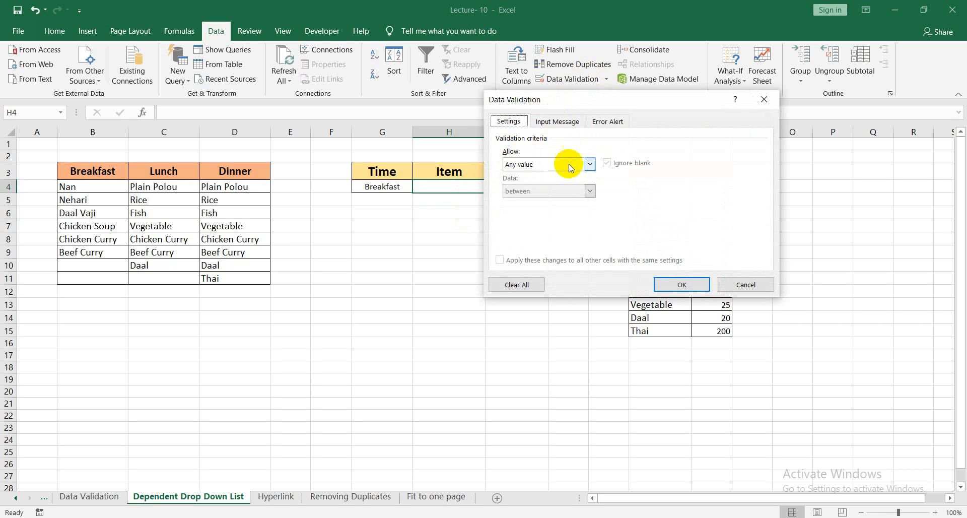
{"action": "left_click", "coordinate": [589, 165]}
{"action": "left_click", "coordinate": [535, 202]}
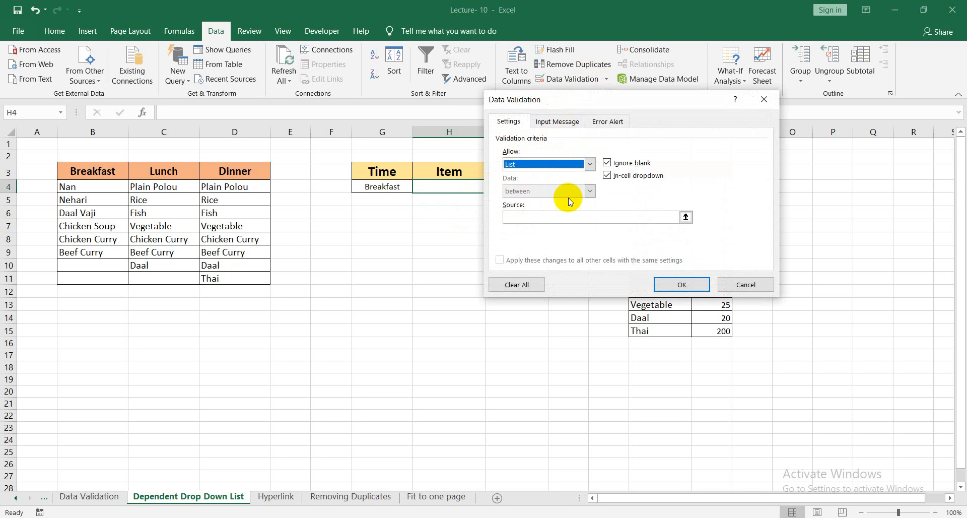
{"action": "left_click", "coordinate": [515, 218]}
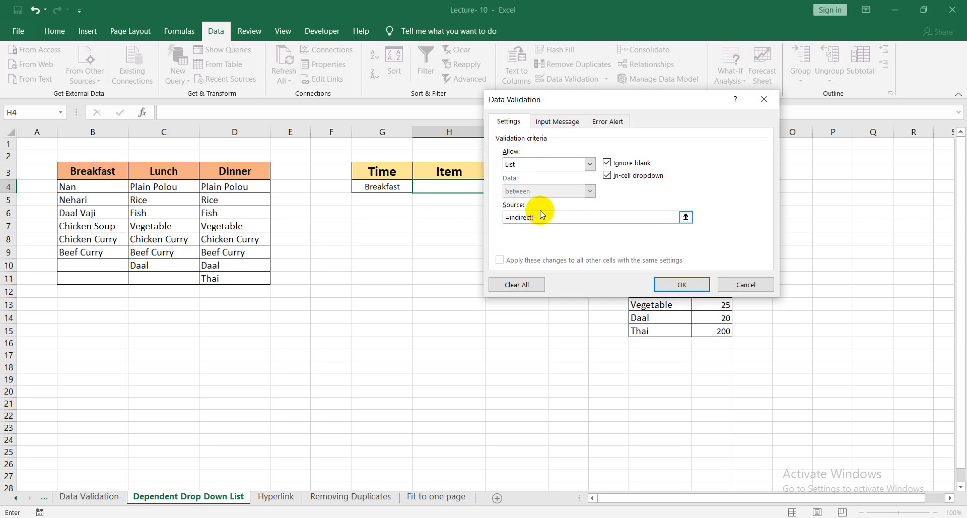
{"action": "left_click", "coordinate": [394, 187]}
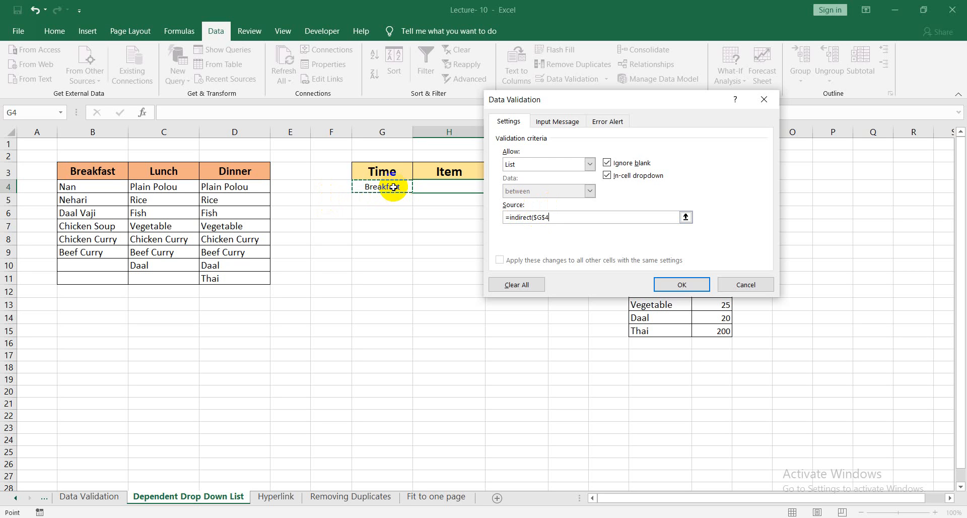
{"action": "type", "text": ")"}
{"action": "left_click", "coordinate": [682, 283]}
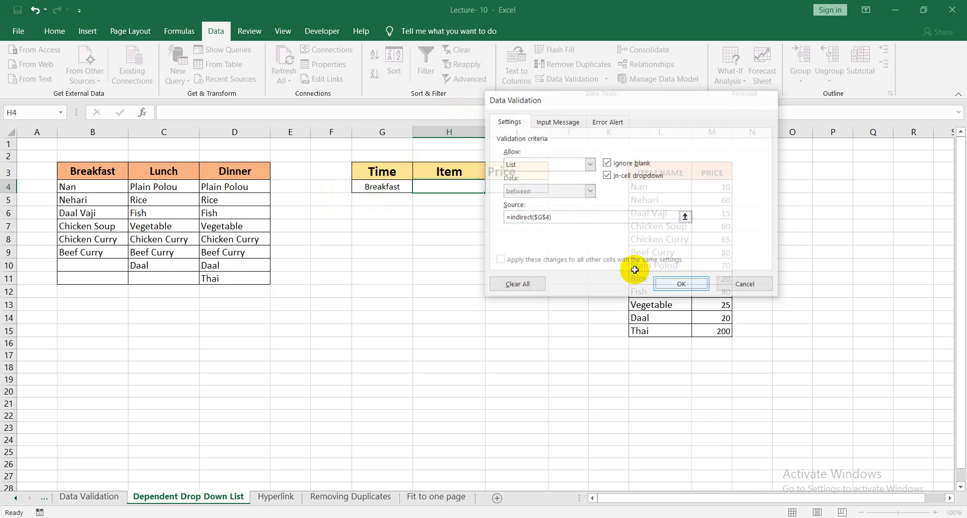
{"action": "left_click", "coordinate": [491, 187]}
{"action": "left_click", "coordinate": [491, 211]}
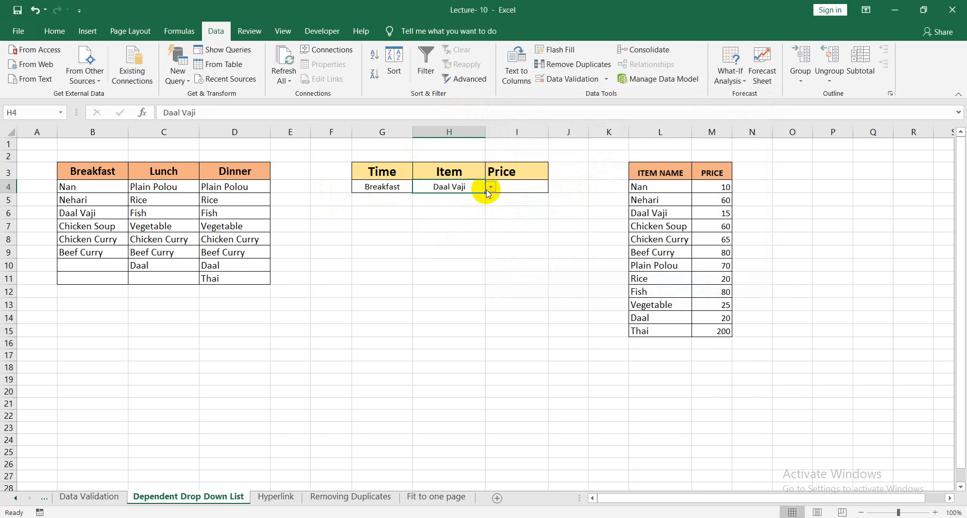
Choose Beef Curry as the Item, switch the Time cell G4 to Dinner and open the Item cell's list.
{"action": "left_click", "coordinate": [491, 187]}
{"action": "left_click", "coordinate": [443, 241]}
{"action": "left_click", "coordinate": [401, 189]}
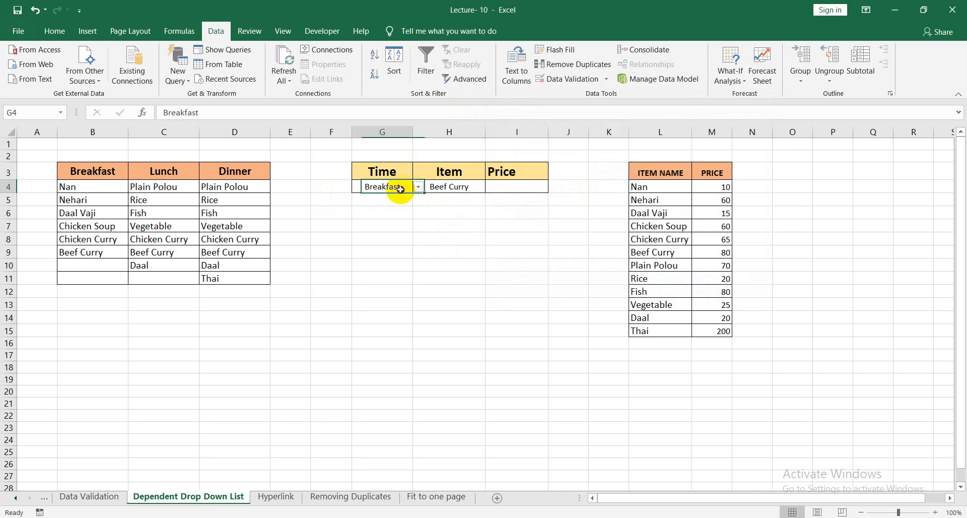
{"action": "left_click", "coordinate": [418, 187]}
{"action": "left_click", "coordinate": [385, 213]}
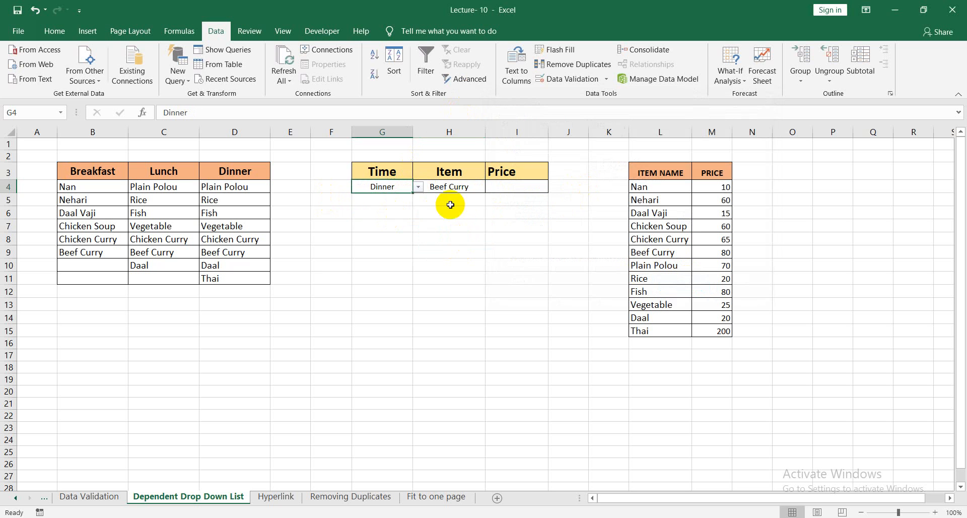
{"action": "left_click", "coordinate": [459, 187]}
{"action": "left_click", "coordinate": [490, 187]}
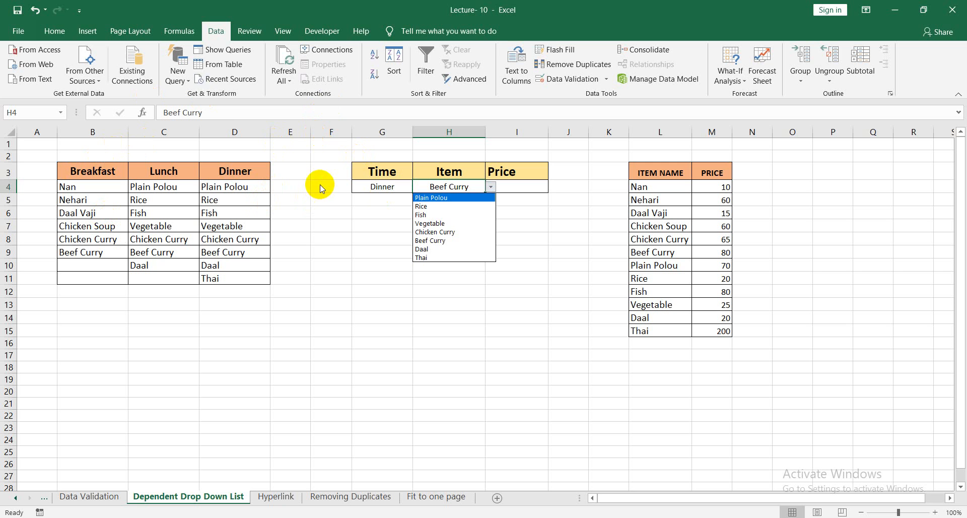
Examine the Breakfast, Dinner and Lunch named ranges in the Name Manager and compare them with the meal table's headings.
{"action": "left_click", "coordinate": [184, 33]}
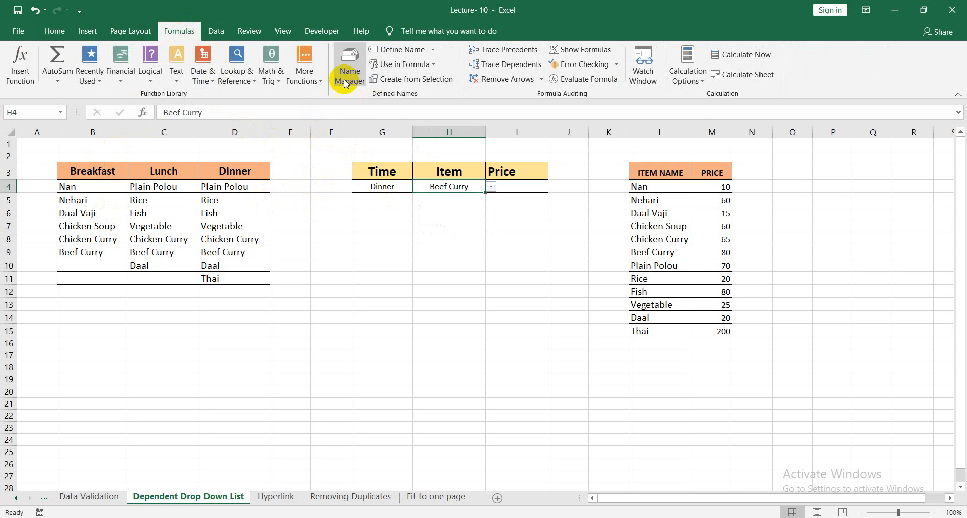
{"action": "left_click", "coordinate": [347, 76]}
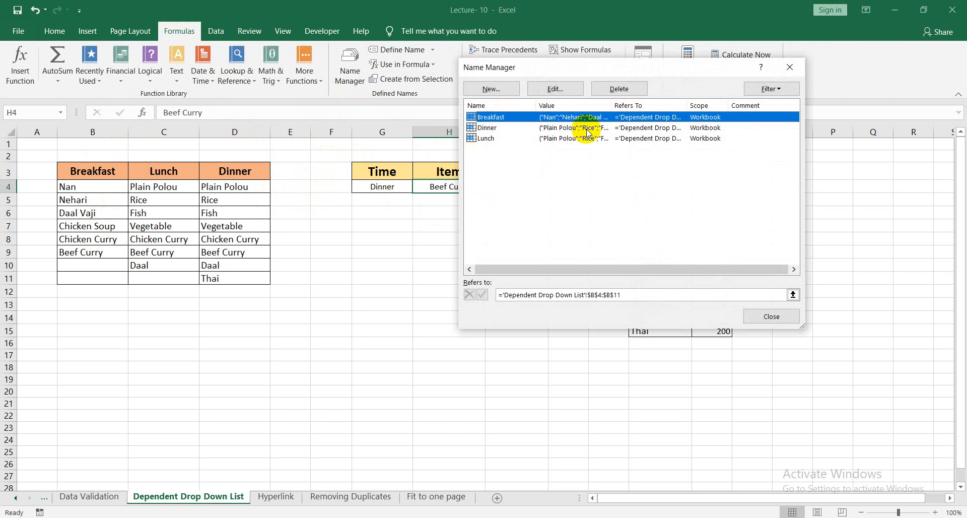
{"action": "left_click", "coordinate": [491, 131]}
{"action": "left_click", "coordinate": [486, 138]}
{"action": "left_click", "coordinate": [497, 127]}
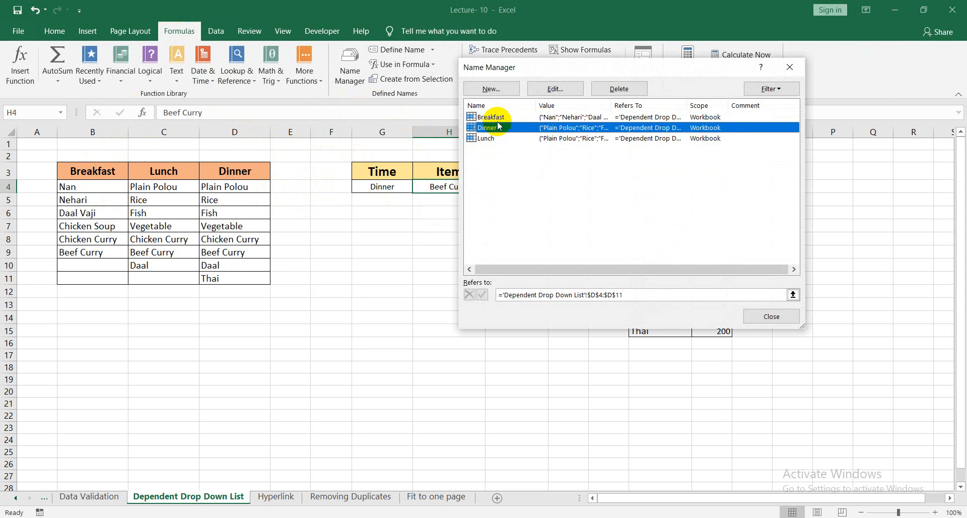
{"action": "left_click", "coordinate": [498, 117]}
{"action": "left_click", "coordinate": [763, 316]}
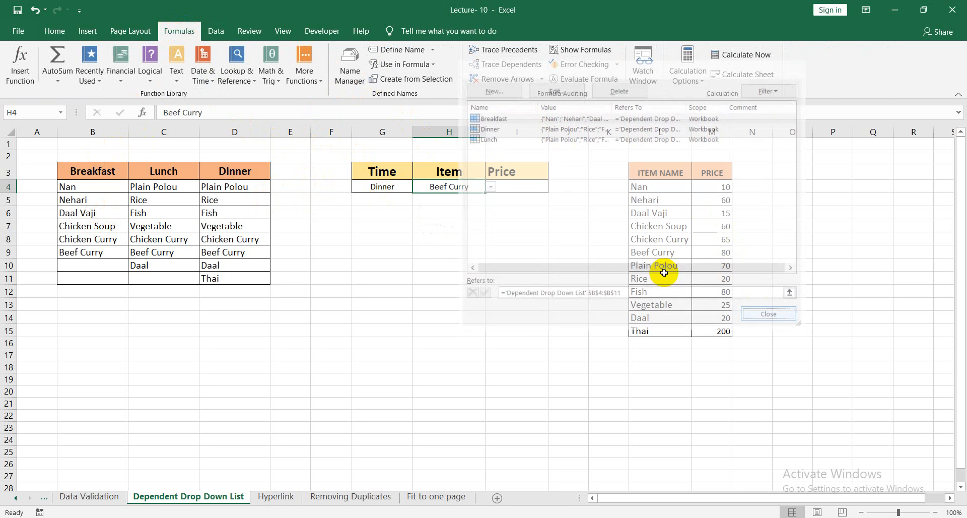
{"action": "left_click", "coordinate": [96, 172]}
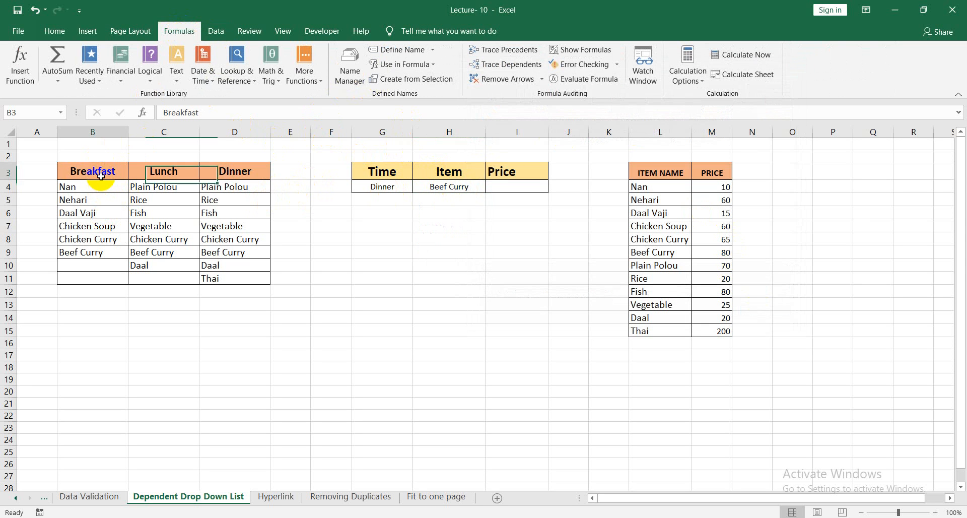
{"action": "left_click", "coordinate": [168, 172]}
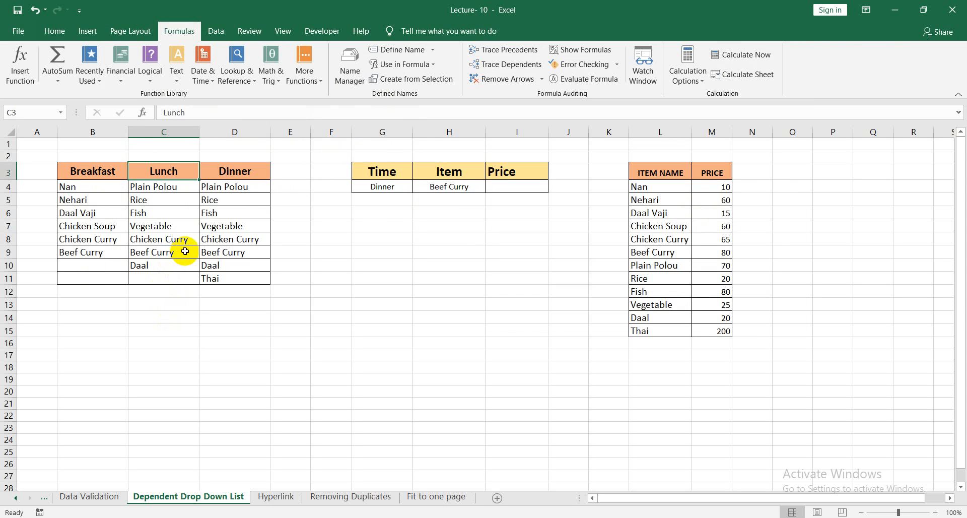
Choose Vegetable from the Item cell H4's dependent drop-down list.
{"action": "left_click", "coordinate": [464, 186]}
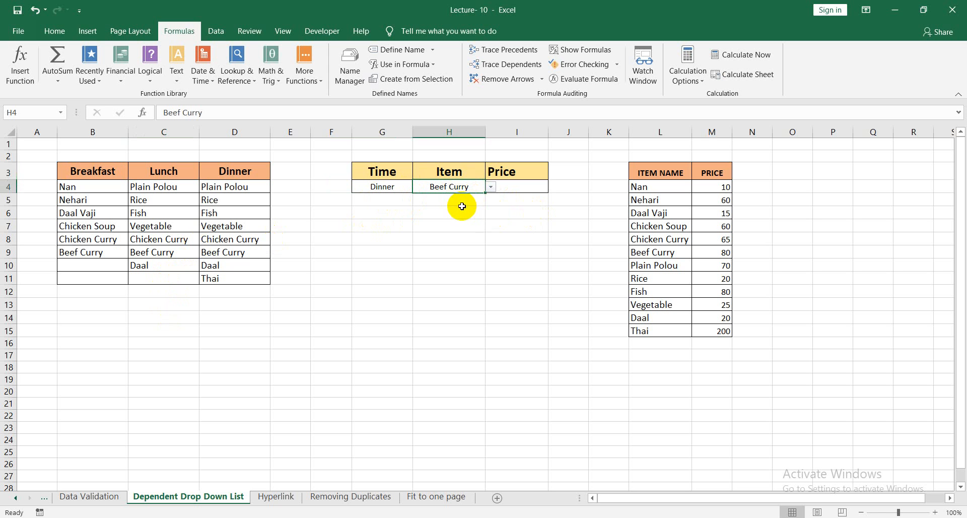
{"action": "left_click", "coordinate": [491, 187]}
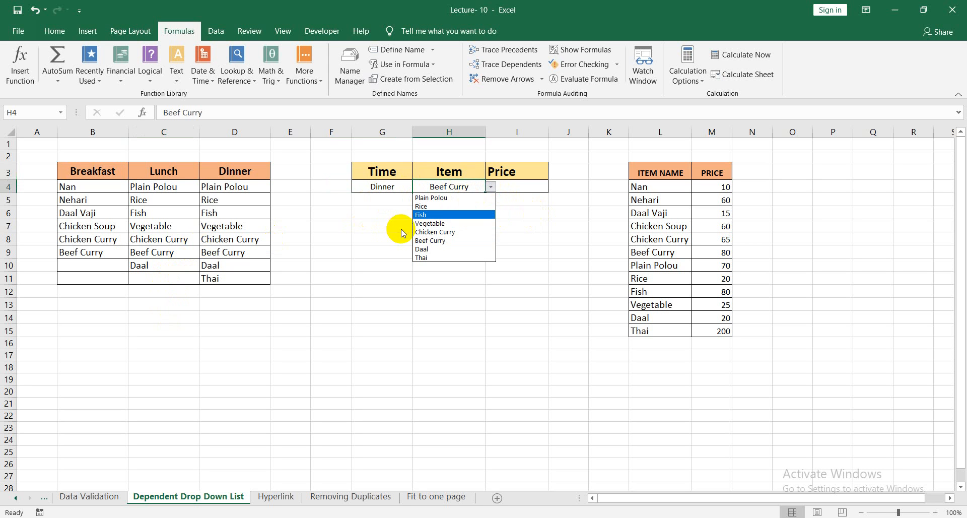
{"action": "left_click", "coordinate": [441, 224]}
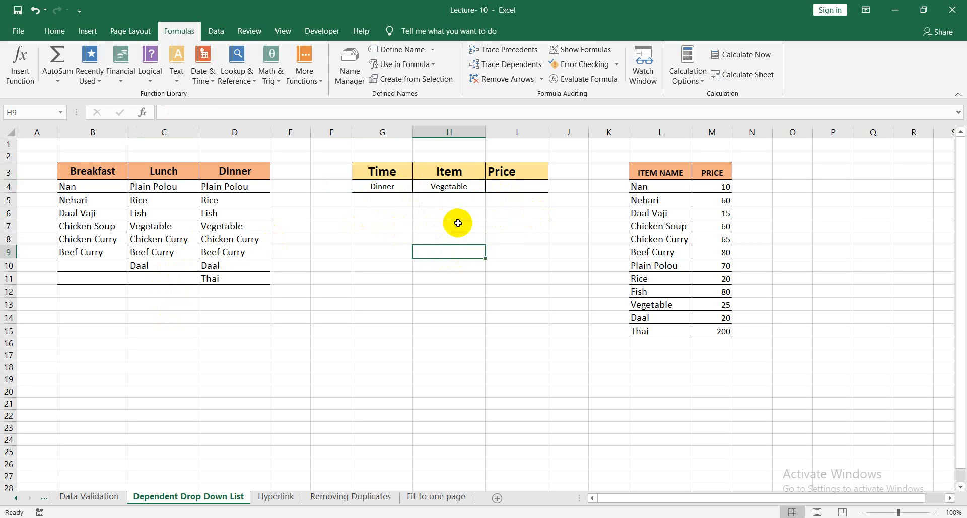
Enter the formula =VLOOKUP(H4,$L$4:$M$15,2,0) in the Price cell I4 to look up the selected item's price.
{"action": "left_click", "coordinate": [519, 186]}
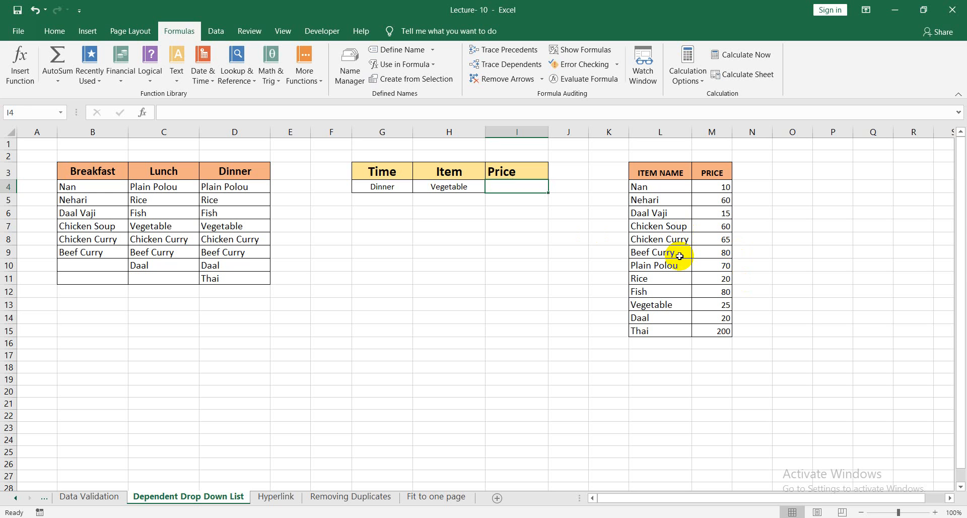
{"action": "type", "text": "="}
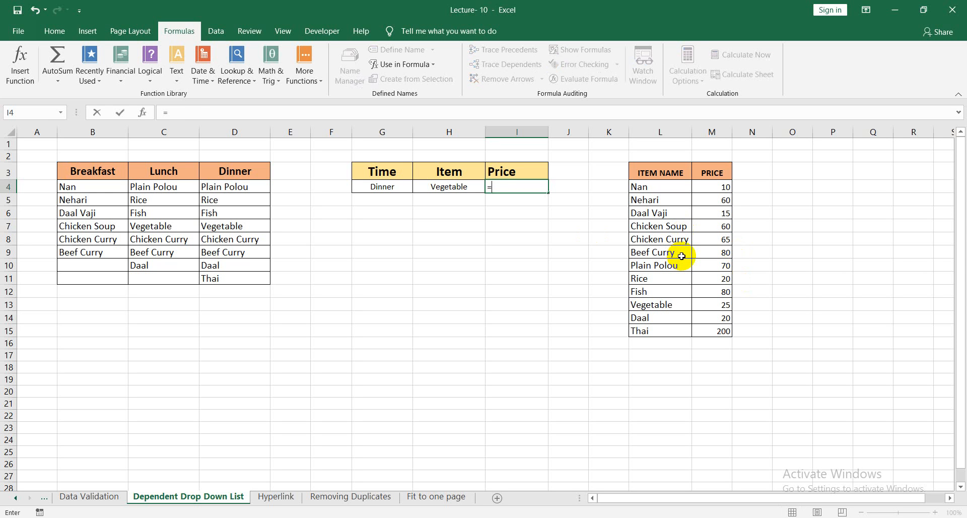
{"action": "type", "text": "vlo"}
{"action": "key", "text": "Tab"}
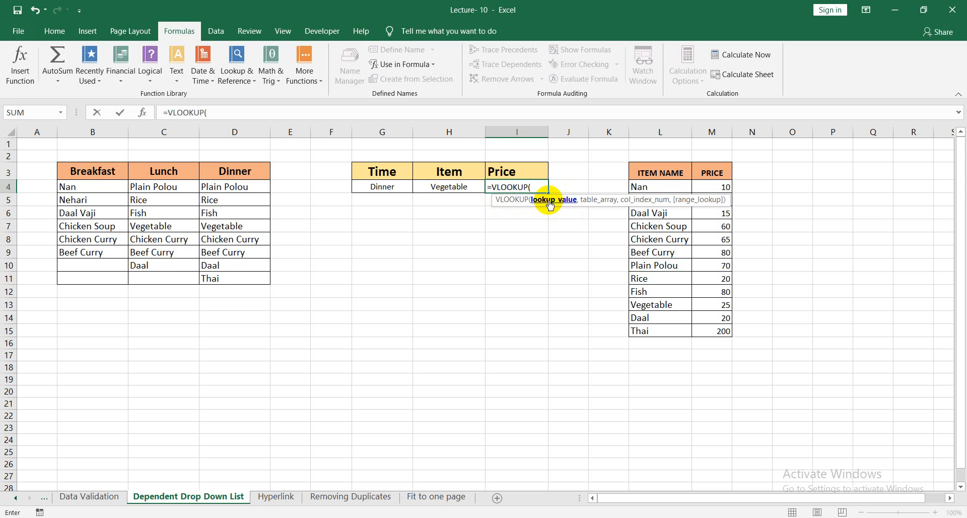
{"action": "left_click", "coordinate": [472, 188]}
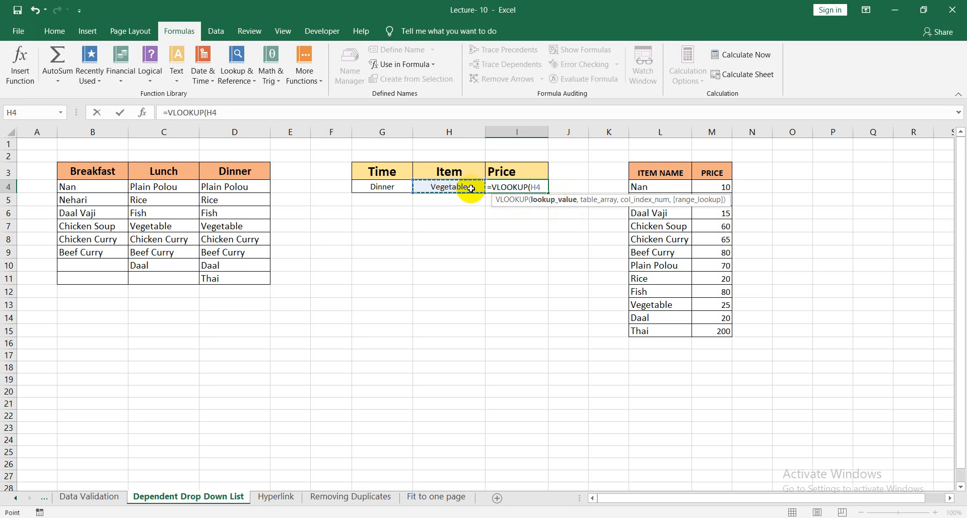
{"action": "type", "text": ","}
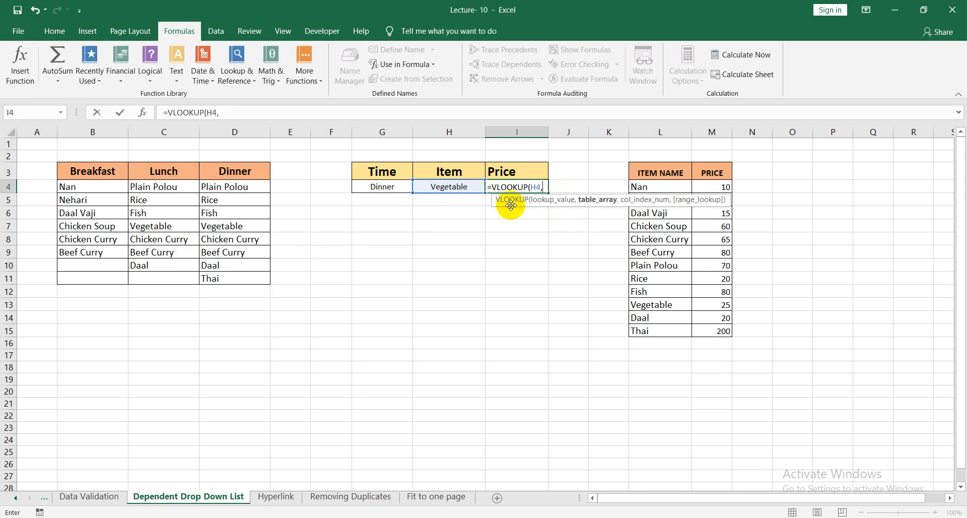
{"action": "left_click_drag", "start_coordinate": [645, 185], "coordinate": [707, 325]}
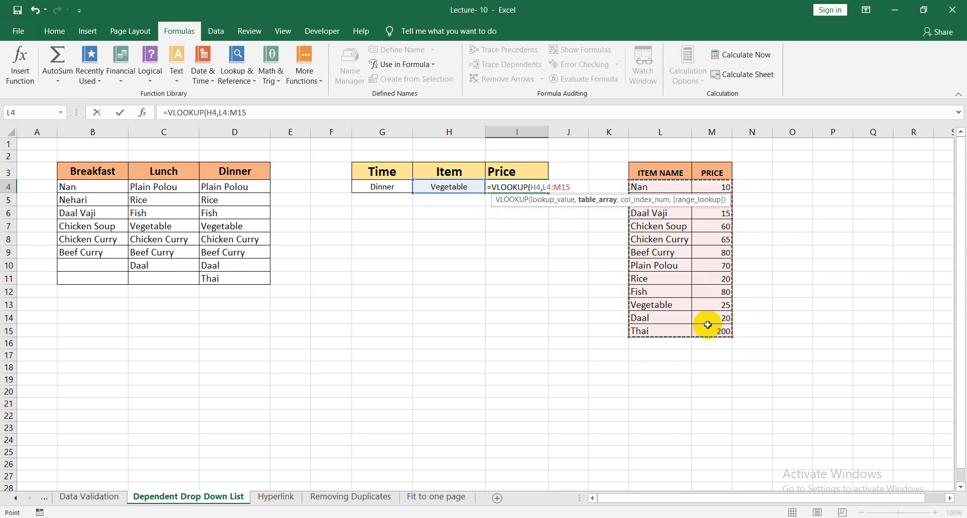
{"action": "key", "text": "F4"}
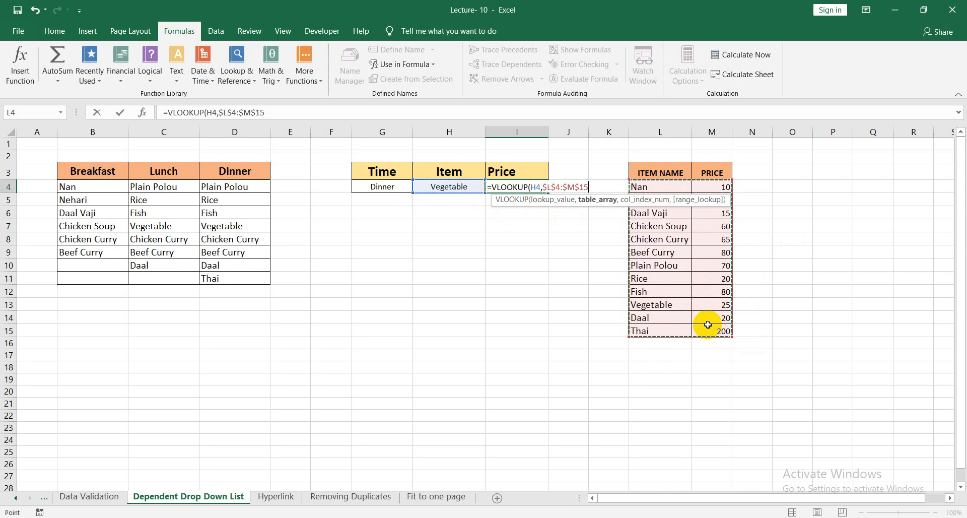
{"action": "type", "text": ","}
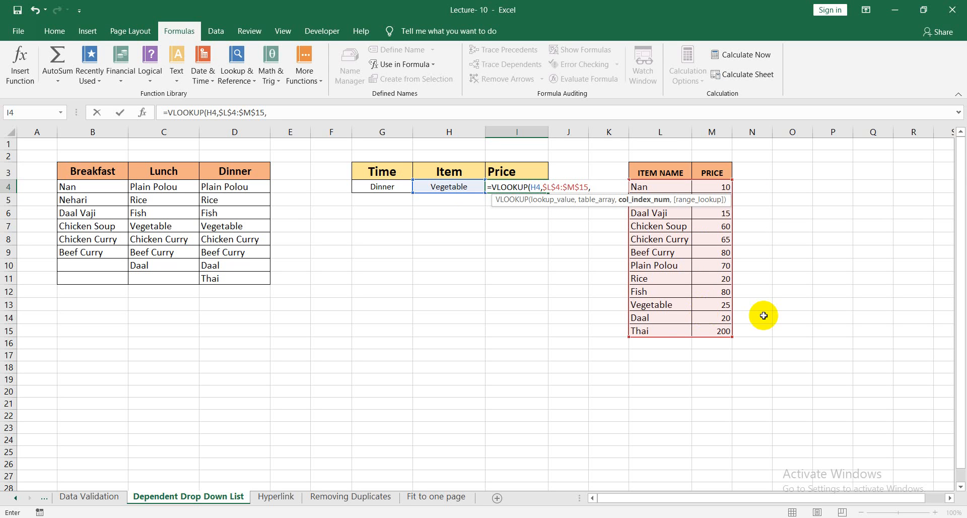
{"action": "type", "text": ","}
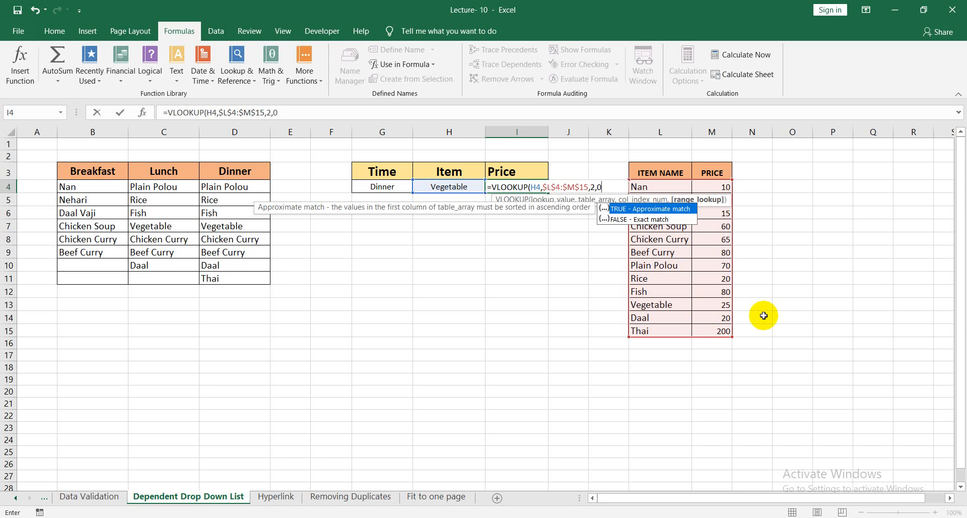
{"action": "type", "text": "0)"}
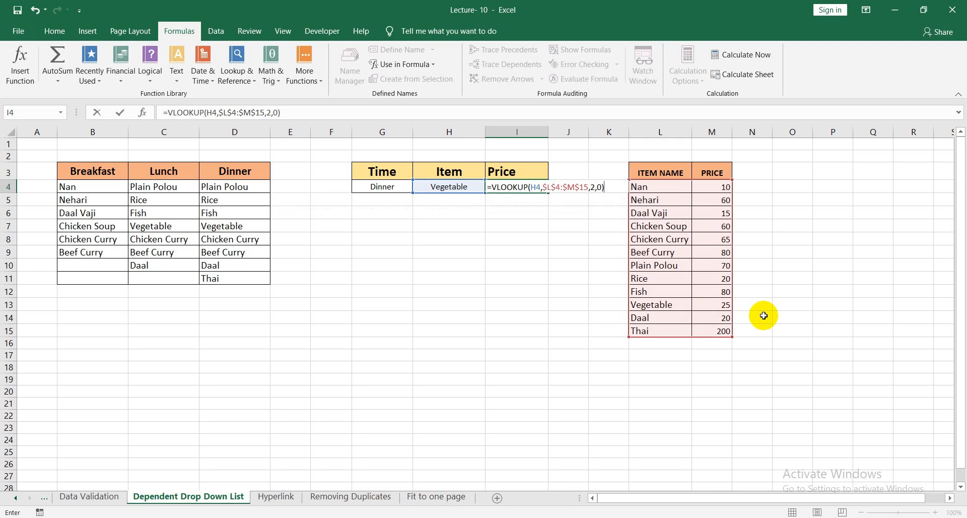
{"action": "key", "text": "Return"}
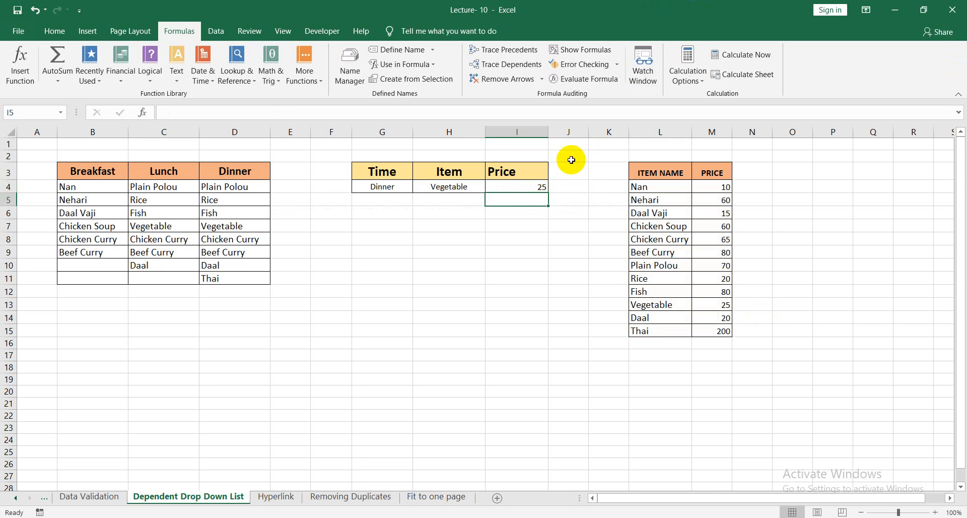
{"action": "left_click", "coordinate": [523, 187]}
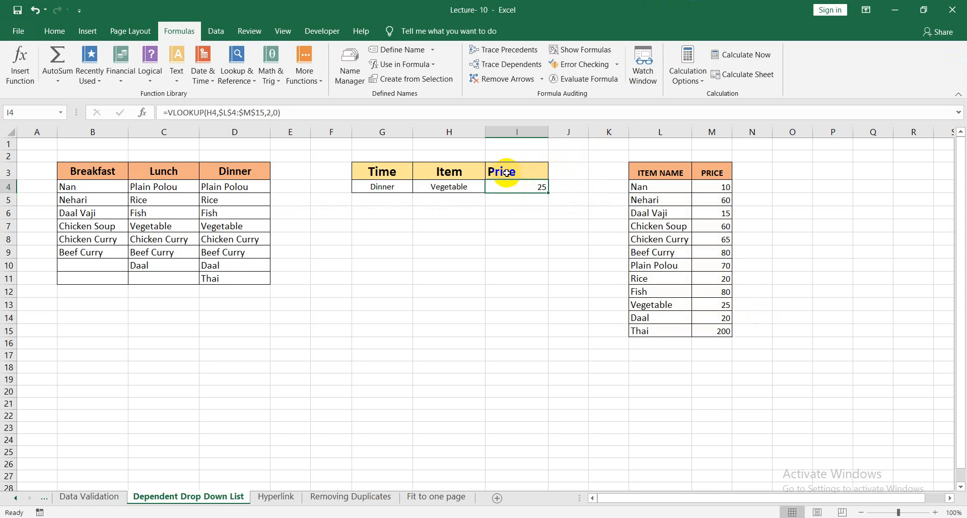
Switch the Time cell to Breakfast and choose Nan as the Item.
{"action": "left_click", "coordinate": [383, 188]}
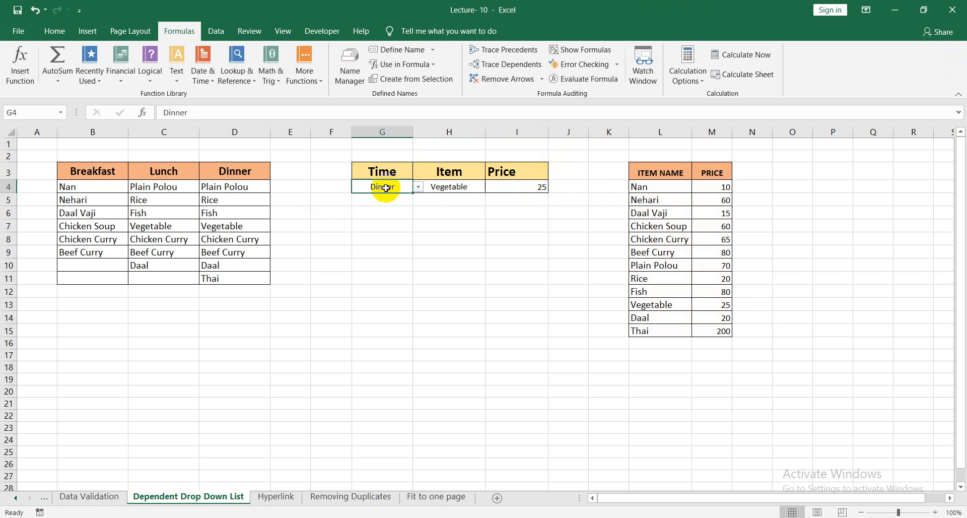
{"action": "left_click", "coordinate": [418, 187]}
{"action": "left_click", "coordinate": [383, 198]}
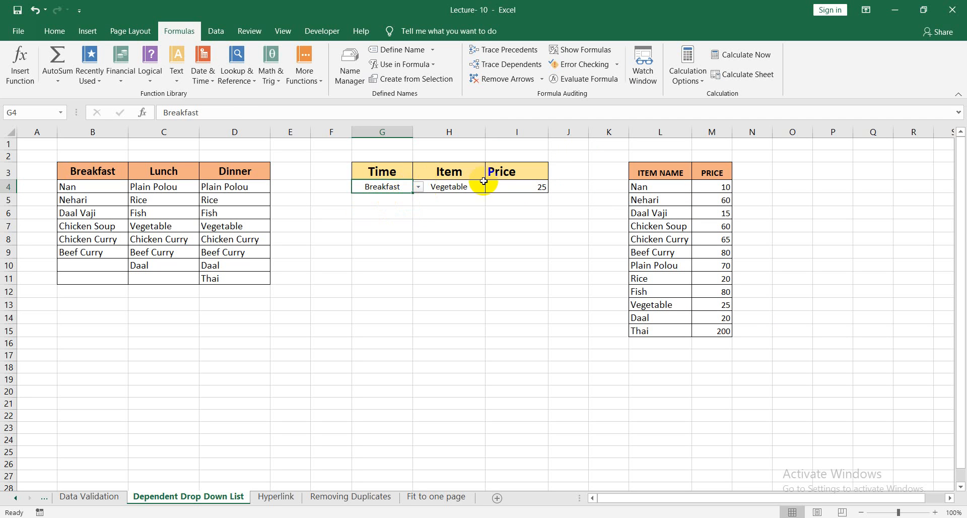
{"action": "left_click", "coordinate": [463, 186]}
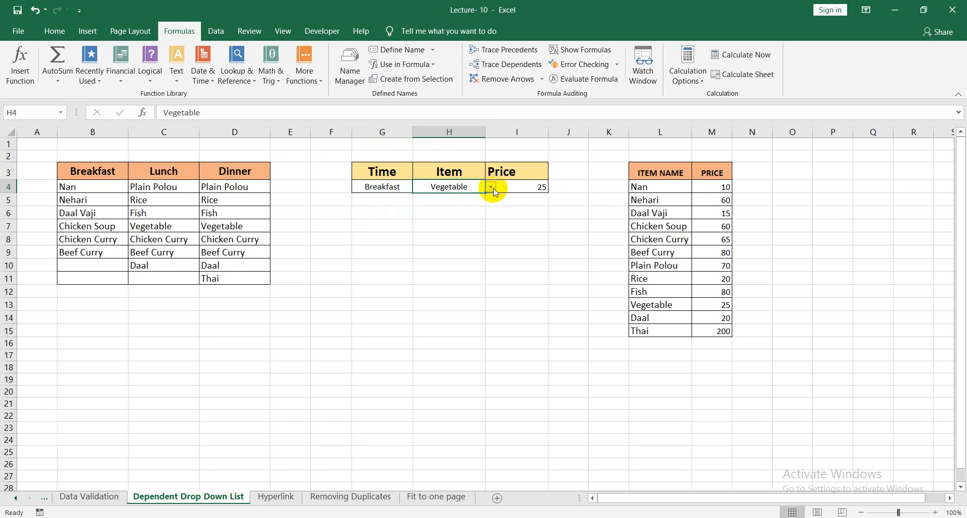
{"action": "left_click", "coordinate": [491, 187]}
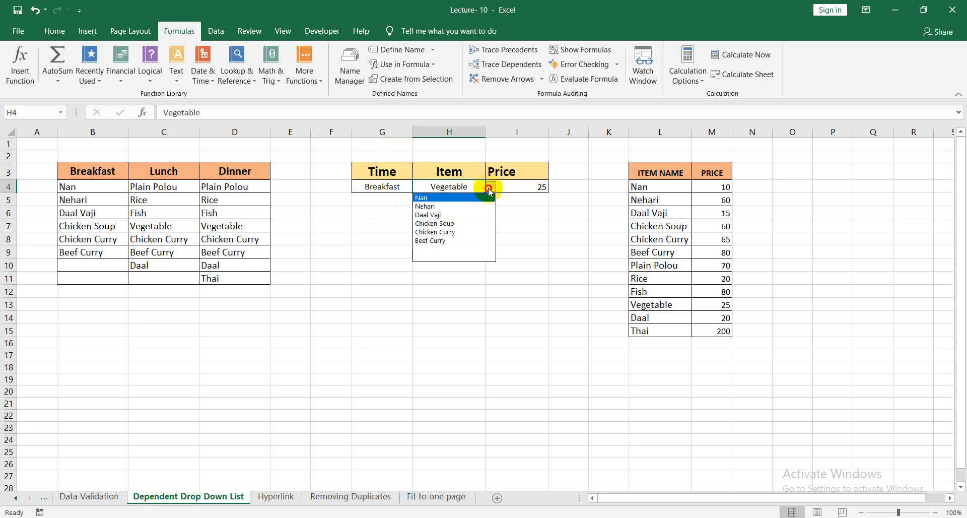
{"action": "left_click", "coordinate": [439, 197]}
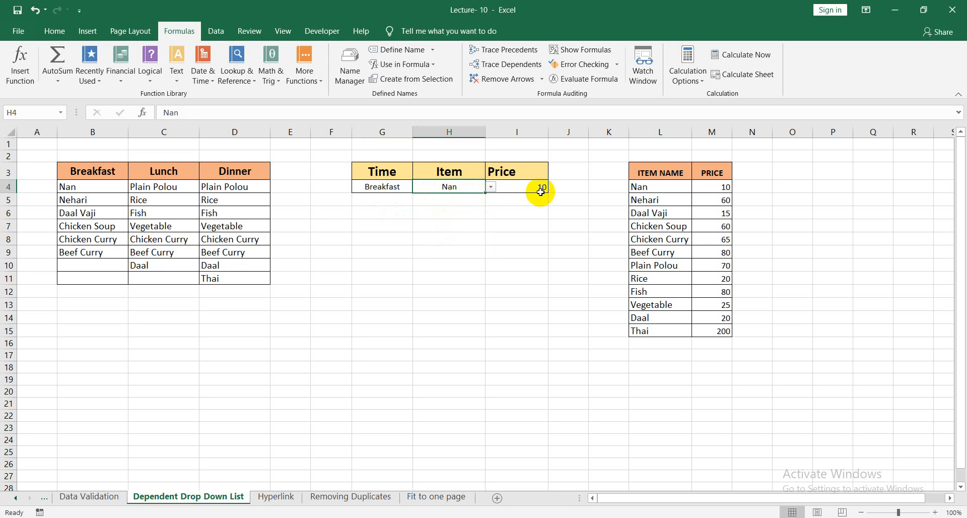
Change the Item cell H4 to Chicken Soup from its drop-down list.
{"action": "left_click", "coordinate": [490, 187]}
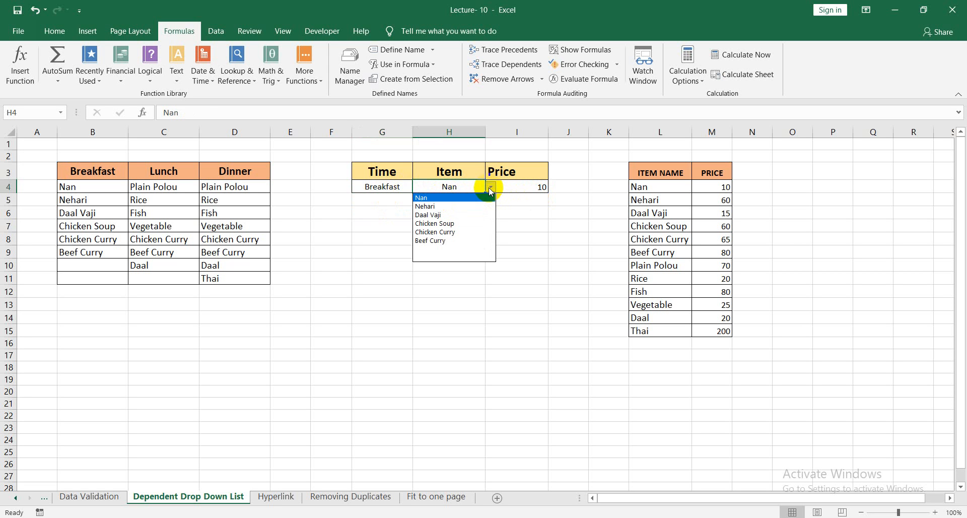
{"action": "left_click", "coordinate": [458, 223]}
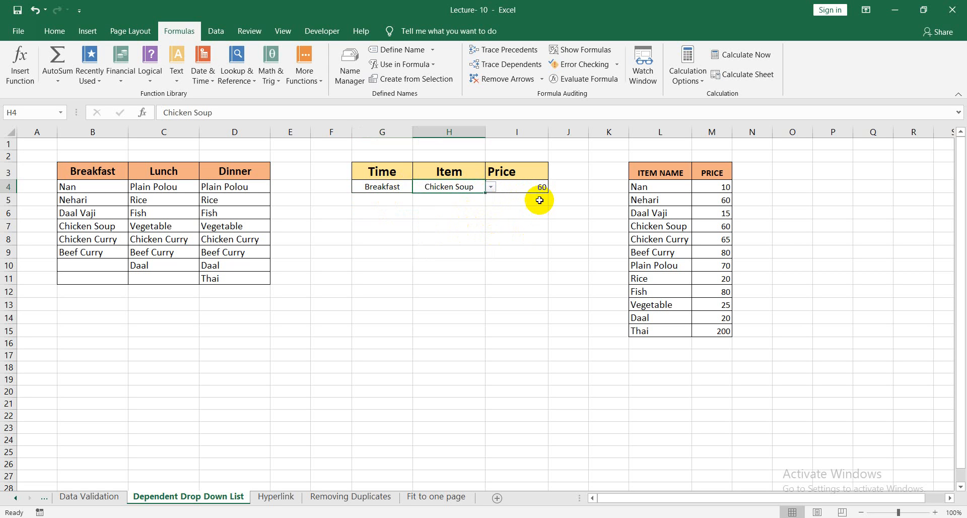
{"action": "left_click", "coordinate": [464, 226]}
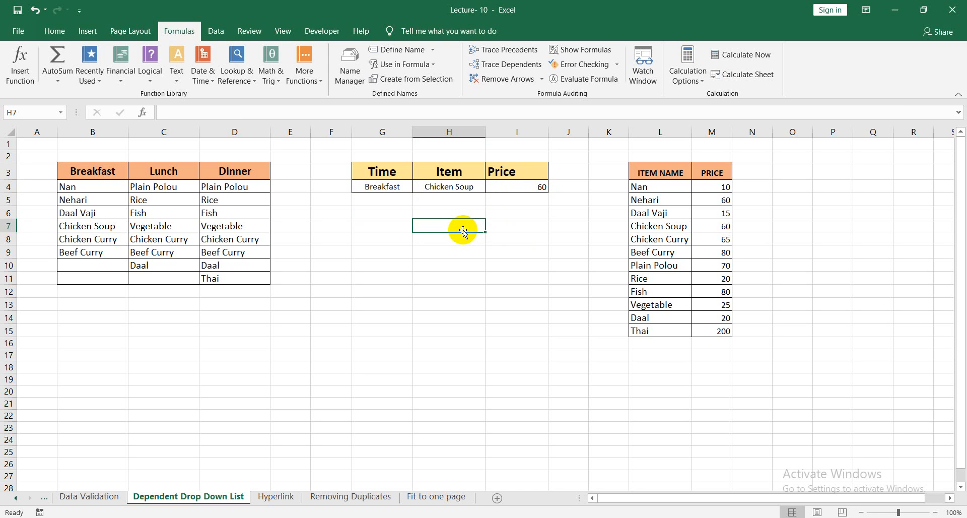
Switch the Time cell to Lunch and choose Fish as the Item.
{"action": "left_click", "coordinate": [395, 187]}
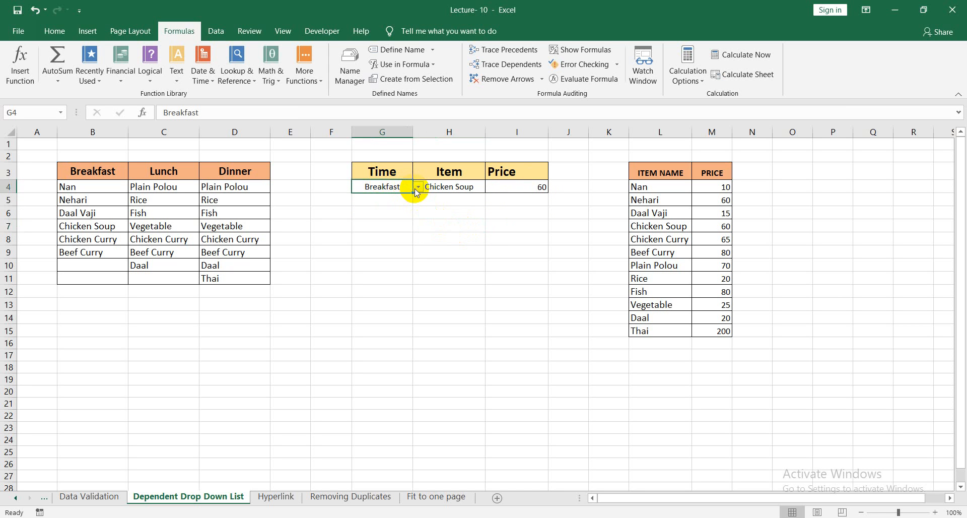
{"action": "left_click", "coordinate": [417, 188]}
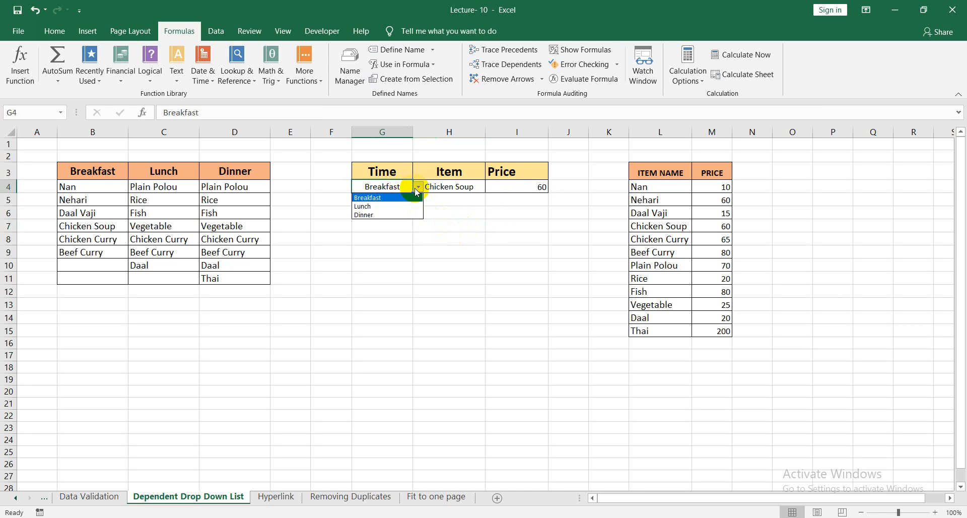
{"action": "left_click", "coordinate": [387, 207]}
{"action": "left_click", "coordinate": [460, 186]}
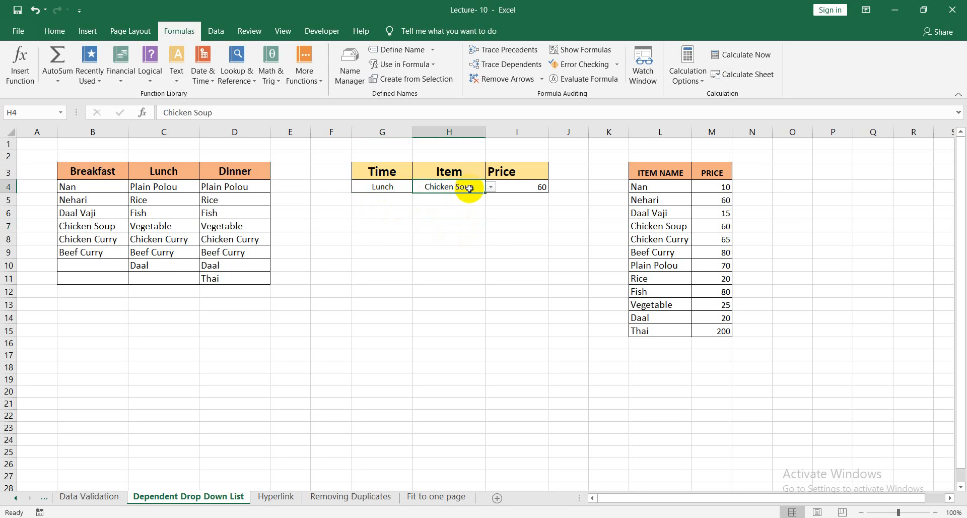
{"action": "left_click", "coordinate": [494, 188]}
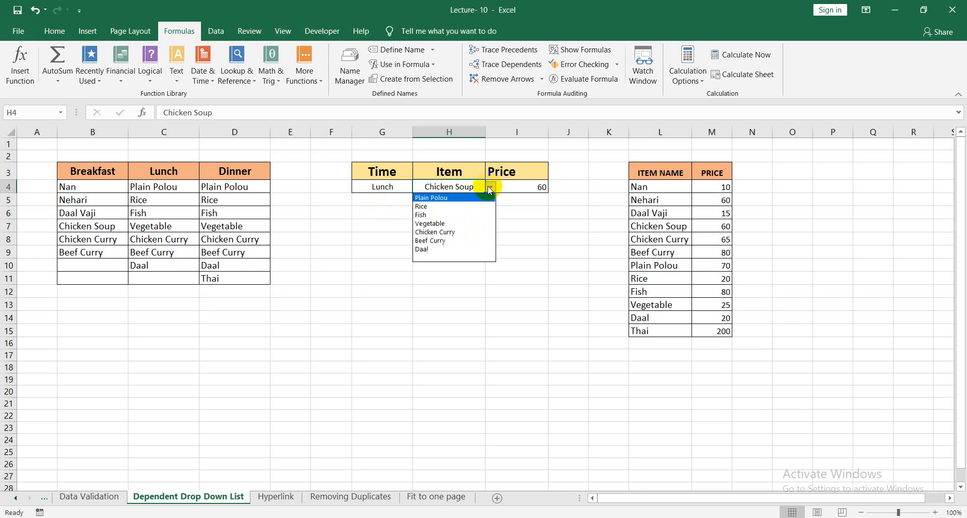
{"action": "left_click", "coordinate": [450, 216]}
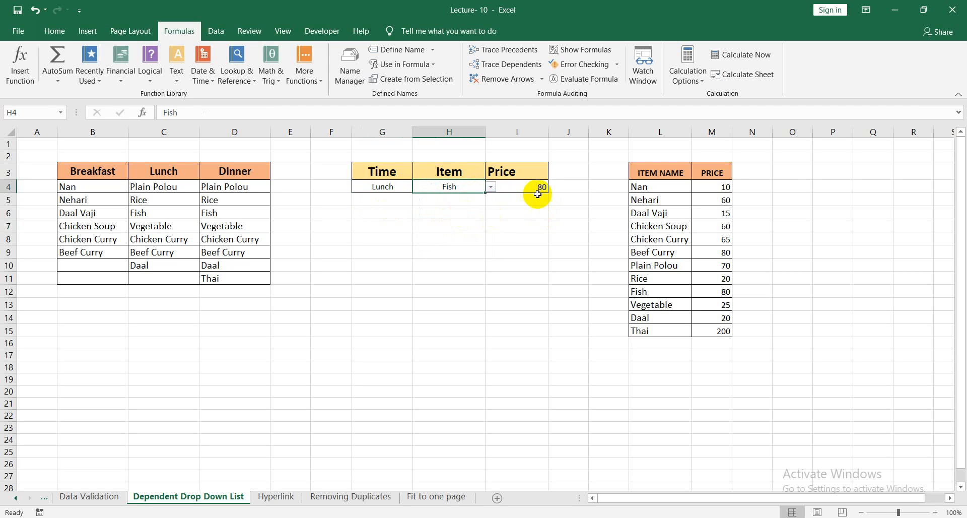
{"action": "left_click", "coordinate": [516, 279]}
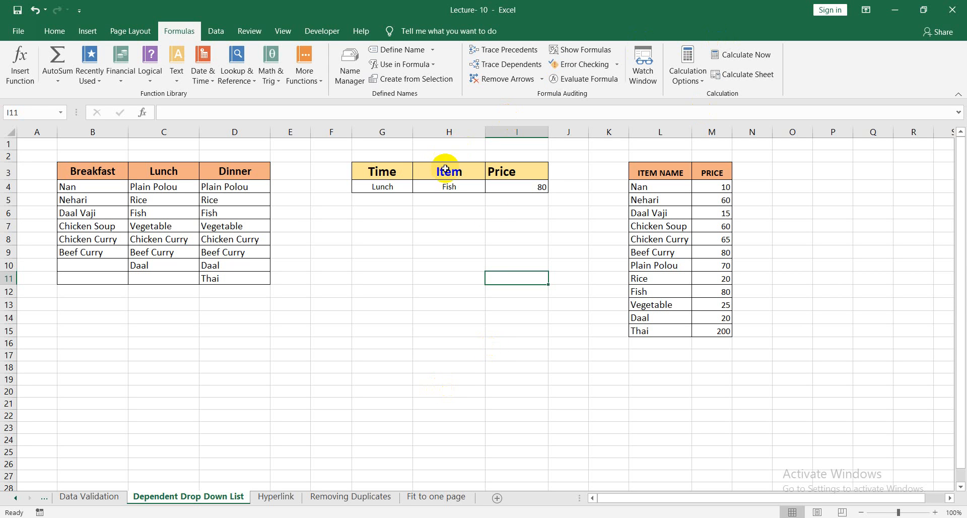
Apply all borders to cells H5:I5 below the first Item and Price entries.
{"action": "left_click", "coordinate": [462, 201]}
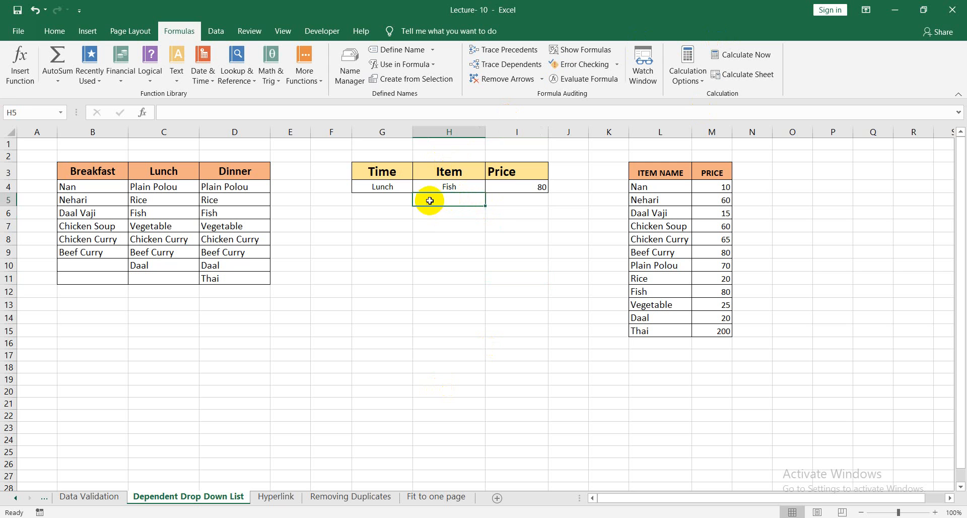
{"action": "left_click_drag", "start_coordinate": [489, 201], "coordinate": [511, 200]}
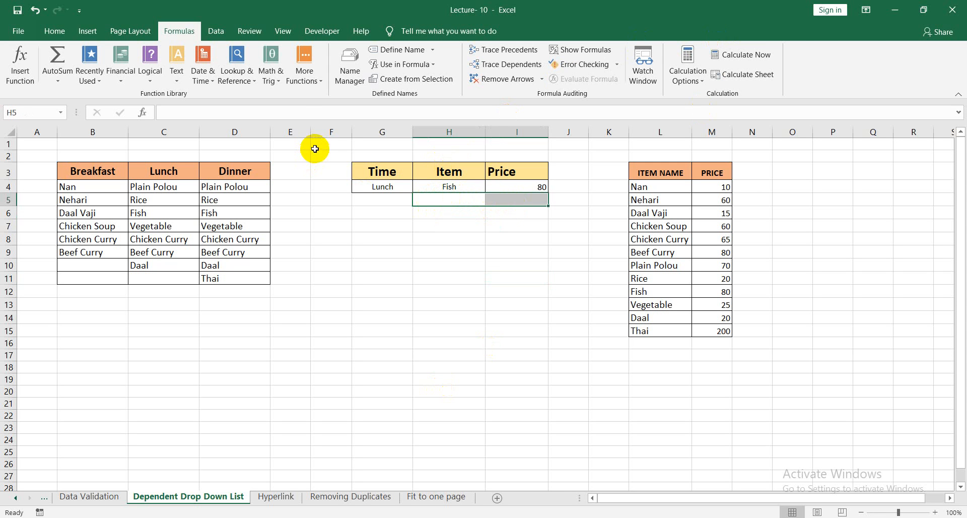
{"action": "left_click", "coordinate": [88, 31]}
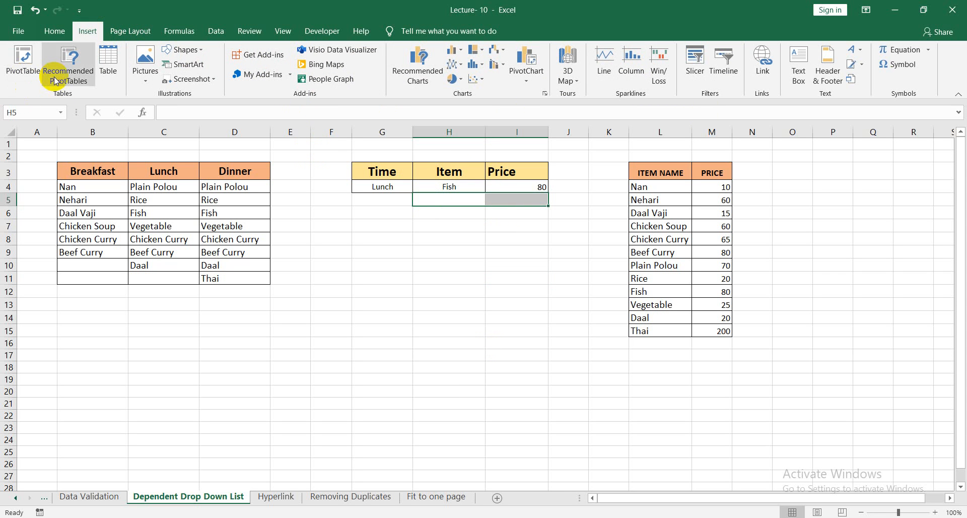
{"action": "left_click", "coordinate": [53, 30]}
{"action": "left_click", "coordinate": [179, 75]}
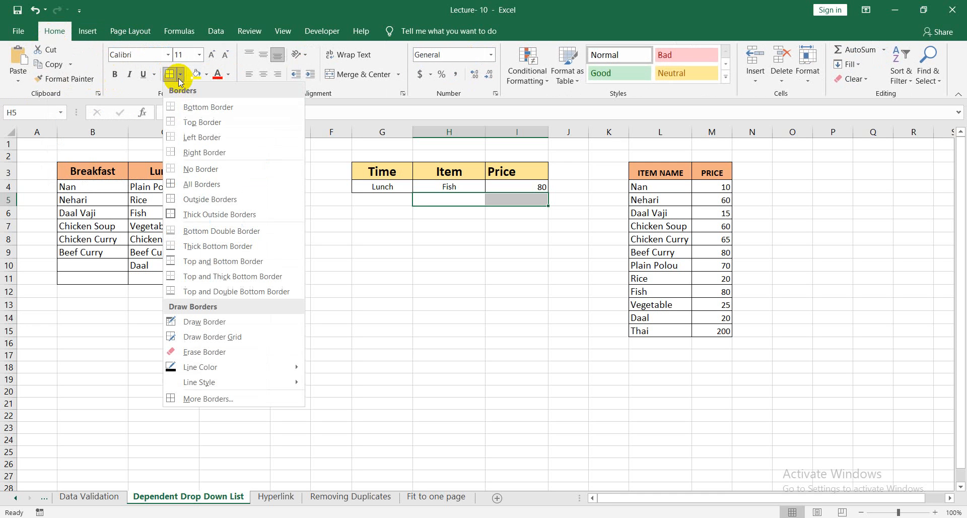
{"action": "left_click", "coordinate": [205, 188]}
{"action": "left_click", "coordinate": [467, 330]}
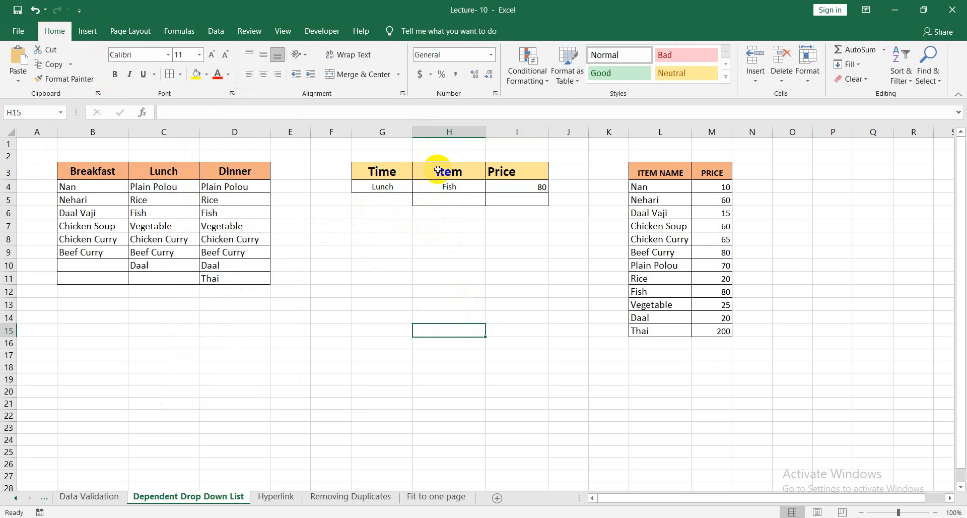
{"action": "left_click", "coordinate": [449, 252]}
Add list data validation to the second Item cell H5 with the source =INDIRECT($G$4).
{"action": "left_click", "coordinate": [453, 201]}
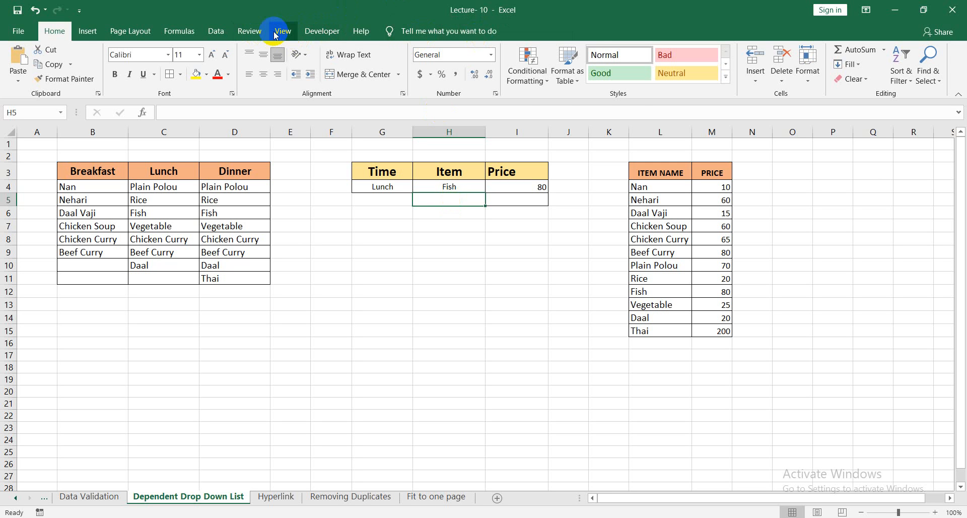
{"action": "left_click", "coordinate": [217, 32]}
{"action": "left_click", "coordinate": [607, 80]}
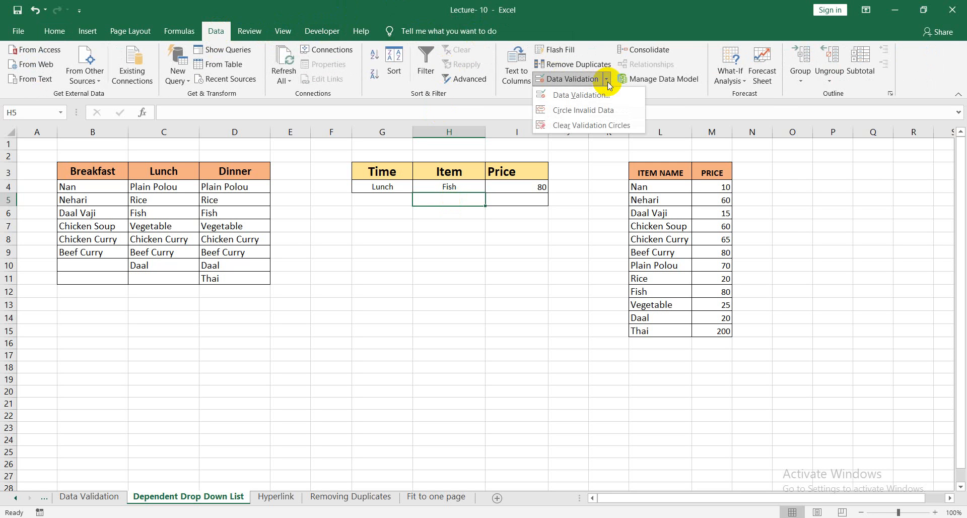
{"action": "left_click", "coordinate": [604, 103]}
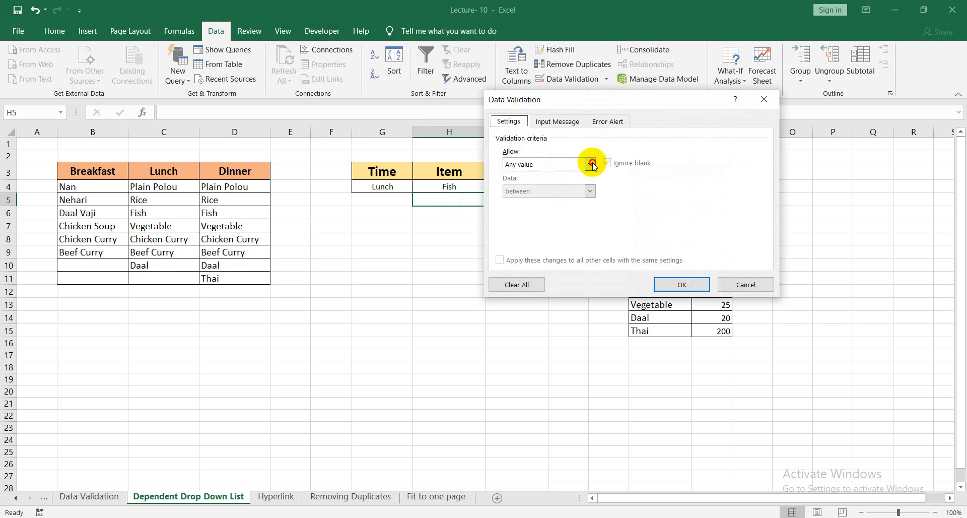
{"action": "left_click", "coordinate": [589, 164]}
{"action": "left_click", "coordinate": [564, 201]}
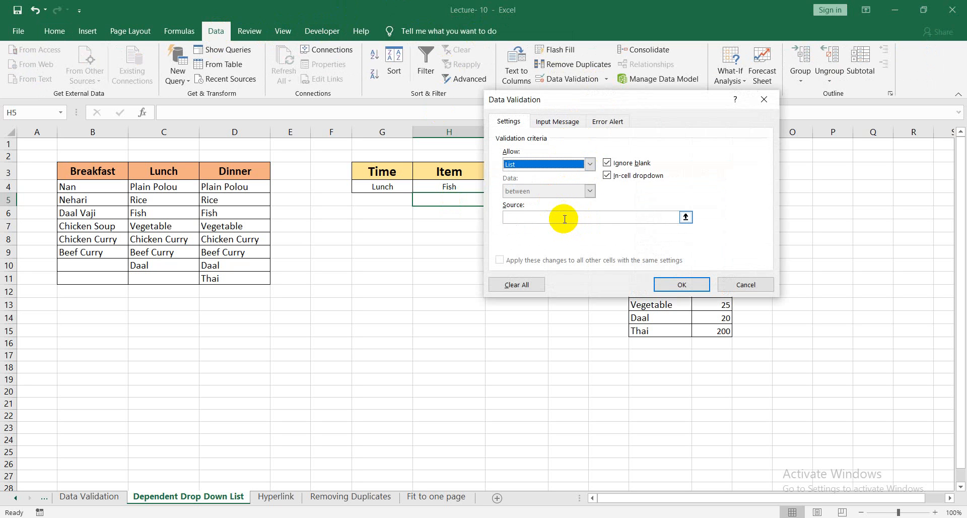
{"action": "left_click", "coordinate": [564, 219]}
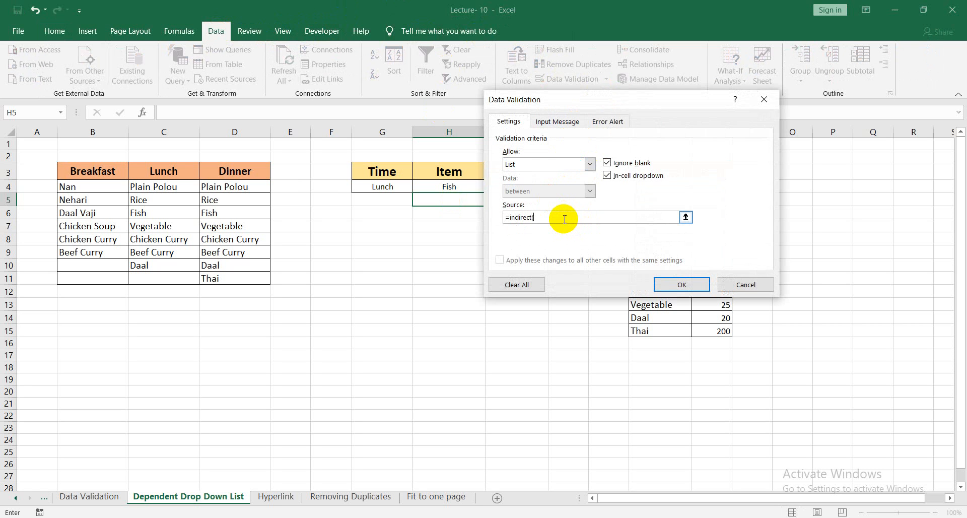
{"action": "left_click", "coordinate": [402, 189]}
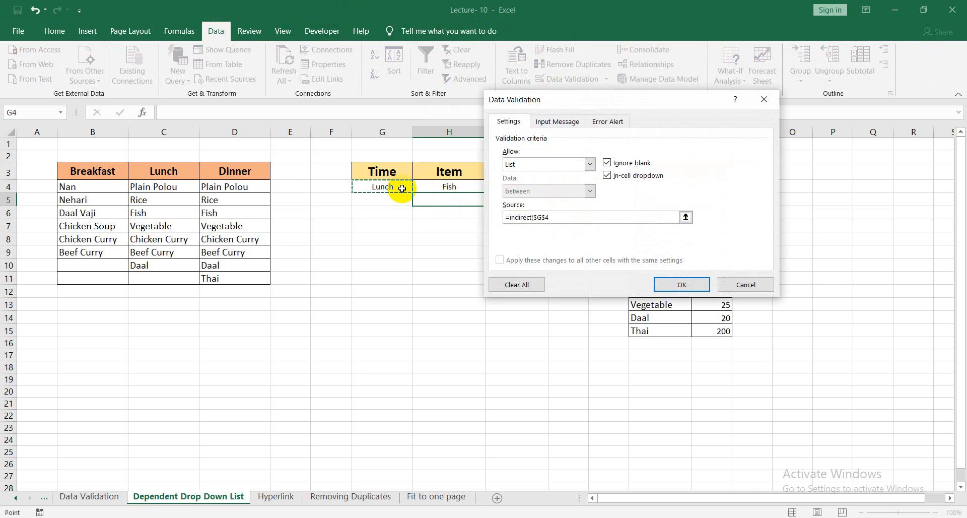
{"action": "key", "text": "Return"}
{"action": "left_click", "coordinate": [511, 250]}
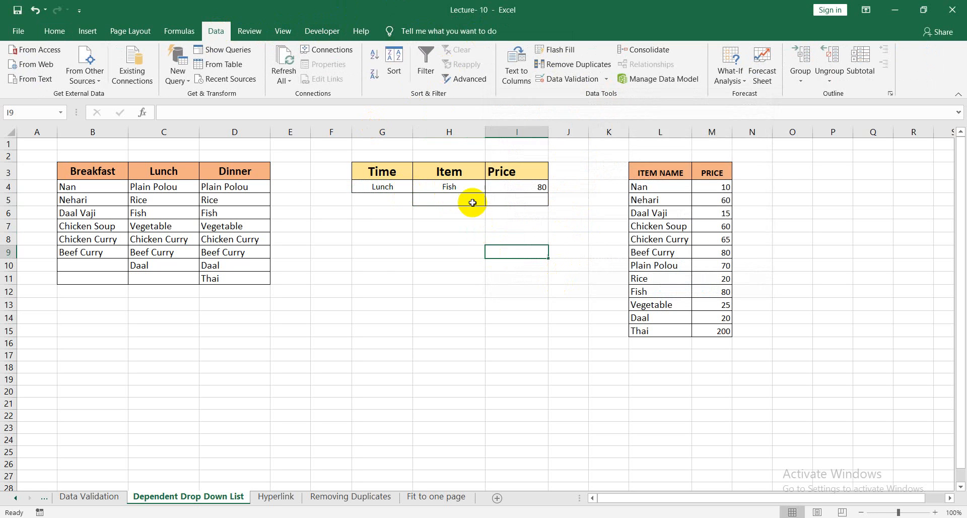
Choose Vegetable from the drop-down list in cell H5.
{"action": "left_click", "coordinate": [473, 202]}
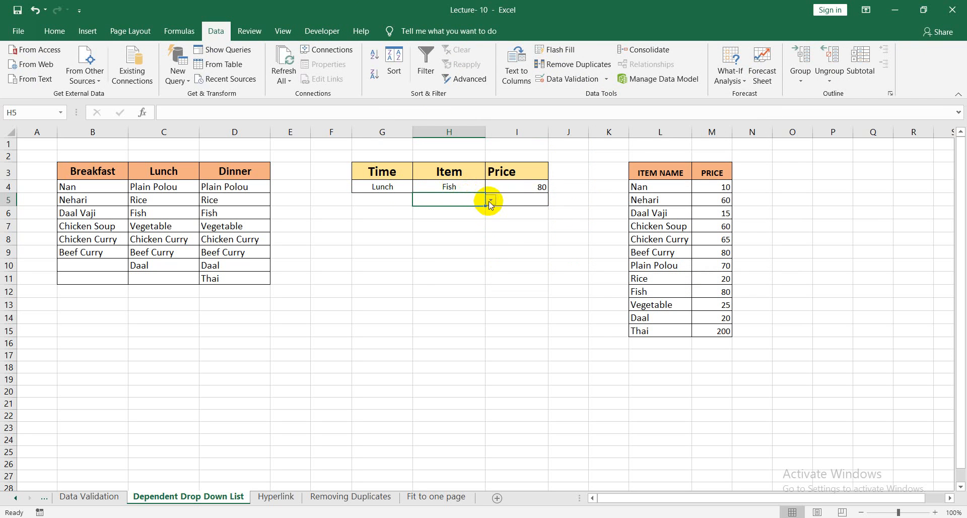
{"action": "left_click", "coordinate": [491, 201]}
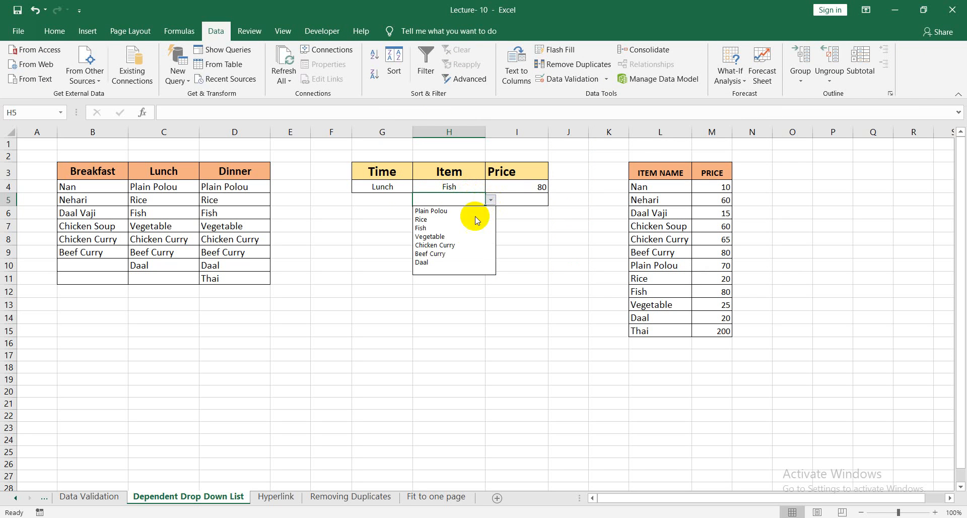
{"action": "left_click", "coordinate": [457, 237]}
Enter the formula =VLOOKUP(H5,L4:M15,2,0) in Price cell I5 to look up the second item's price.
{"action": "key", "text": "Right"}
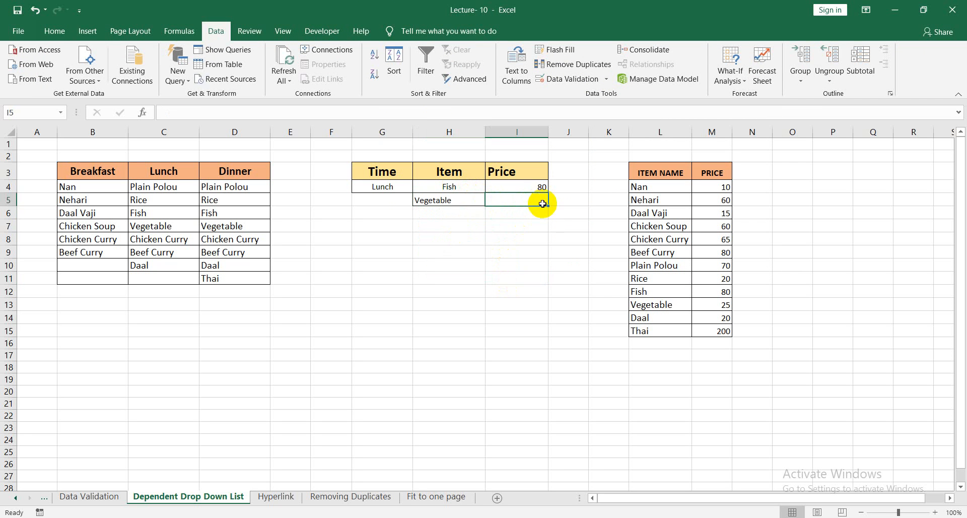
{"action": "type", "text": "=vl"}
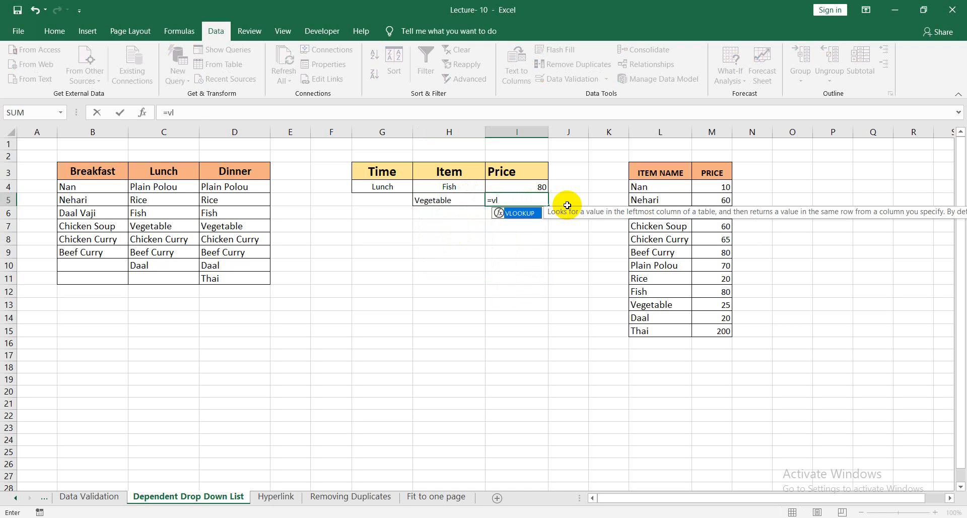
{"action": "key", "text": "Tab"}
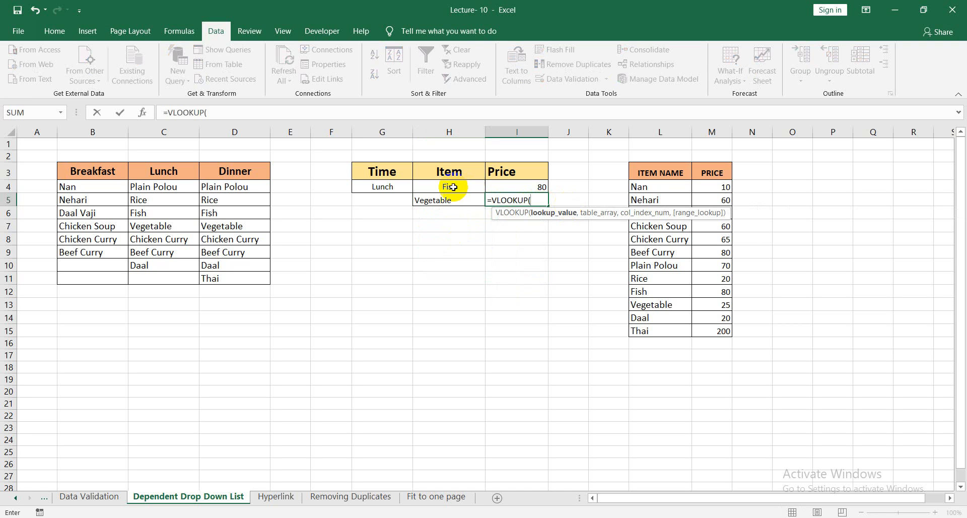
{"action": "left_click", "coordinate": [455, 204]}
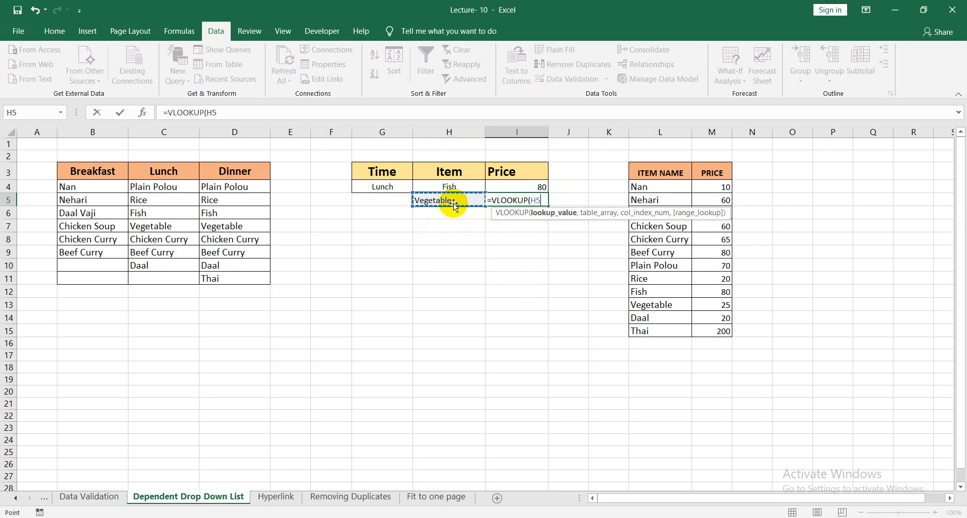
{"action": "type", "text": ","}
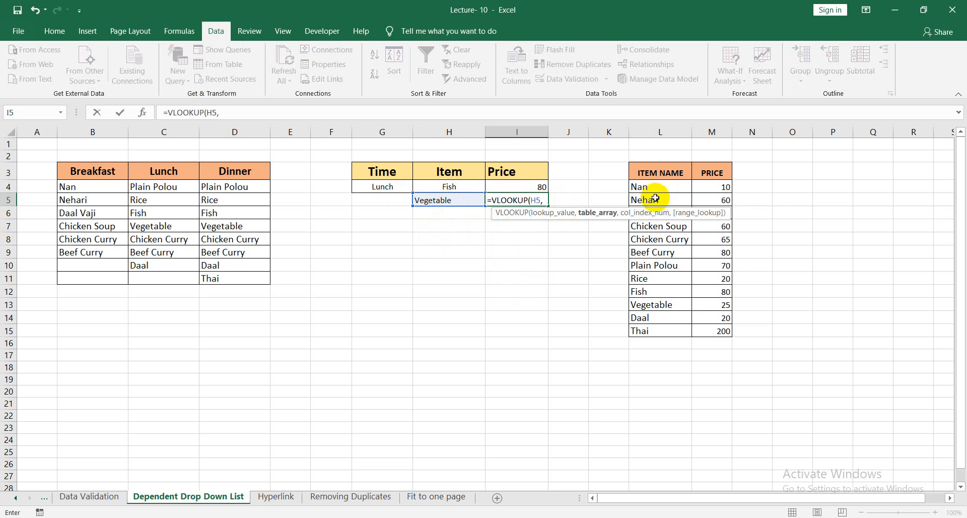
{"action": "left_click_drag", "start_coordinate": [647, 189], "coordinate": [707, 328]}
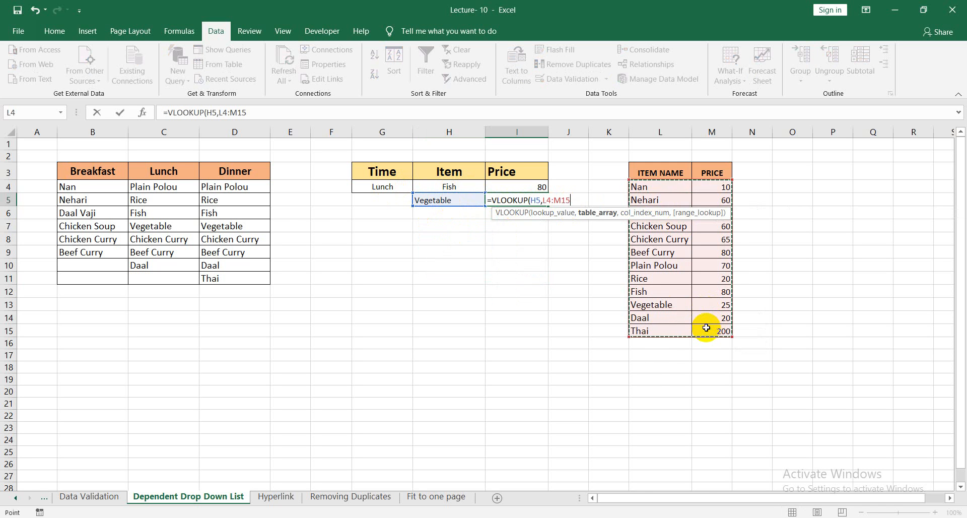
{"action": "type", "text": ",2,0"}
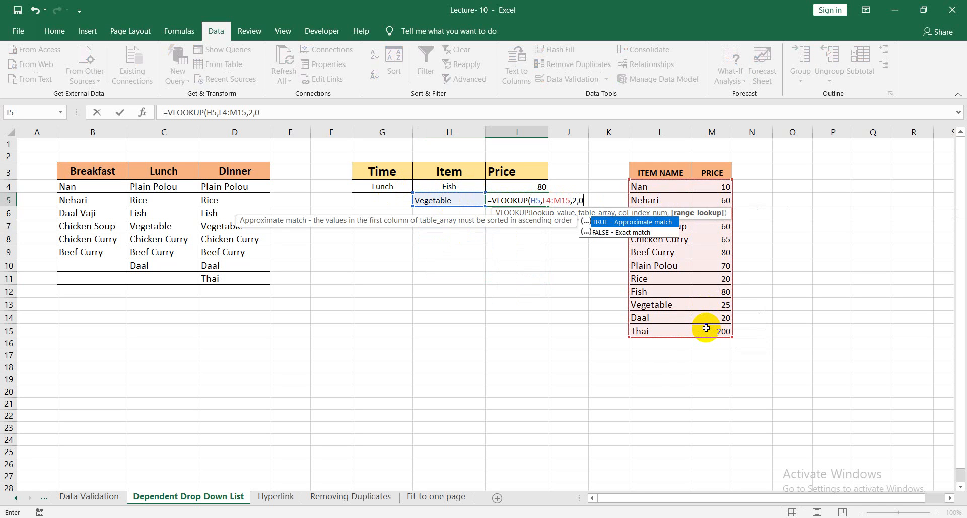
{"action": "type", "text": ")"}
{"action": "key", "text": "Return"}
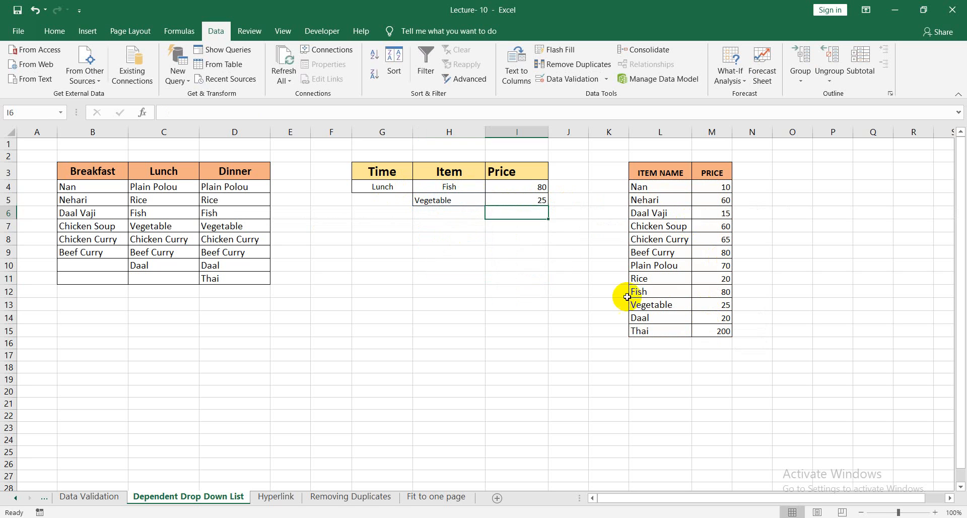
{"action": "left_click", "coordinate": [524, 239]}
Turn off centre alignment for the Item cells H4:H5 so both entries align the same way.
{"action": "left_click_drag", "start_coordinate": [443, 190], "coordinate": [443, 200]}
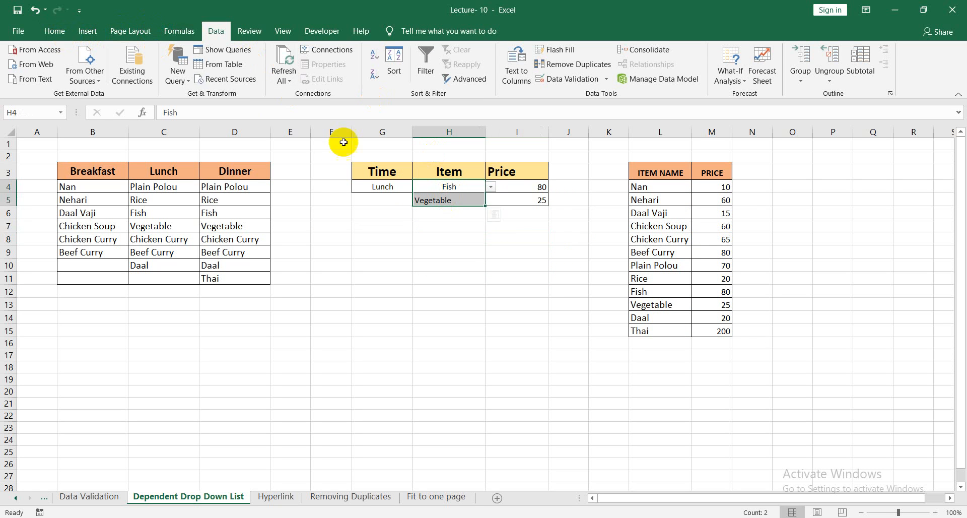
{"action": "left_click", "coordinate": [83, 35]}
{"action": "left_click", "coordinate": [54, 32]}
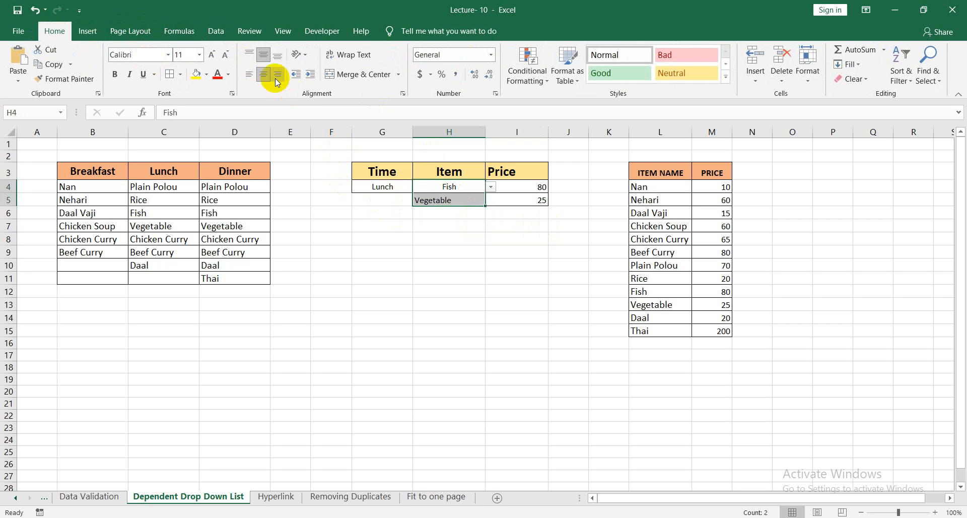
{"action": "left_click", "coordinate": [263, 75]}
{"action": "left_click", "coordinate": [580, 305]}
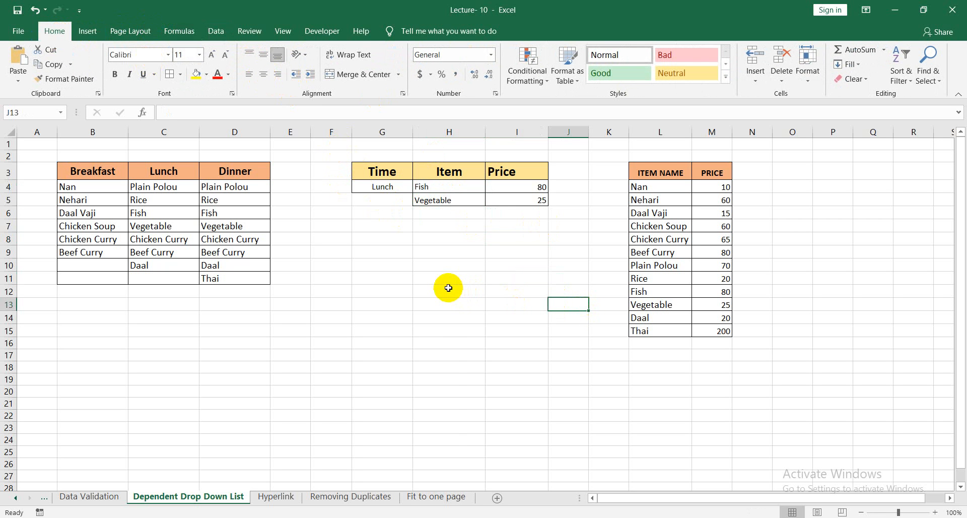
{"action": "left_click", "coordinate": [439, 280]}
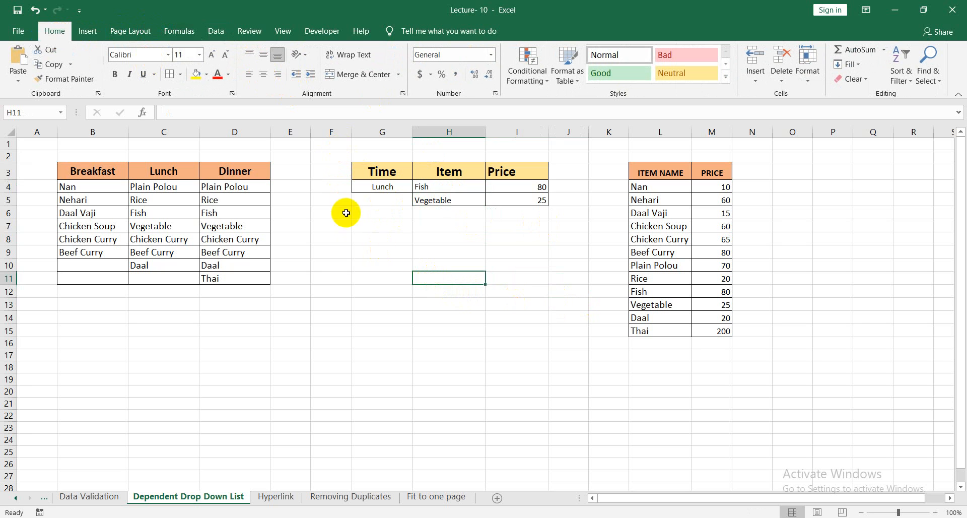
Change the Time cell G4 to Breakfast and pick Nan in the first Item cell H4.
{"action": "left_click", "coordinate": [381, 206]}
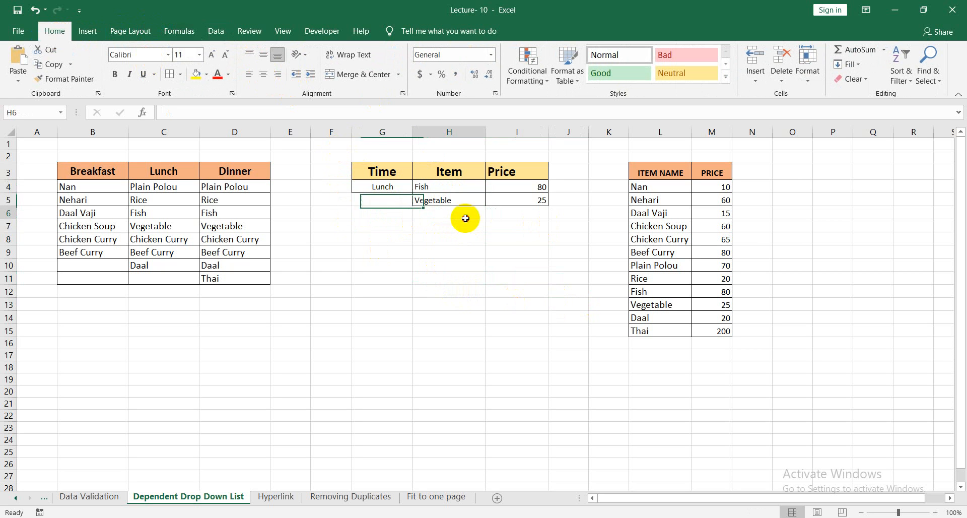
{"action": "left_click", "coordinate": [529, 202]}
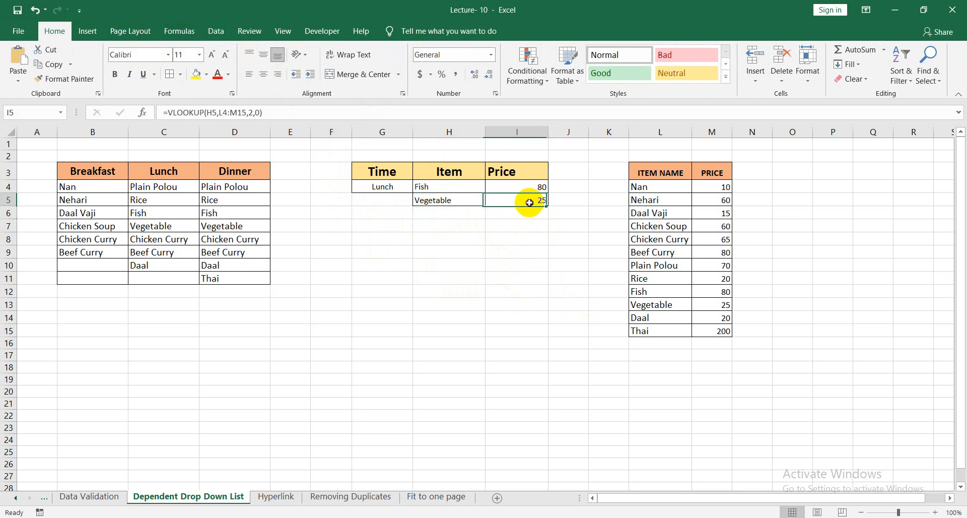
{"action": "left_click", "coordinate": [389, 187]}
{"action": "left_click", "coordinate": [419, 187]}
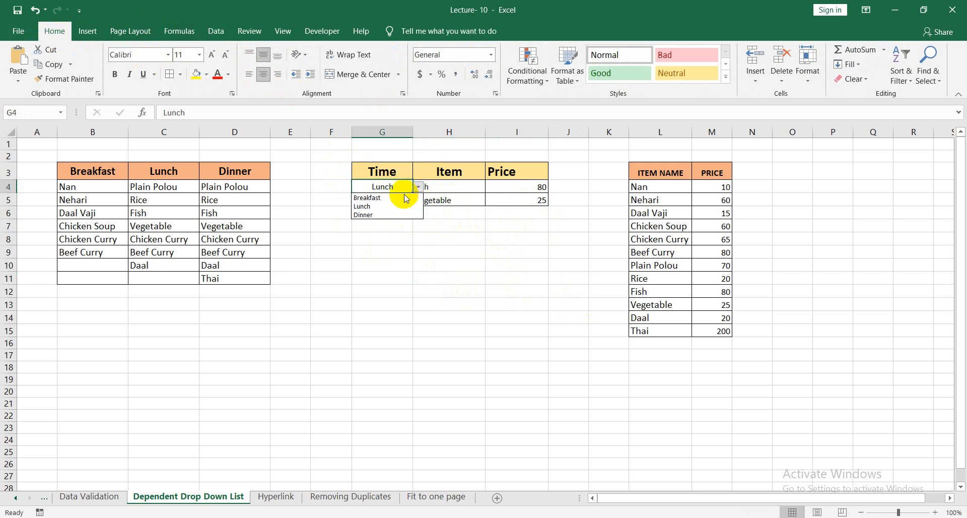
{"action": "left_click", "coordinate": [376, 198]}
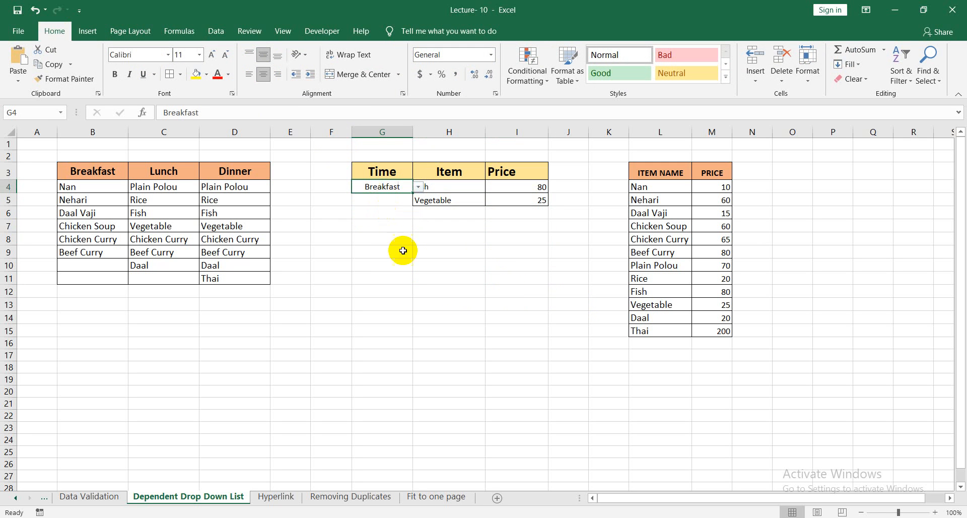
{"action": "left_click", "coordinate": [415, 266]}
{"action": "left_click", "coordinate": [454, 188]}
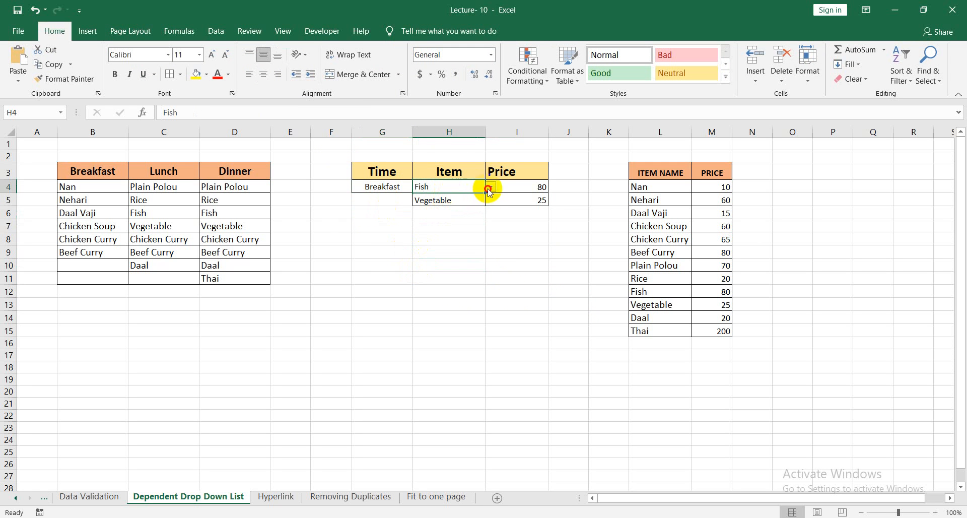
{"action": "left_click", "coordinate": [489, 191]}
{"action": "left_click", "coordinate": [428, 196]}
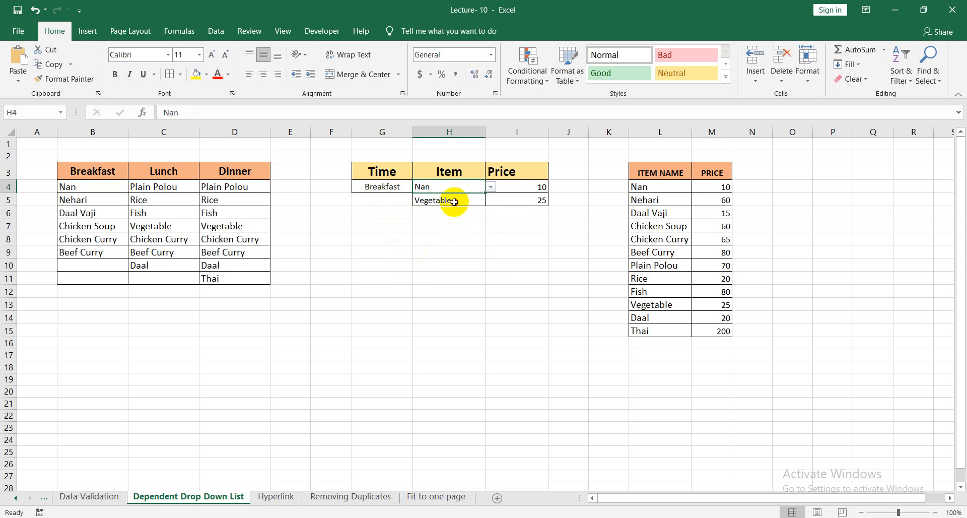
Change the second Item cell H5 to Daal Vaji from its drop-down list.
{"action": "left_click", "coordinate": [455, 201]}
{"action": "left_click", "coordinate": [491, 200]}
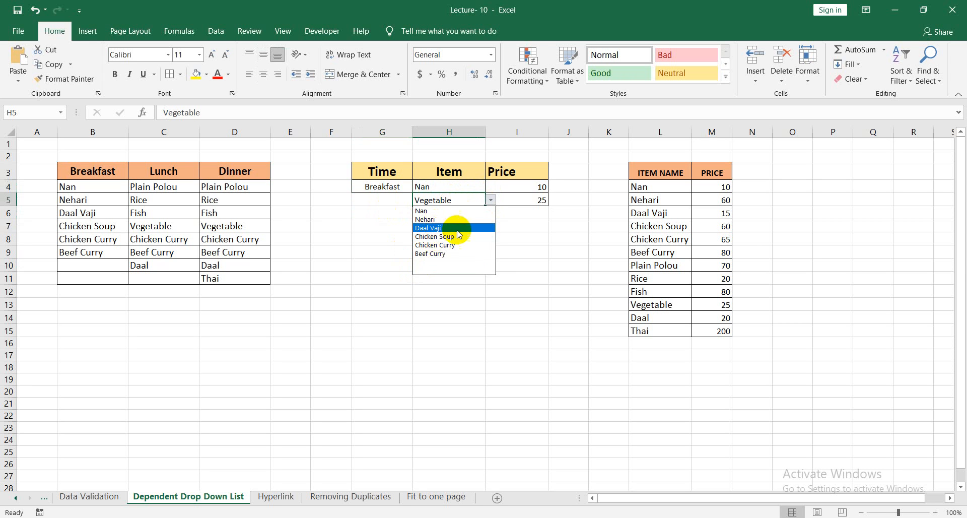
{"action": "left_click", "coordinate": [458, 227]}
{"action": "left_click", "coordinate": [460, 278]}
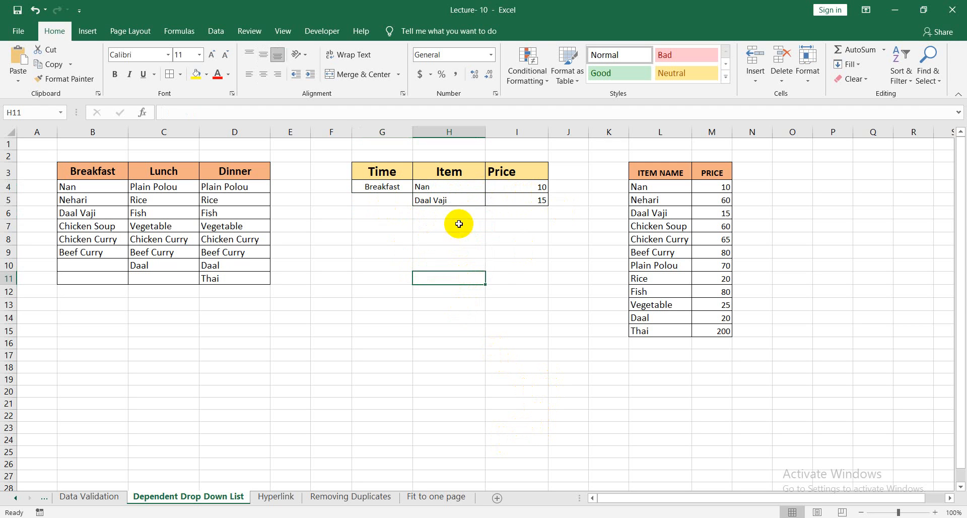
{"action": "left_click", "coordinate": [443, 213]}
{"action": "left_click", "coordinate": [568, 199]}
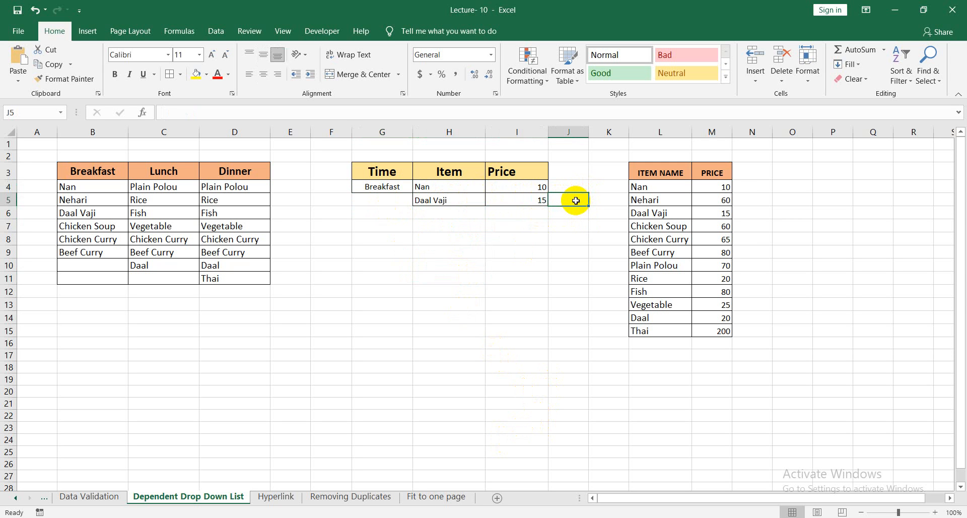
Enter the formula =SUM(I3:I5) in cell J5 to total the item prices.
{"action": "type", "text": "="}
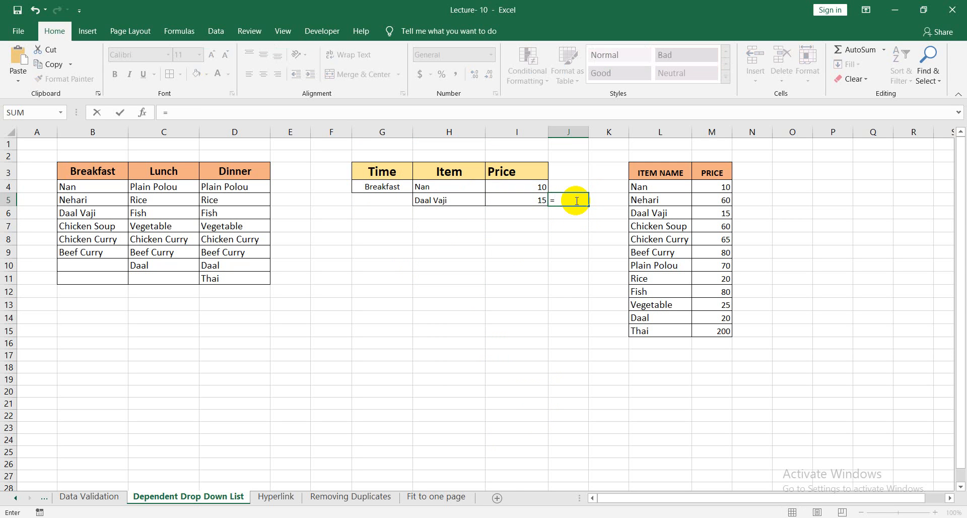
{"action": "type", "text": "sum("}
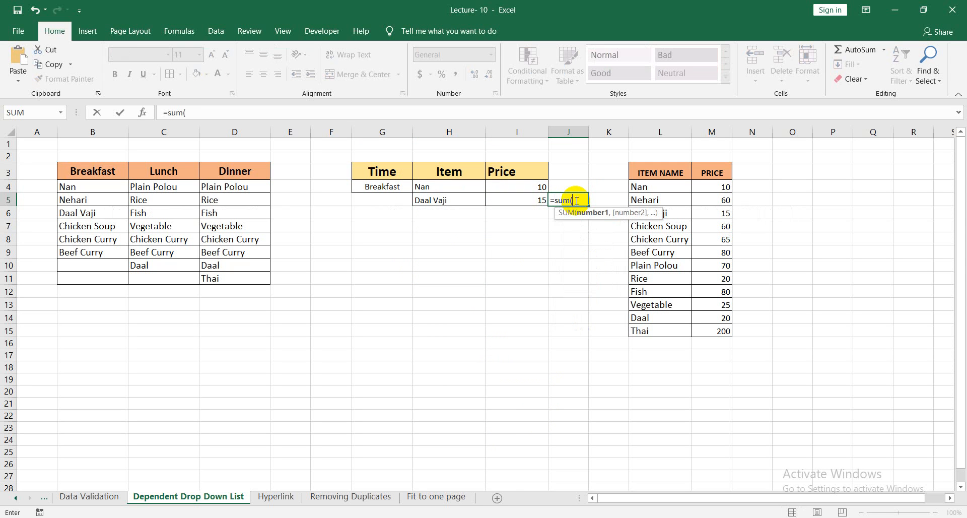
{"action": "left_click_drag", "start_coordinate": [537, 176], "coordinate": [535, 199]}
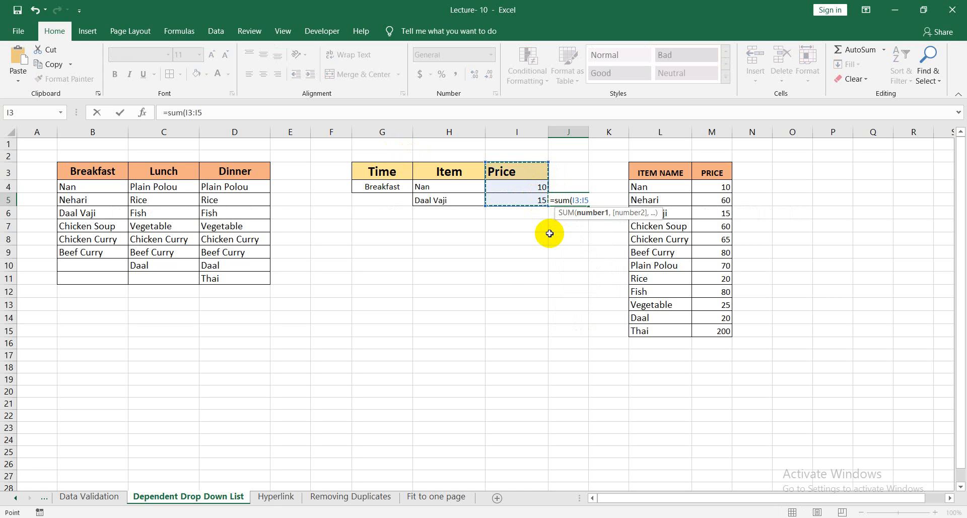
{"action": "type", "text": ")"}
{"action": "key", "text": "Return"}
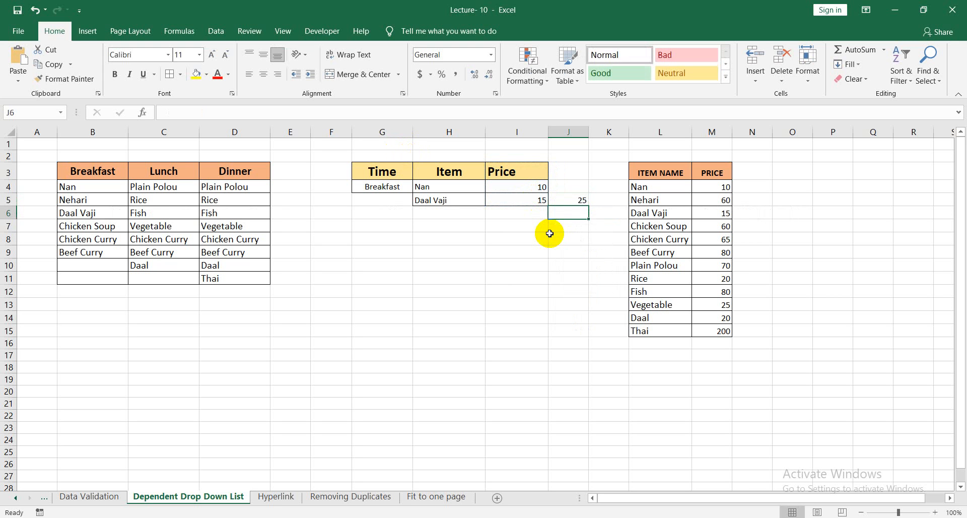
{"action": "left_click", "coordinate": [584, 238]}
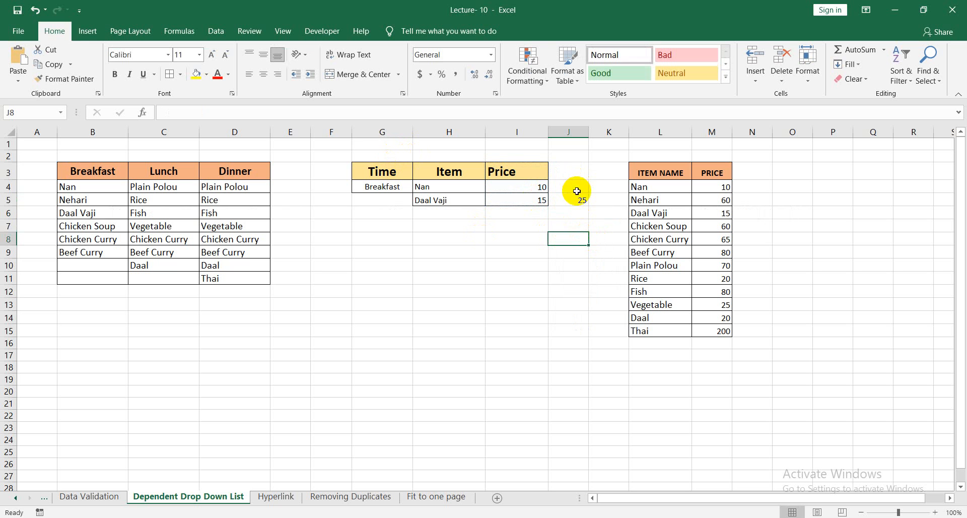
Enter the heading Total in cell J3, beside the Price heading.
{"action": "left_click", "coordinate": [578, 186]}
{"action": "left_click", "coordinate": [576, 173]}
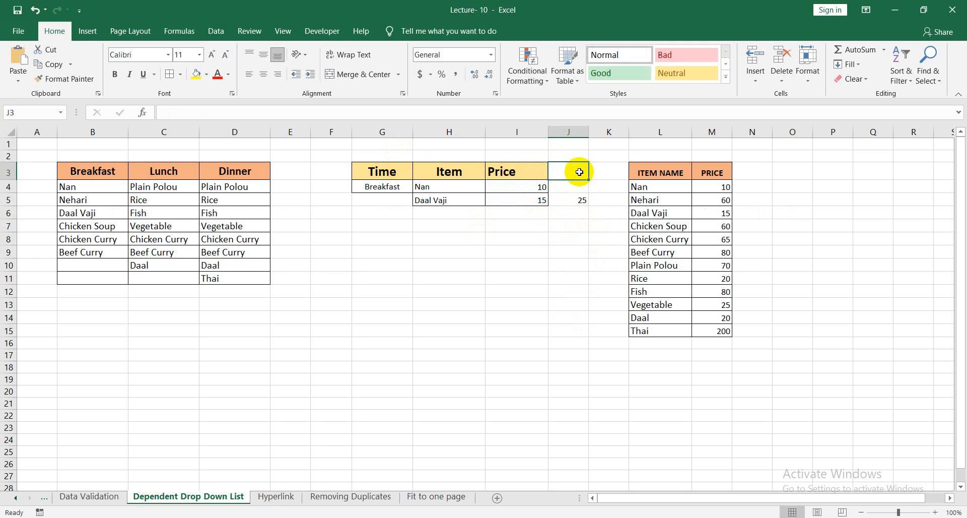
{"action": "type", "text": "Total"}
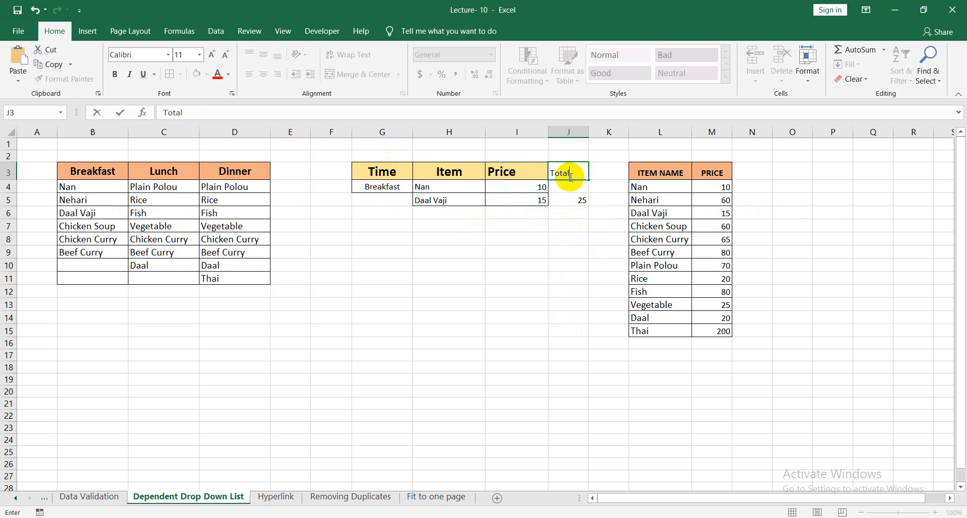
{"action": "left_click", "coordinate": [585, 278]}
Format the Total heading in J3 with a yellow fill and bold 16-point text.
{"action": "left_click_drag", "start_coordinate": [561, 173], "coordinate": [568, 200]}
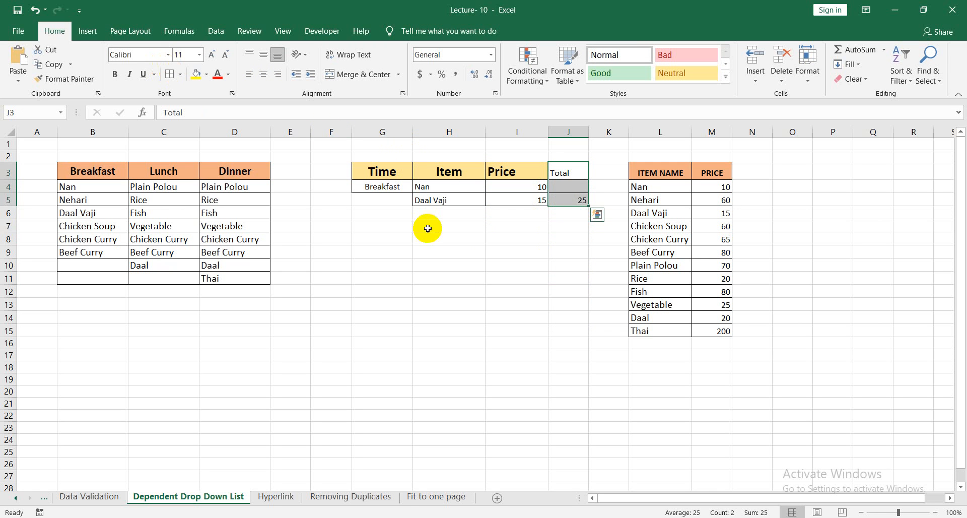
{"action": "left_click", "coordinate": [569, 174]}
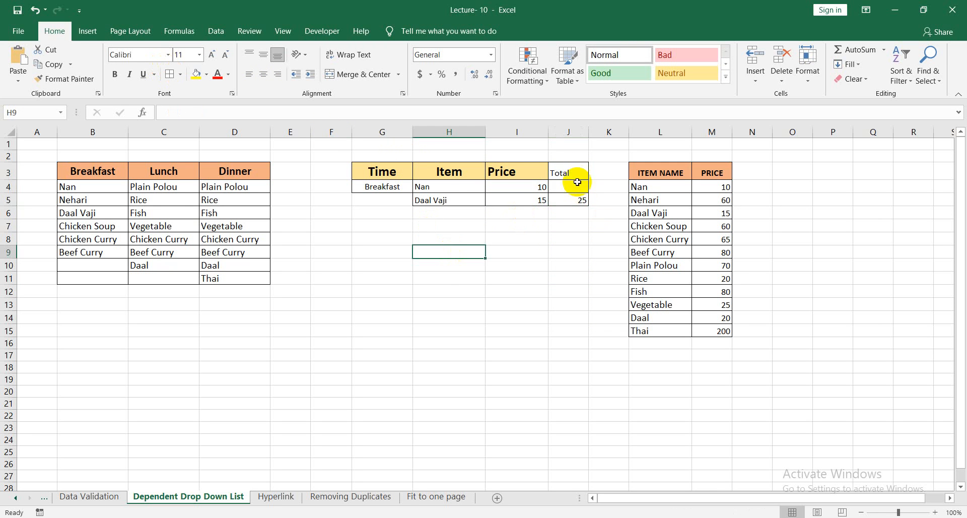
{"action": "left_click", "coordinate": [198, 76]}
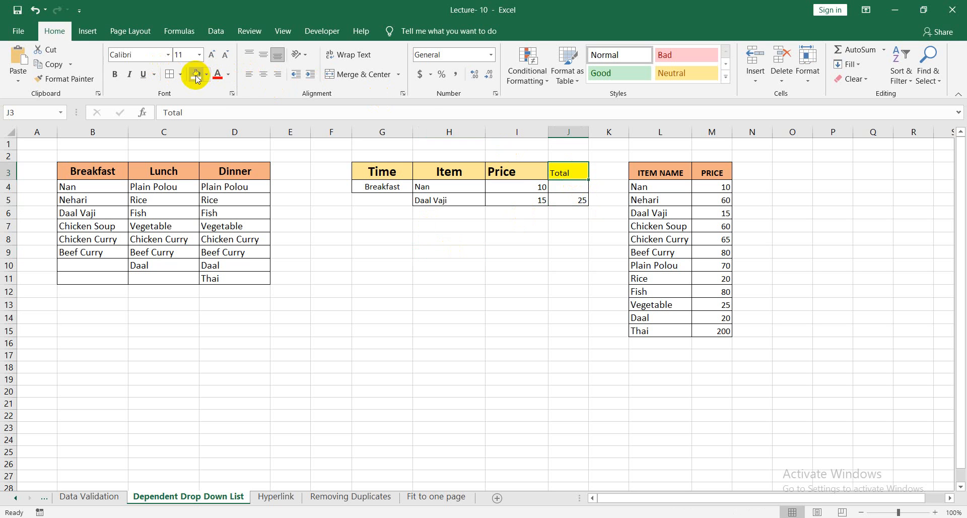
{"action": "left_click", "coordinate": [115, 75]}
{"action": "left_click", "coordinate": [211, 55]}
{"action": "left_click", "coordinate": [212, 54]}
{"action": "left_click", "coordinate": [211, 54]}
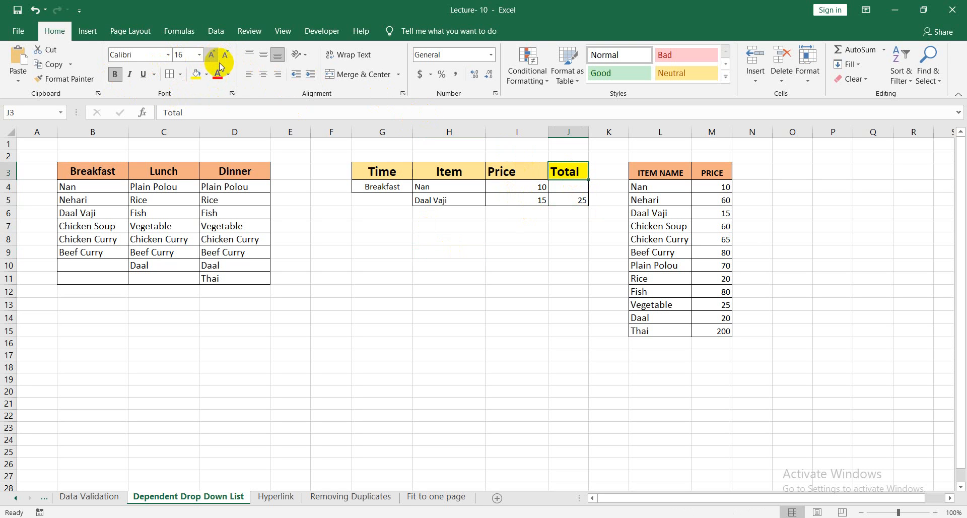
{"action": "left_click", "coordinate": [571, 302]}
{"action": "left_click", "coordinate": [570, 240]}
Fill the total cell J5 with the standard red colour.
{"action": "left_click", "coordinate": [576, 201]}
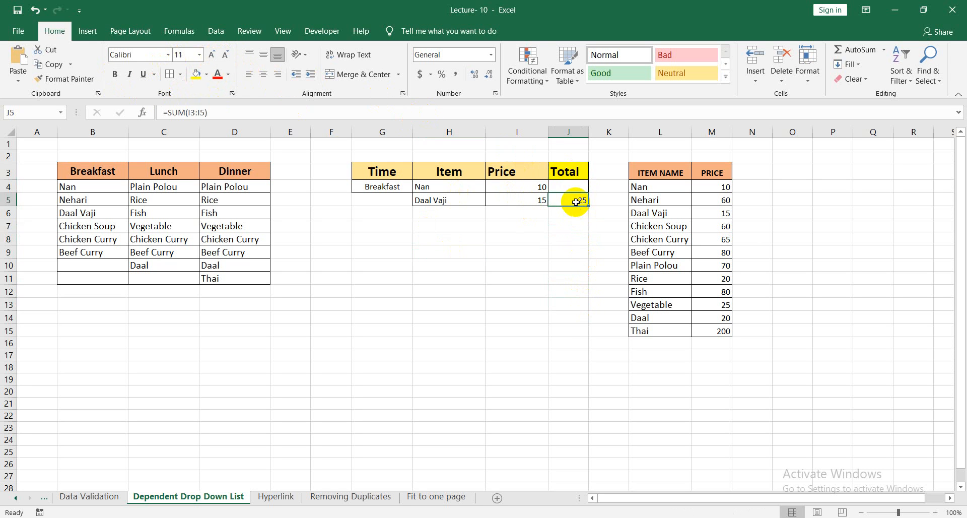
{"action": "left_click", "coordinate": [207, 74]}
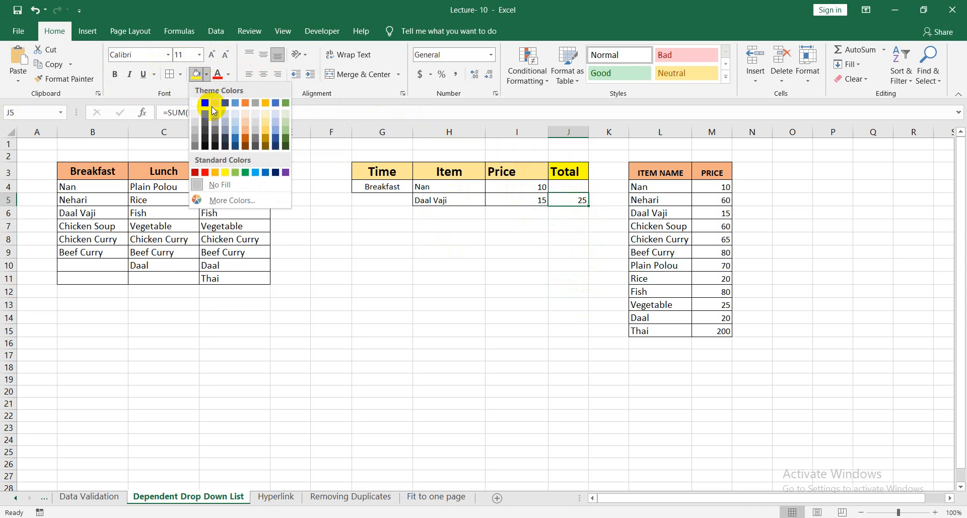
{"action": "left_click", "coordinate": [207, 173]}
{"action": "left_click", "coordinate": [685, 305]}
{"action": "left_click", "coordinate": [545, 290]}
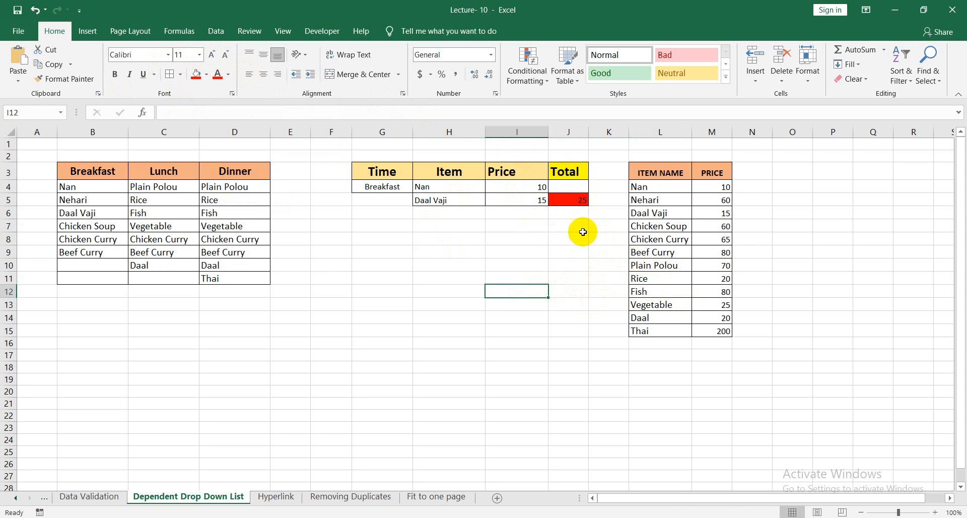
Make the total in J5 bold and increase its font size by two increments.
{"action": "left_click", "coordinate": [572, 200]}
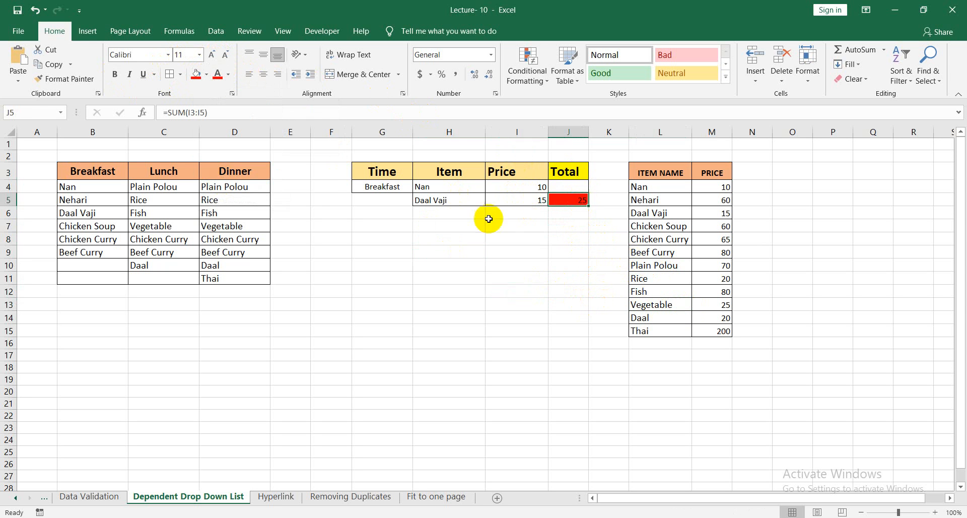
{"action": "left_click", "coordinate": [119, 75]}
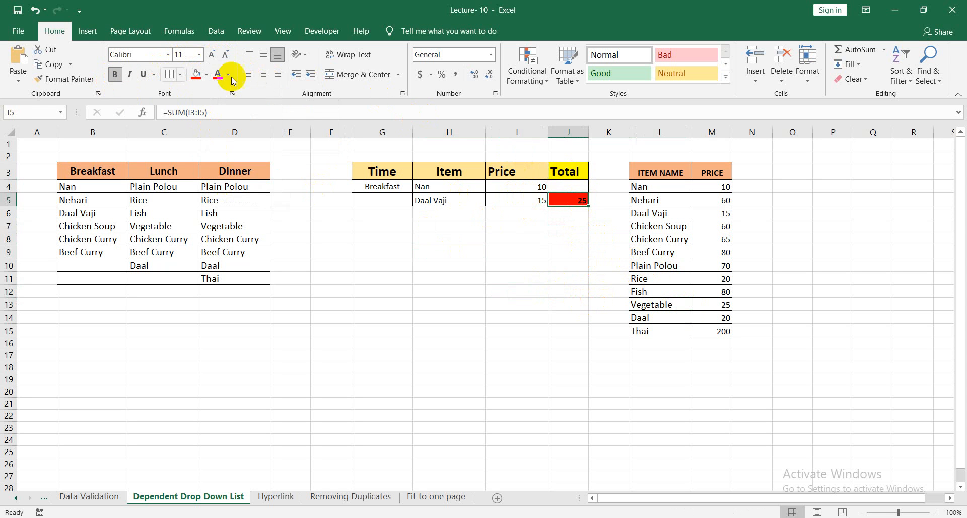
{"action": "left_click", "coordinate": [211, 60]}
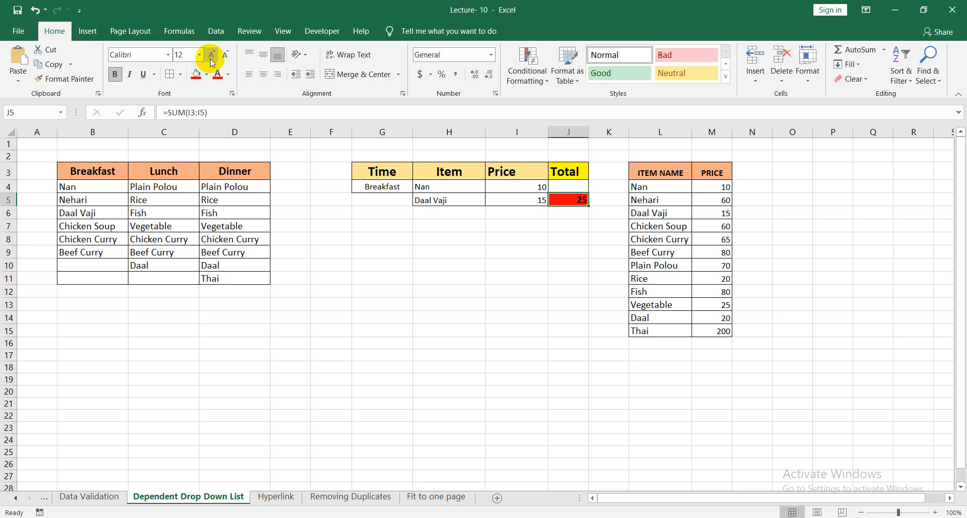
{"action": "left_click", "coordinate": [211, 59]}
{"action": "left_click", "coordinate": [564, 238]}
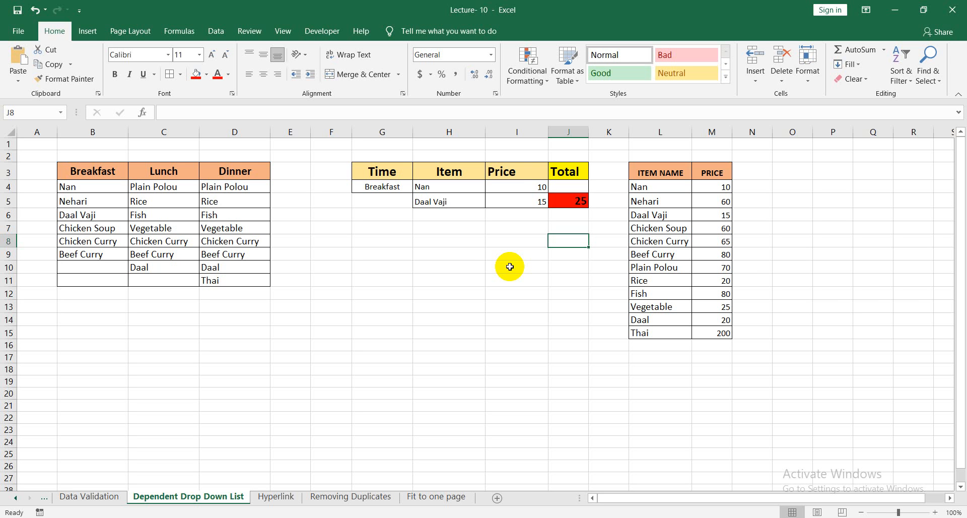
Review the Hyperlink, Removing Duplicates, Fit to one page, Dependent Drop Down List and Data Validation sheets of the workbook.
{"action": "left_click", "coordinate": [276, 496]}
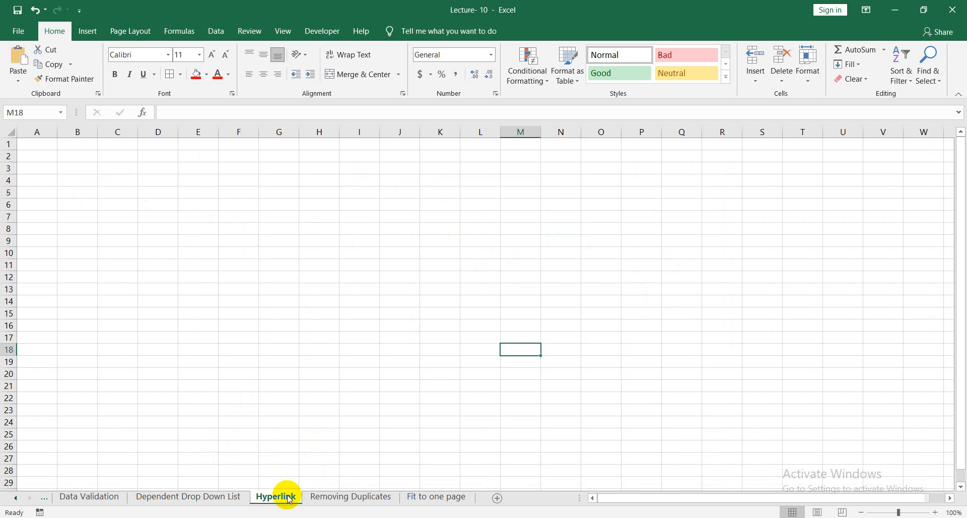
{"action": "left_click", "coordinate": [366, 502]}
{"action": "left_click", "coordinate": [431, 499]}
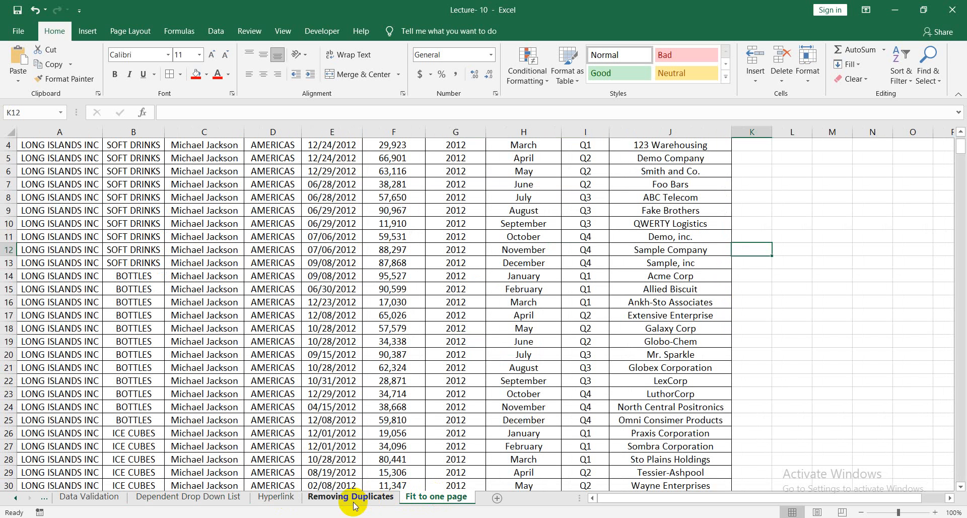
{"action": "left_click", "coordinate": [278, 501]}
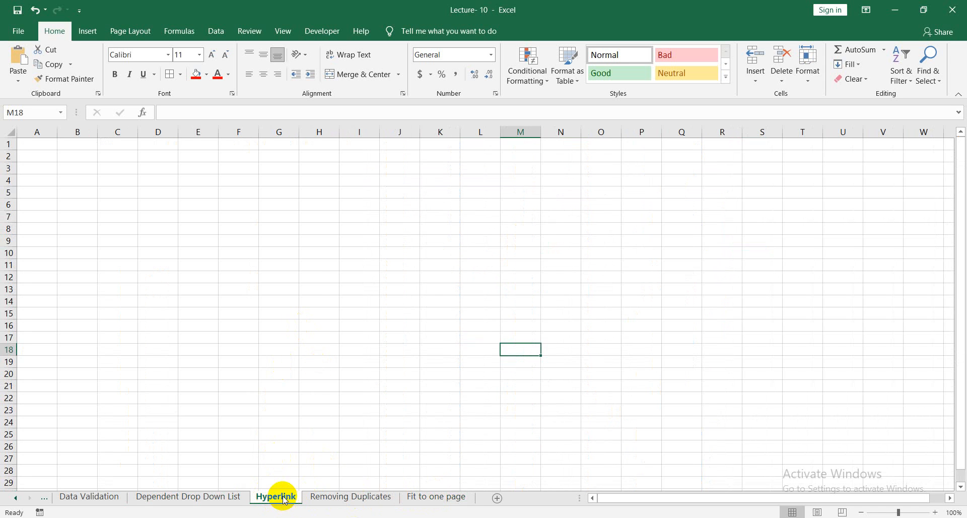
{"action": "left_click", "coordinate": [347, 498]}
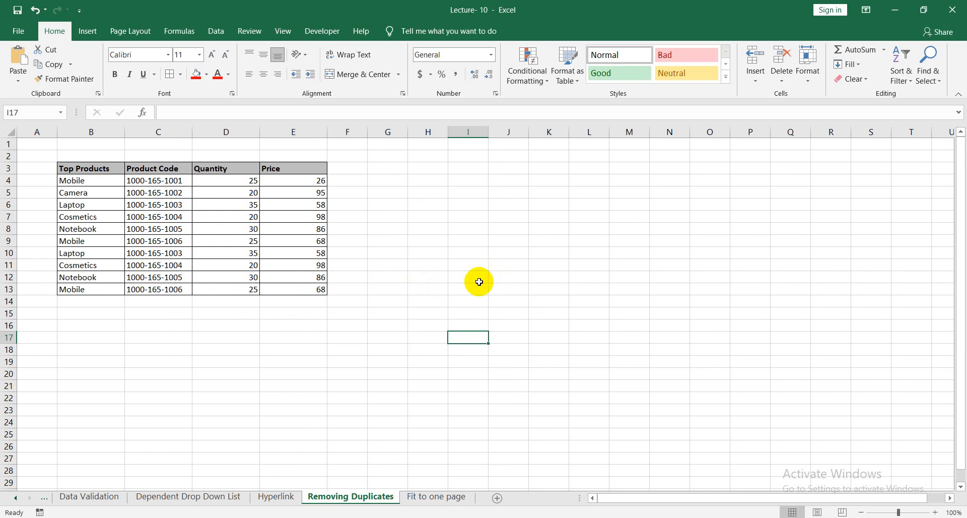
{"action": "left_click", "coordinate": [437, 496]}
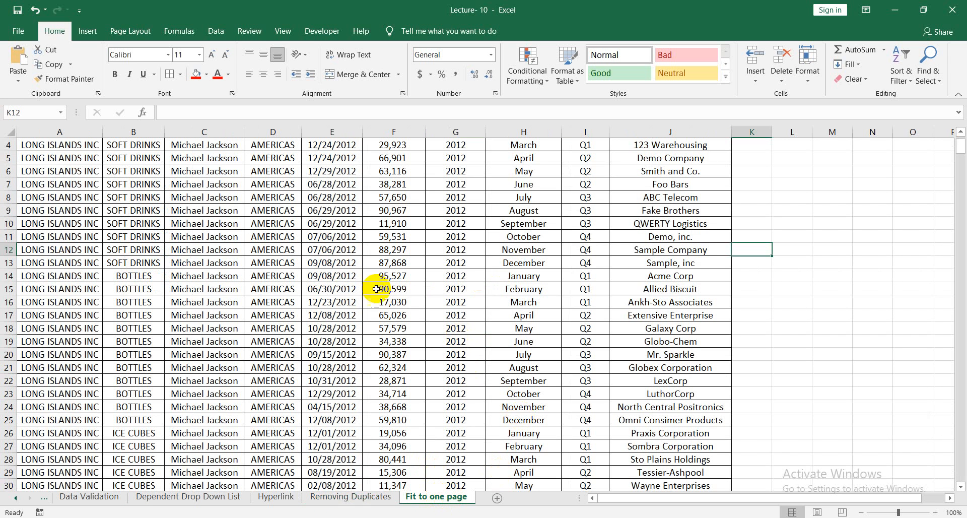
{"action": "left_click", "coordinate": [346, 498]}
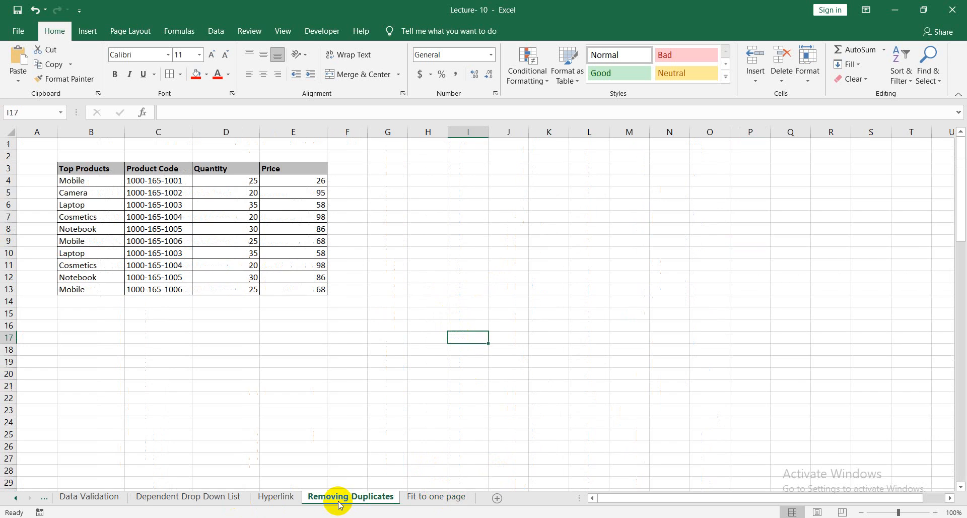
{"action": "left_click", "coordinate": [276, 497]}
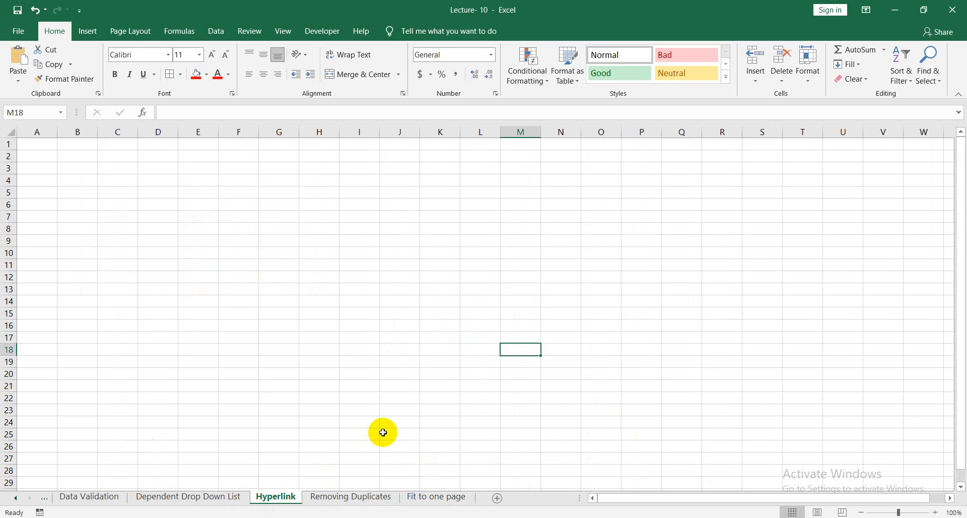
{"action": "left_click", "coordinate": [220, 499]}
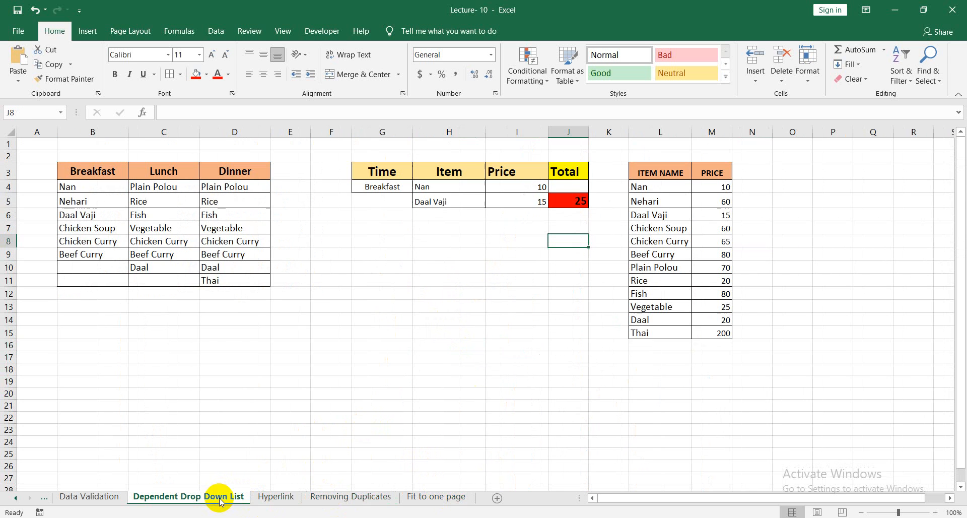
{"action": "left_click", "coordinate": [89, 497]}
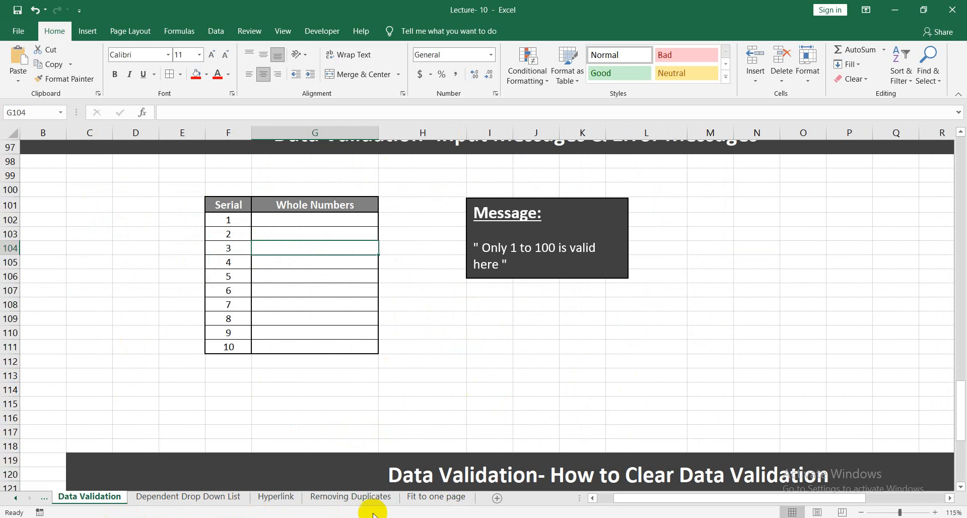
{"action": "left_click_drag", "start_coordinate": [659, 501], "coordinate": [602, 504]}
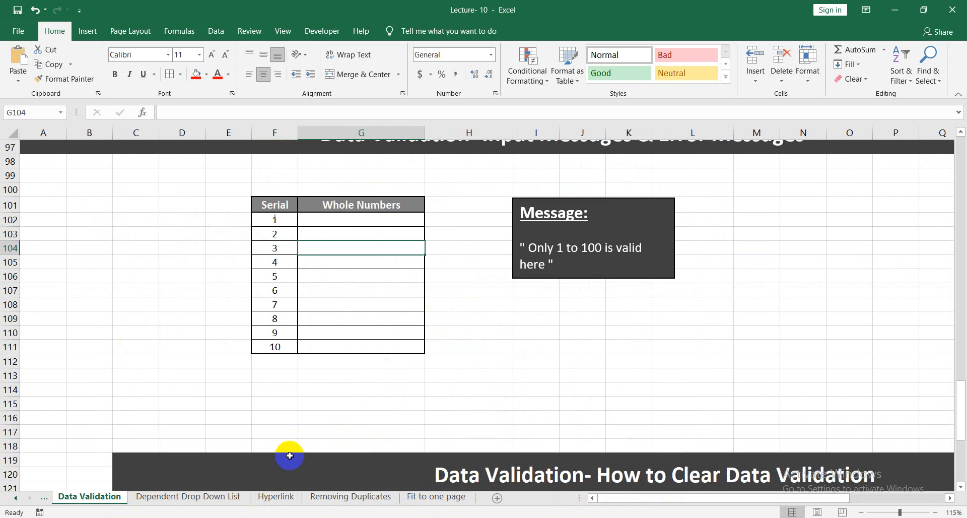
{"action": "scroll", "coordinate": [149, 419], "scroll_direction": "down", "scroll_amount": 2}
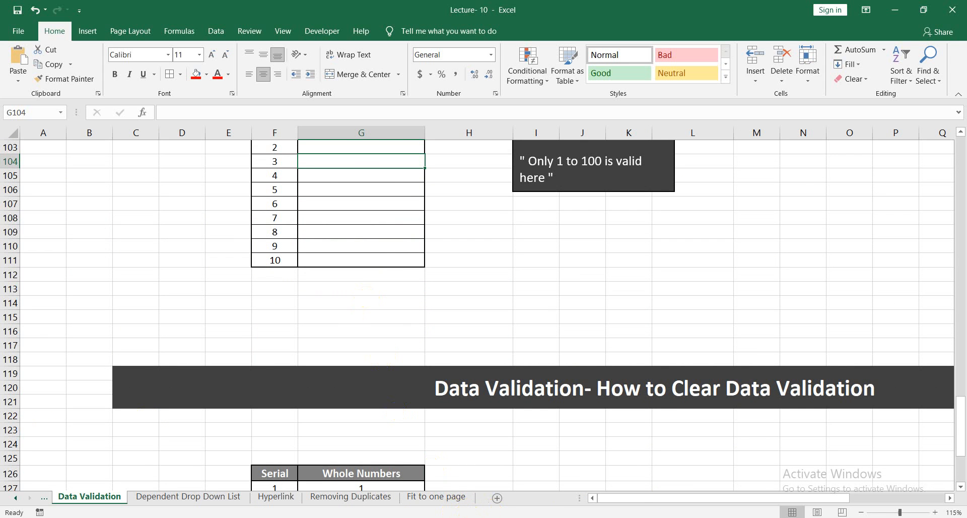
Switch to the Google Meet call in Chrome, stop presenting the screen and leave the call.
{"action": "left_click", "coordinate": [450, 517]}
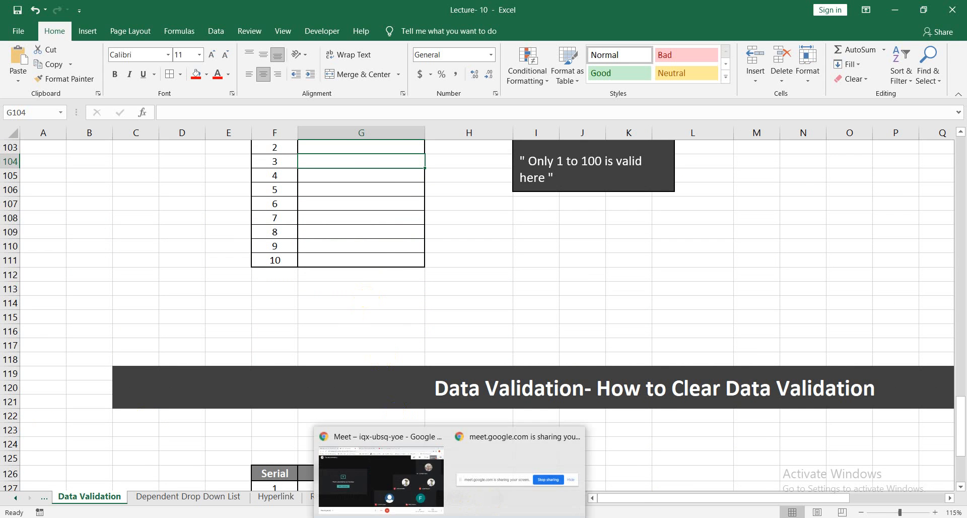
{"action": "left_click", "coordinate": [418, 438]}
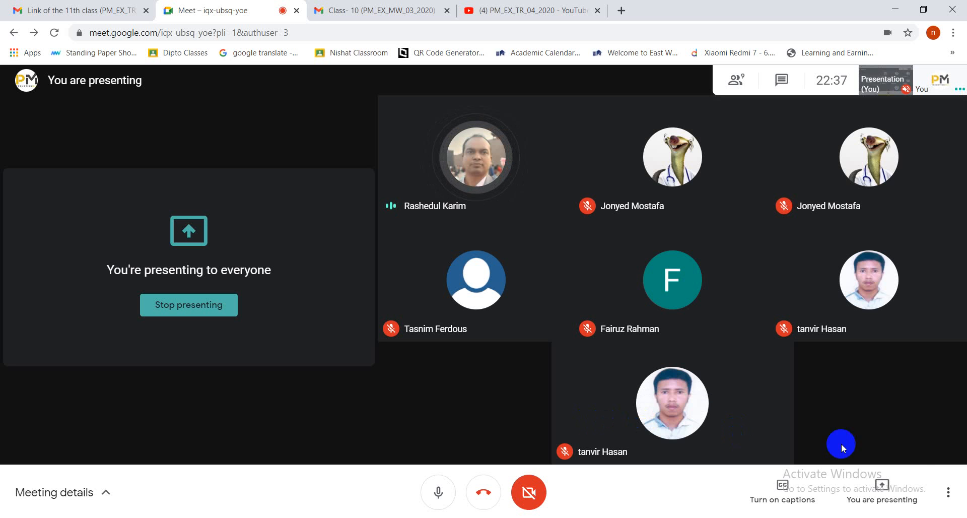
{"action": "left_click", "coordinate": [887, 484]}
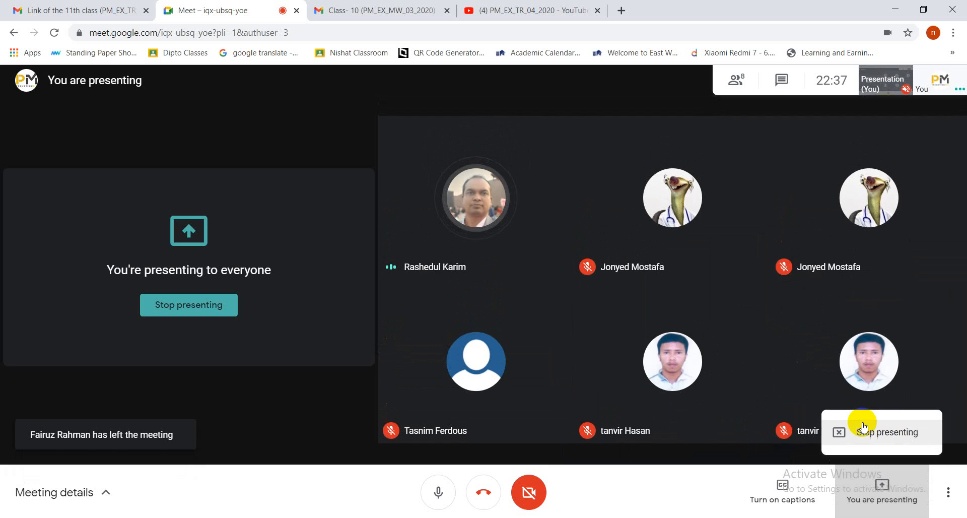
{"action": "left_click", "coordinate": [839, 432]}
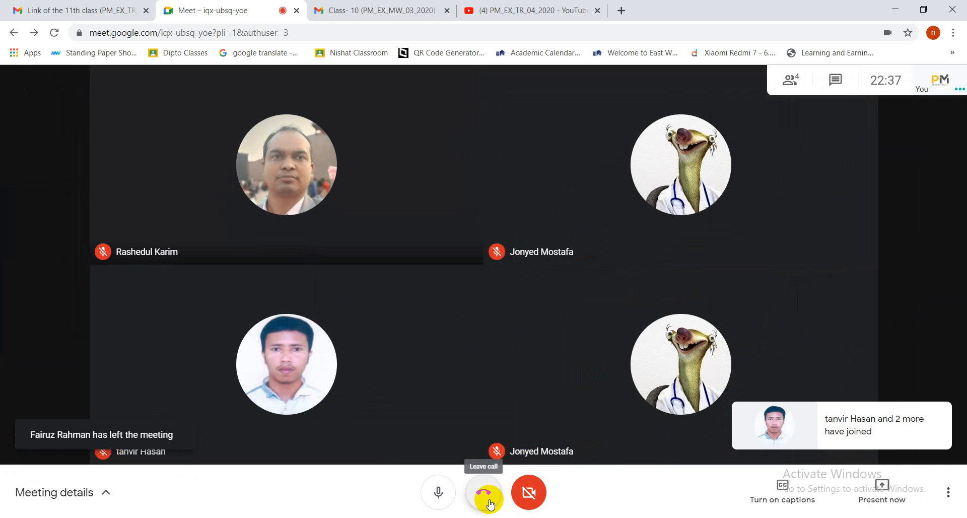
{"action": "left_click", "coordinate": [489, 499]}
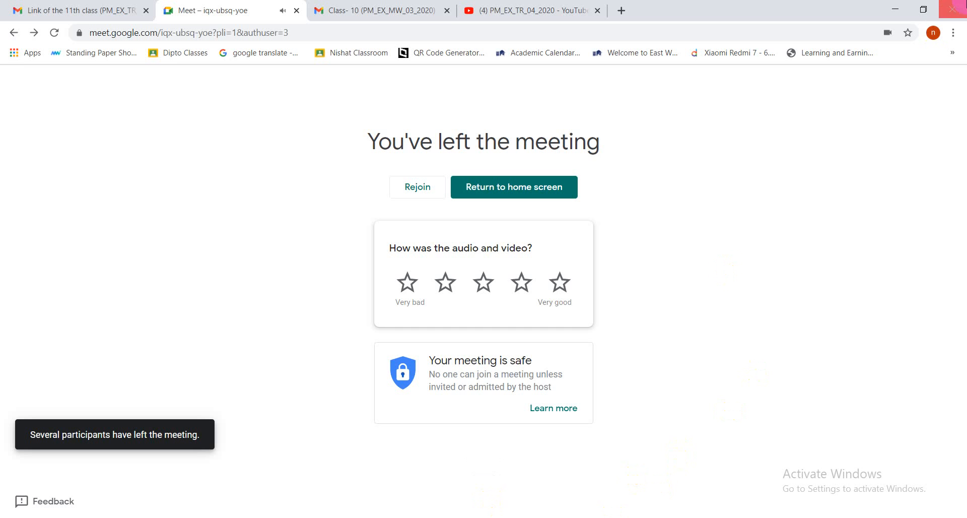
Minimize the Chrome and Excel windows to reach the desktop, and show the hidden system tray icons.
{"action": "left_click", "coordinate": [900, 9]}
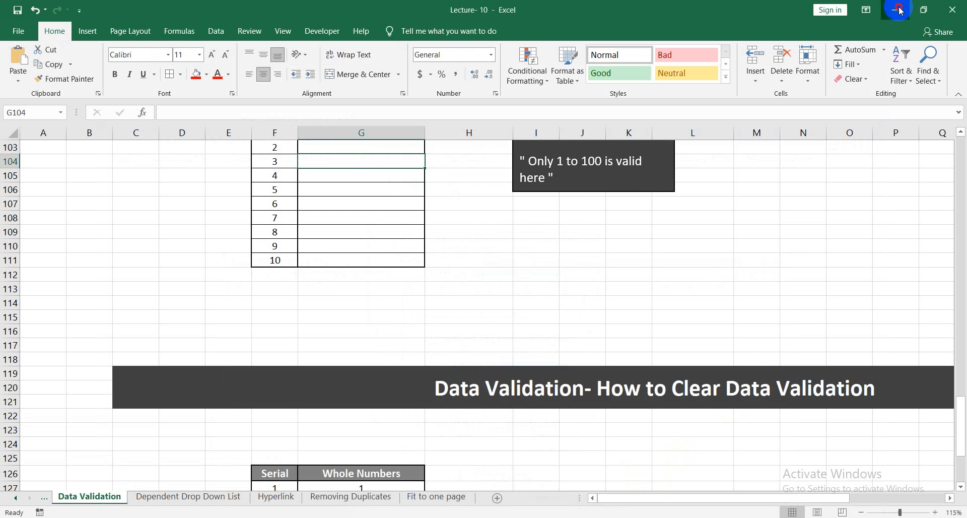
{"action": "left_click", "coordinate": [899, 9]}
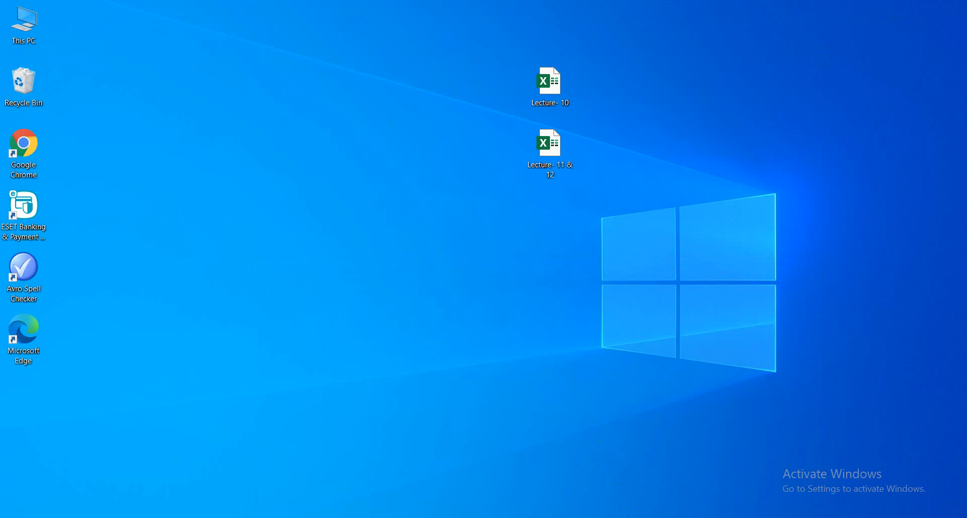
{"action": "left_click", "coordinate": [824, 517]}
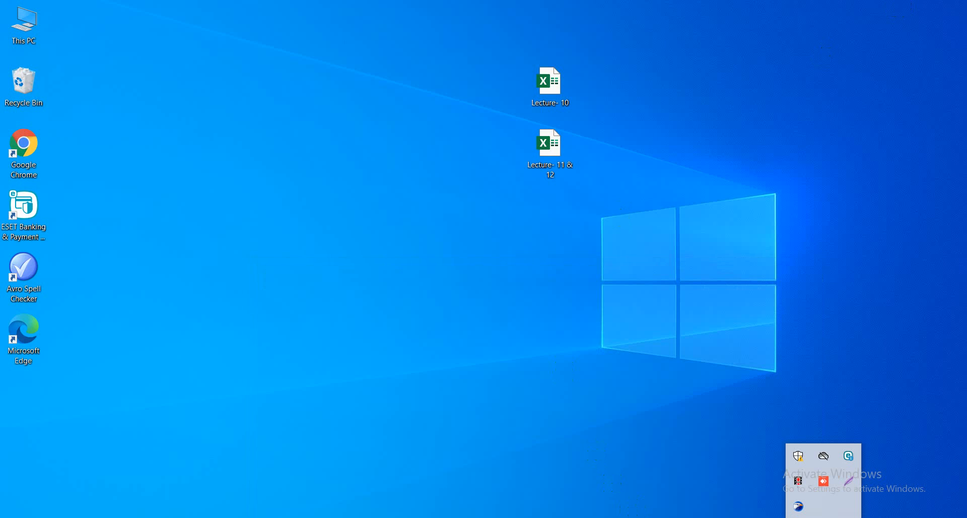